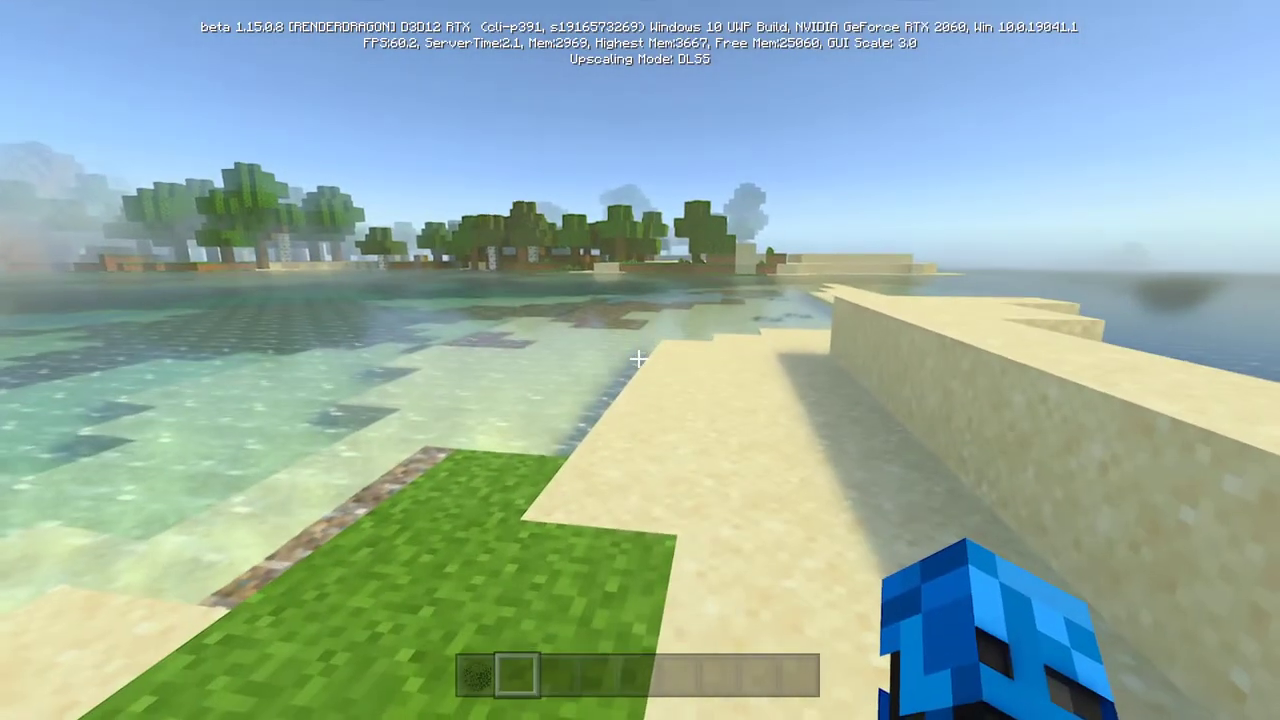
# Switch ray tracing off and fly across the stone slope and spruce forest to examine the terrain without RTX lighting
pyautogui.press(';')
pyautogui.press('w')
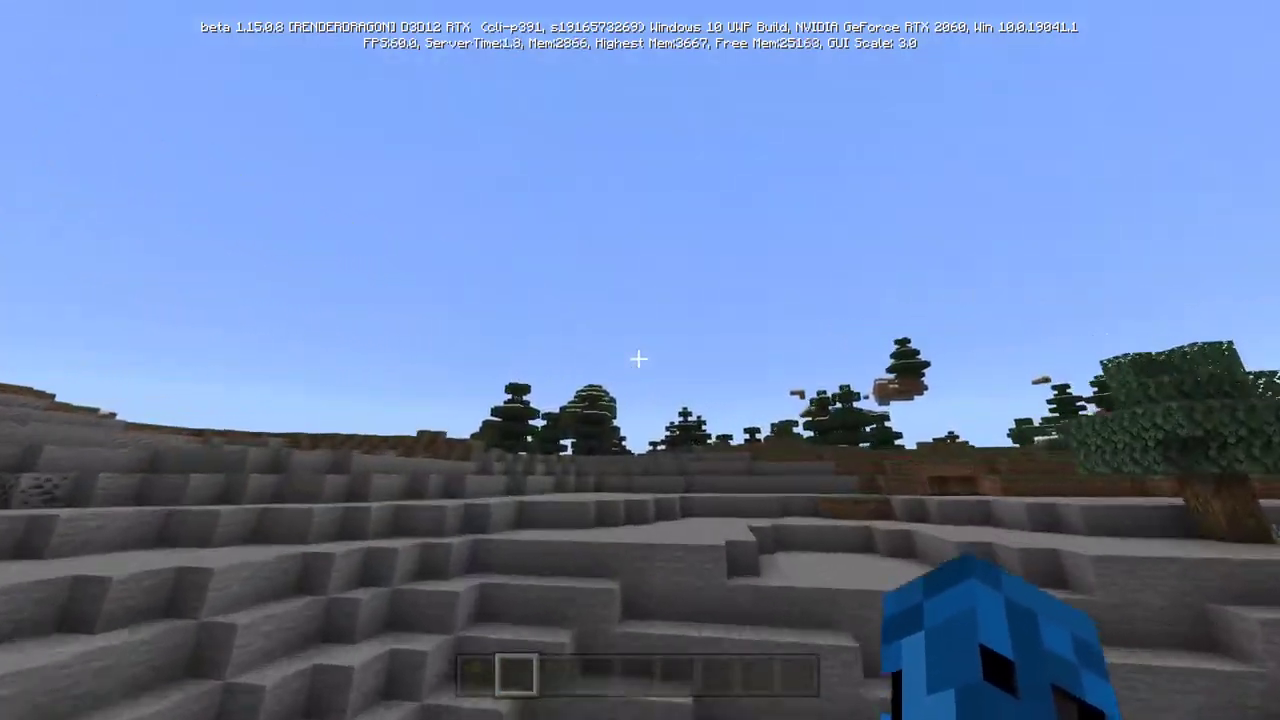
pyautogui.press('w')
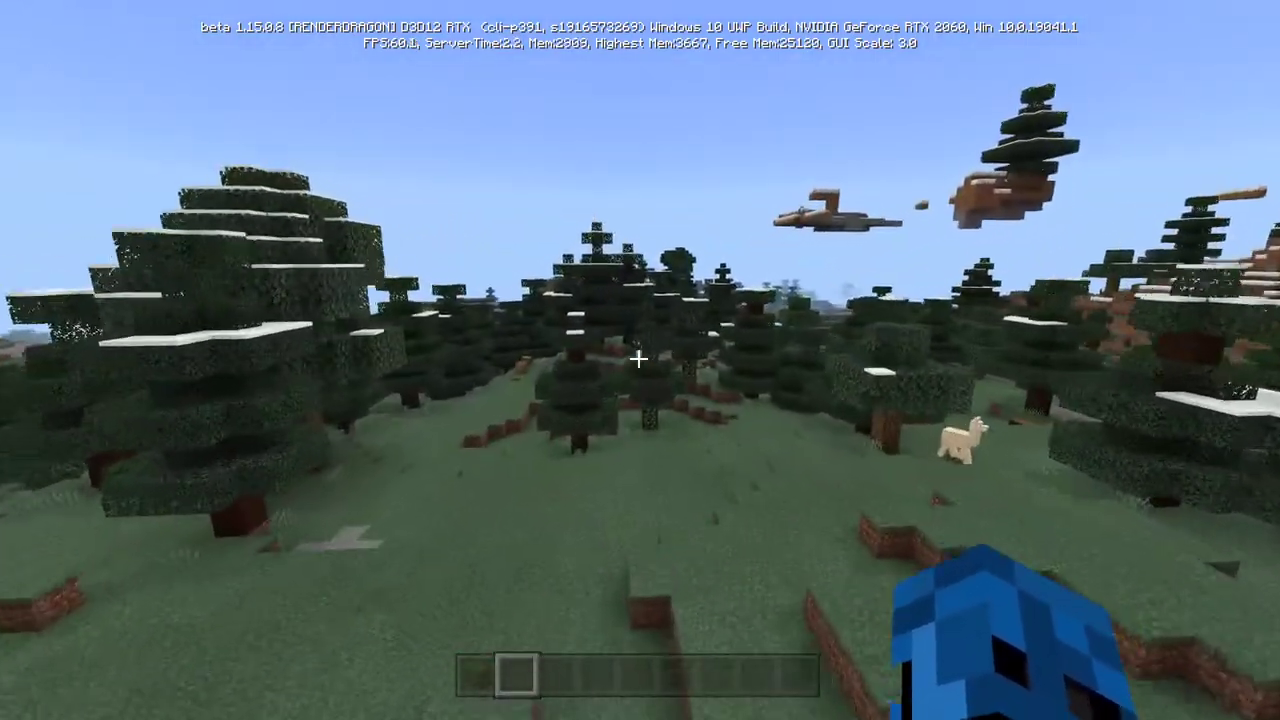
pyautogui.press('w')
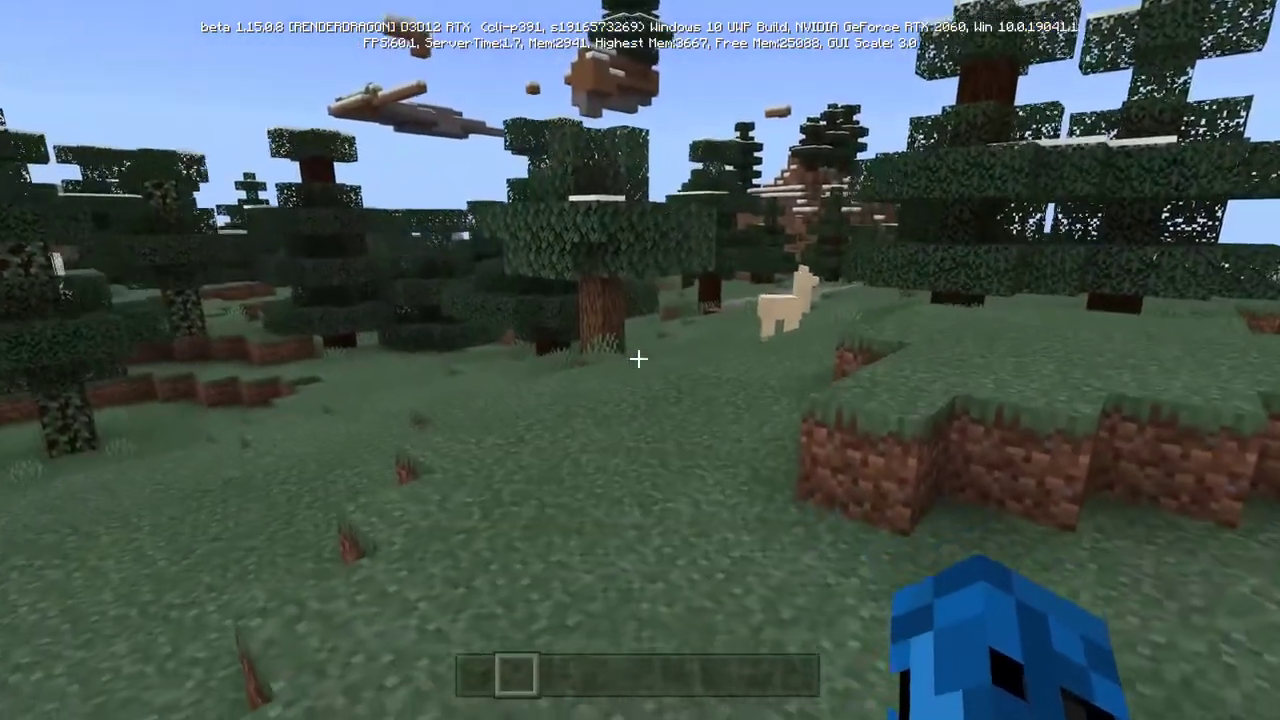
pyautogui.press('w')
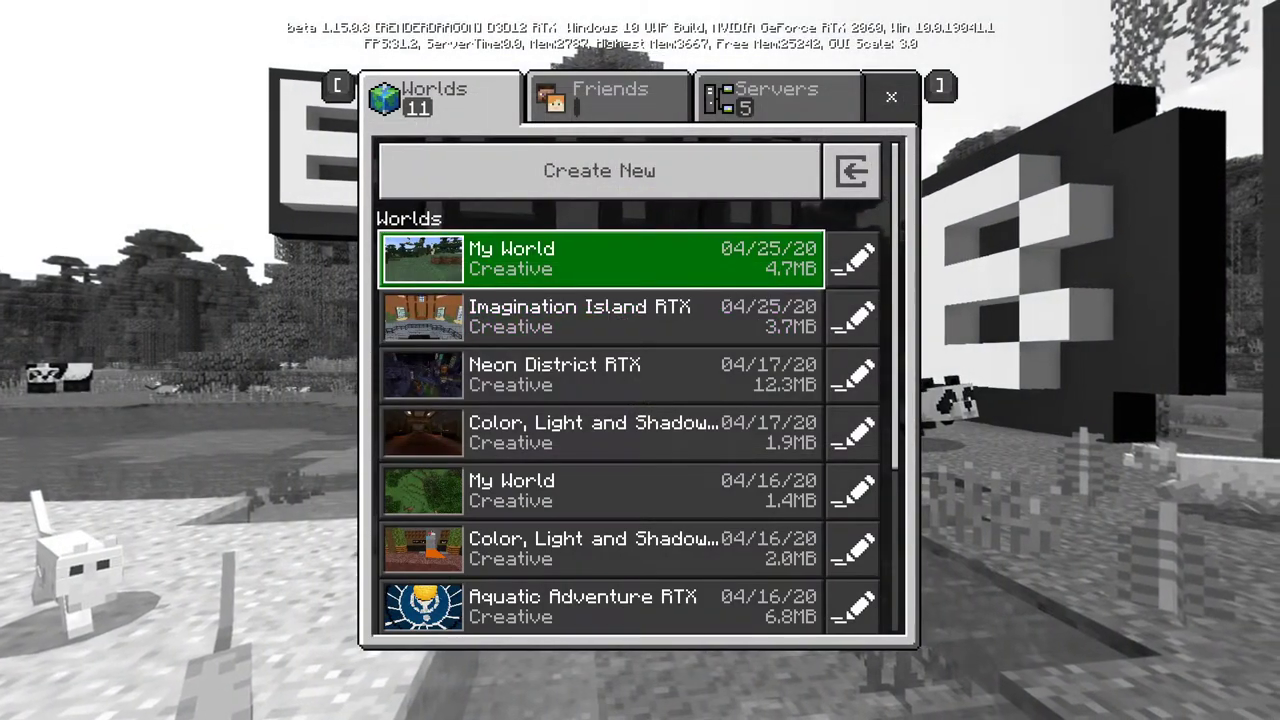
# Start creating a new world and open its resource pack settings
pyautogui.click(600, 171)
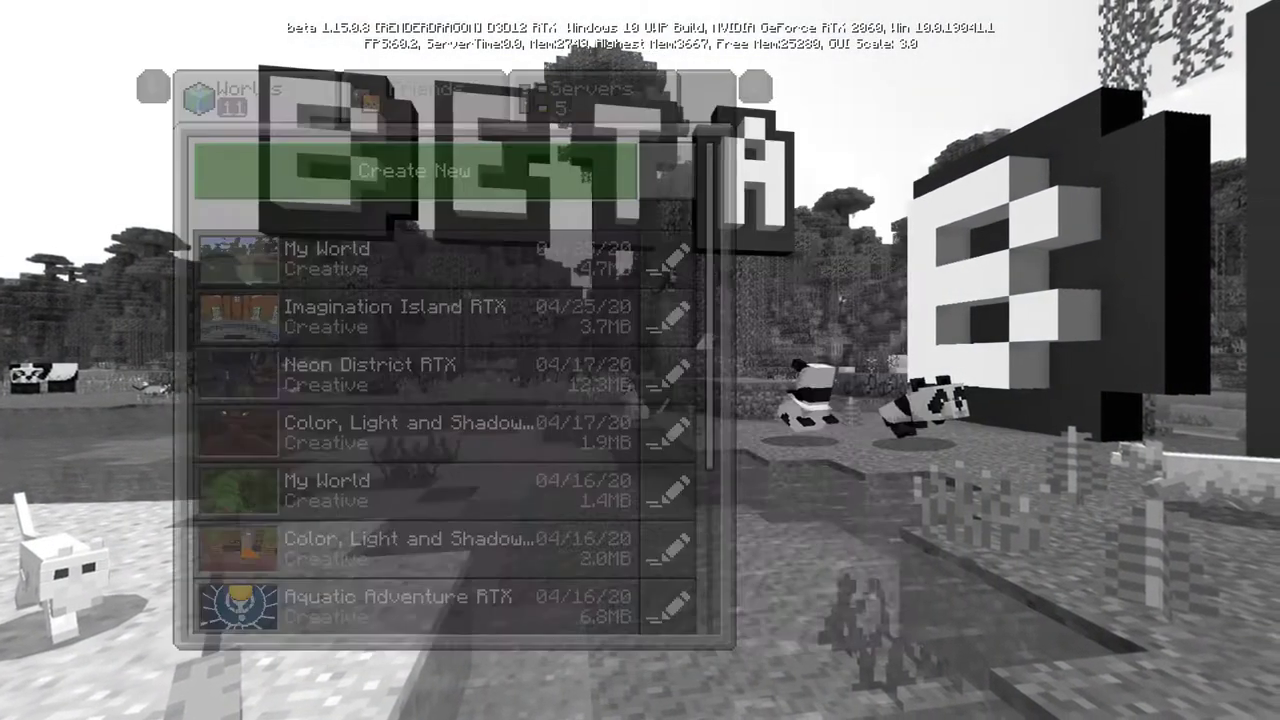
pyautogui.click(642, 104)
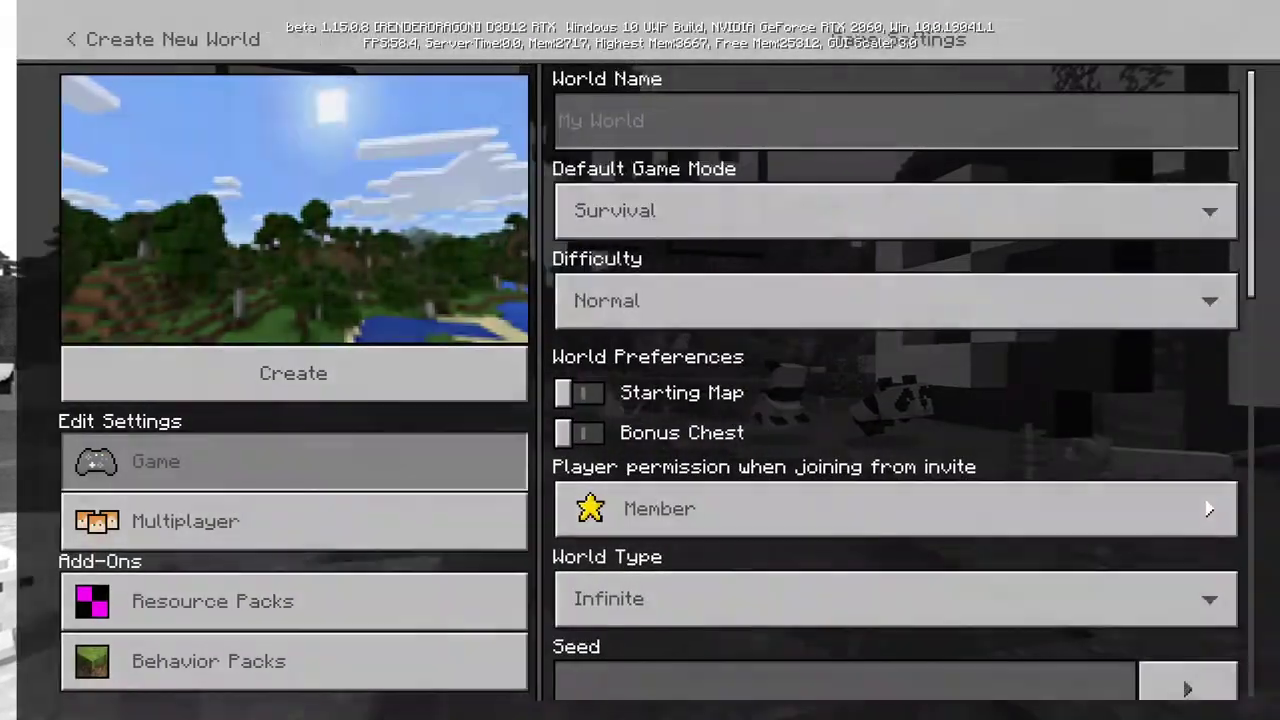
pyautogui.press('Down')
pyautogui.press('Down')
pyautogui.press('Return')
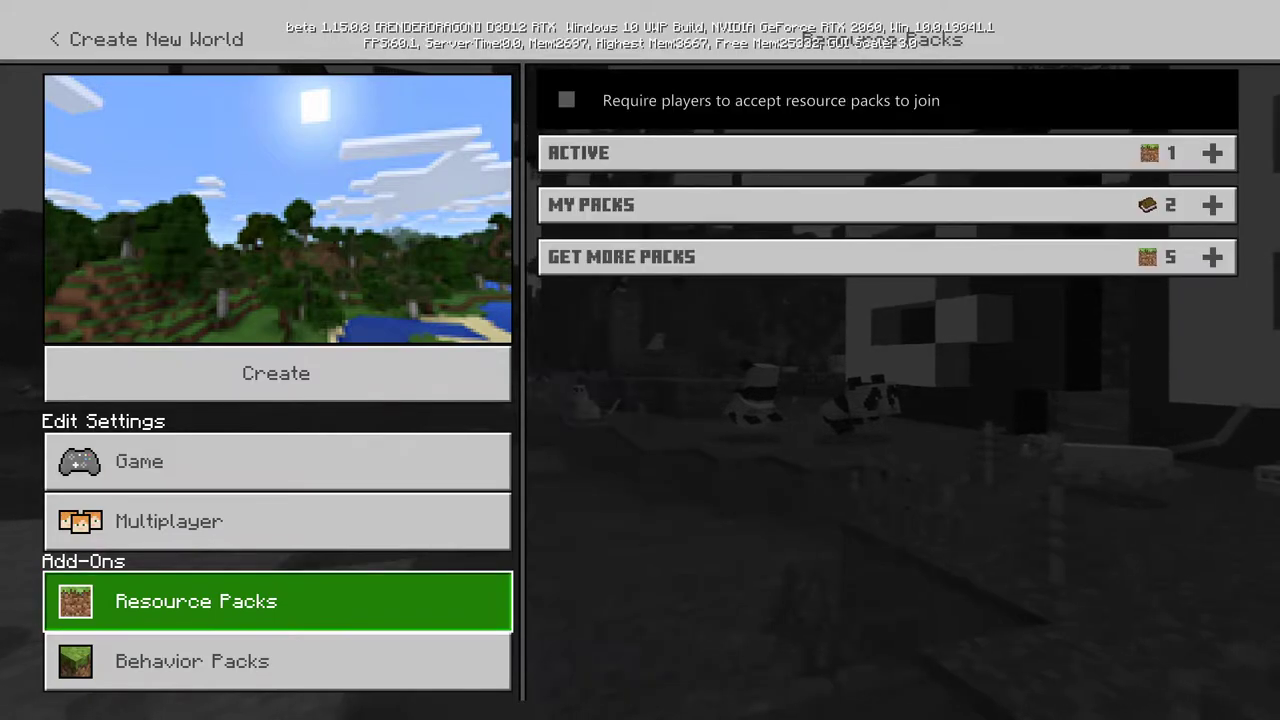
# Activate the Neon District RTX Resouces pack for the new world and check the active packs
pyautogui.press('Right')
pyautogui.press('Return')
pyautogui.press('Down')
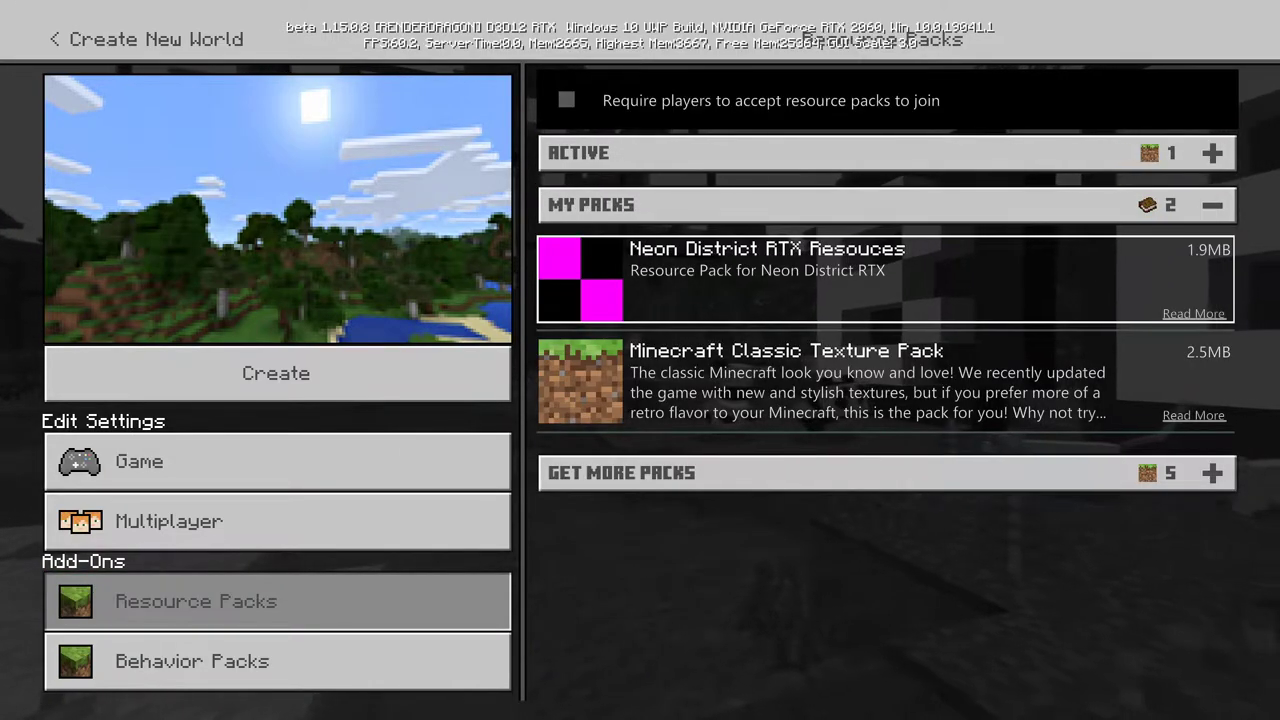
pyautogui.press('Return')
pyautogui.press('Return')
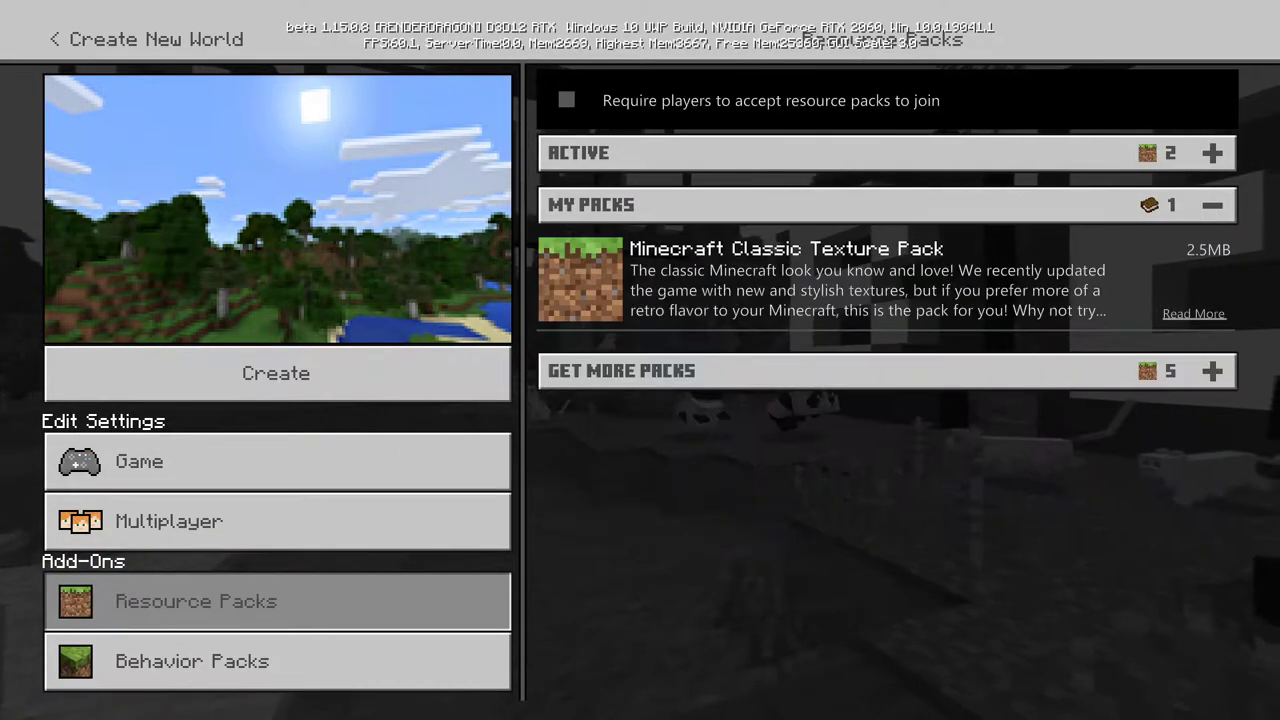
pyautogui.click(888, 153)
pyautogui.click(888, 153)
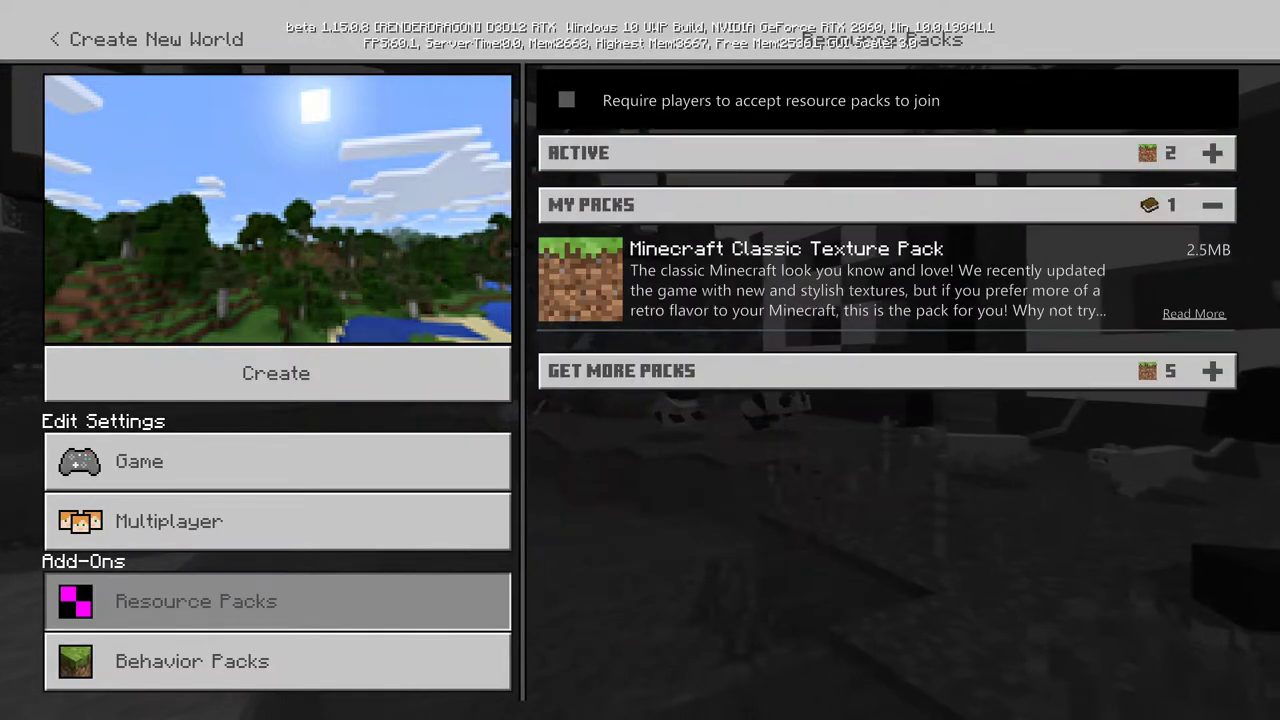
# Set the new world's default game mode to Creative in its game settings
pyautogui.press('Return')
pyautogui.press('Down')
pyautogui.press('Return')
pyautogui.press('Up')
pyautogui.press('Return')
pyautogui.press('Right')
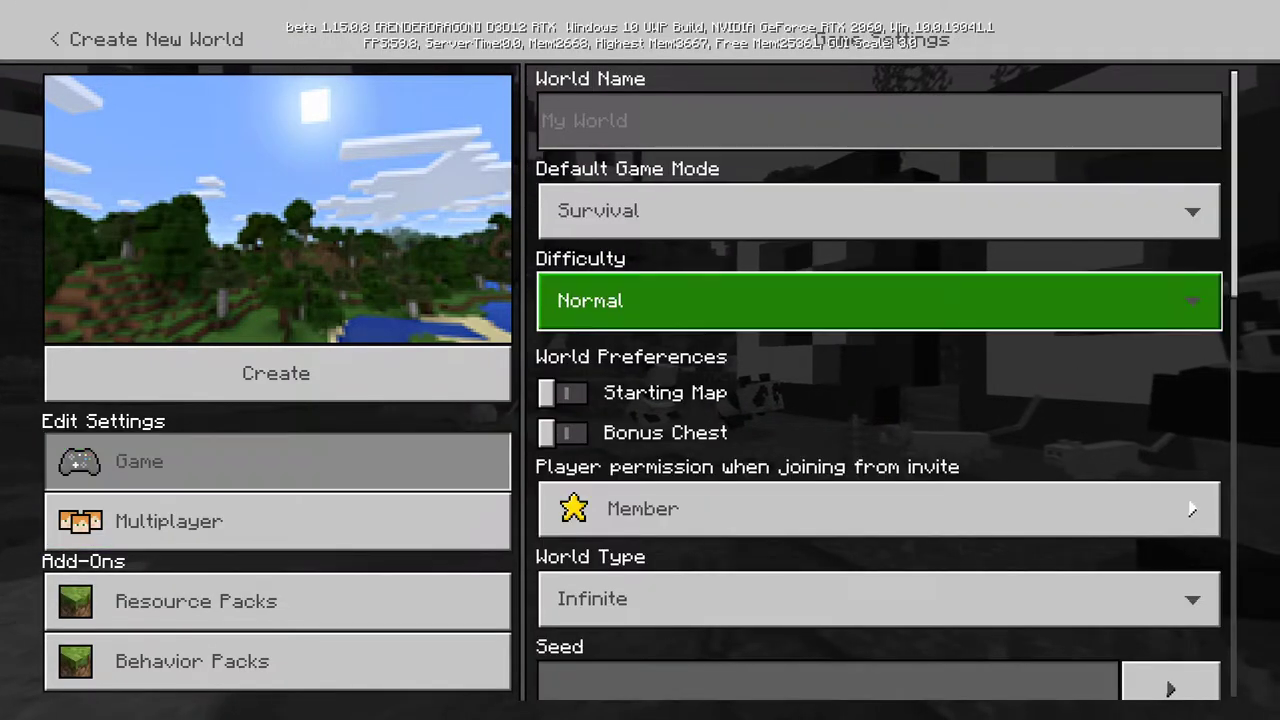
pyautogui.press('Up')
pyautogui.press('Return')
pyautogui.press('Return')
pyautogui.press('Return')
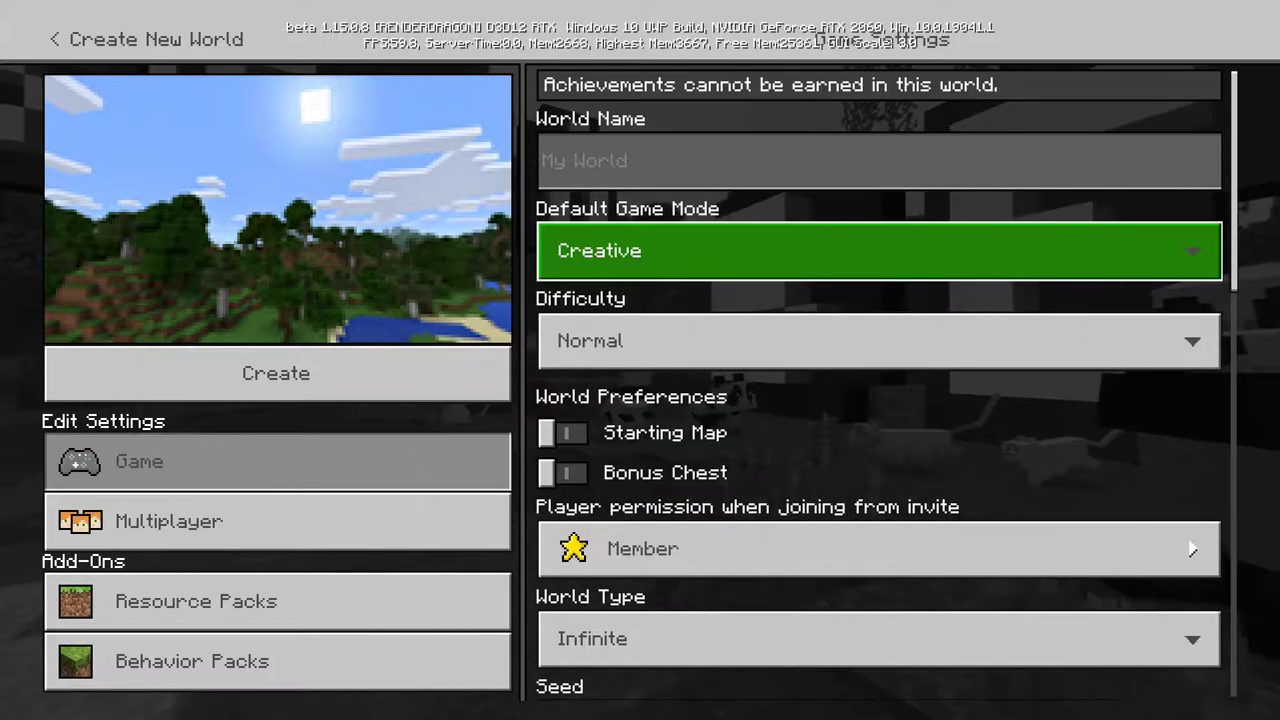
# Finish the game settings, create the world and enter it
pyautogui.press('Down')
pyautogui.press('Return')
pyautogui.press('Up')
pyautogui.press('Up')
pyautogui.press('Return')
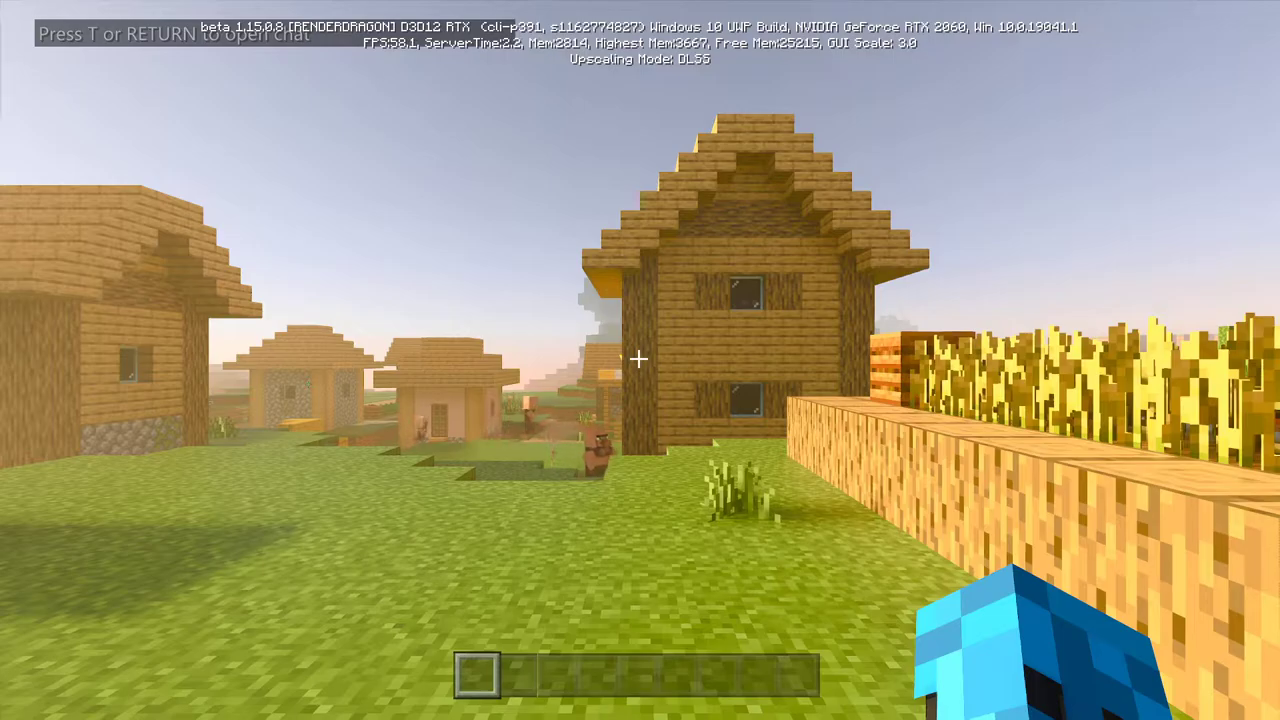
# Fly through the village toward the sun, comparing the scene with ray tracing on and off
pyautogui.press('w')
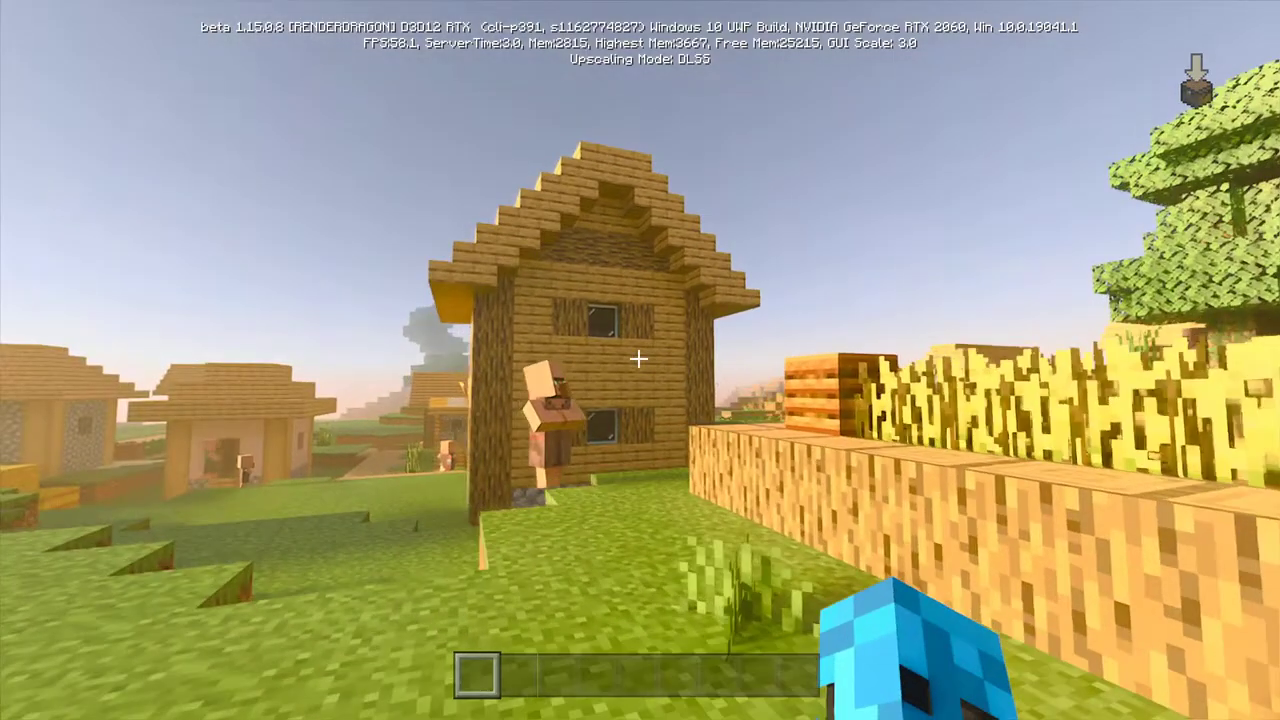
pyautogui.press('w')
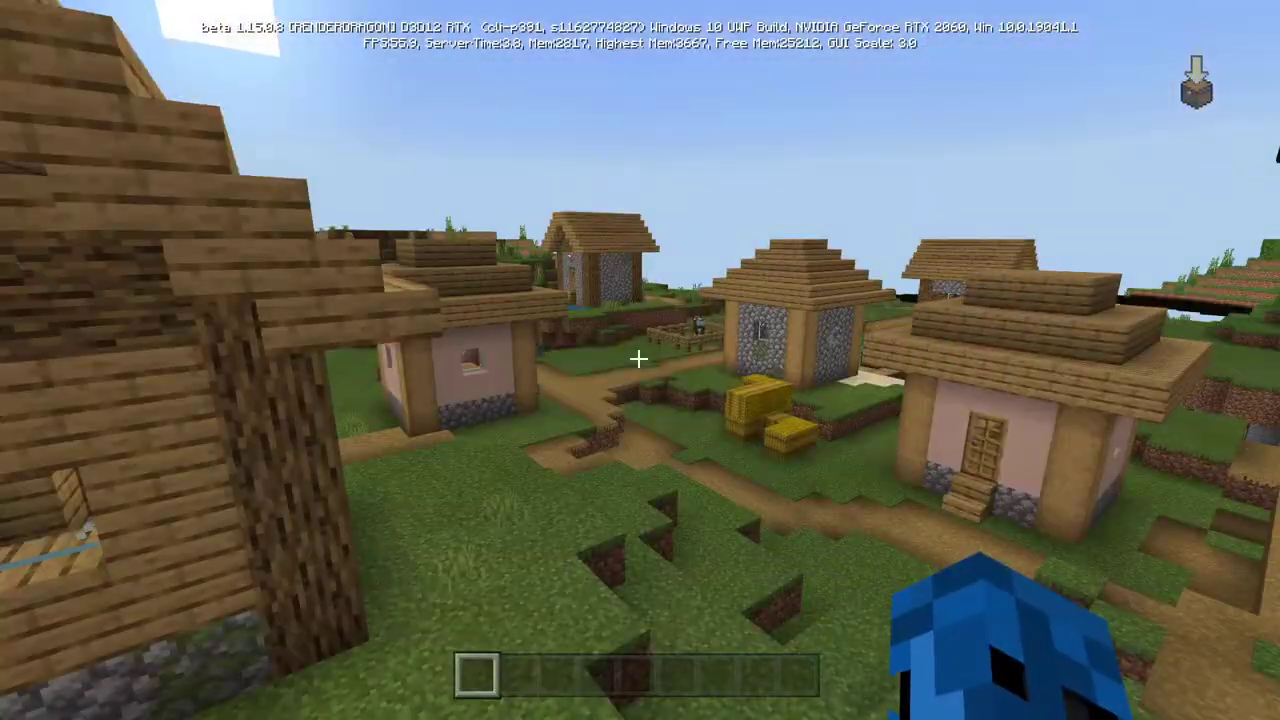
pyautogui.press('w')
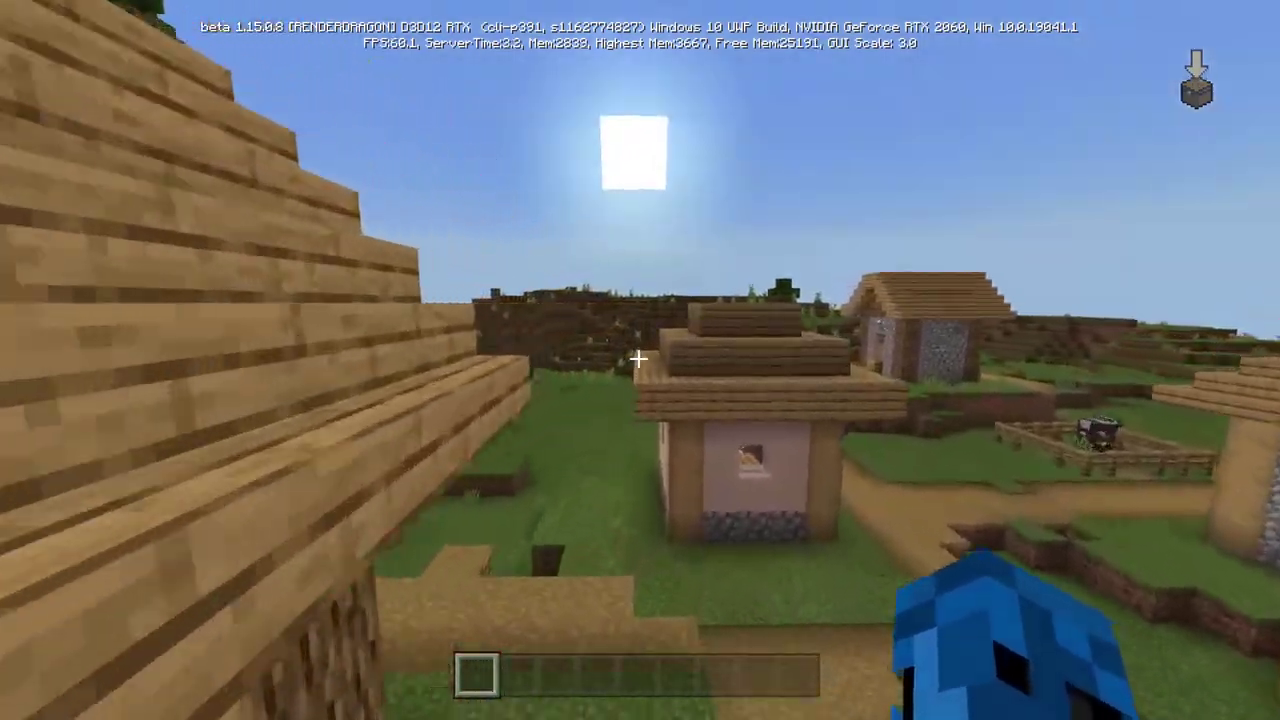
pyautogui.press('w')
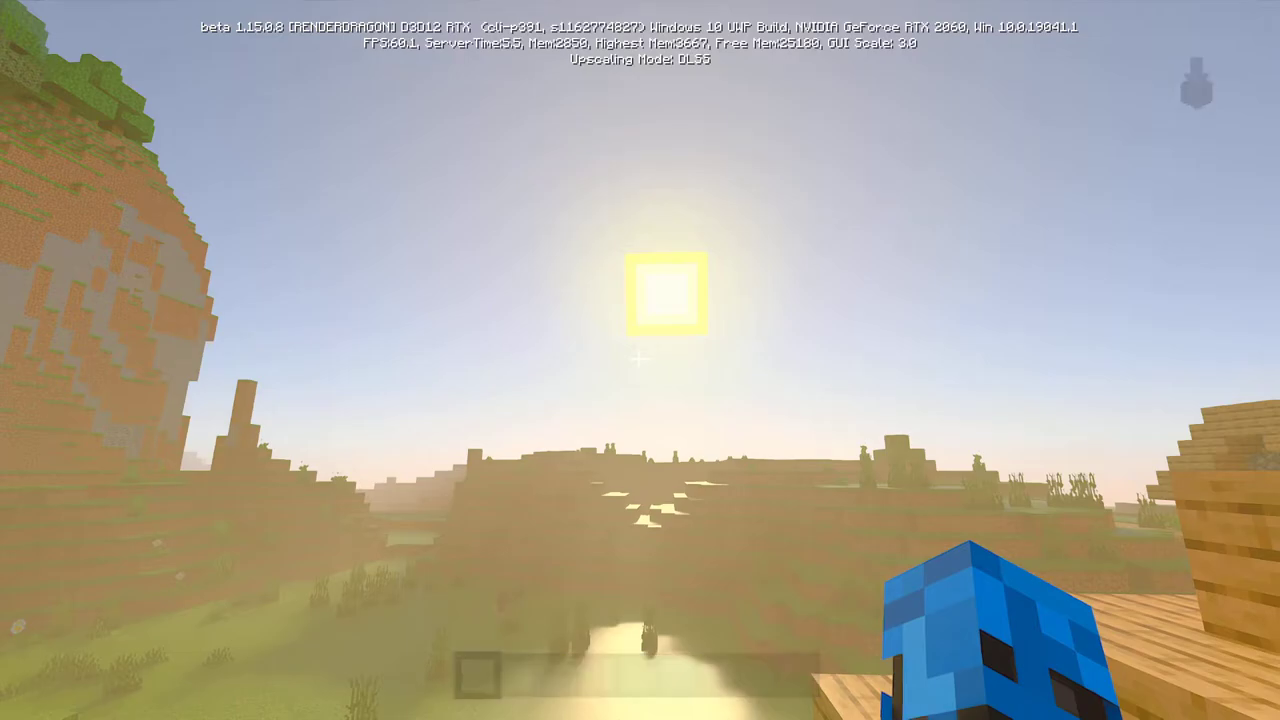
pyautogui.press('/')
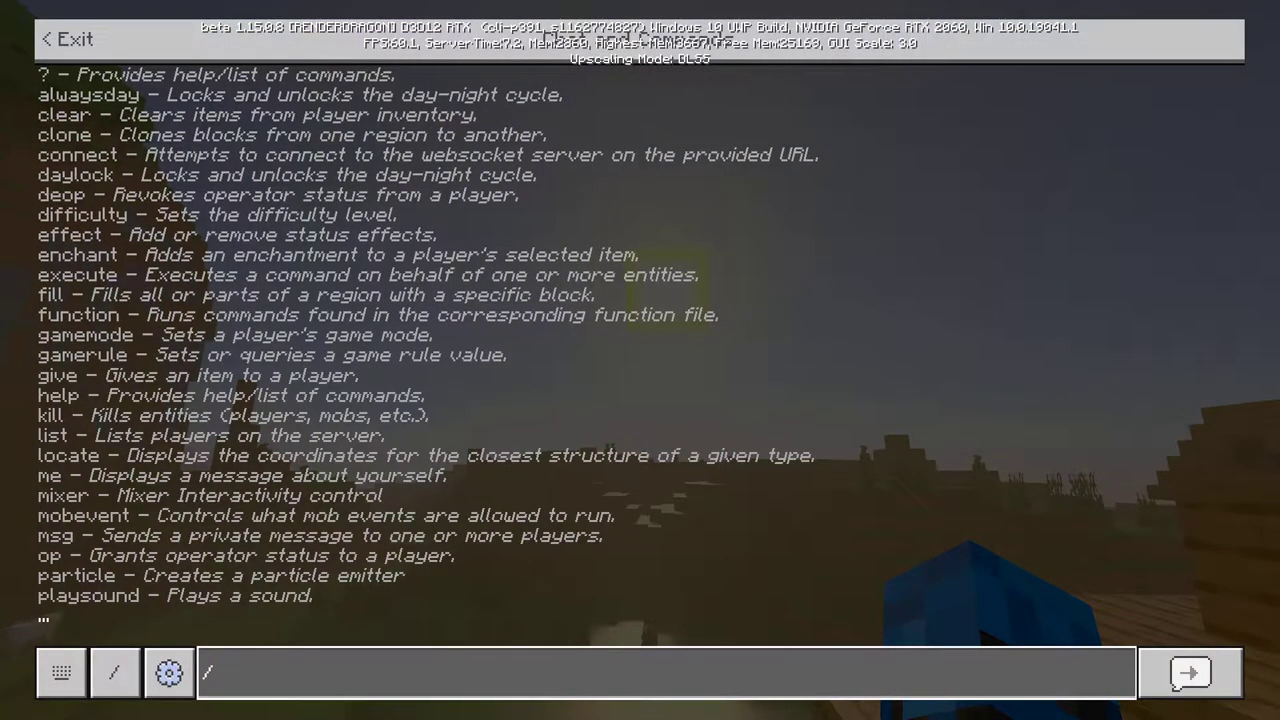
pyautogui.write('TOGG')
pyautogui.press('BackSpace')
pyautogui.press('BackSpace')
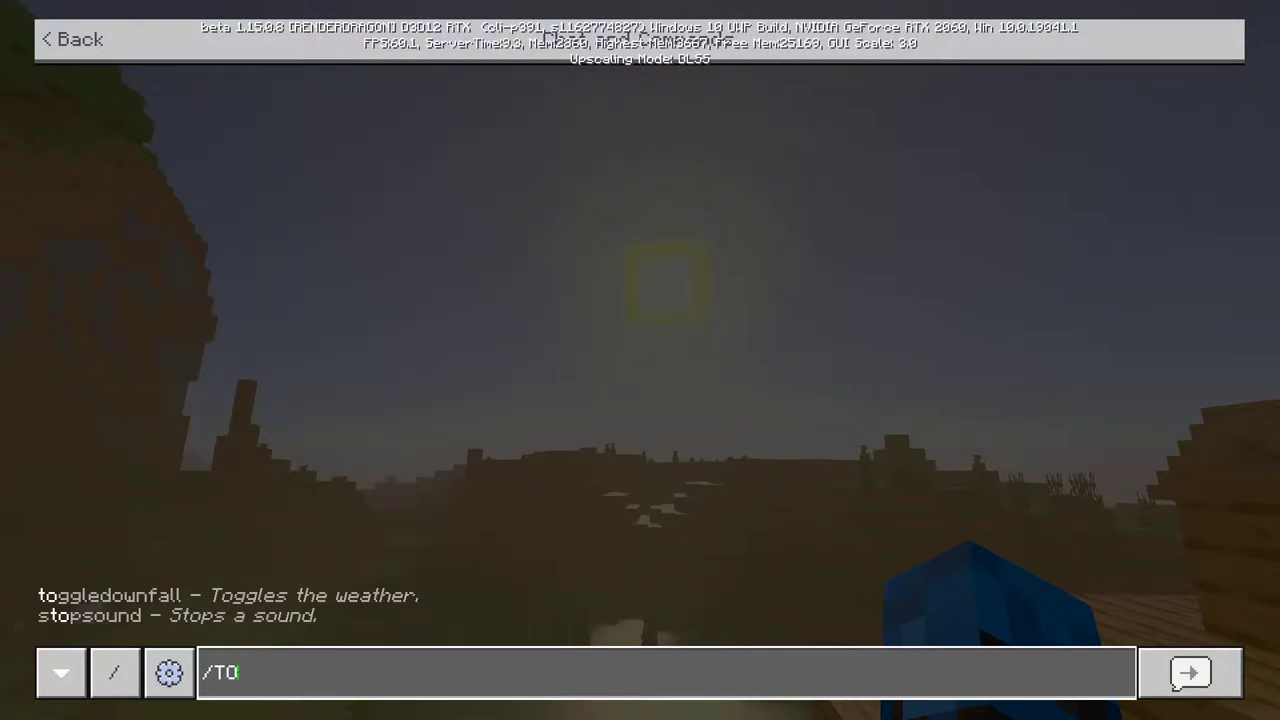
pyautogui.press('BackSpace')
pyautogui.press('BackSpace')
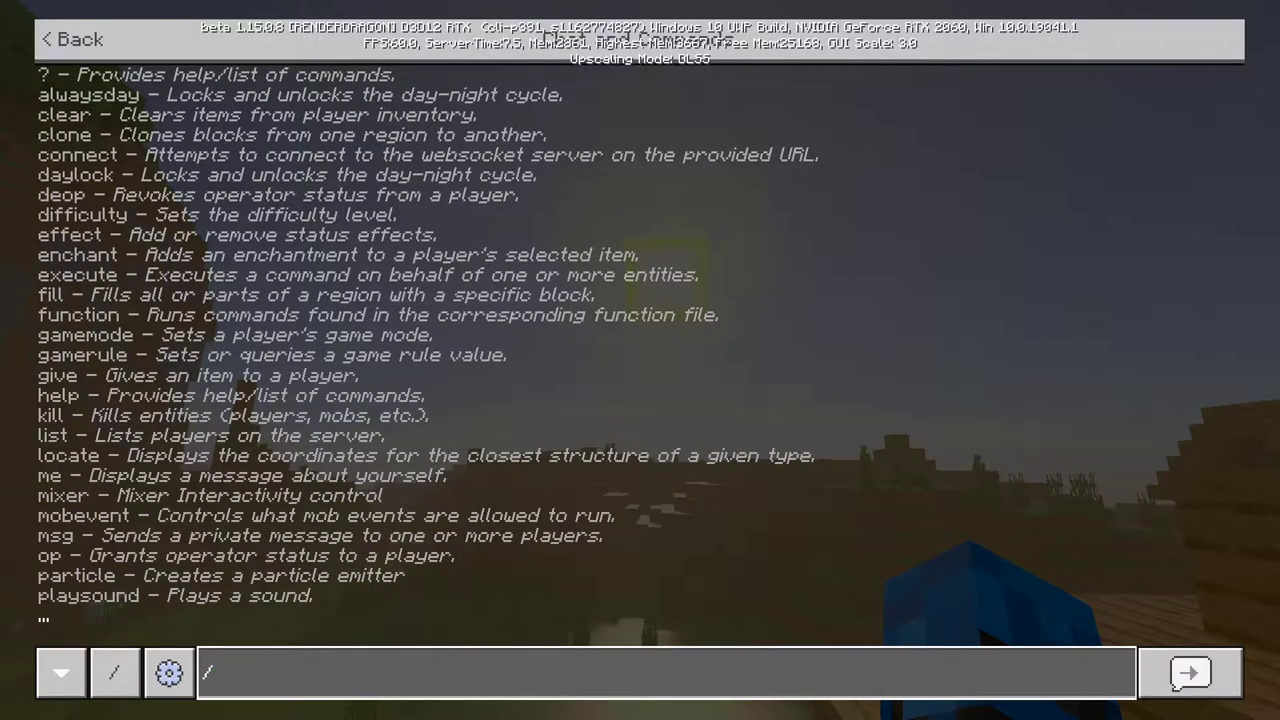
pyautogui.write('rtx')
pyautogui.press('BackSpace')
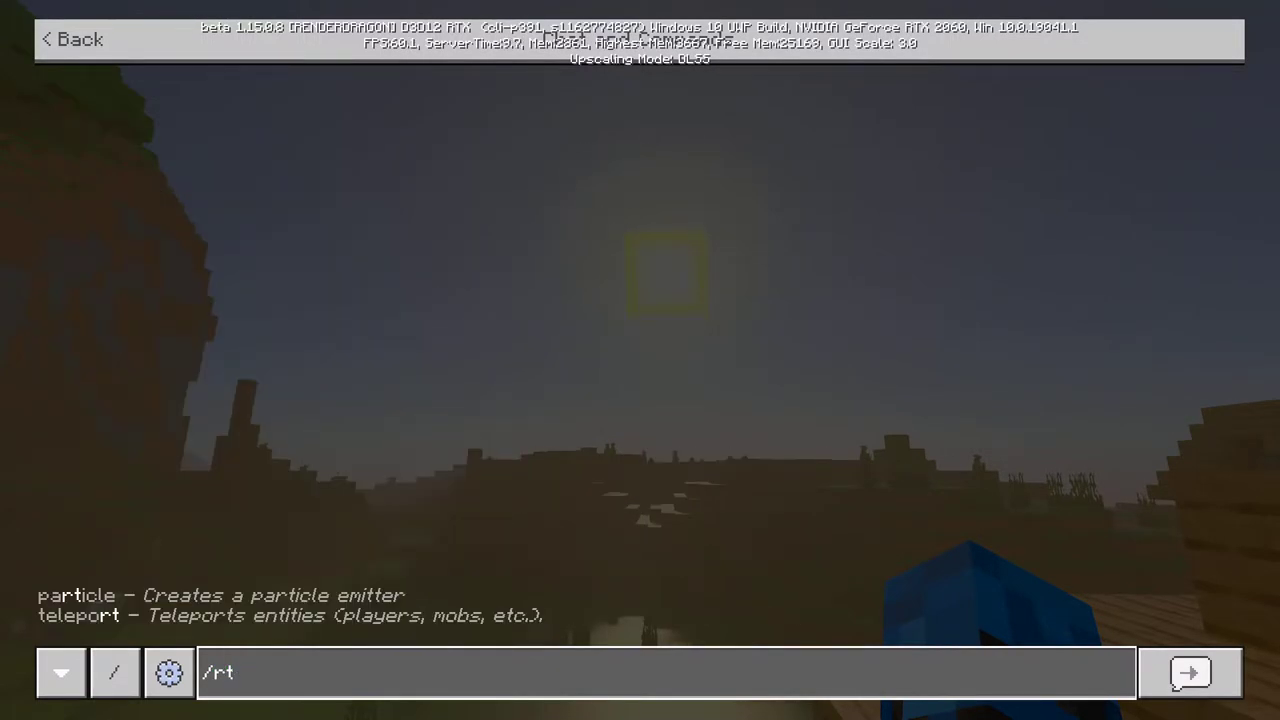
pyautogui.press('BackSpace')
pyautogui.press('BackSpace')
pyautogui.press('BackSpace')
pyautogui.write('r')
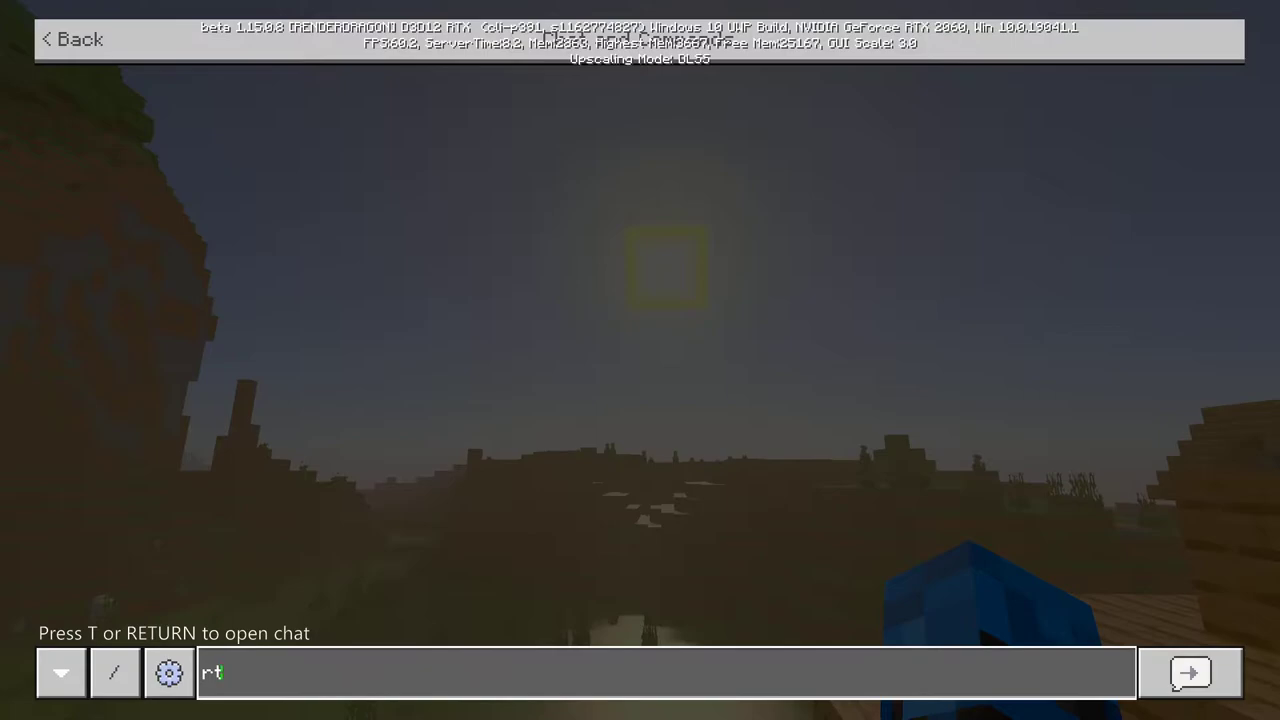
pyautogui.press('BackSpace')
pyautogui.press('BackSpace')
# Find the ray-tracing fog command and run /raytracefog set clear to apply the clear fog preset
pyautogui.write('/')
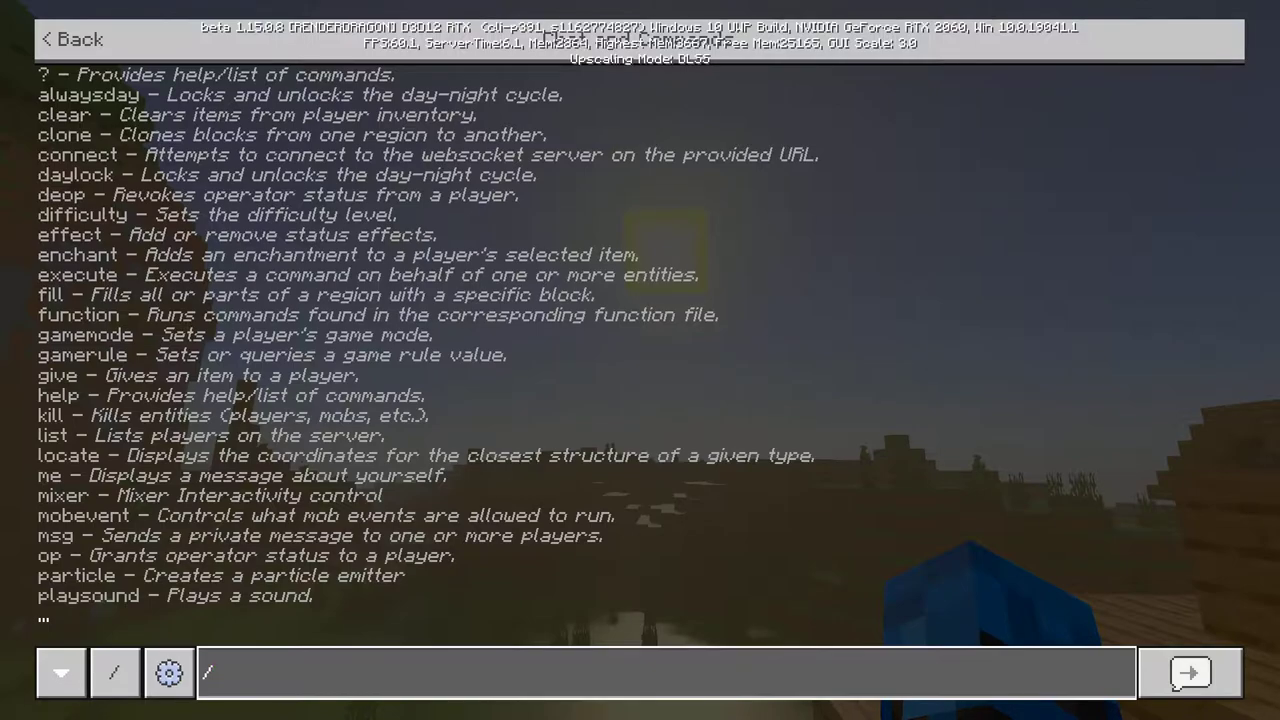
pyautogui.write('fo')
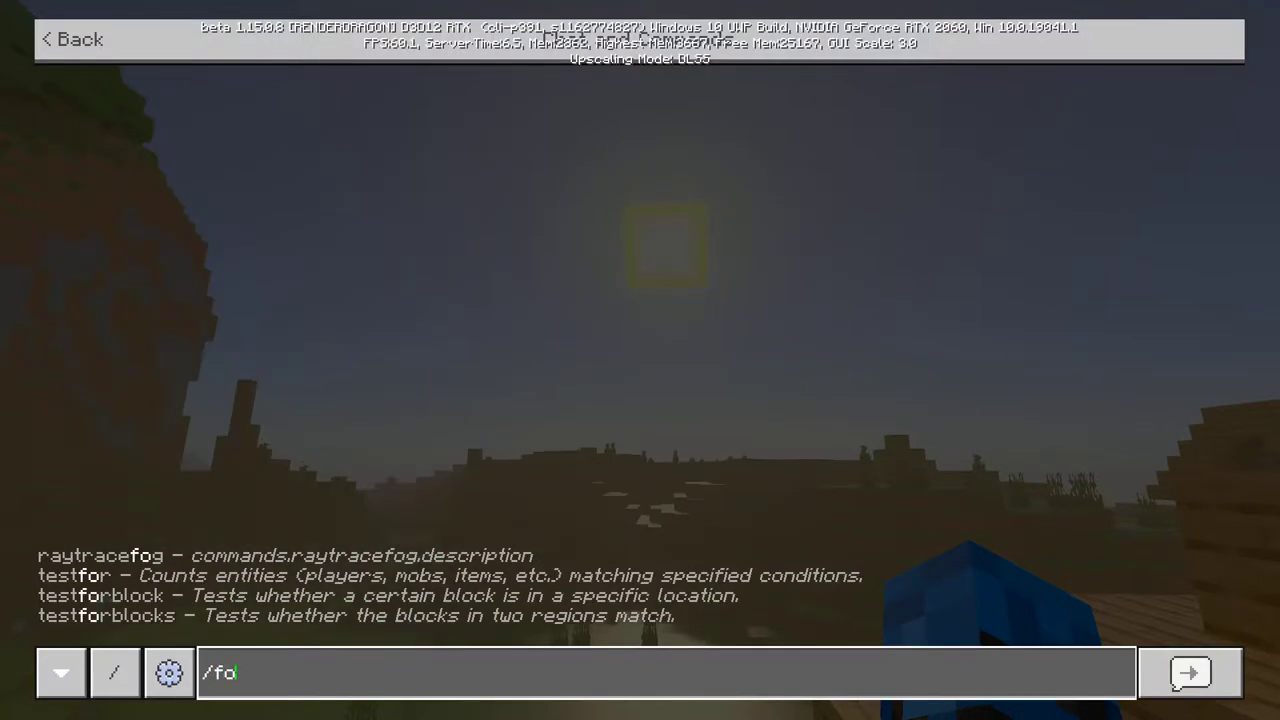
pyautogui.press('BackSpace')
pyautogui.press('BackSpace')
pyautogui.write('re')
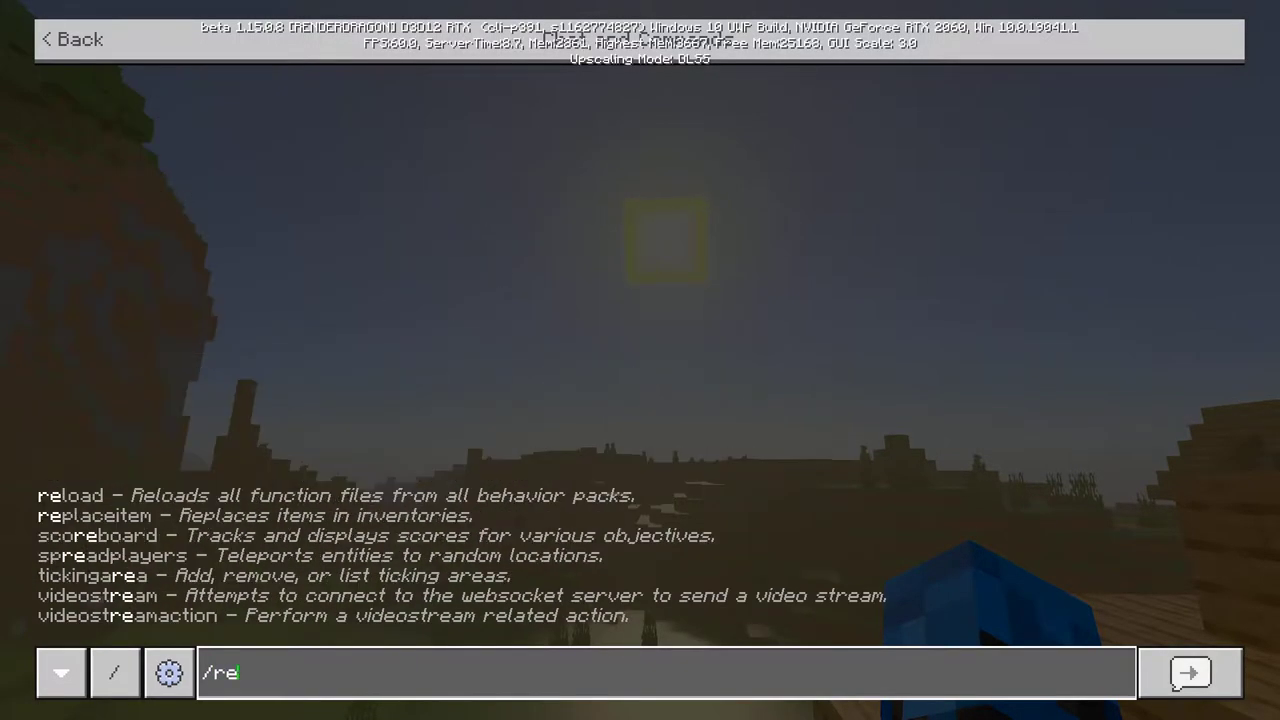
pyautogui.press('BackSpace')
pyautogui.press('BackSpace')
pyautogui.write('a')
pyautogui.press('BackSpace')
pyautogui.write('raytracefog set')
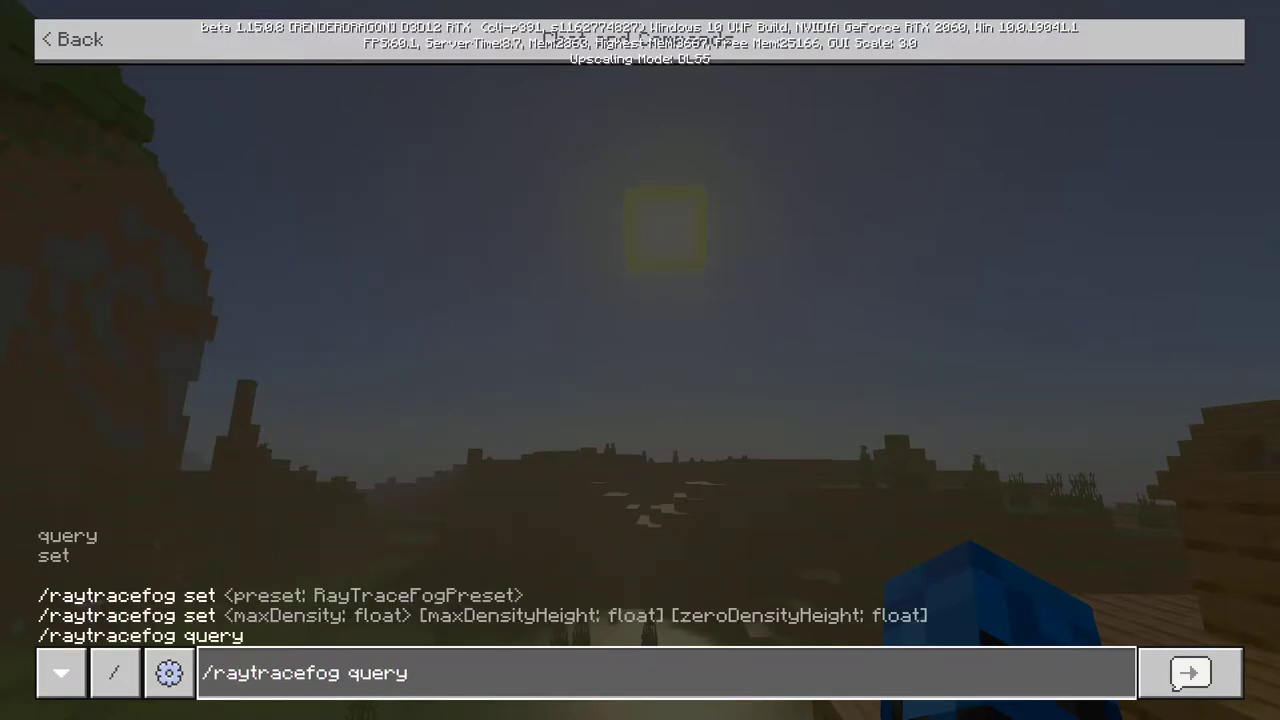
pyautogui.press('Tab')
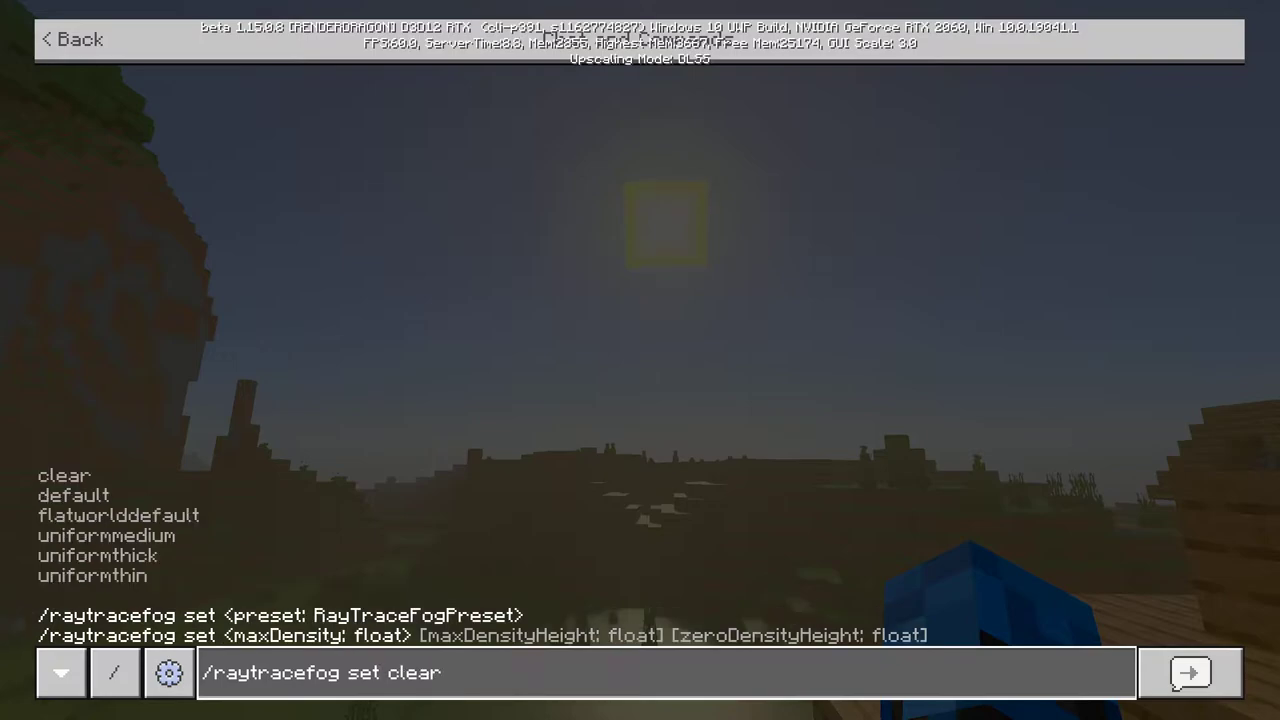
pyautogui.press('Return')
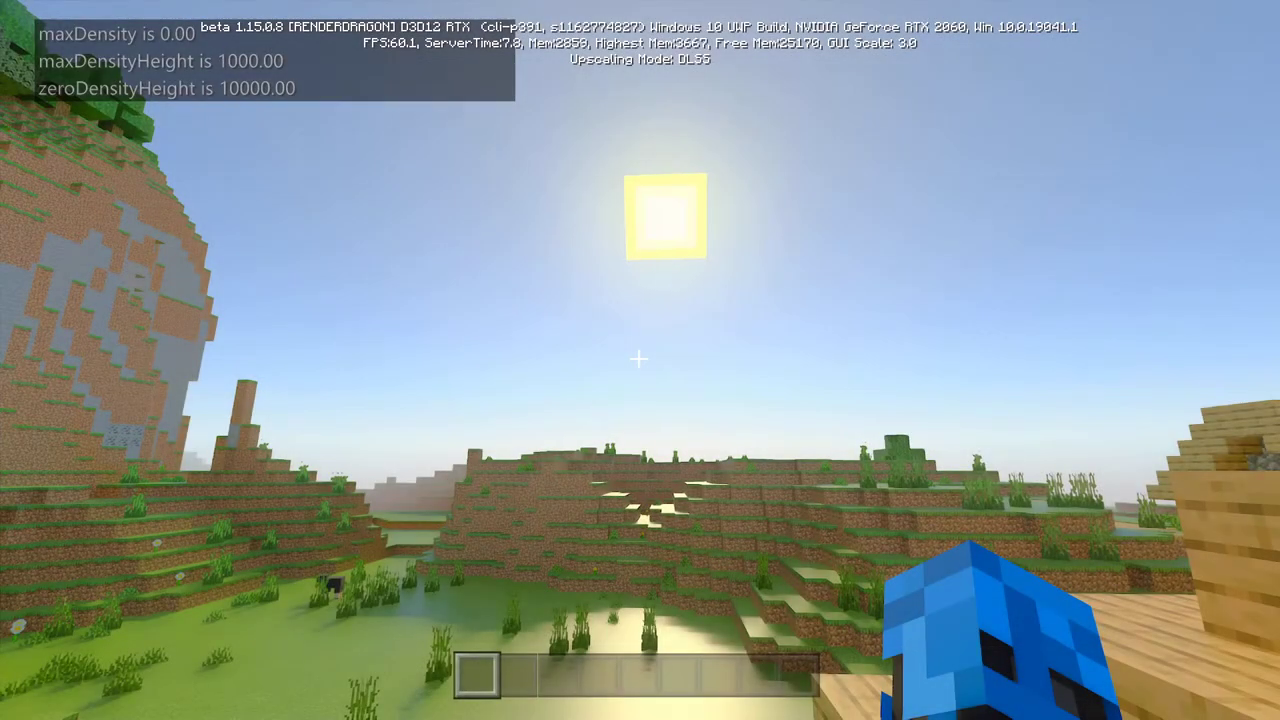
# Fly over the hills and land in the village's crop field to examine the ray-traced scenery with the clear fog preset
pyautogui.press('w')
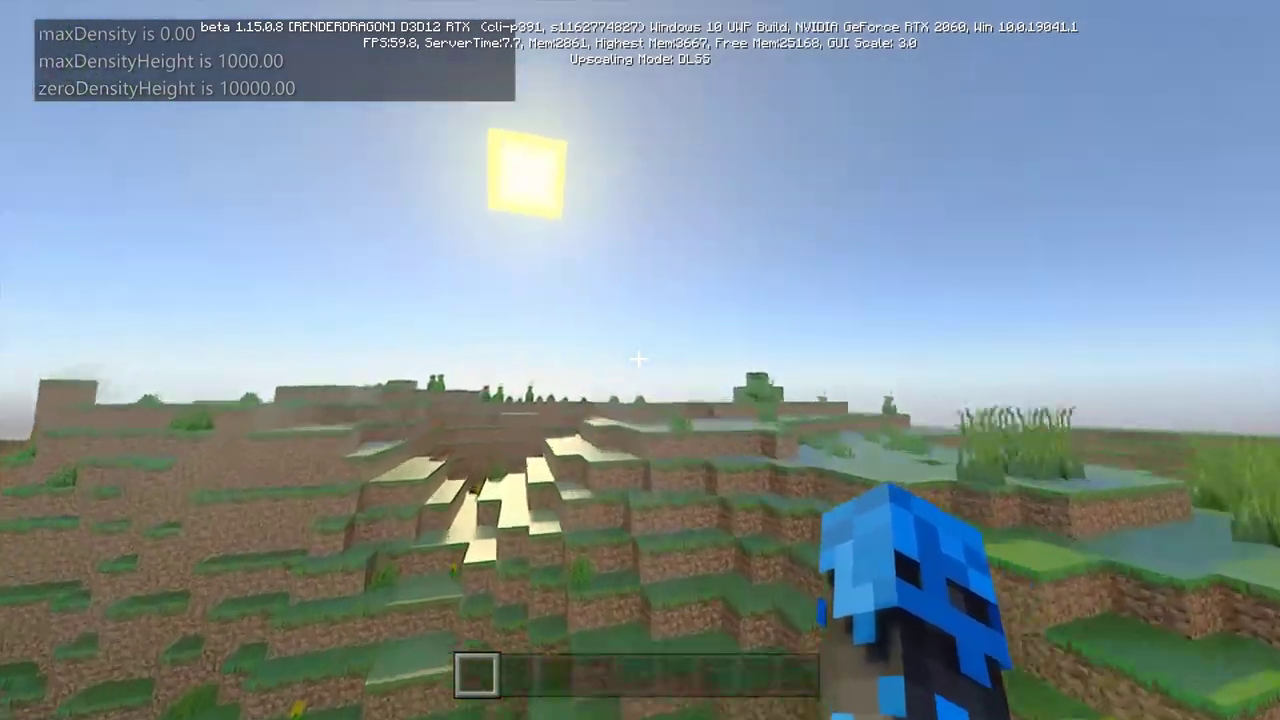
pyautogui.press('w')
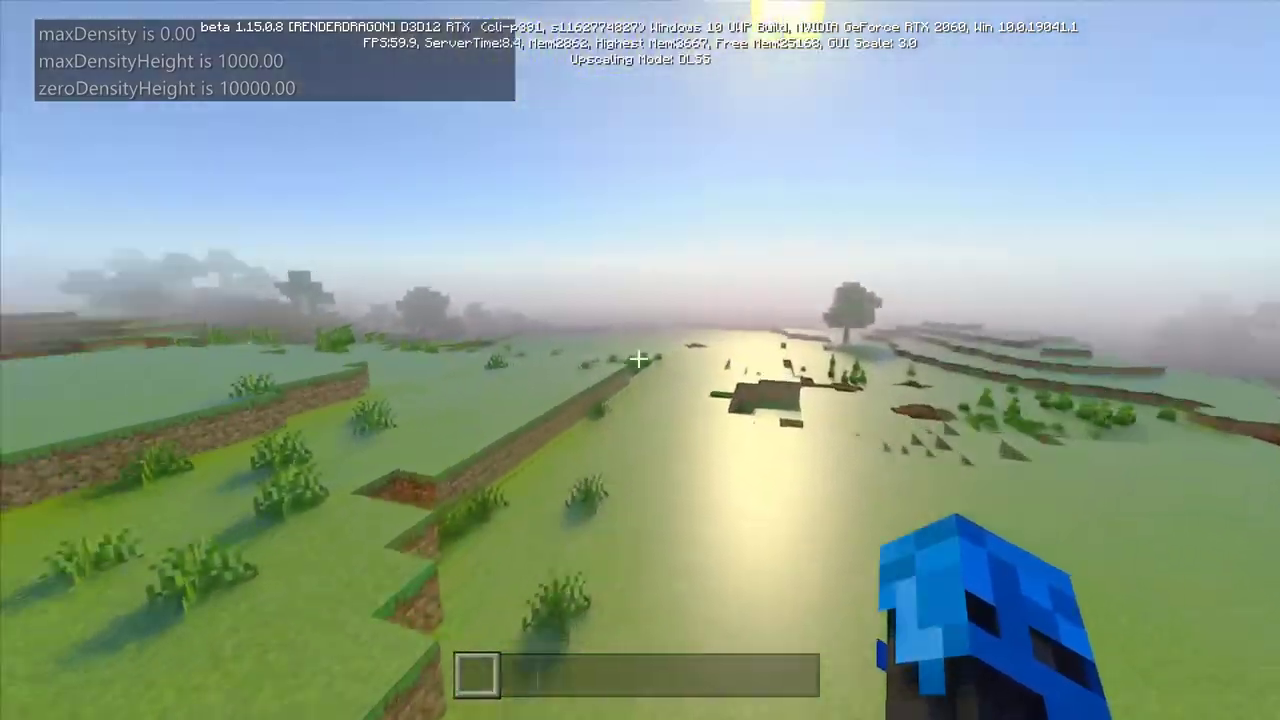
pyautogui.press('w')
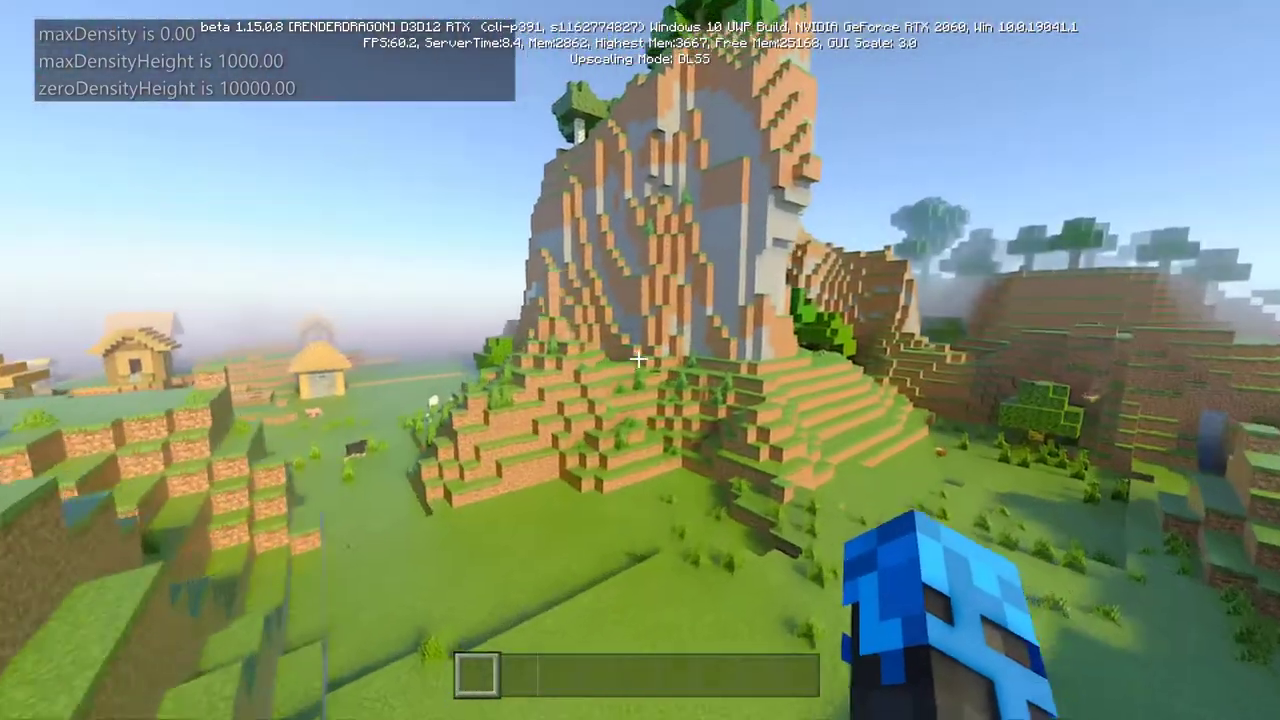
pyautogui.press('w')
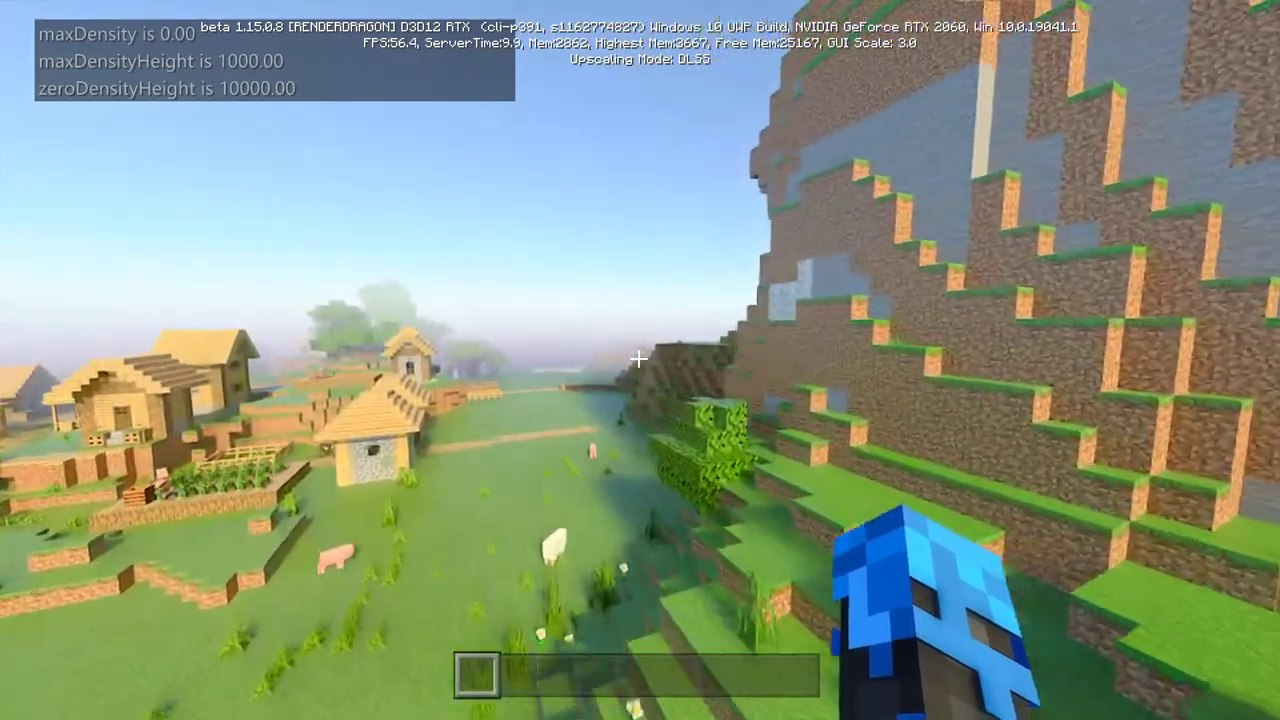
pyautogui.press('w')
pyautogui.press('shift')
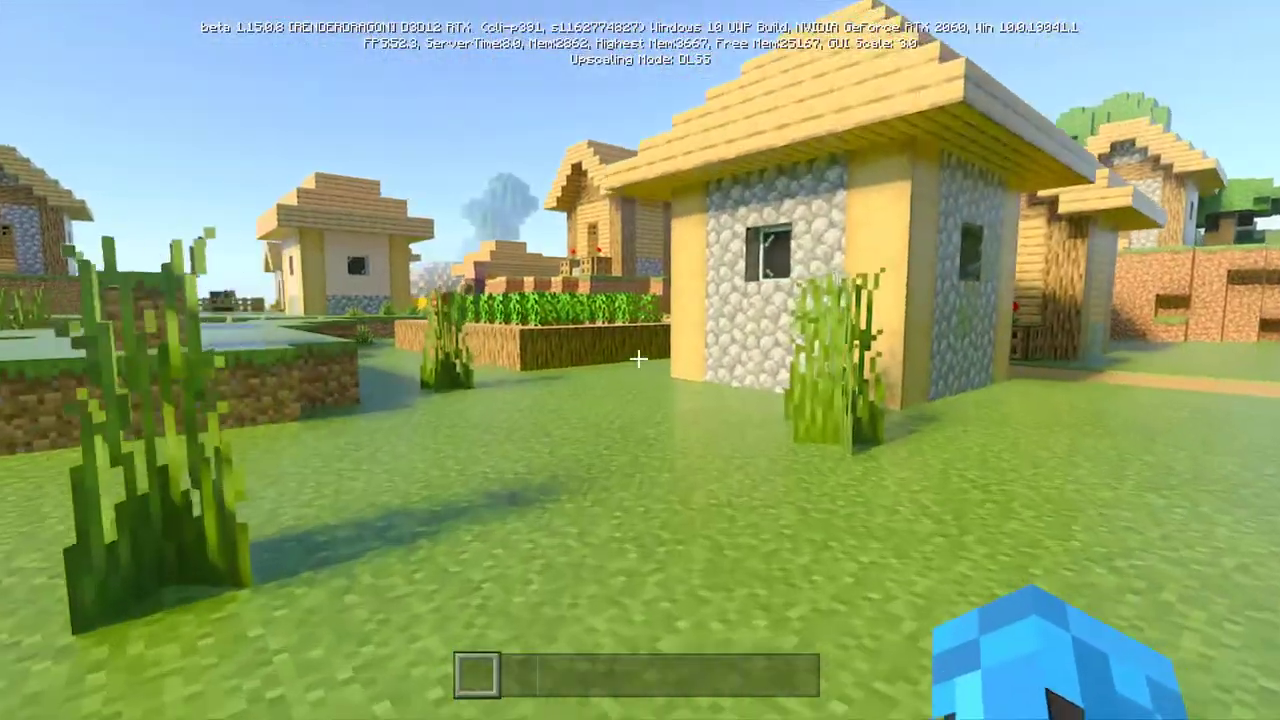
pyautogui.press('w')
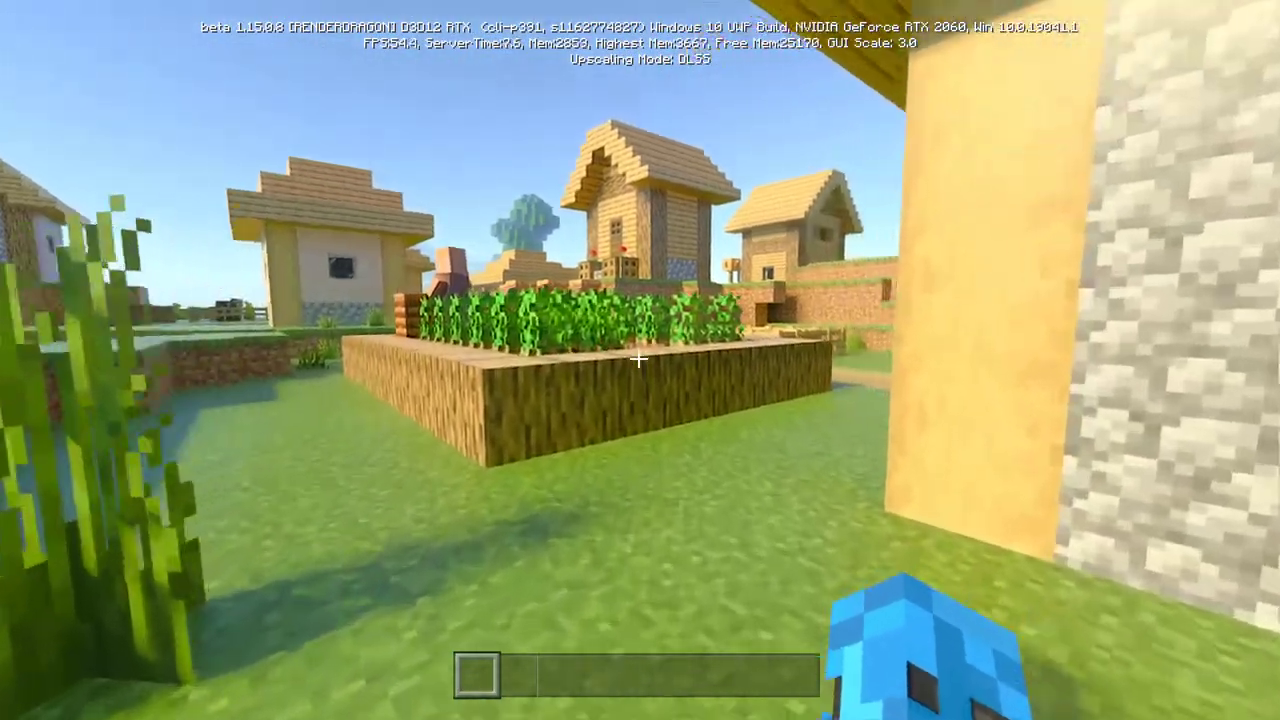
pyautogui.press('w')
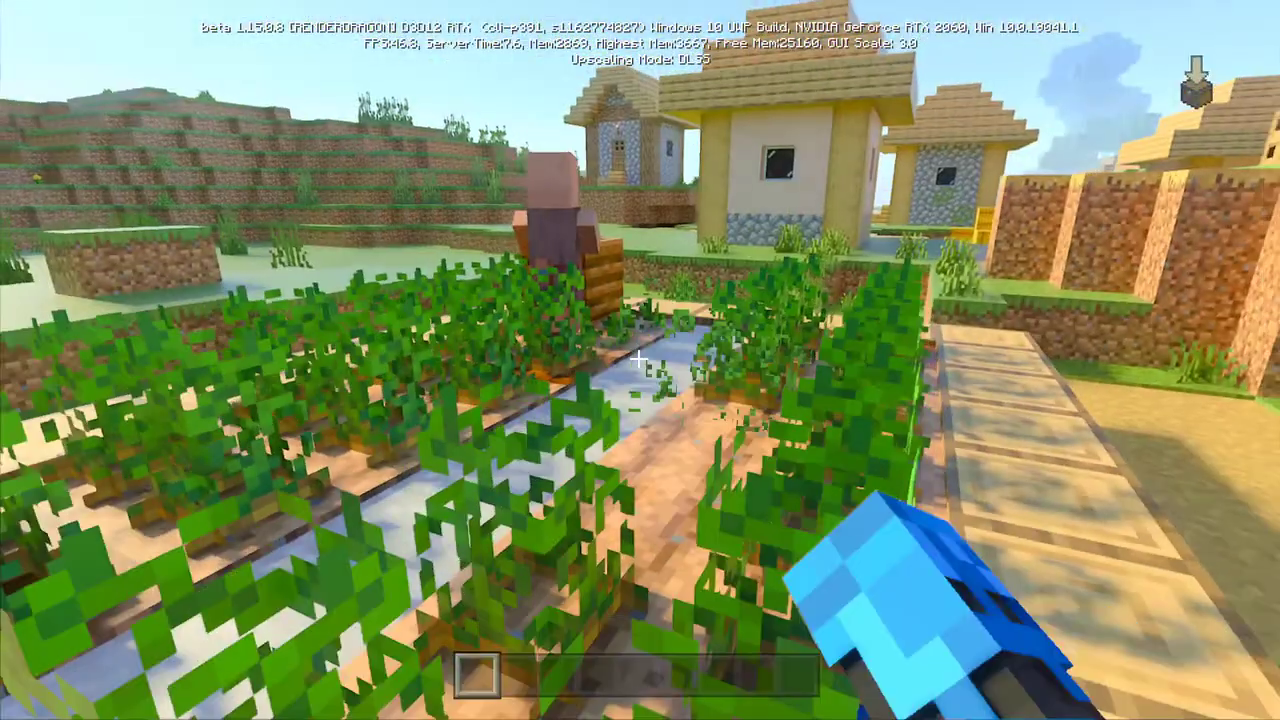
# Try to change the game mode with the shortened command /gm
pyautogui.press('w')
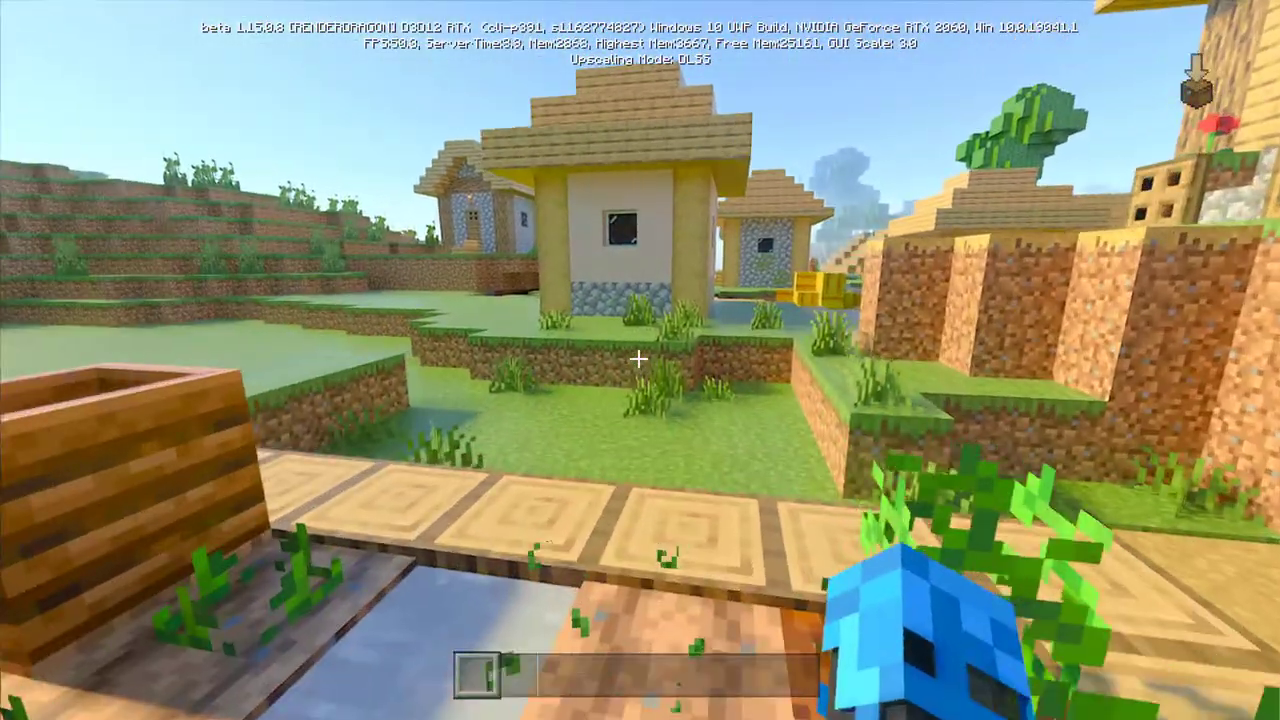
pyautogui.press('/')
pyautogui.write('gm')
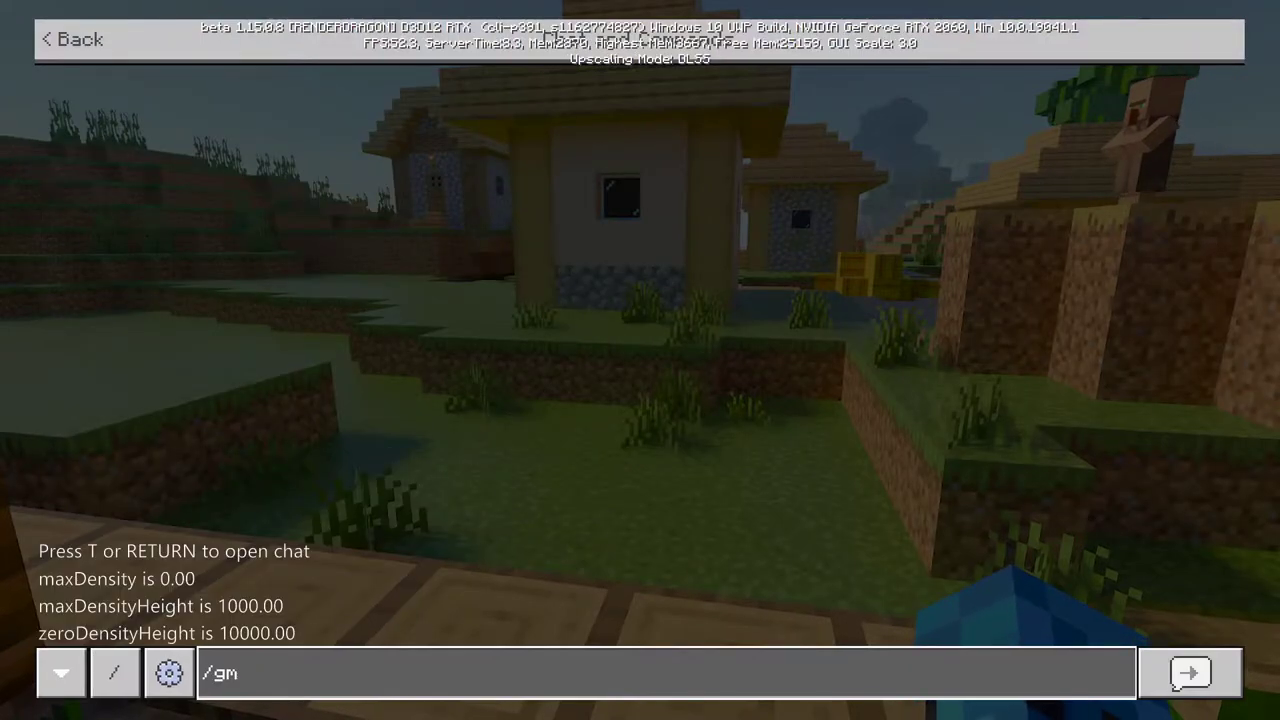
pyautogui.press('Escape')
# Run /gamemode survival to switch the game mode to Survival
pyautogui.press('/')
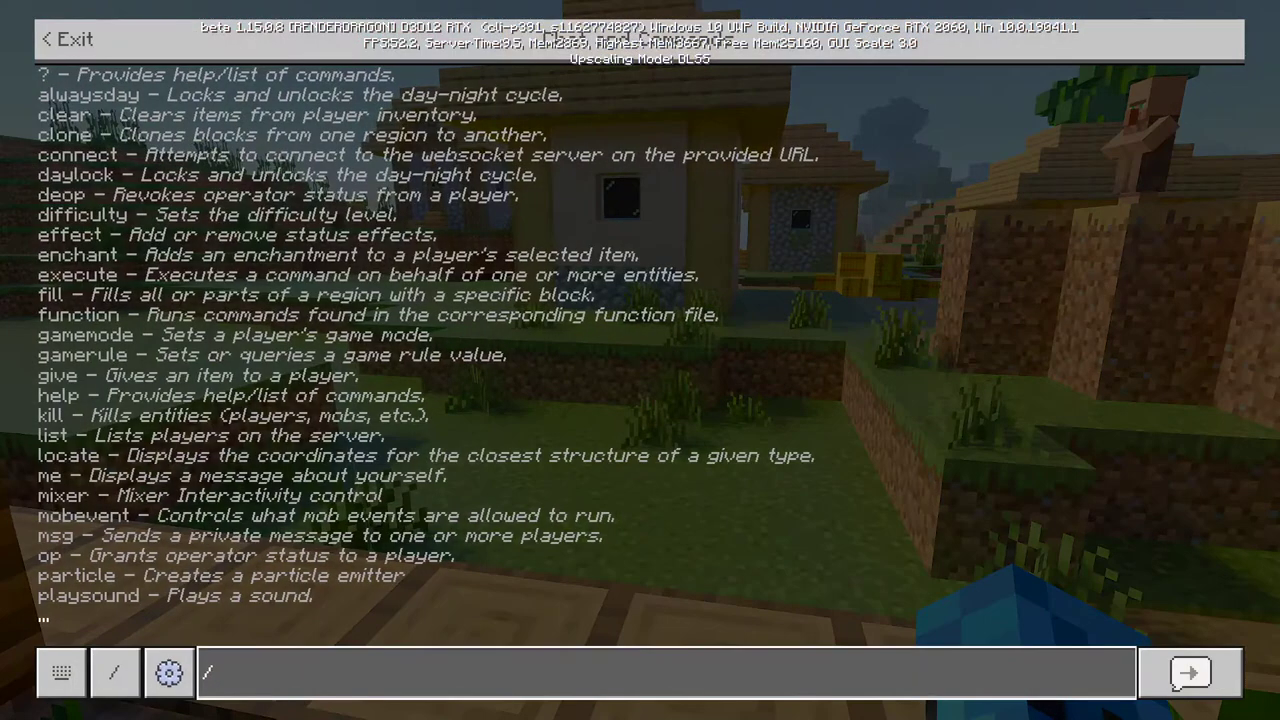
pyautogui.press('Up')
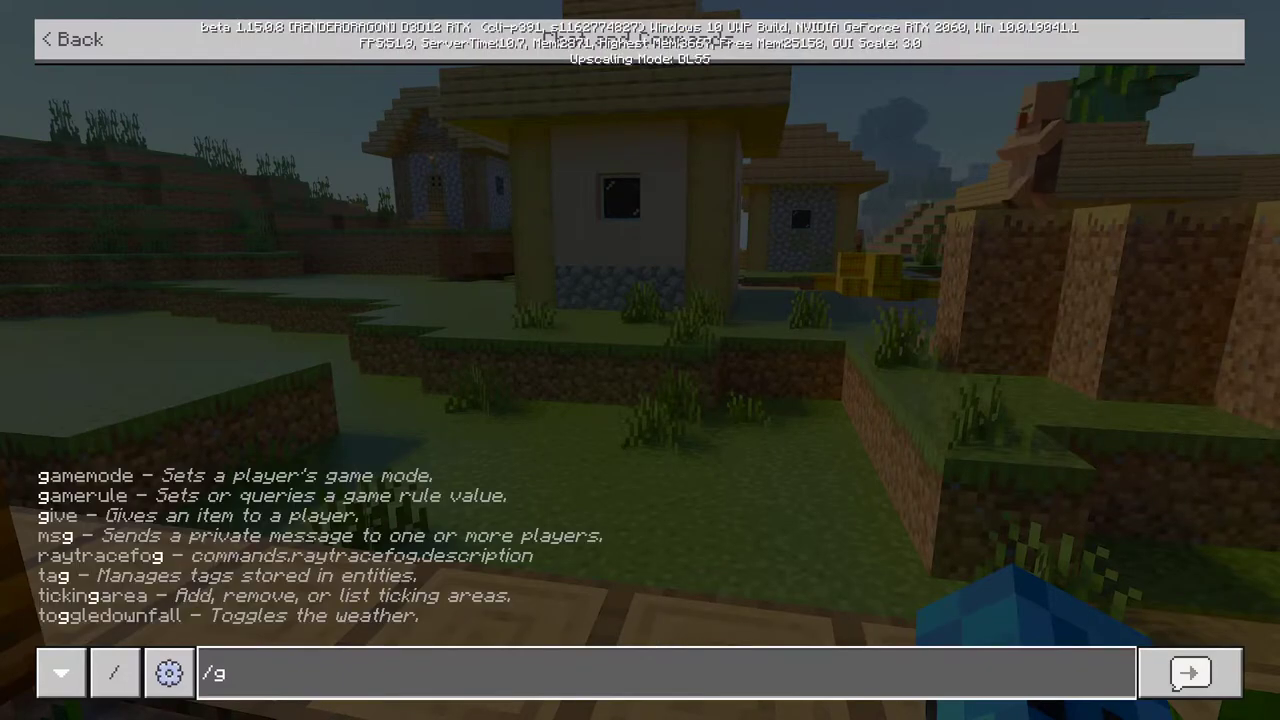
pyautogui.write('amemode')
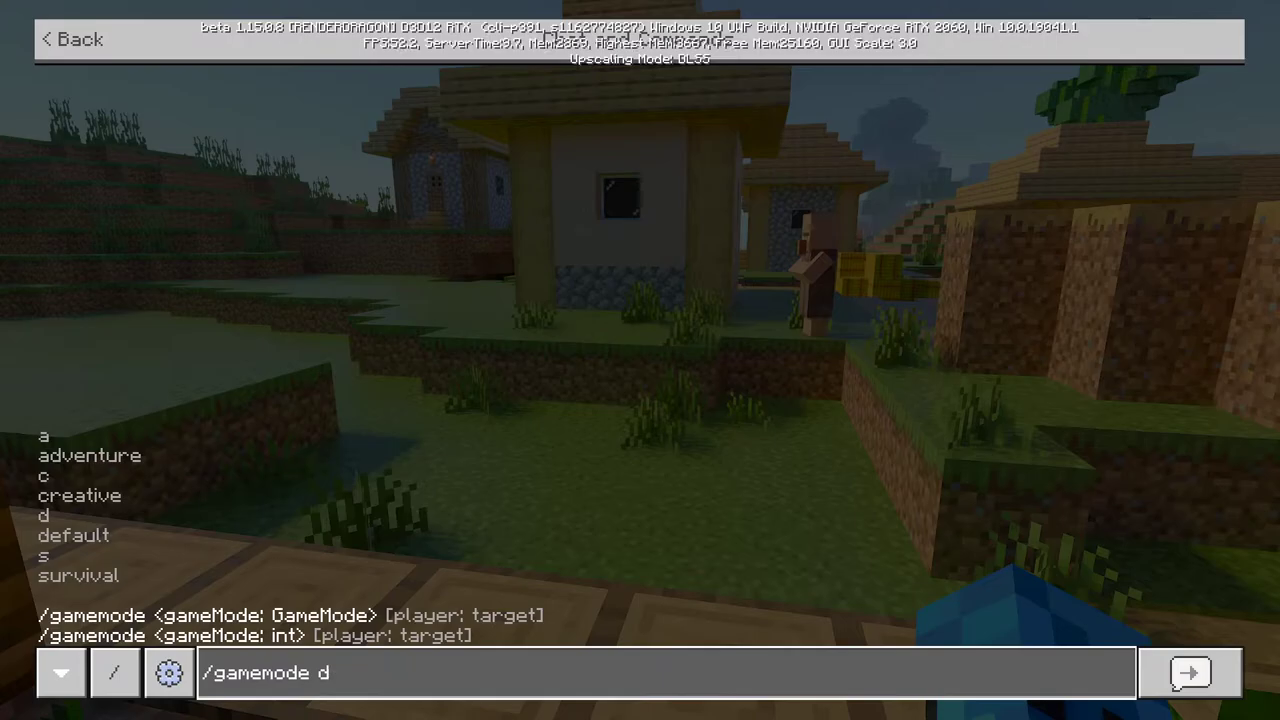
pyautogui.write(' survival')
pyautogui.press('Return')
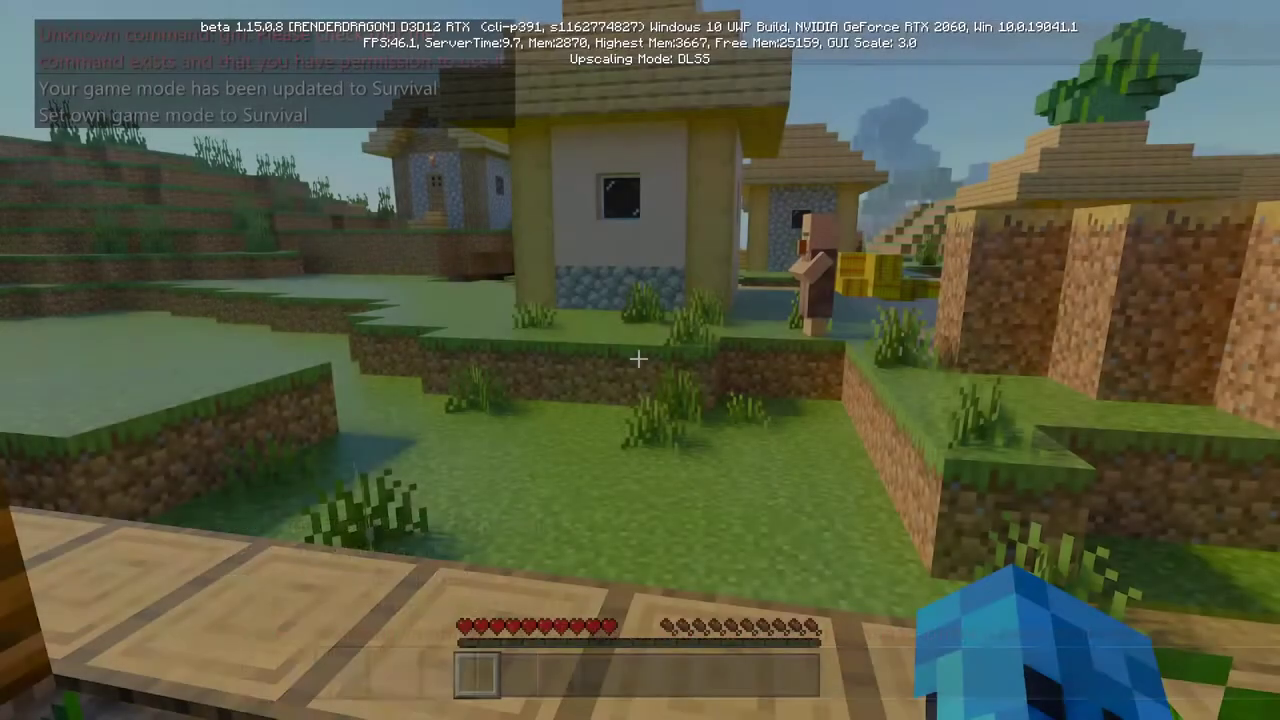
# Return to the village crop field and harvest the row of potatoes beside the log border
pyautogui.press('w')
pyautogui.press('w')
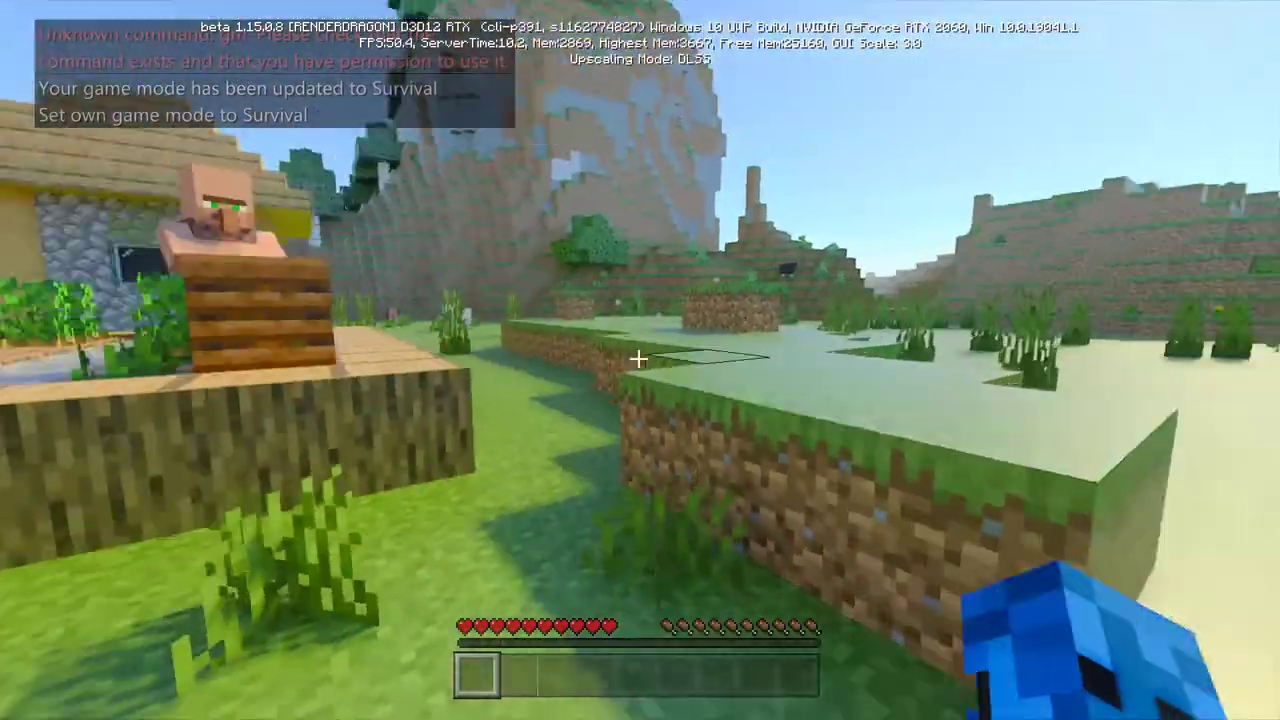
pyautogui.press('space')
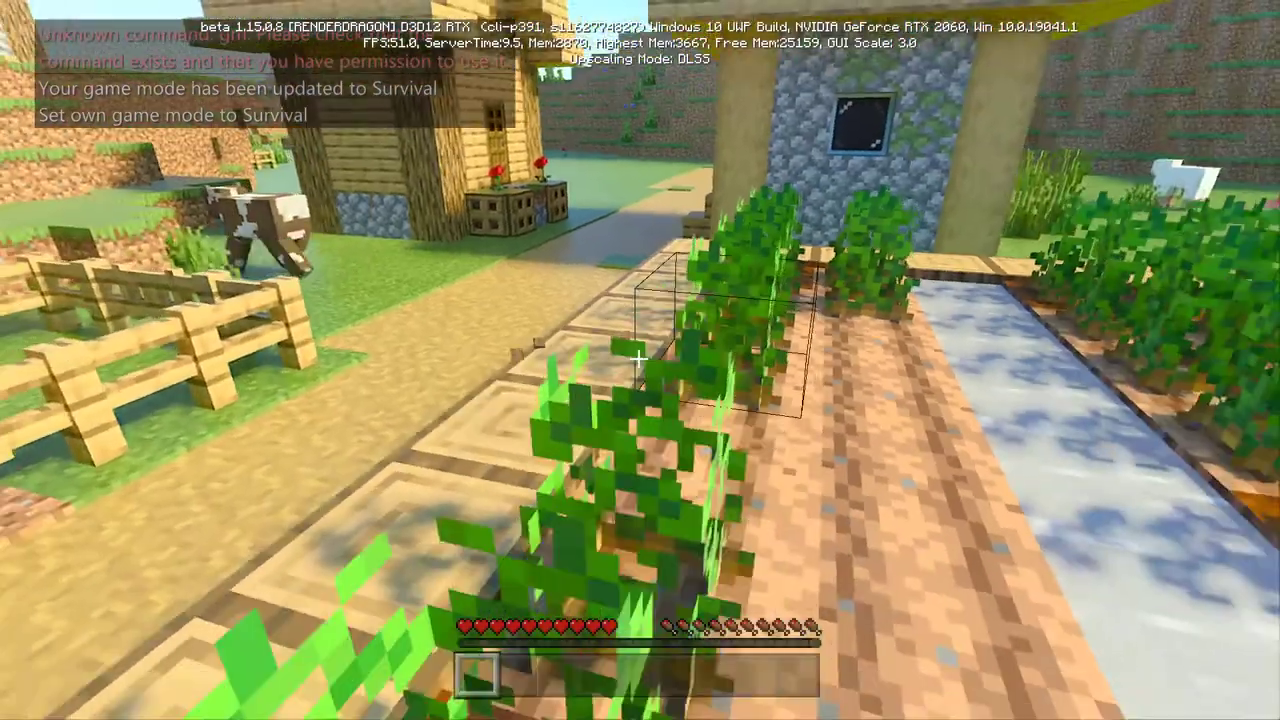
pyautogui.click(639, 359)
pyautogui.click(639, 359)
pyautogui.click(639, 359)
pyautogui.press('w')
pyautogui.click(639, 359)
pyautogui.press('w')
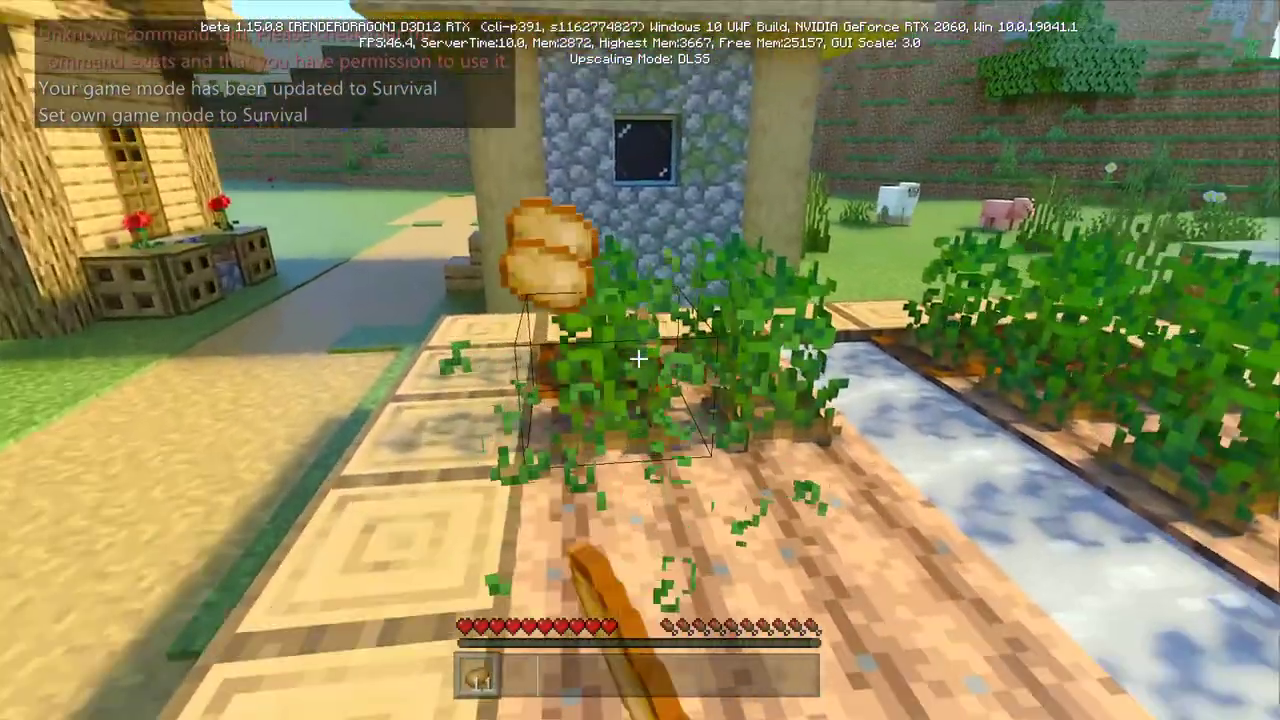
pyautogui.click(639, 359)
pyautogui.click(639, 359)
pyautogui.press('w')
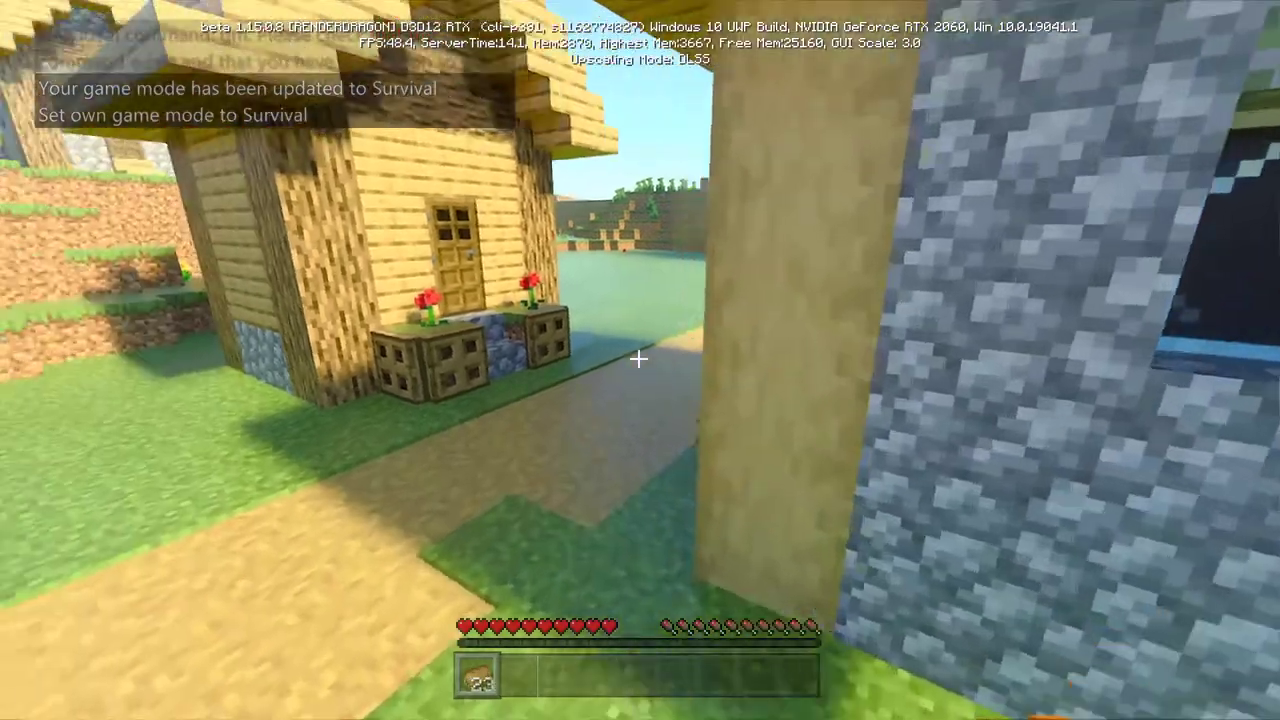
# Cross the open grass, dig out one block of ground and fill the hole with the collected dirt
pyautogui.press('w')
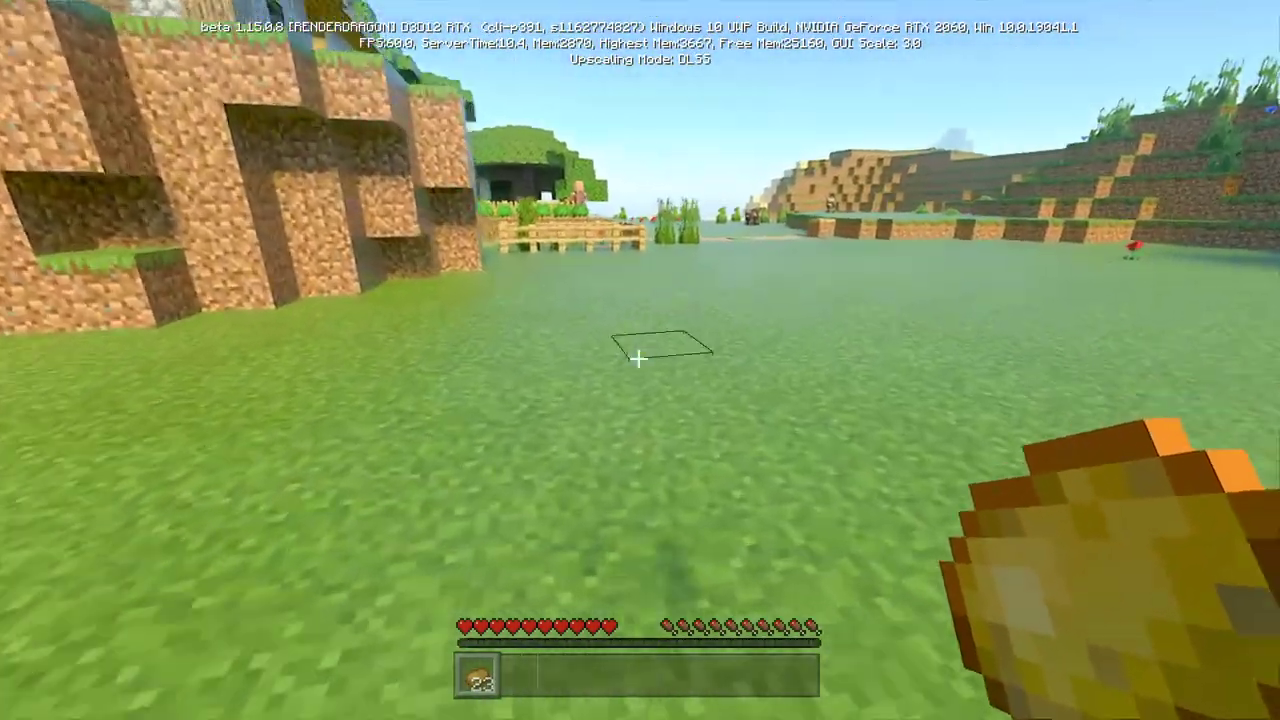
pyautogui.click(638, 358)
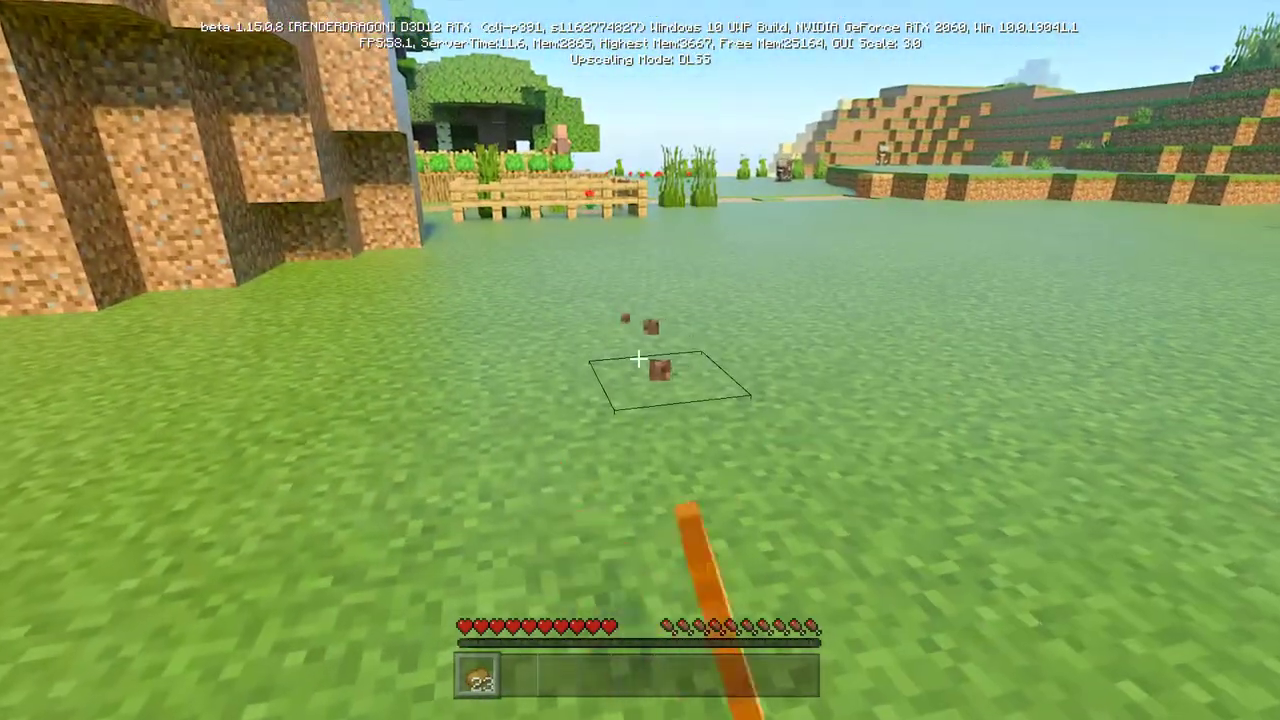
pyautogui.press('w')
pyautogui.press('w')
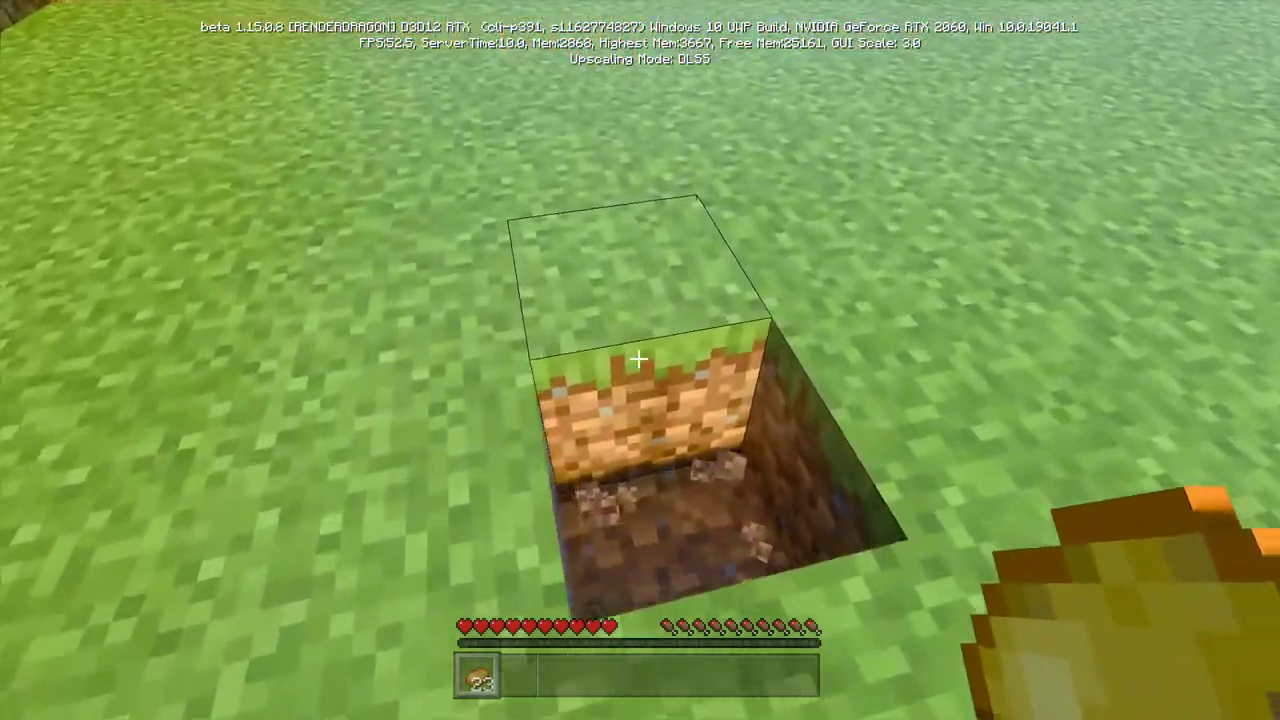
pyautogui.press('2')
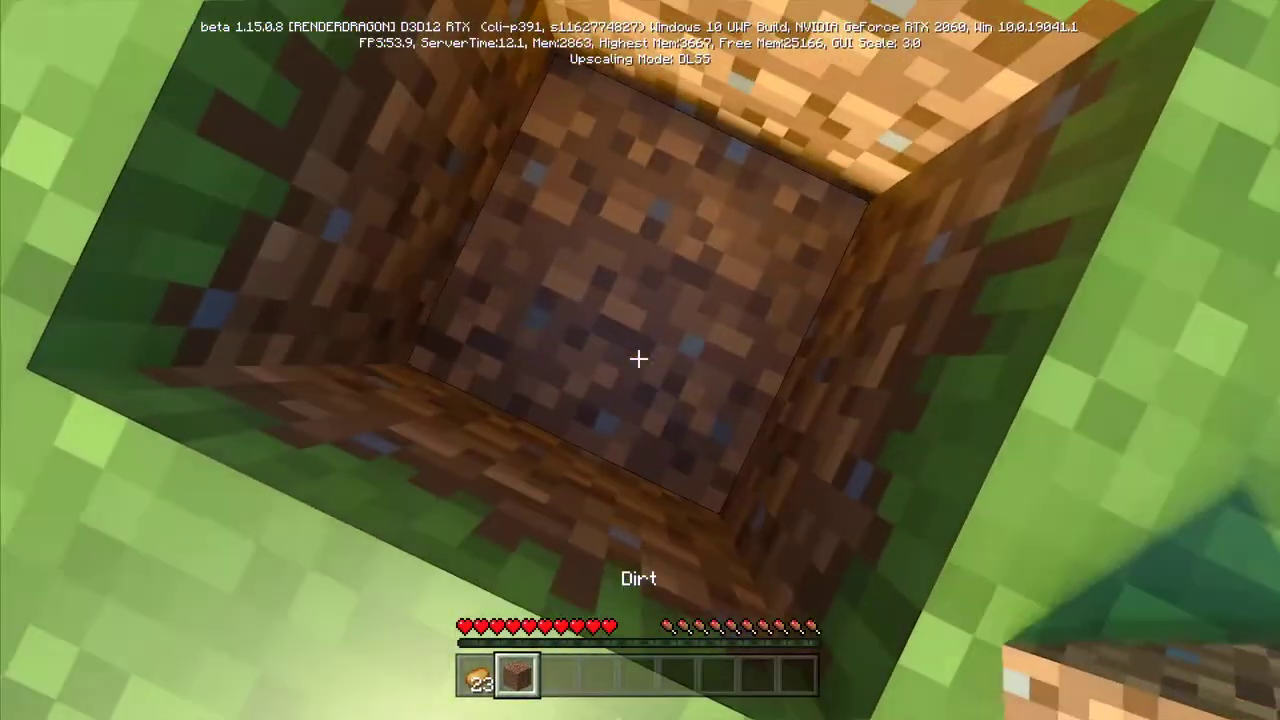
pyautogui.rightClick(638, 358)
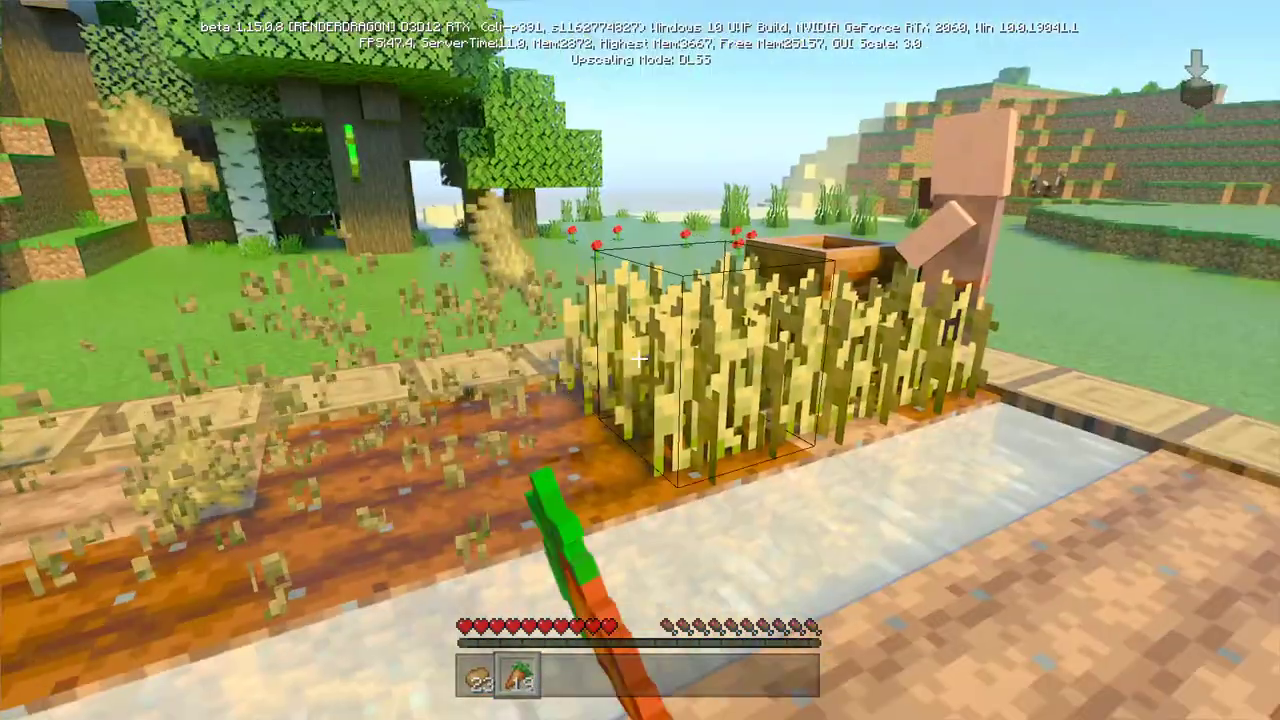
# Save and quit the world, go back to the title screen and leave the game
pyautogui.press('Escape')
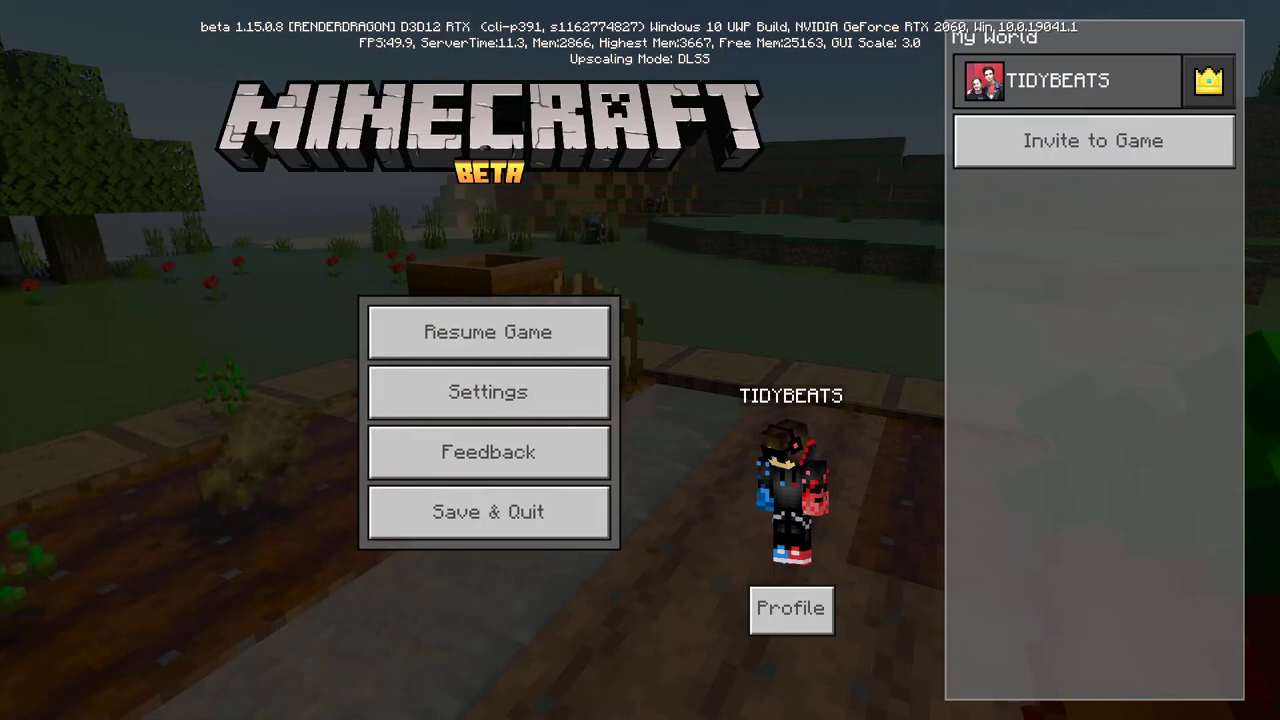
pyautogui.click(489, 512)
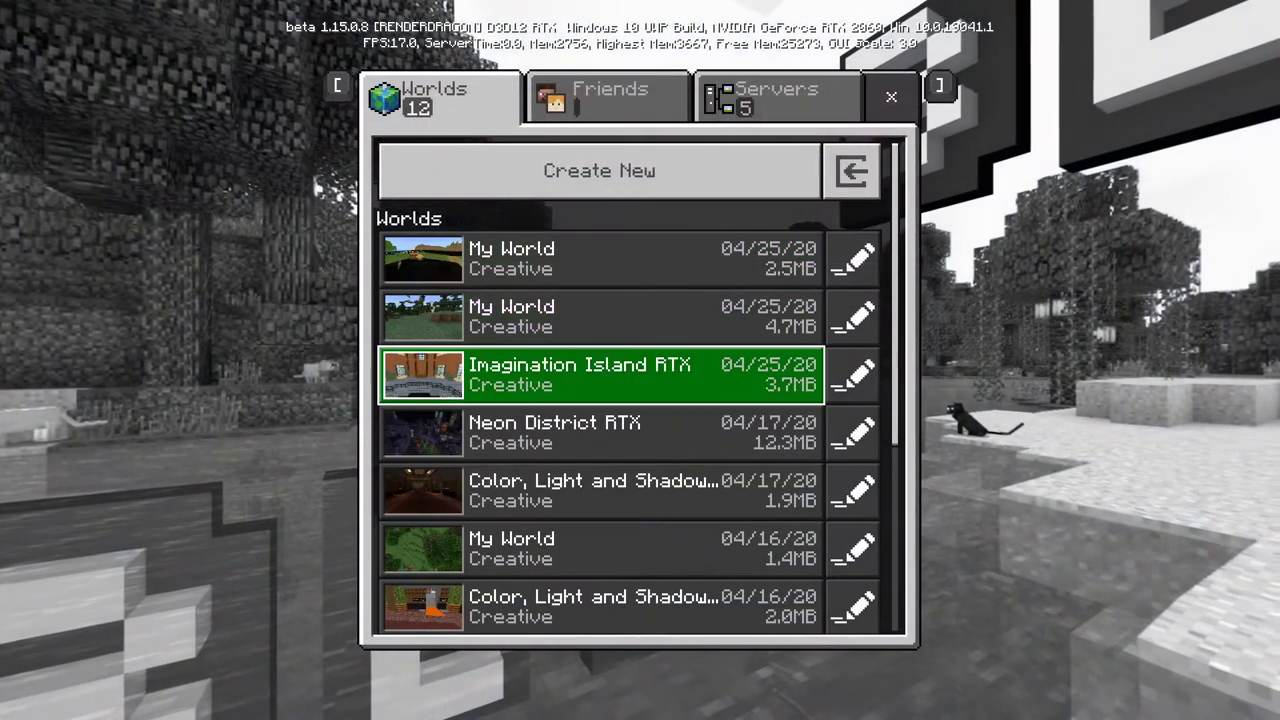
pyautogui.press('Escape')
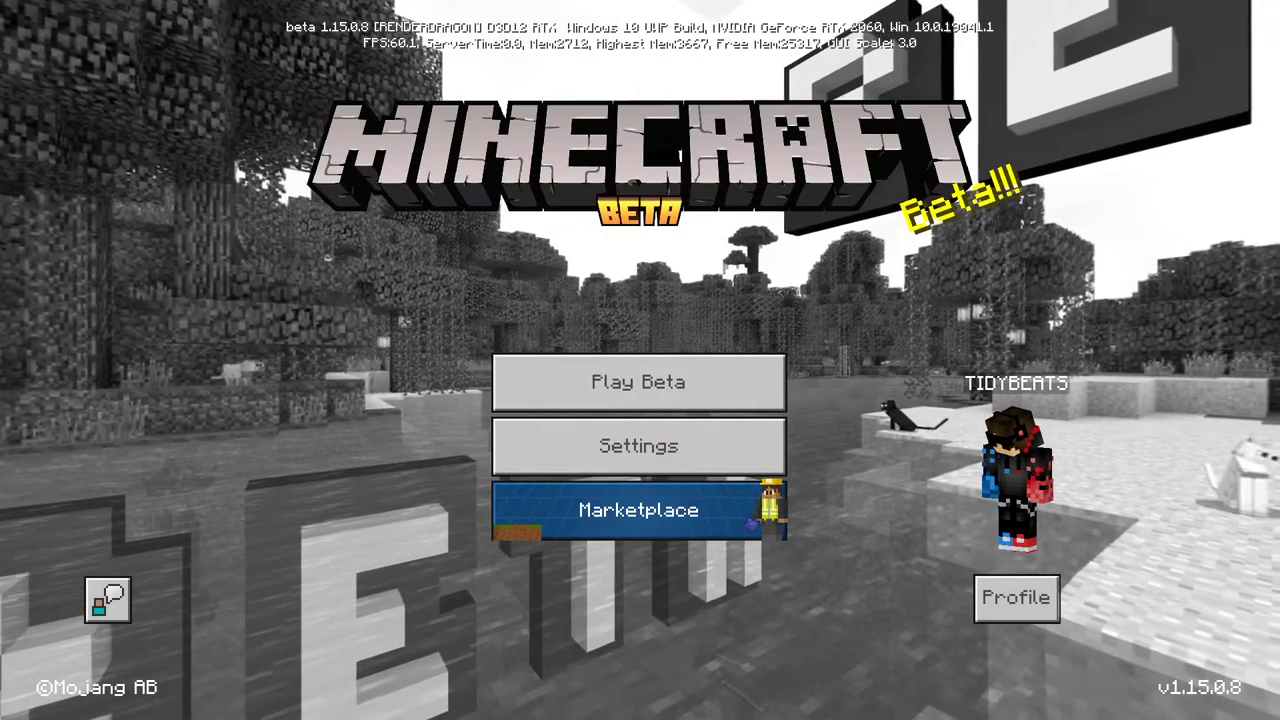
pyautogui.press('Escape')
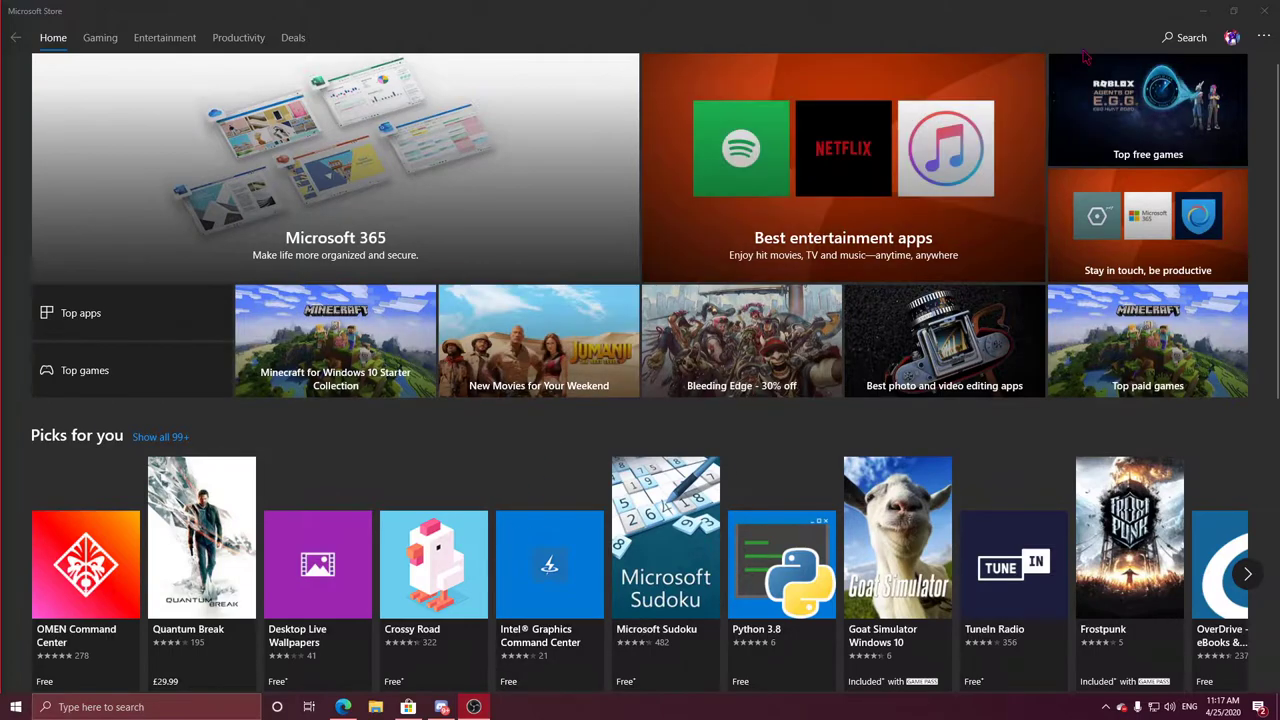
# Search the Microsoft Store for minecraft and look over the Minecraft for Windows 10 product page
pyautogui.click(1167, 45)
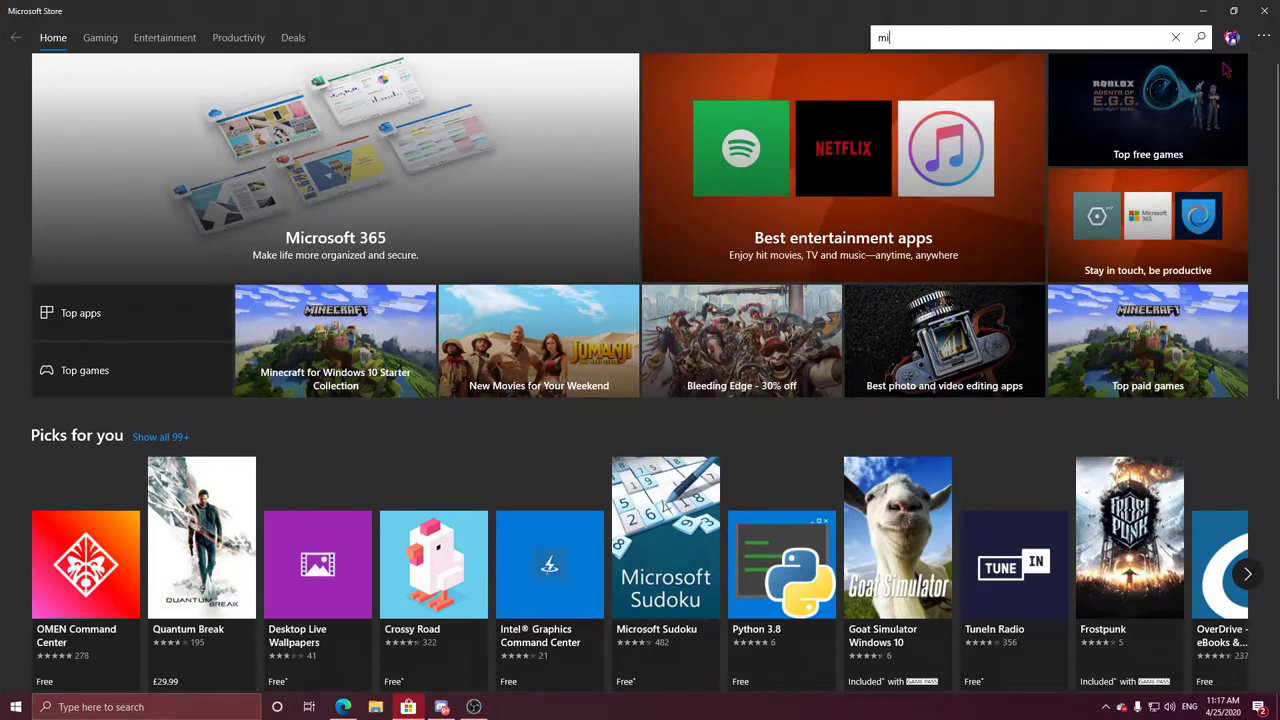
pyautogui.press('Return')
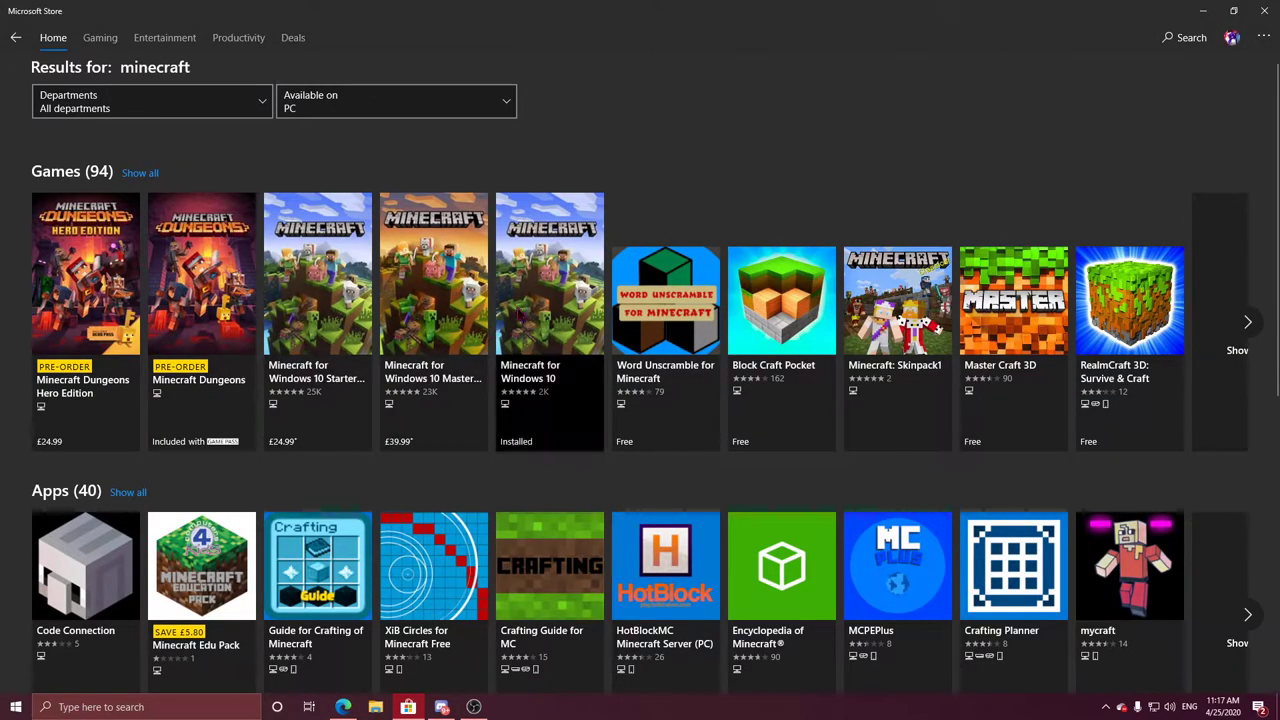
pyautogui.click(510, 318)
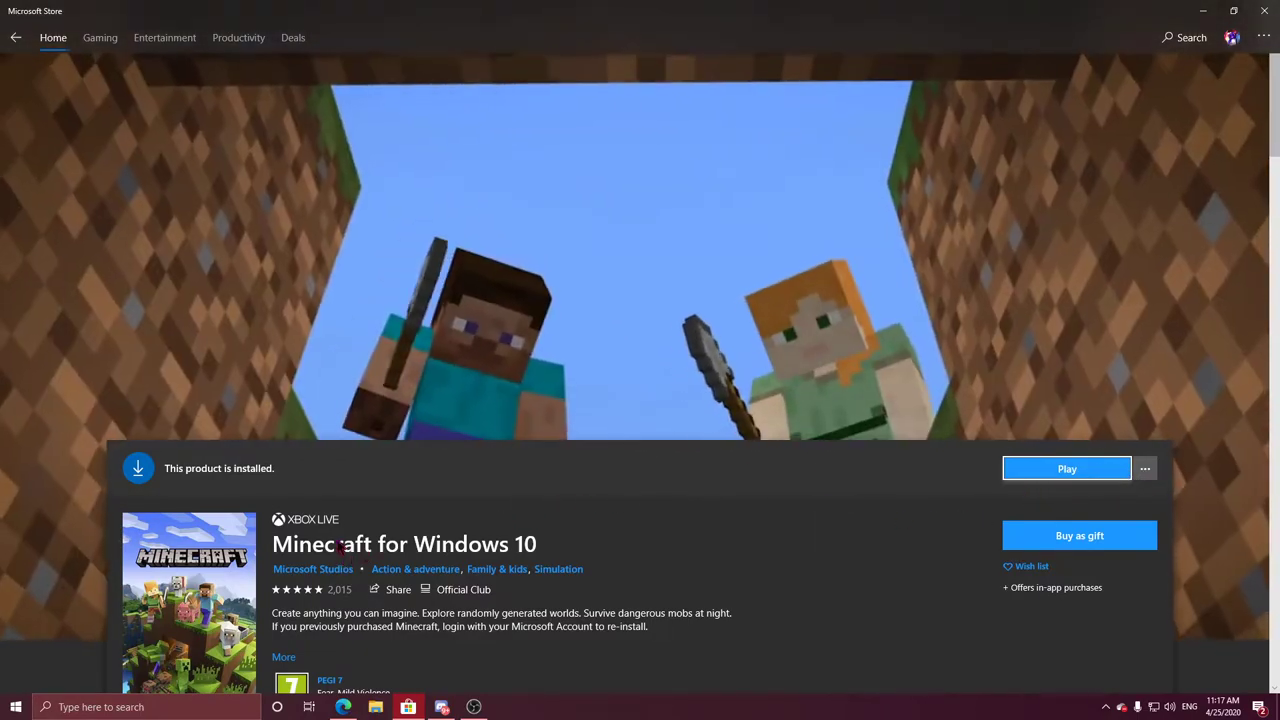
pyautogui.scroll(-8, 392, 519)
pyautogui.scroll(4, 392, 519)
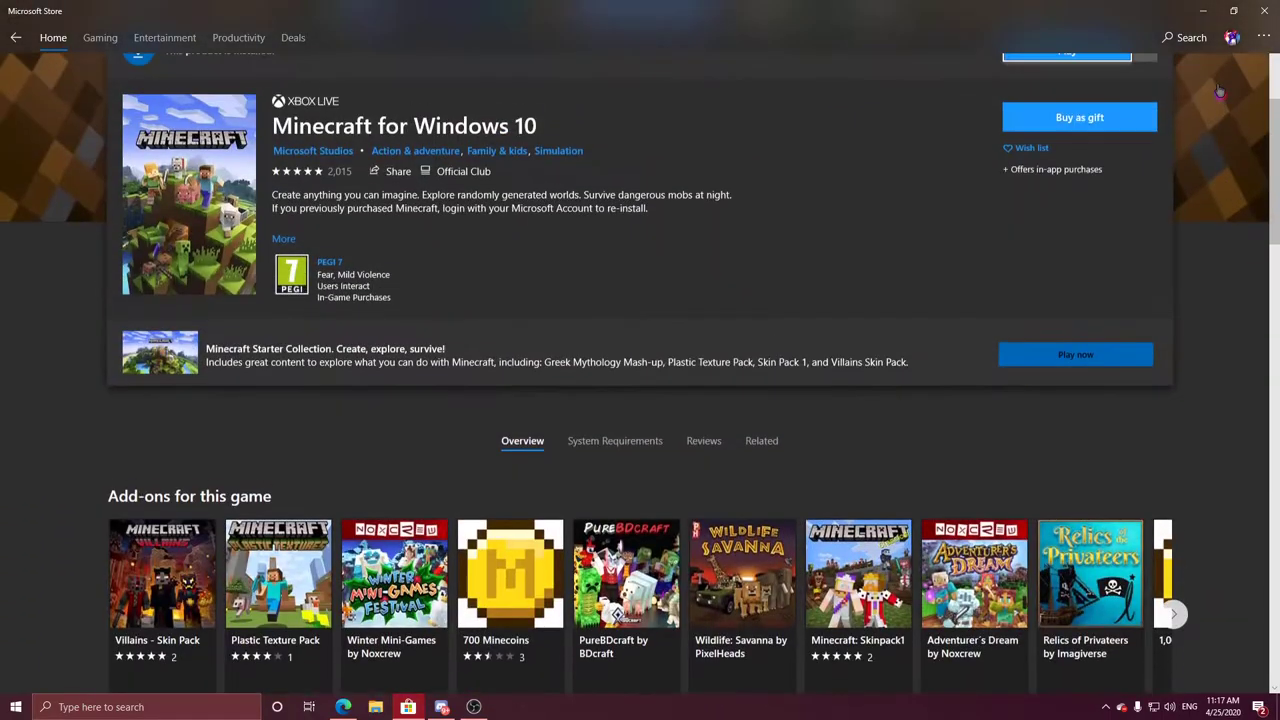
pyautogui.scroll(5, 1259, 33)
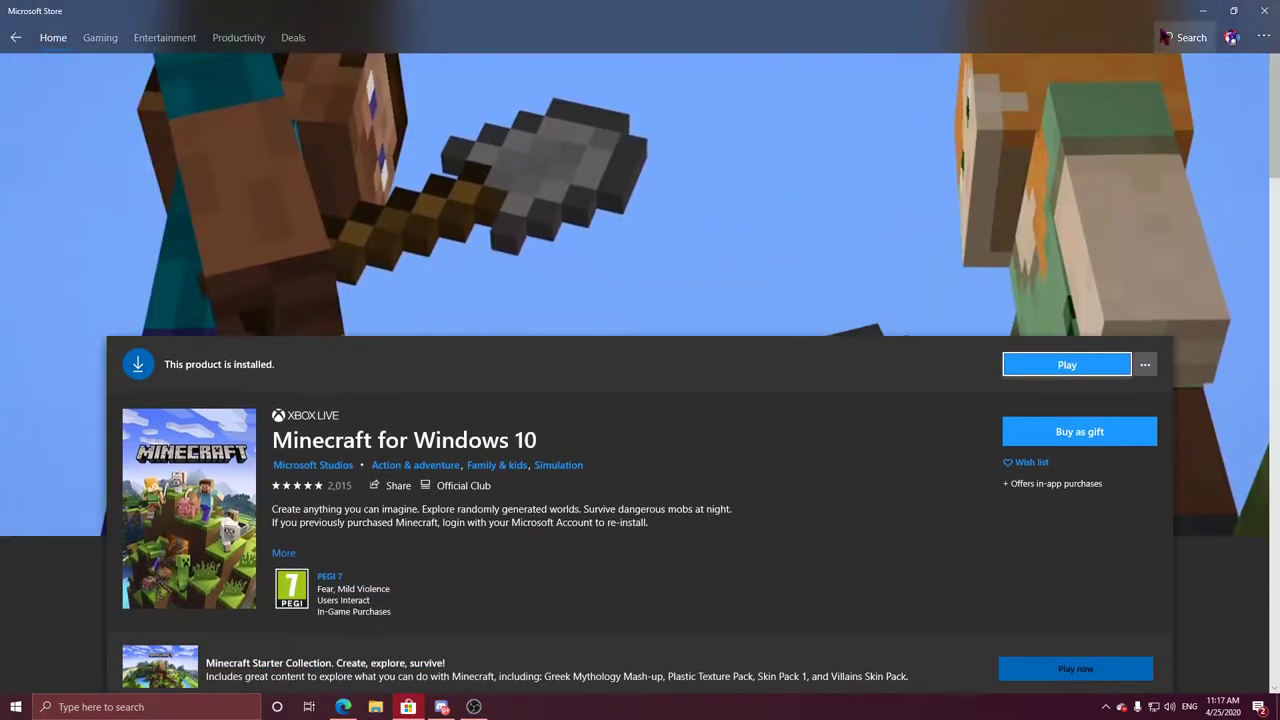
# Search the store for xbox, open the Xbox Insider Hub page and install the app
pyautogui.click(1166, 35)
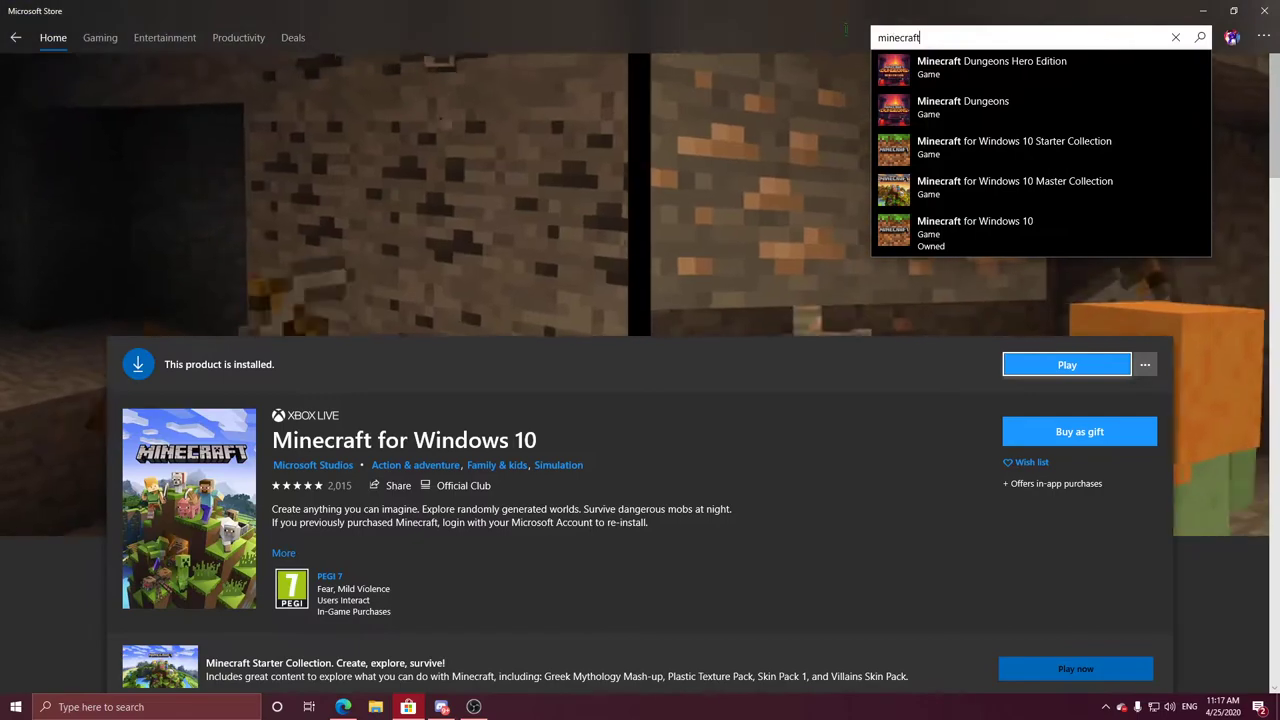
pyautogui.moveTo(928, 38); pyautogui.dragTo(780, 21)
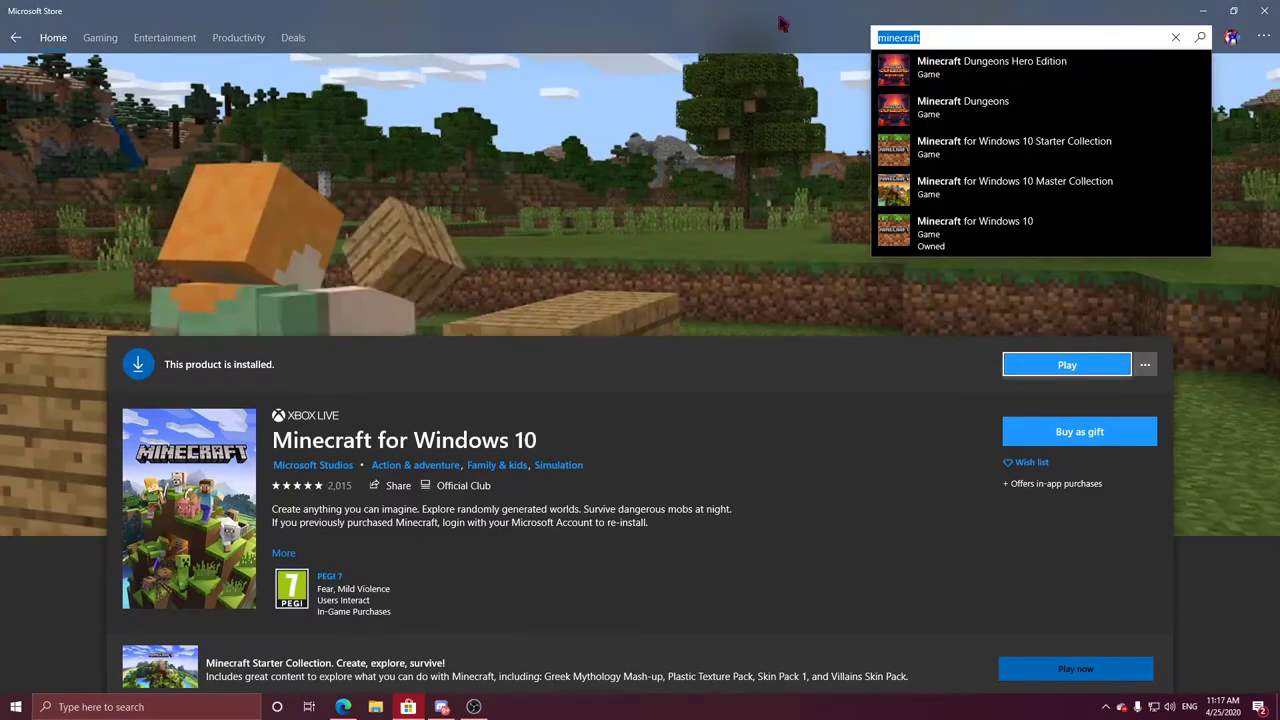
pyautogui.write('xbox')
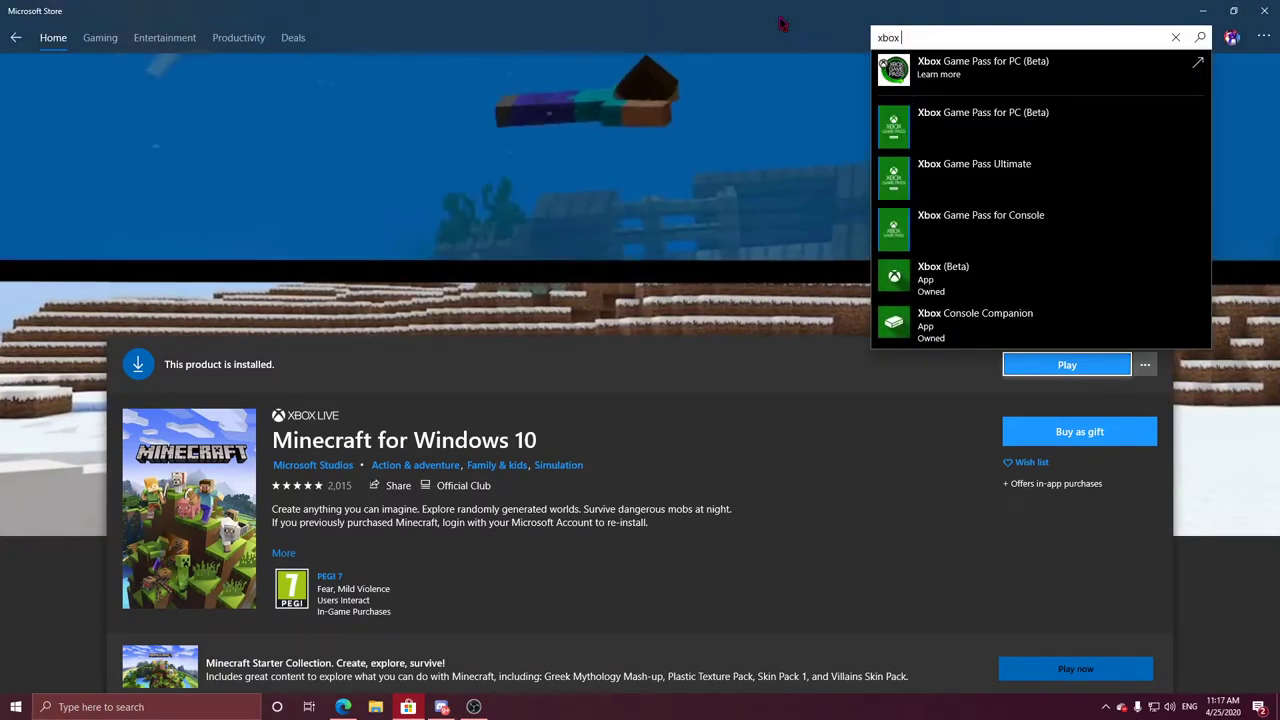
pyautogui.write(' ins')
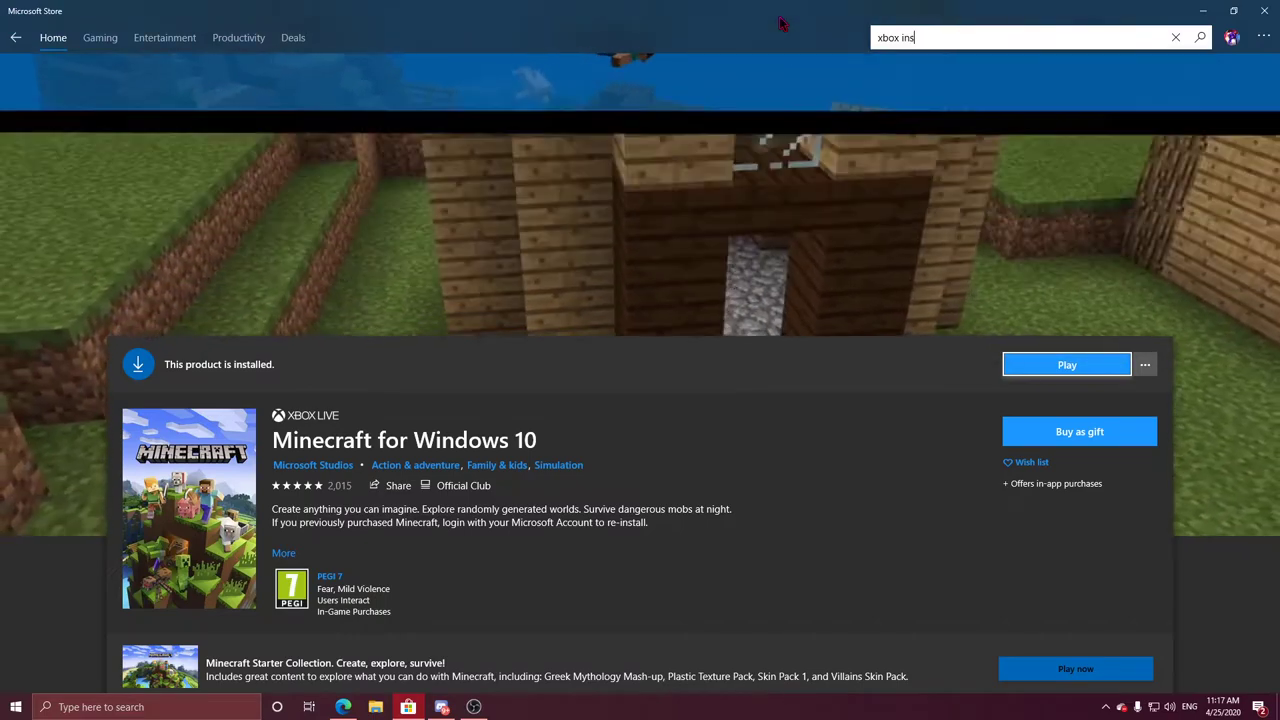
pyautogui.press('Return')
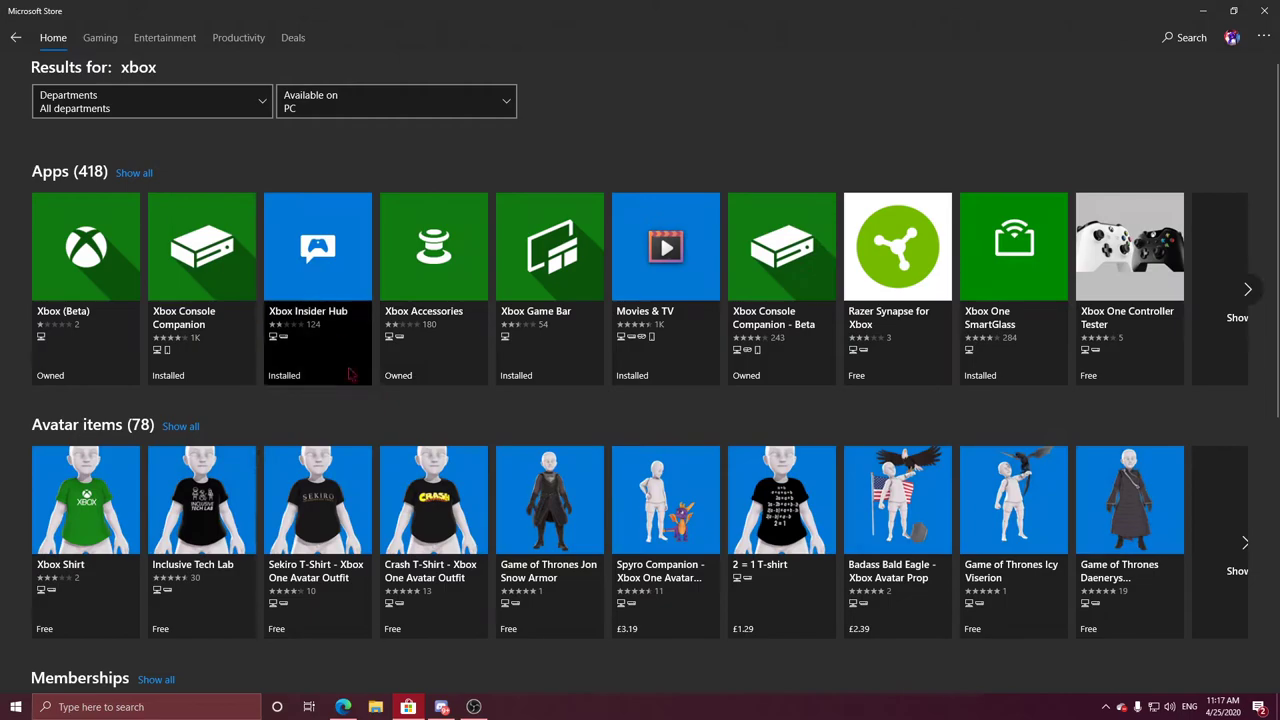
pyautogui.click(340, 340)
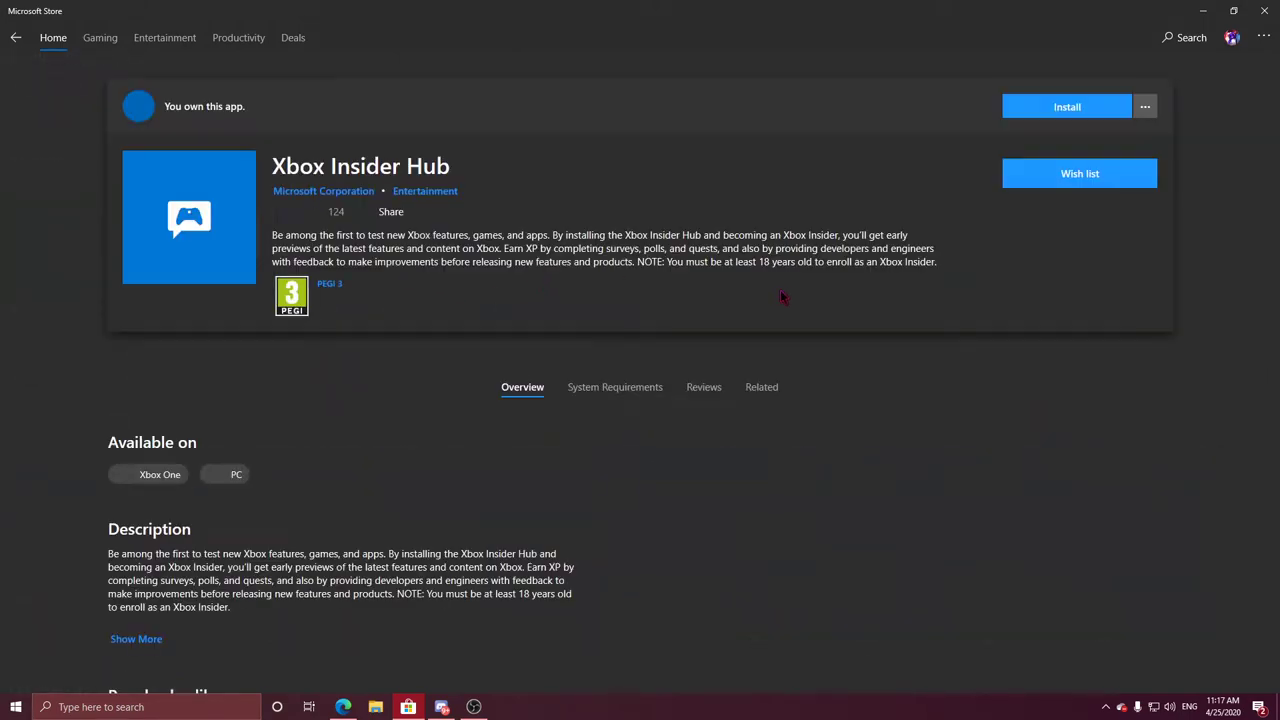
pyautogui.click(1047, 108)
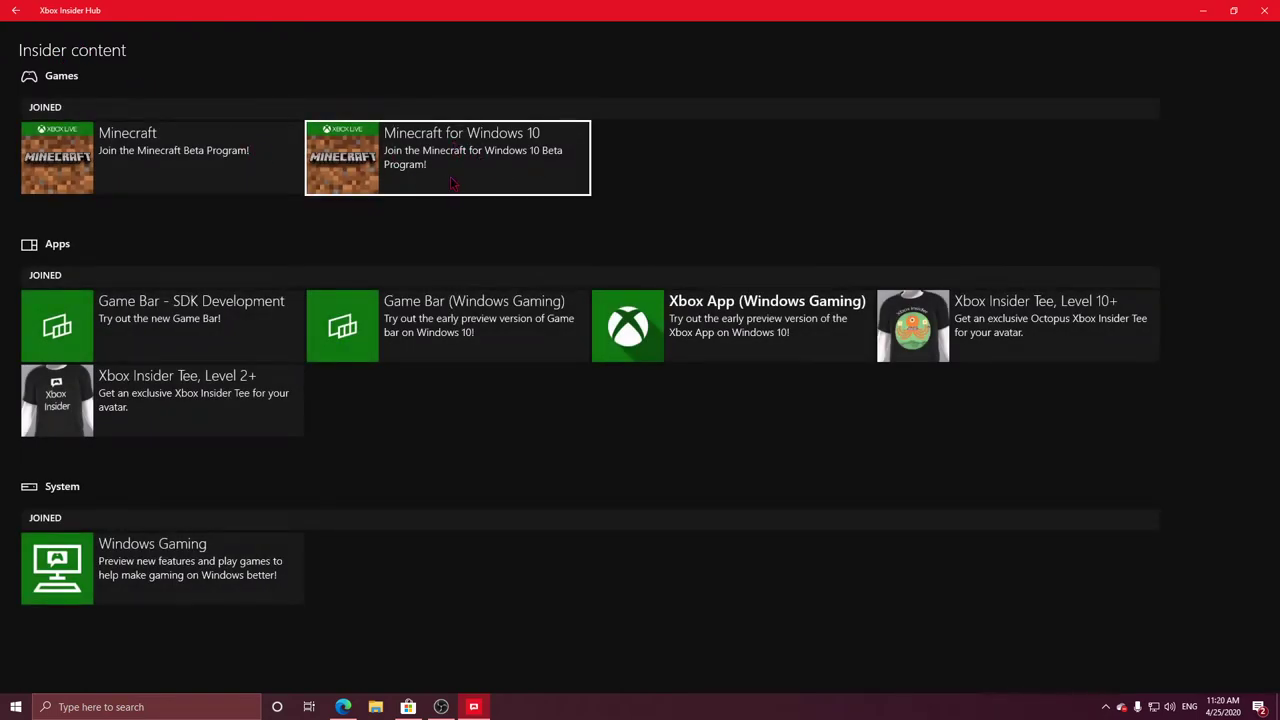
# In Xbox Insider Hub, join the Minecraft for Windows 10 RTX Beta group and close the hub
pyautogui.click(452, 183)
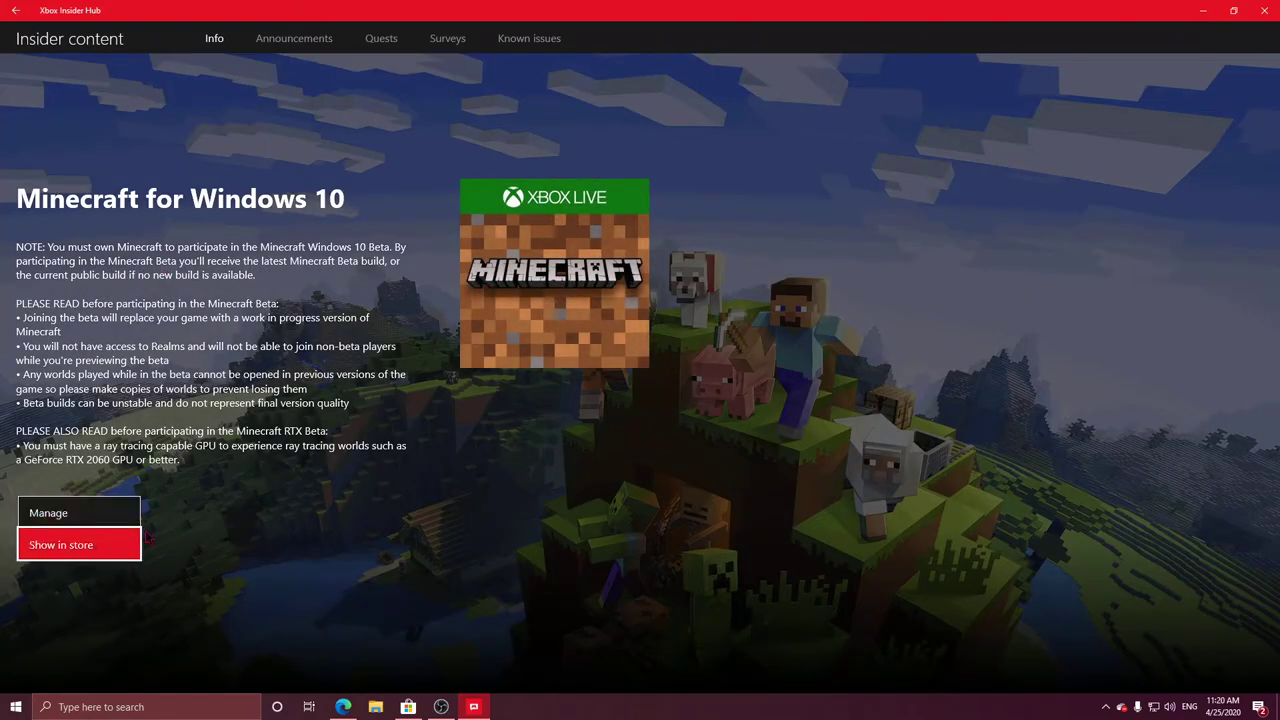
pyautogui.click(76, 510)
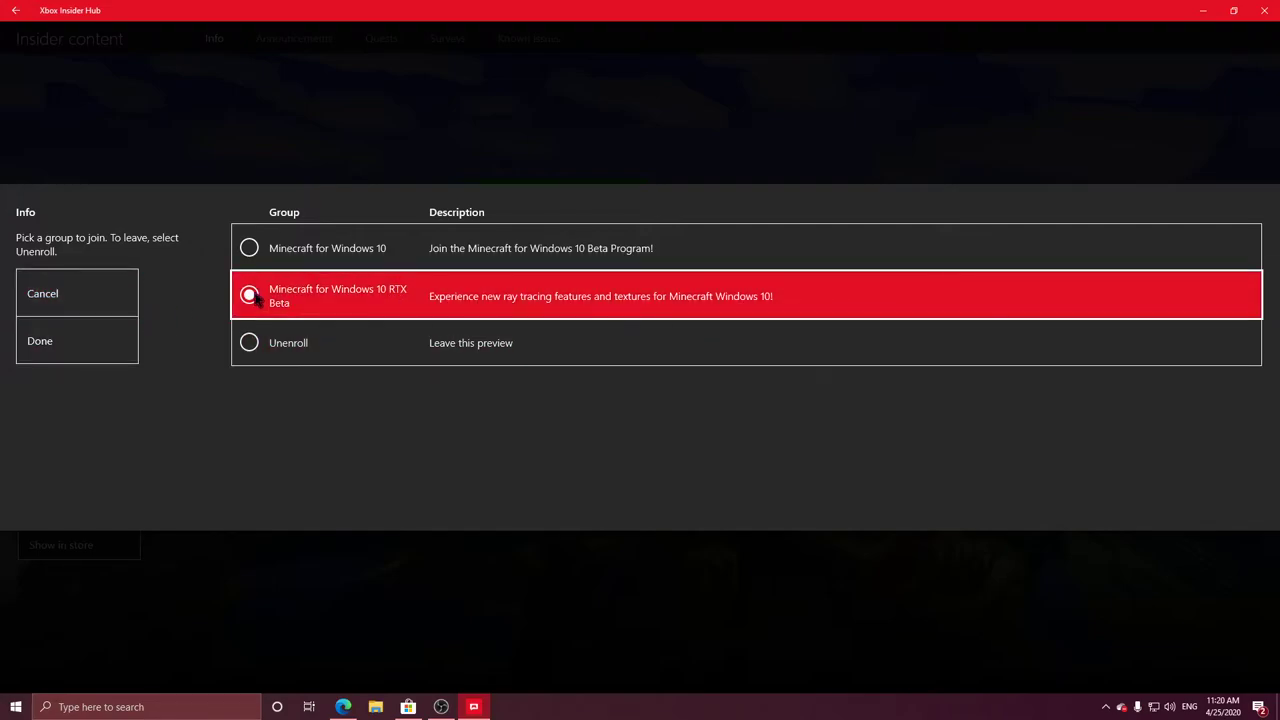
pyautogui.click(77, 345)
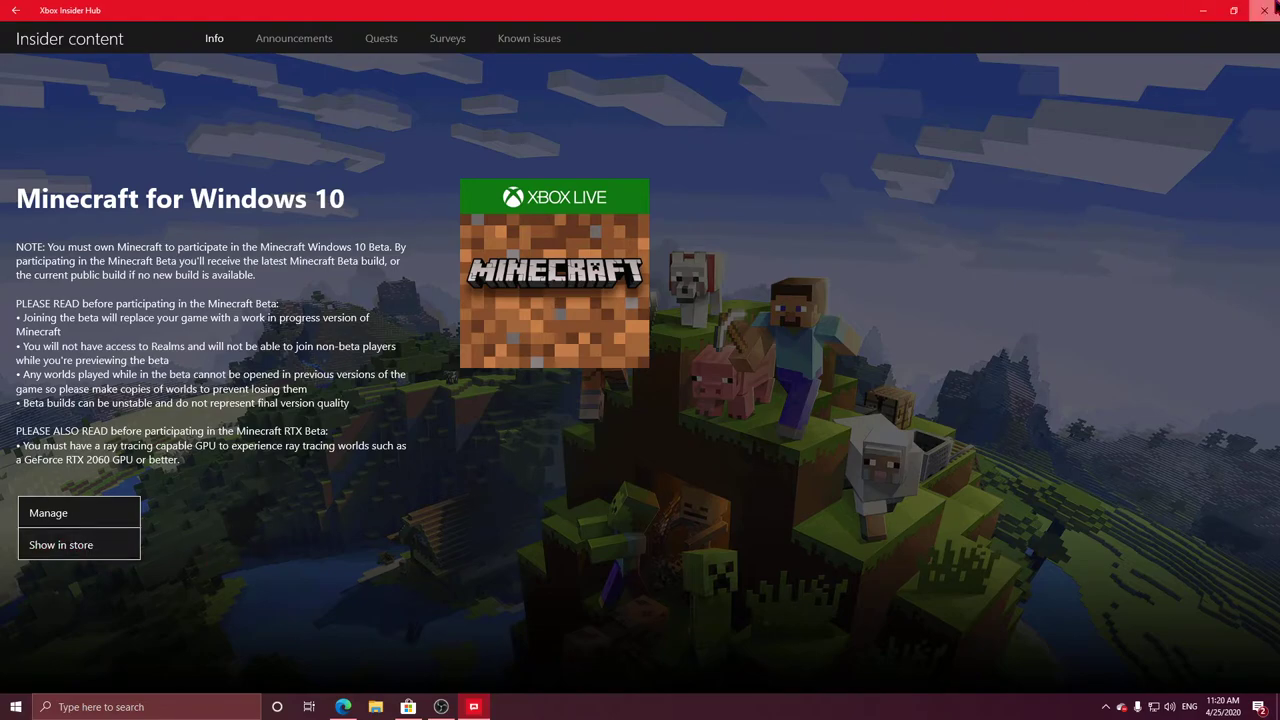
pyautogui.click(1264, 10)
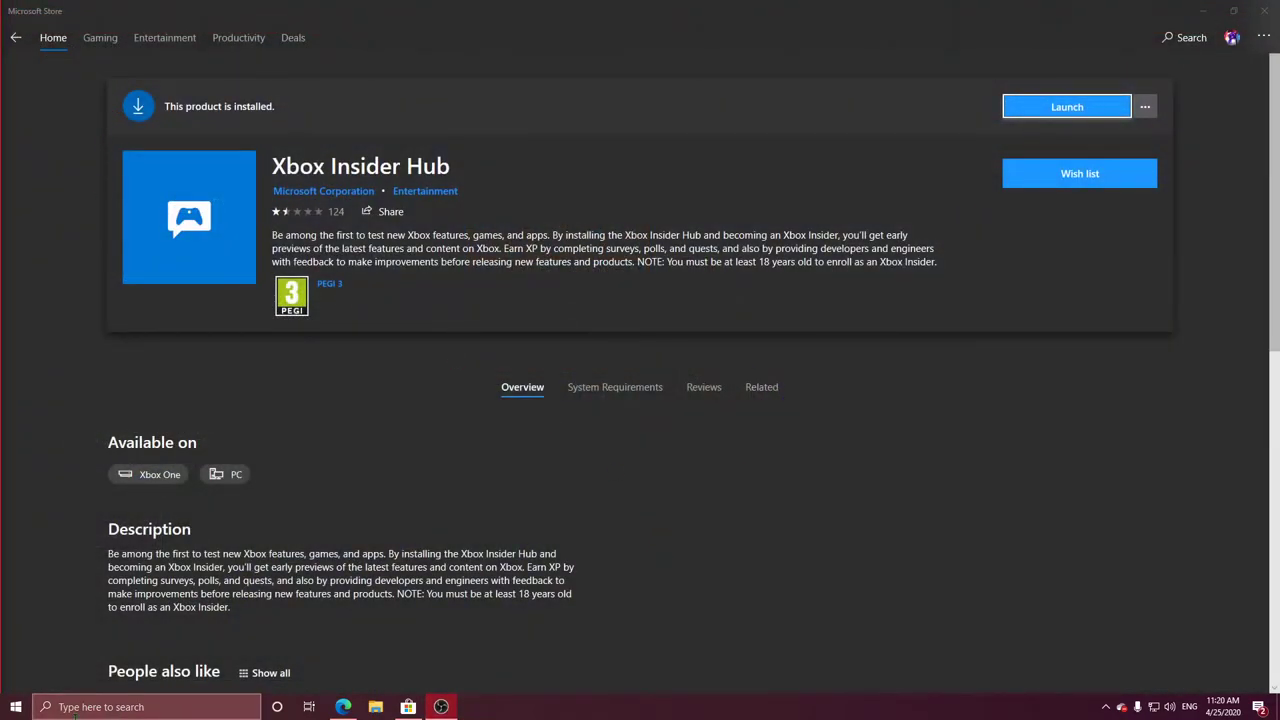
# Look through the installed apps list for Minecraft, bring up its options, and dismiss them
pyautogui.click(16, 707)
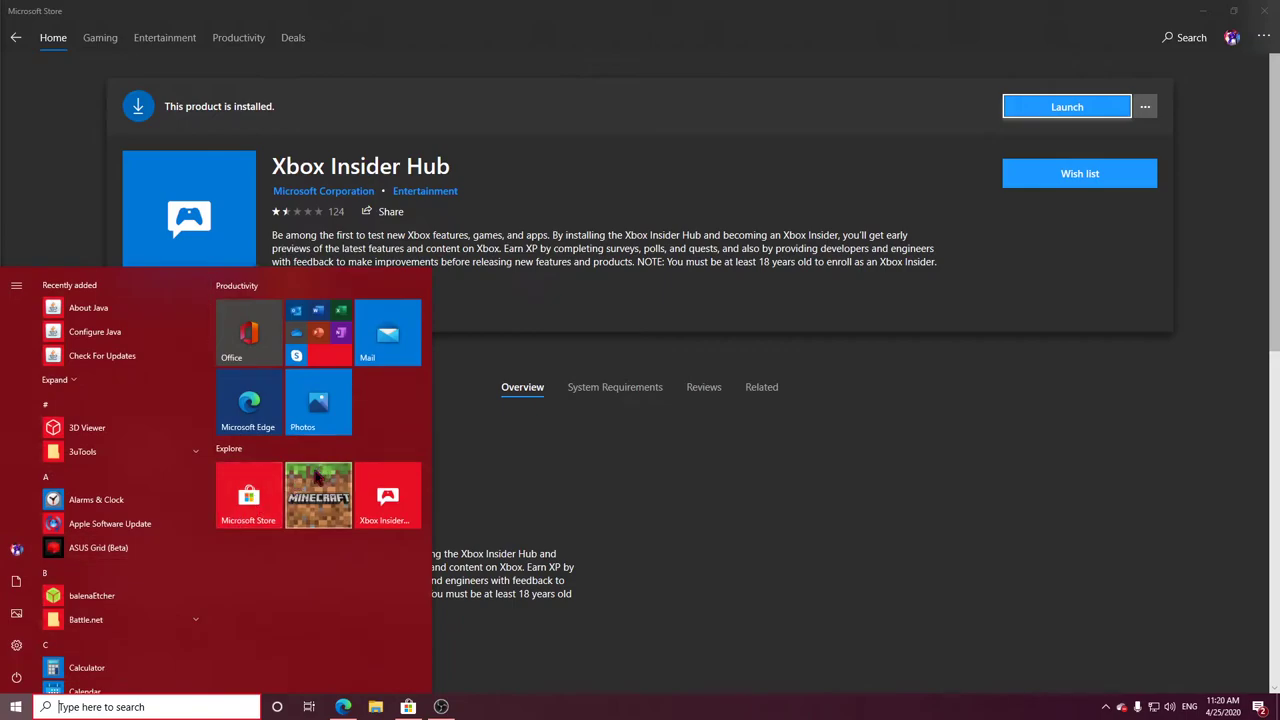
pyautogui.scroll(-5, 97, 478)
pyautogui.scroll(-10, 97, 478)
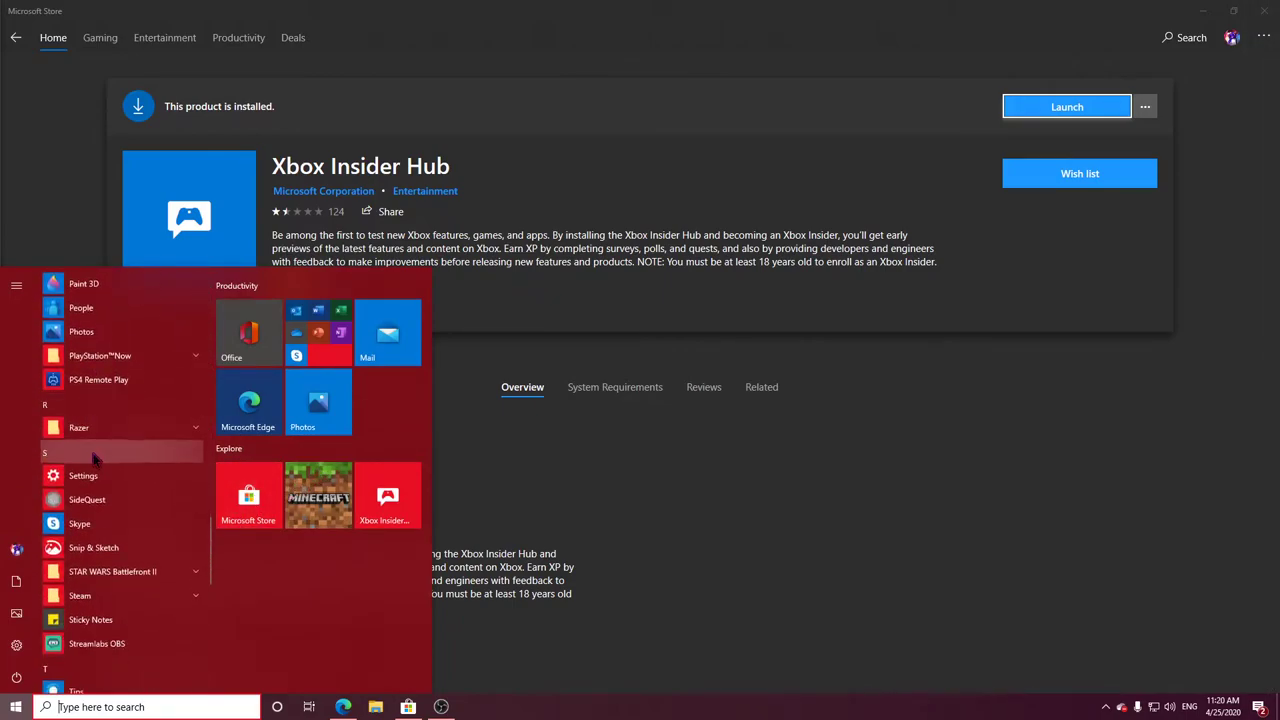
pyautogui.scroll(-4, 111, 450)
pyautogui.scroll(15, 111, 481)
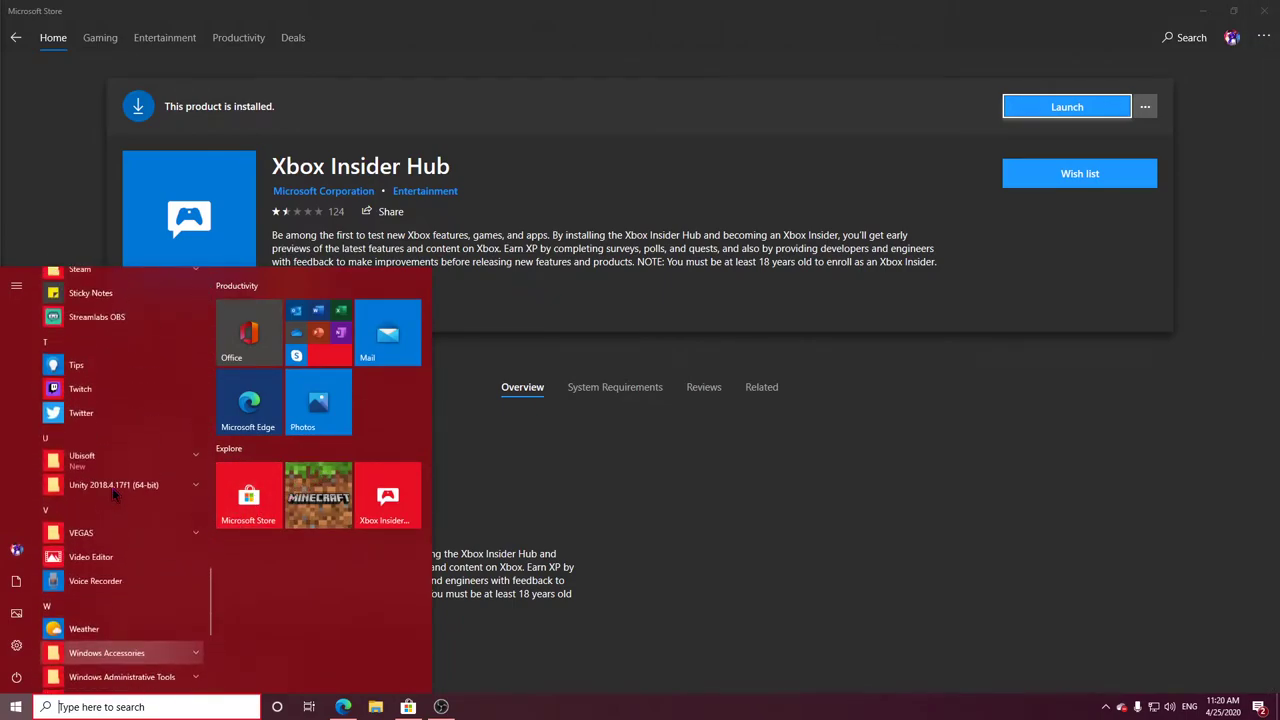
pyautogui.scroll(6, 100, 466)
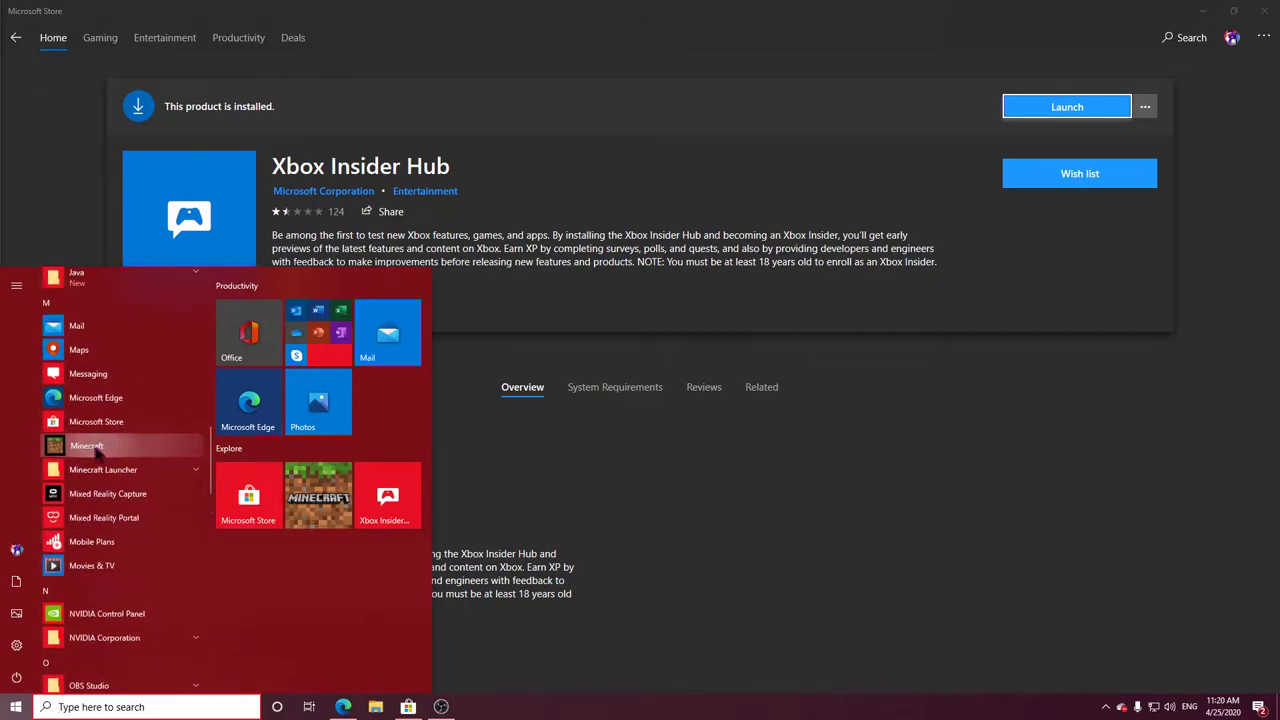
pyautogui.rightClick(97, 452)
pyautogui.click(650, 432)
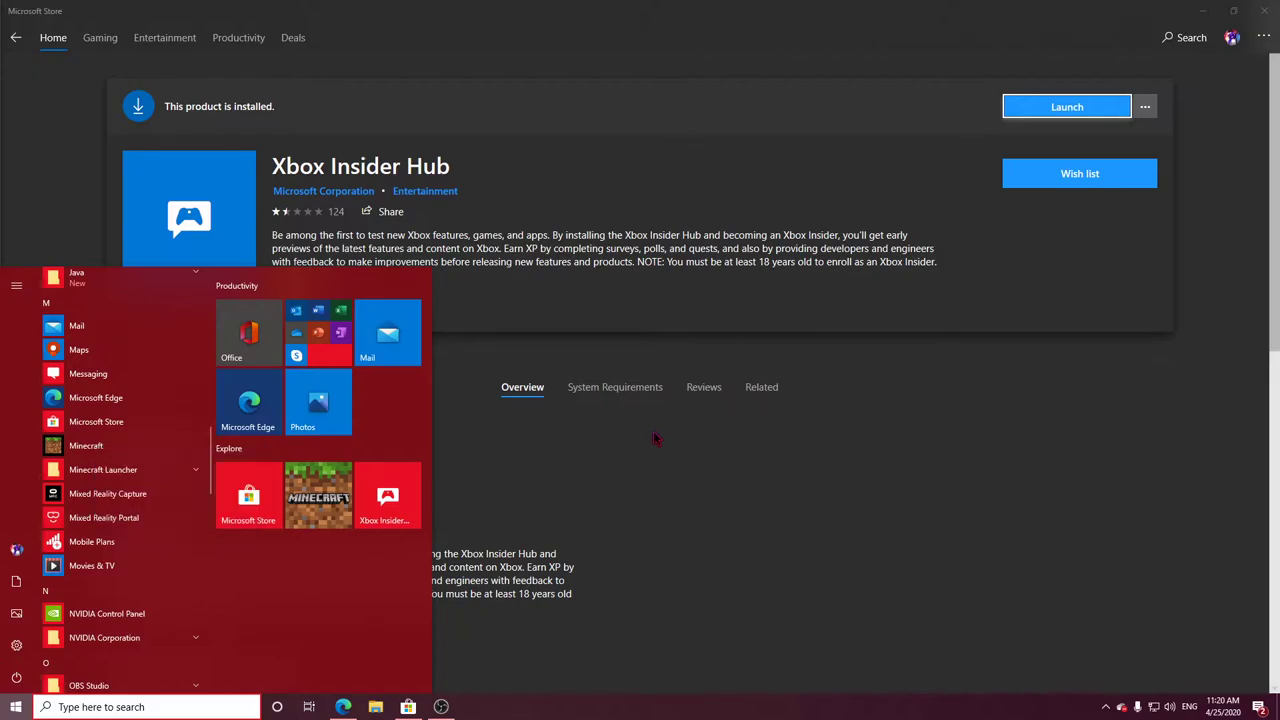
pyautogui.click(658, 442)
# Check the store's downloads and updates for new versions, look over the Minecraft for Windows 10 entry, and close the store
pyautogui.click(1264, 37)
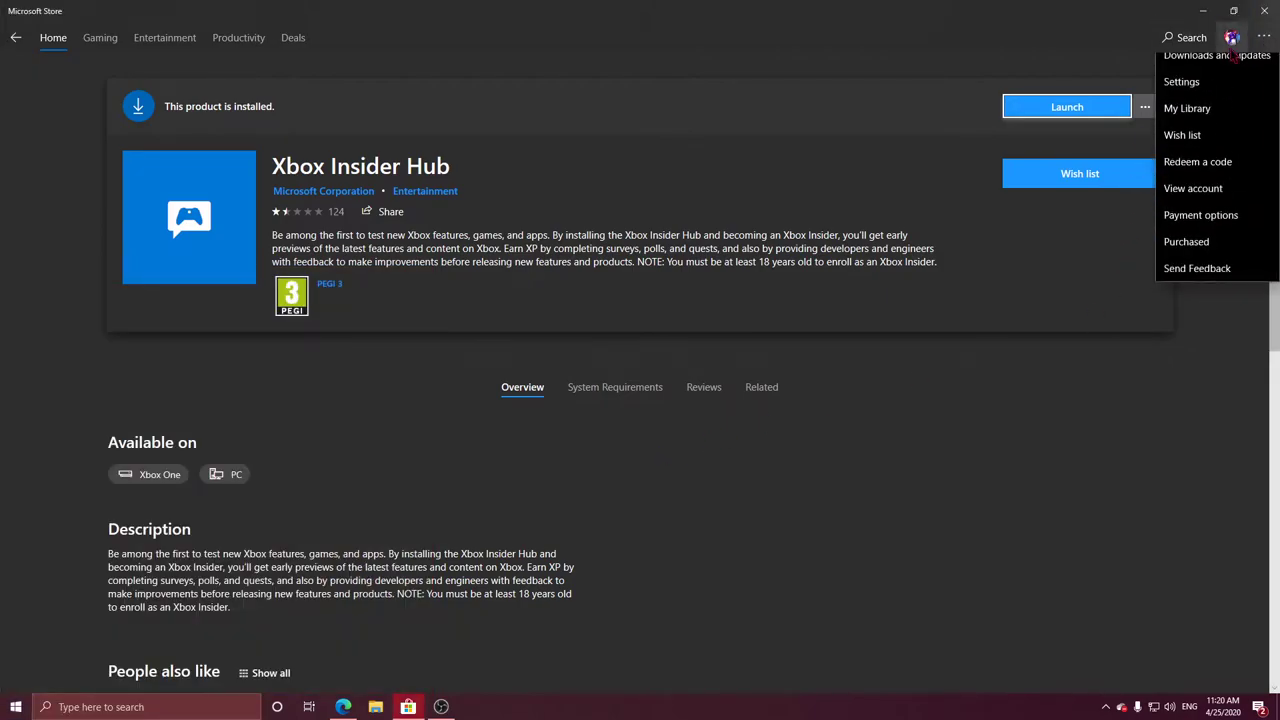
pyautogui.click(1212, 66)
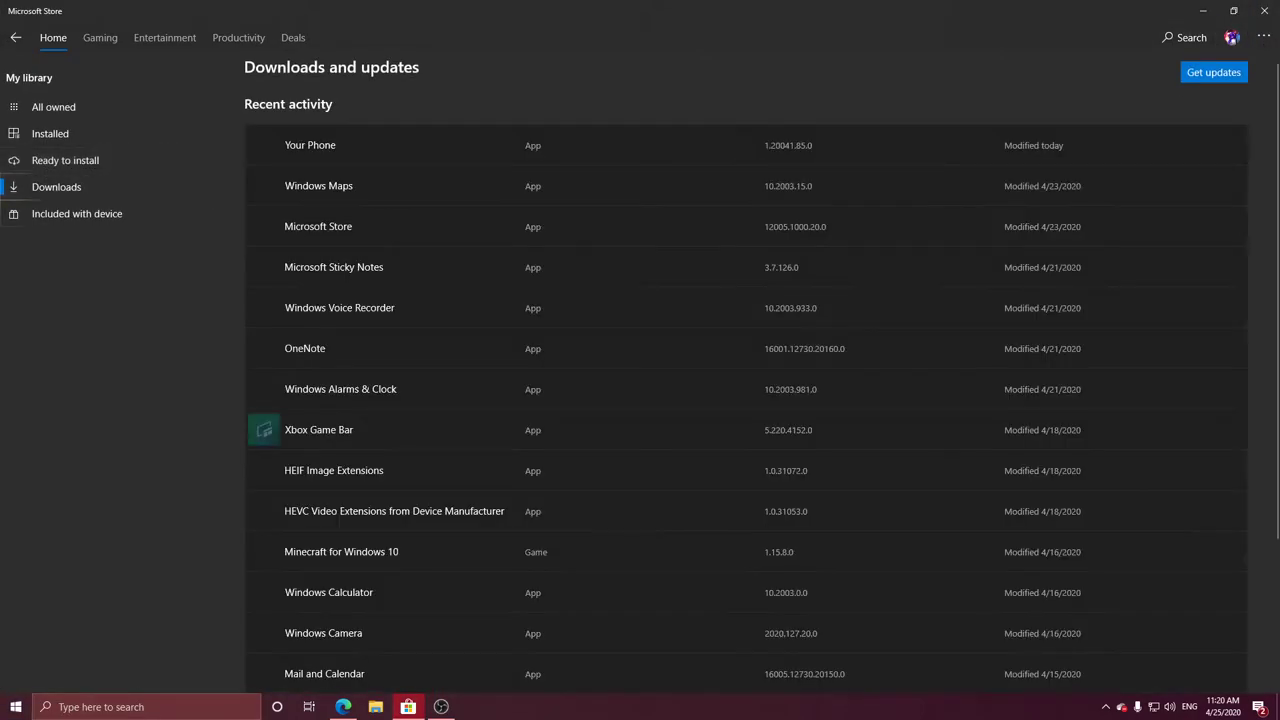
pyautogui.click(1213, 72)
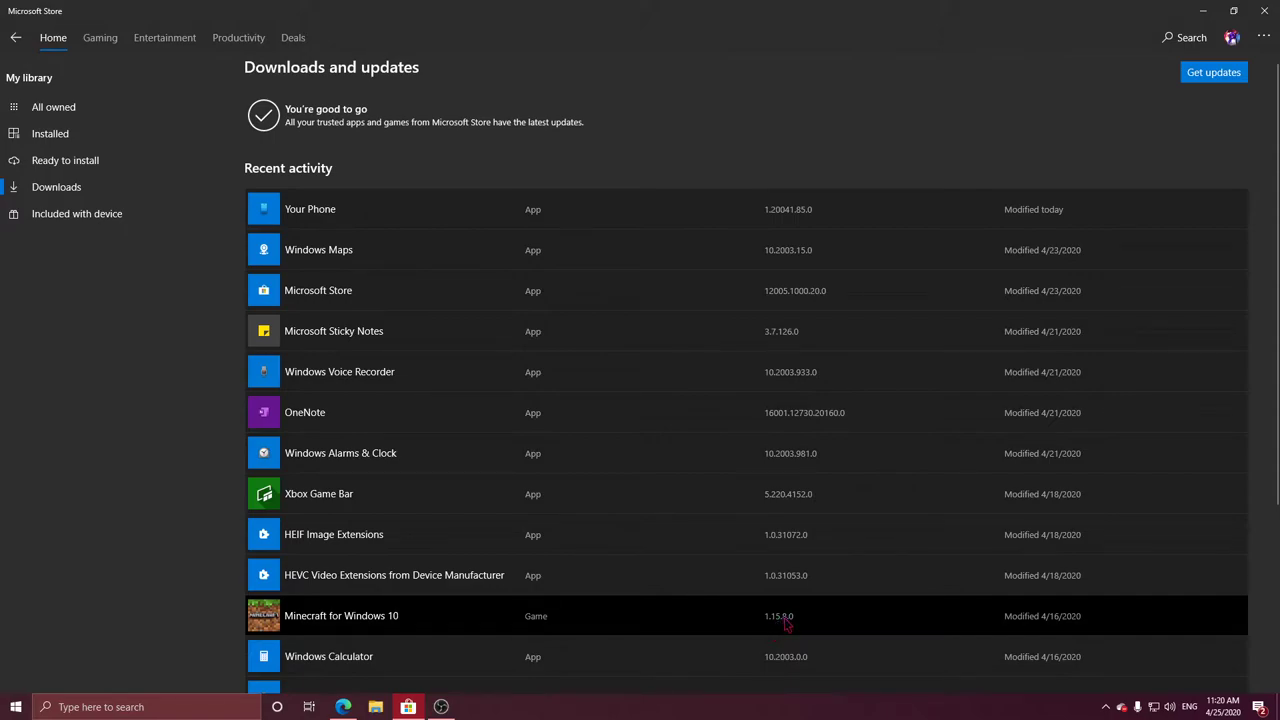
pyautogui.scroll(-3, 770, 618)
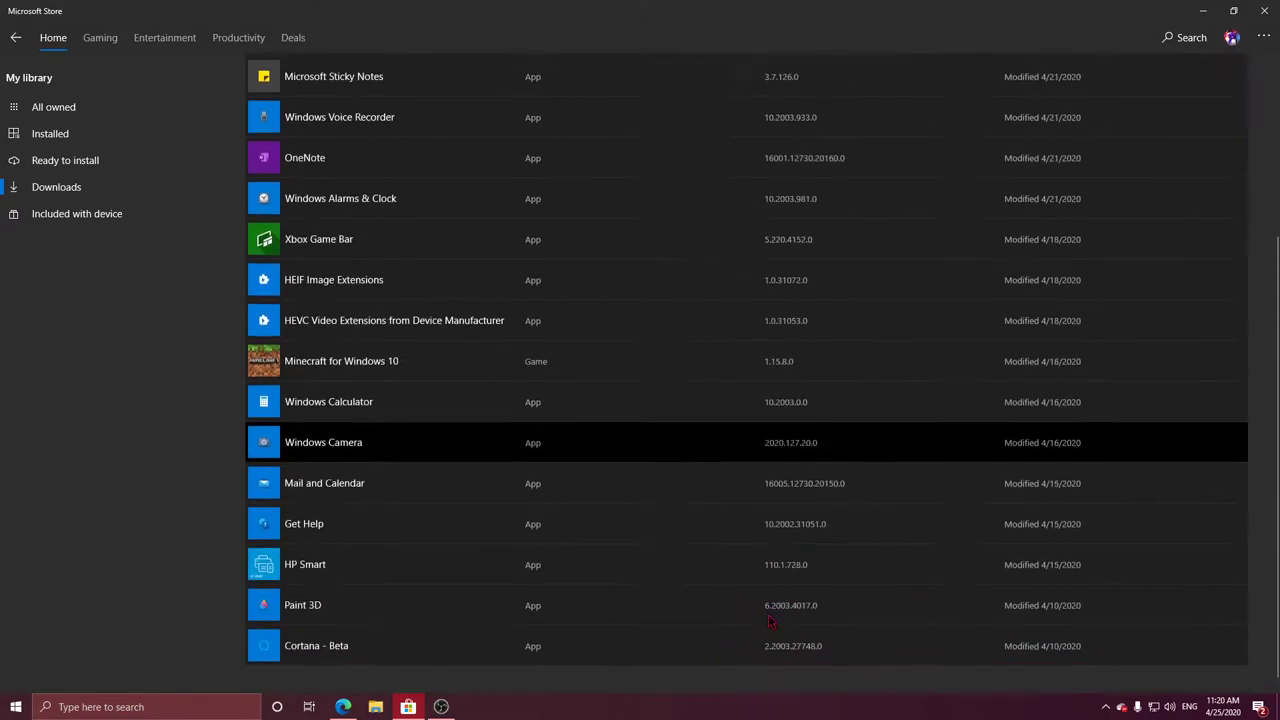
pyautogui.scroll(3, 770, 615)
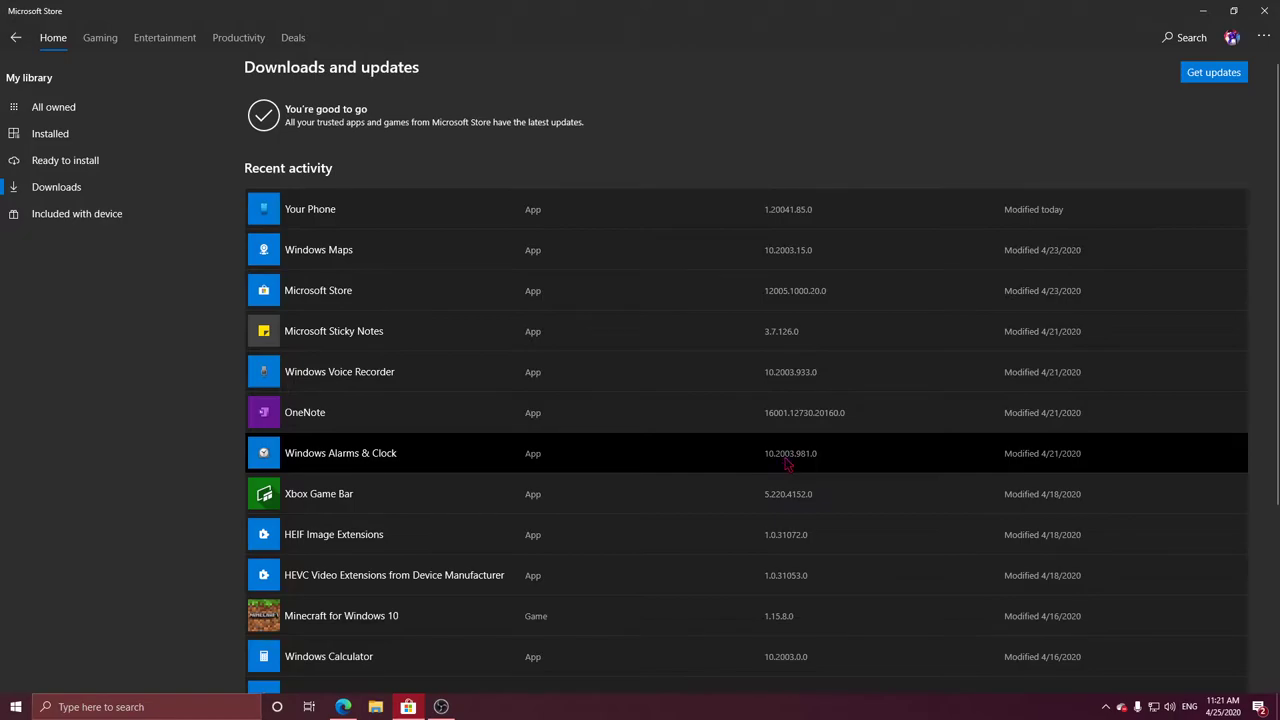
pyautogui.click(1264, 10)
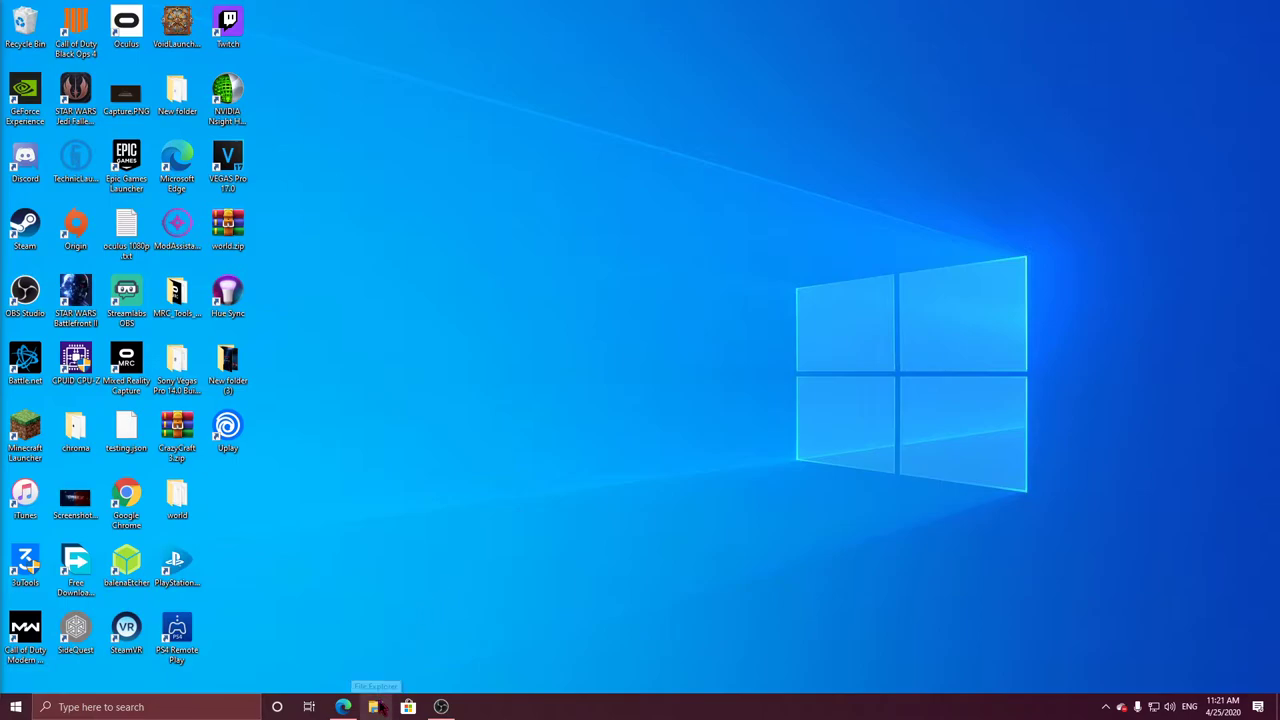
# Launch Minecraft and start creating a new world from the worlds list
pyautogui.moveTo(352, 704)
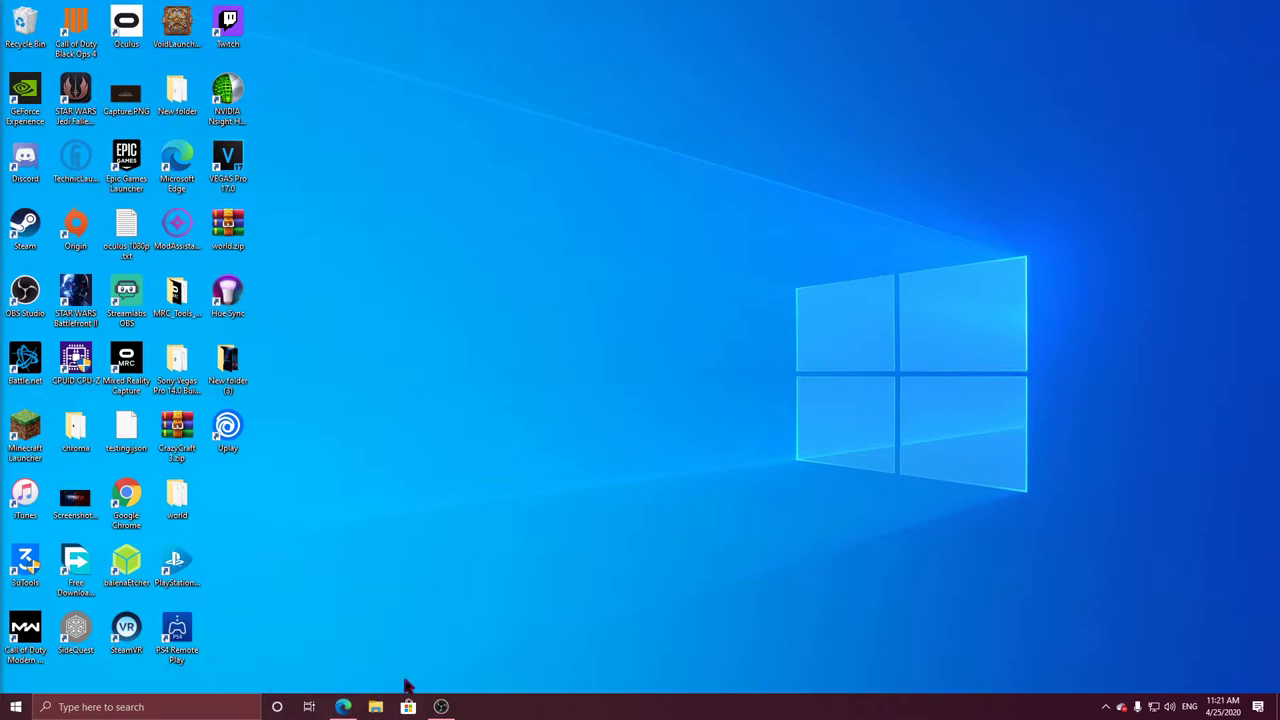
pyautogui.click(16, 707)
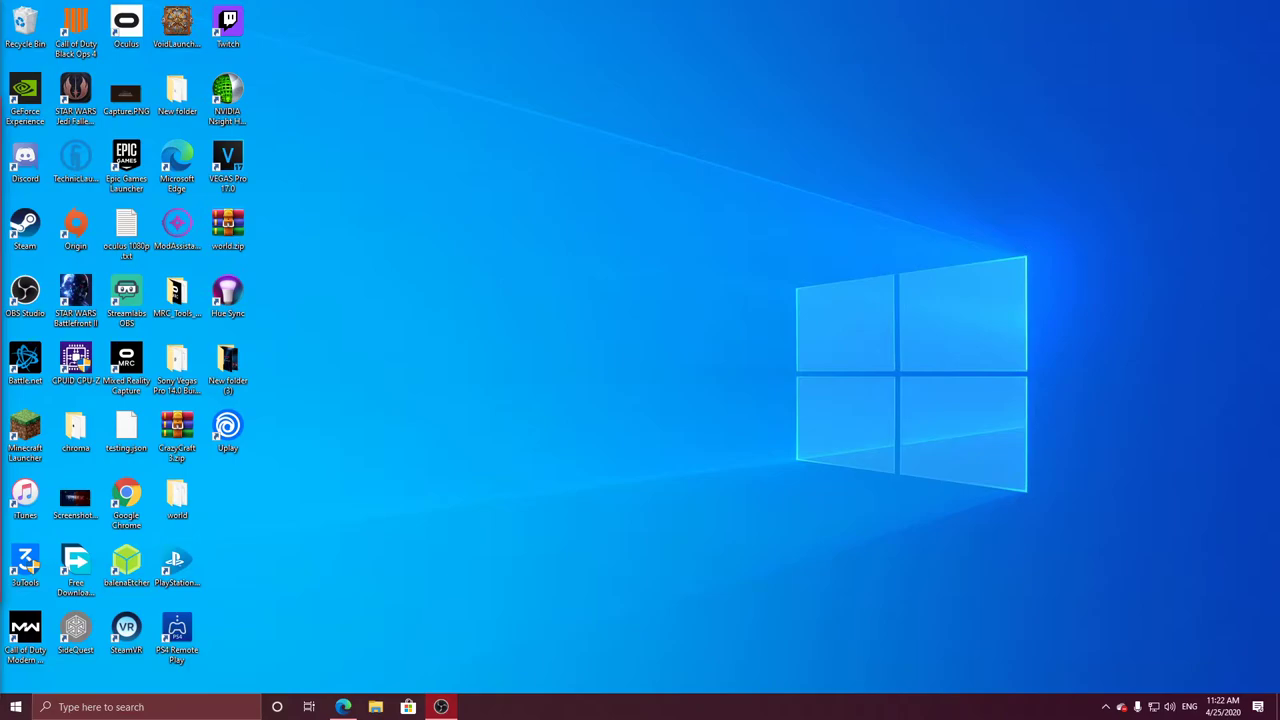
pyautogui.click(22, 694)
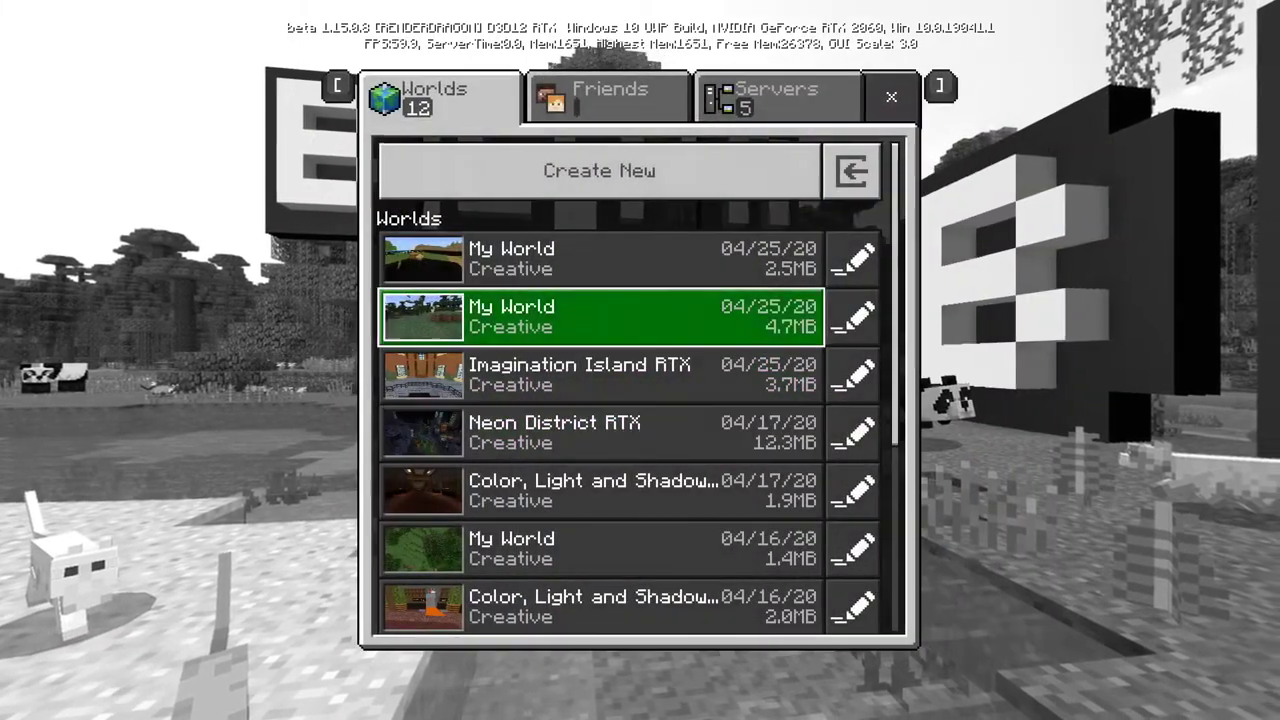
pyautogui.press('Up')
pyautogui.press('Up')
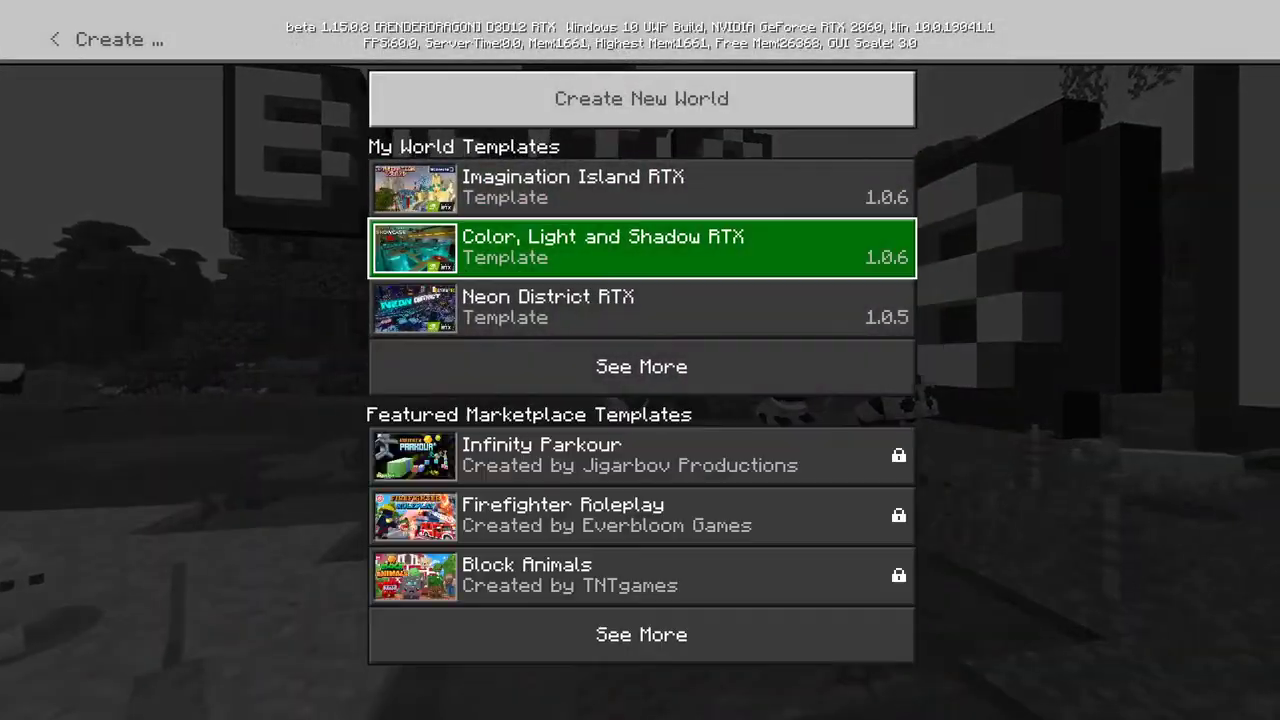
pyautogui.press('Up')
pyautogui.press('Up')
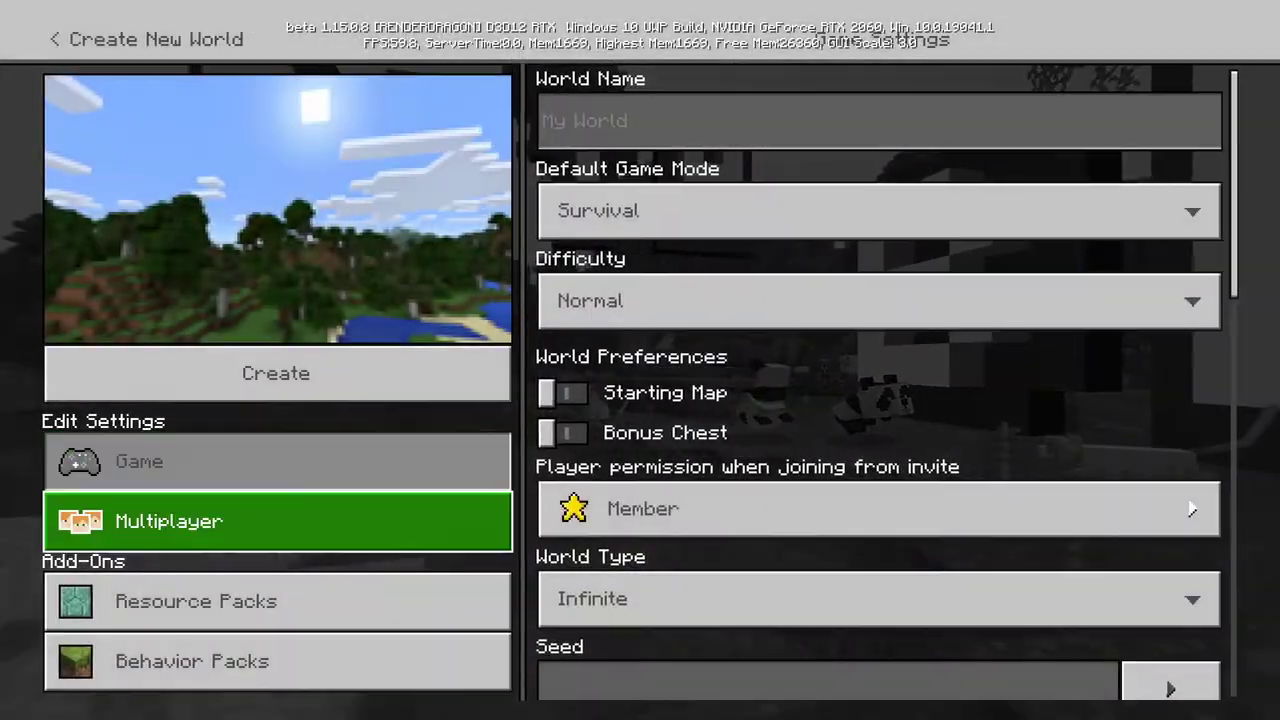
# Look over the RTX resource packs in My Packs for the new world, and return to the title screen
pyautogui.click(278, 601)
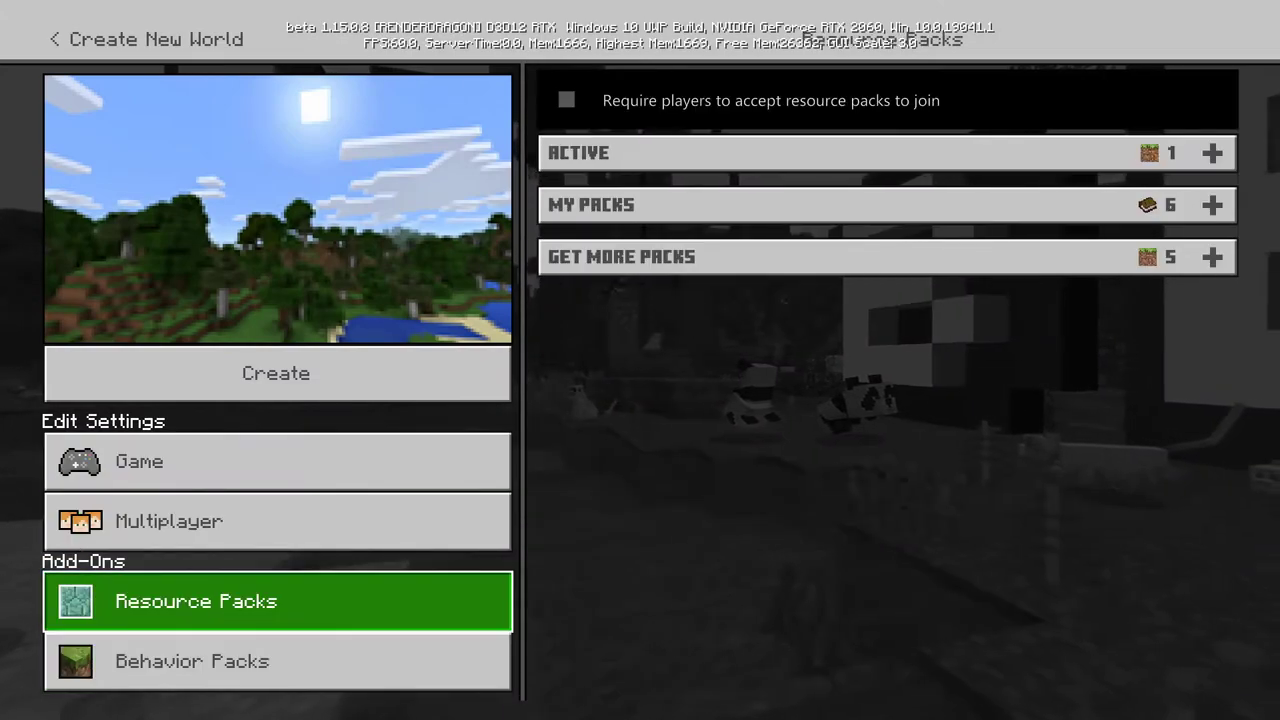
pyautogui.press('Return')
pyautogui.press('Down')
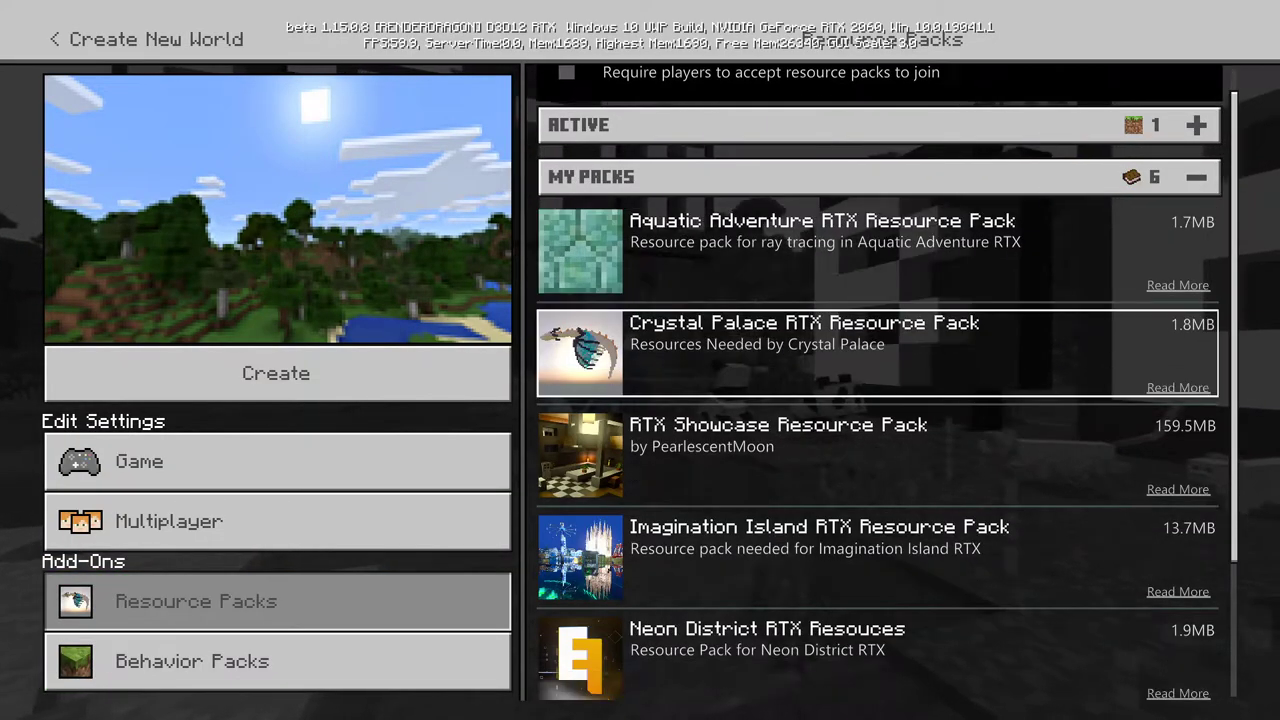
pyautogui.press('Down')
pyautogui.press('Down')
pyautogui.press('Down')
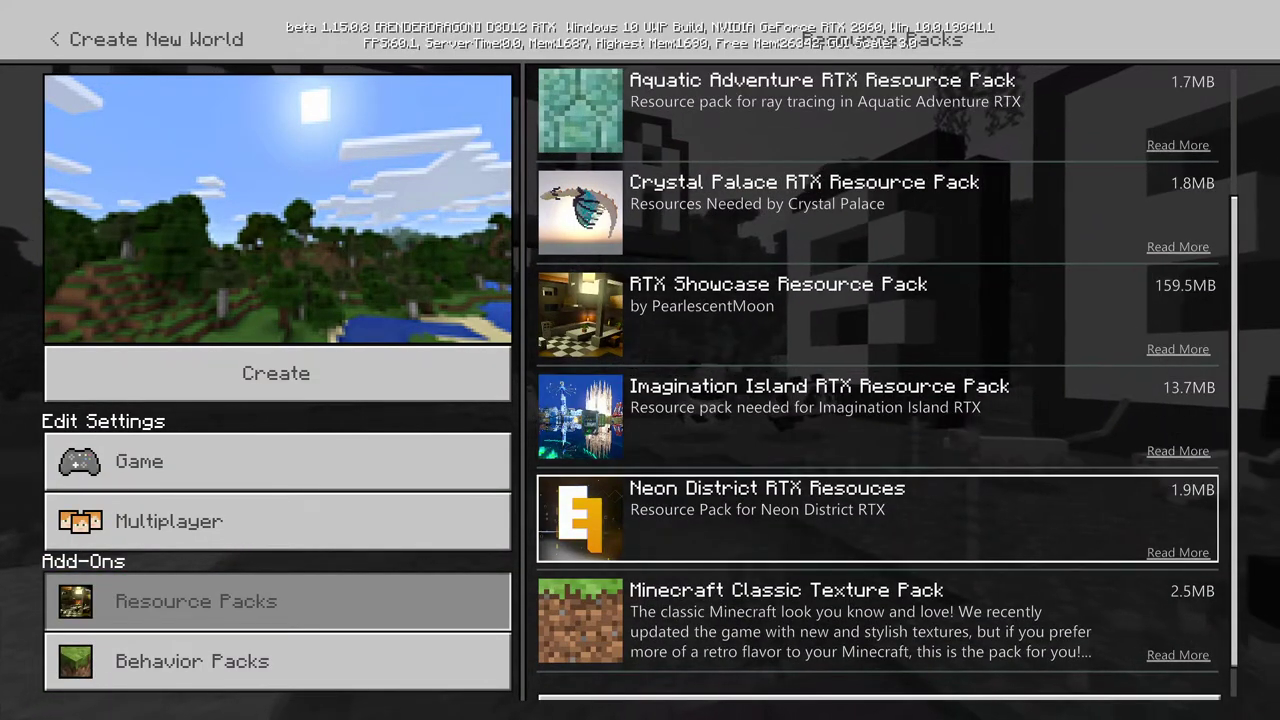
pyautogui.press('Return')
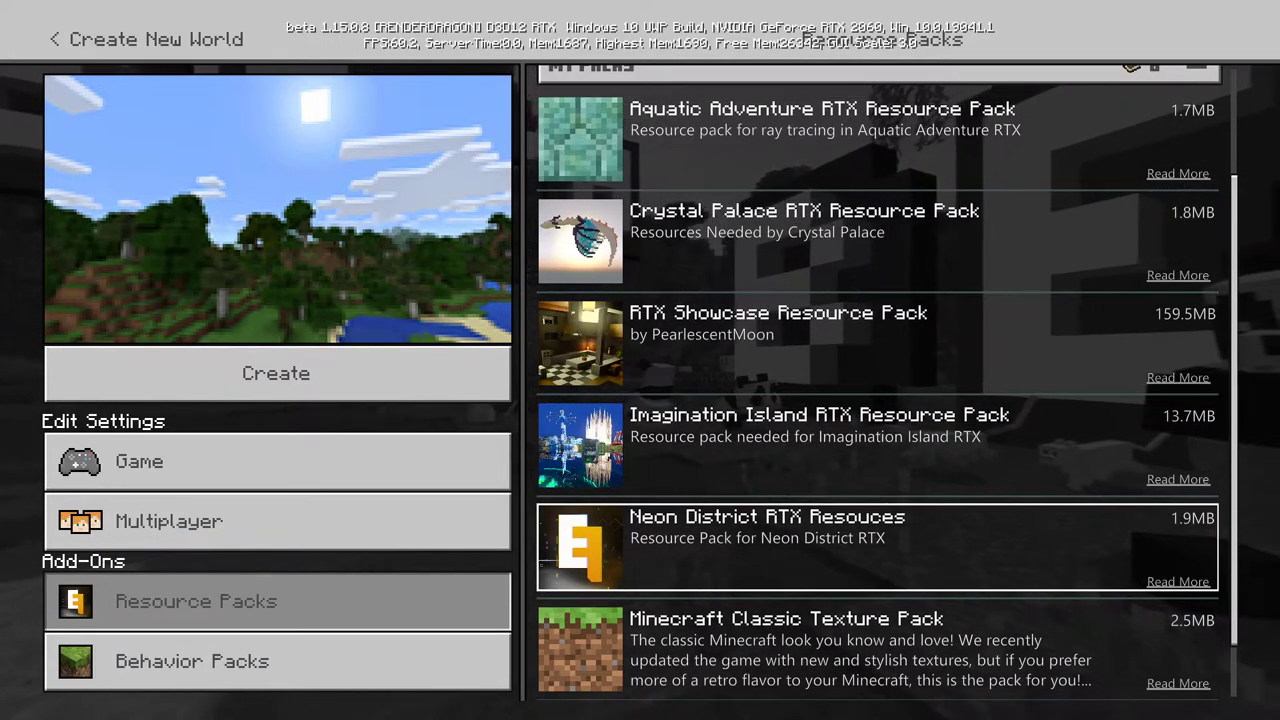
pyautogui.press('Return')
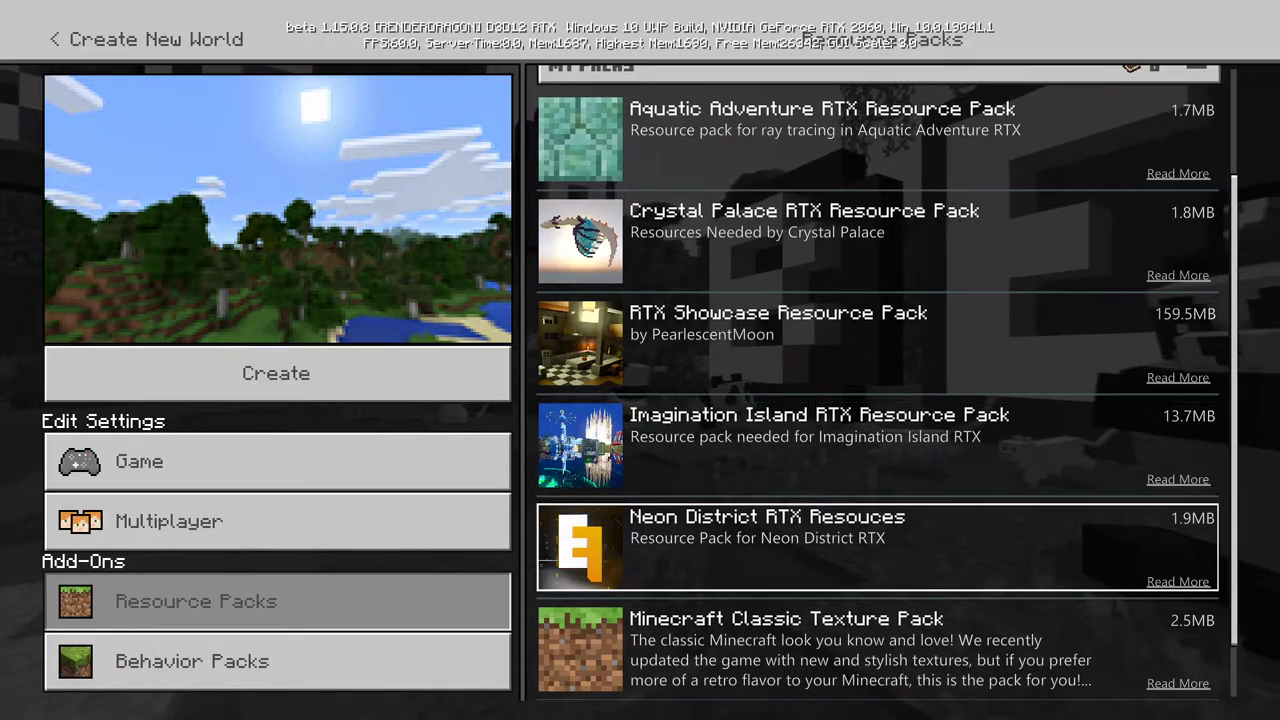
pyautogui.press('Up')
pyautogui.press('Up')
pyautogui.press('Up')
pyautogui.press('Up')
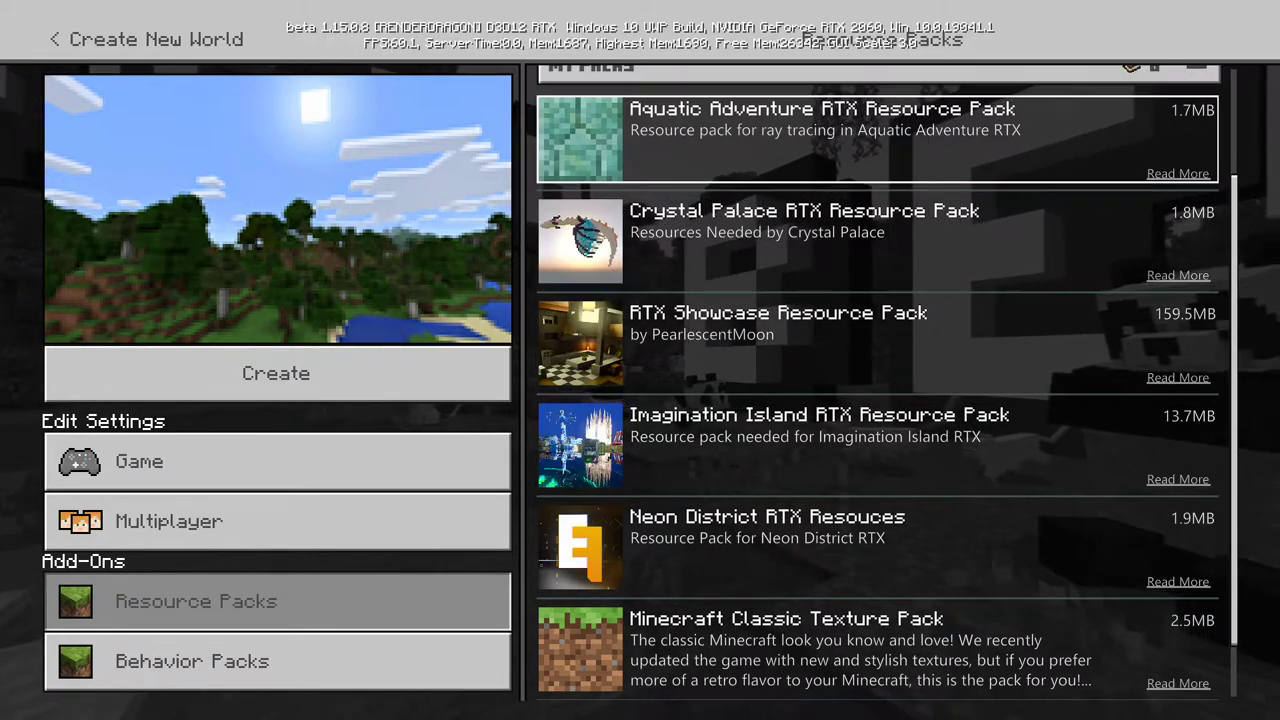
pyautogui.press('Escape')
pyautogui.press('Escape')
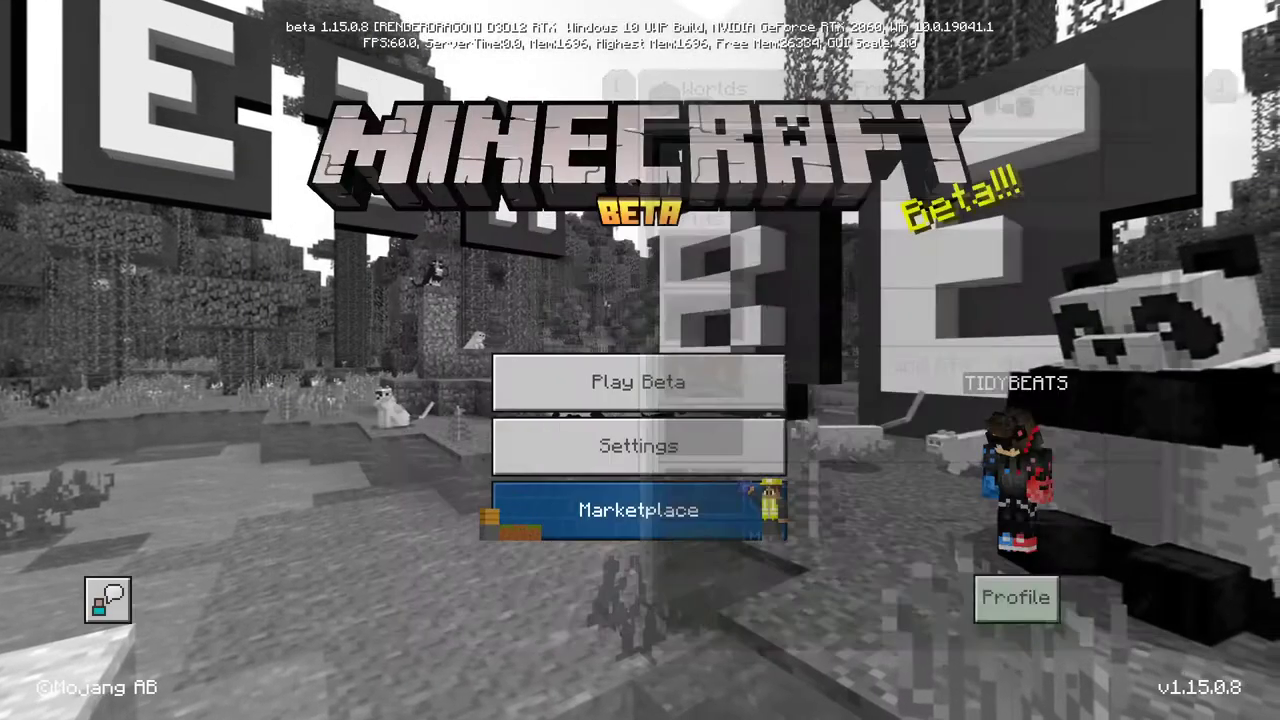
# Search the Marketplace for rtx and look over the RTX worlds by Nvidia
pyautogui.press('Return')
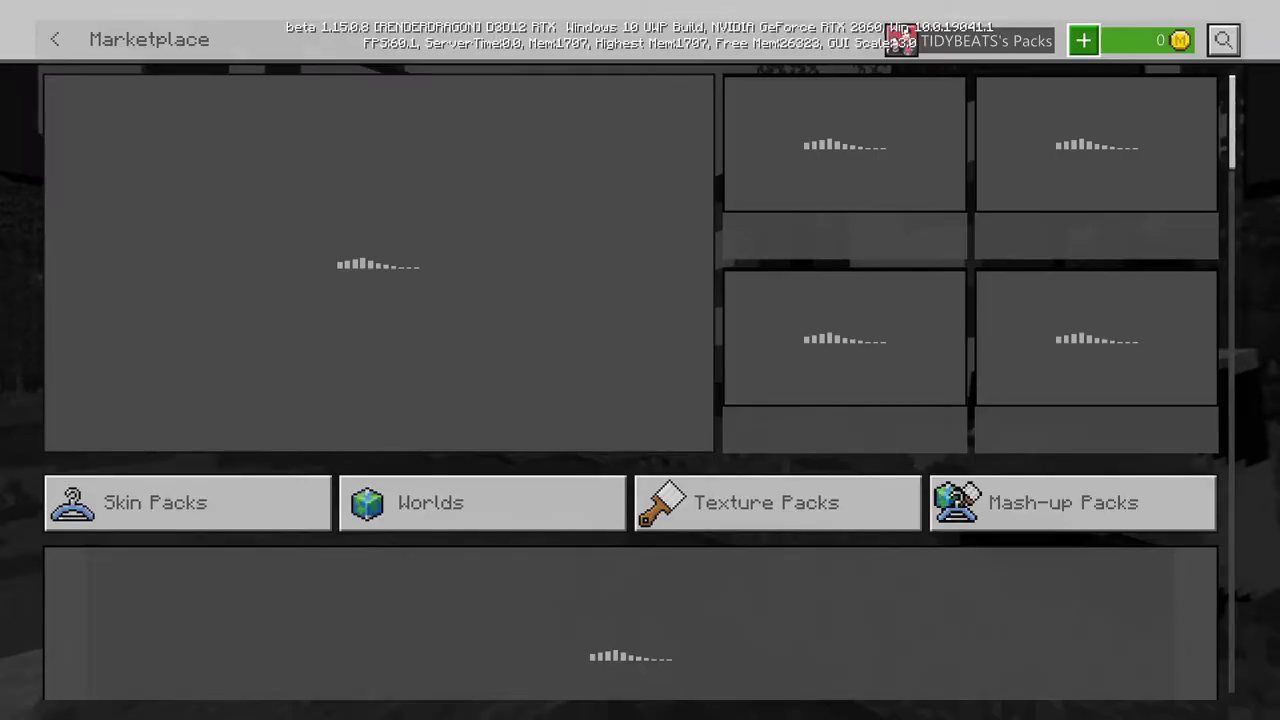
pyautogui.press('Right')
pyautogui.press('Return')
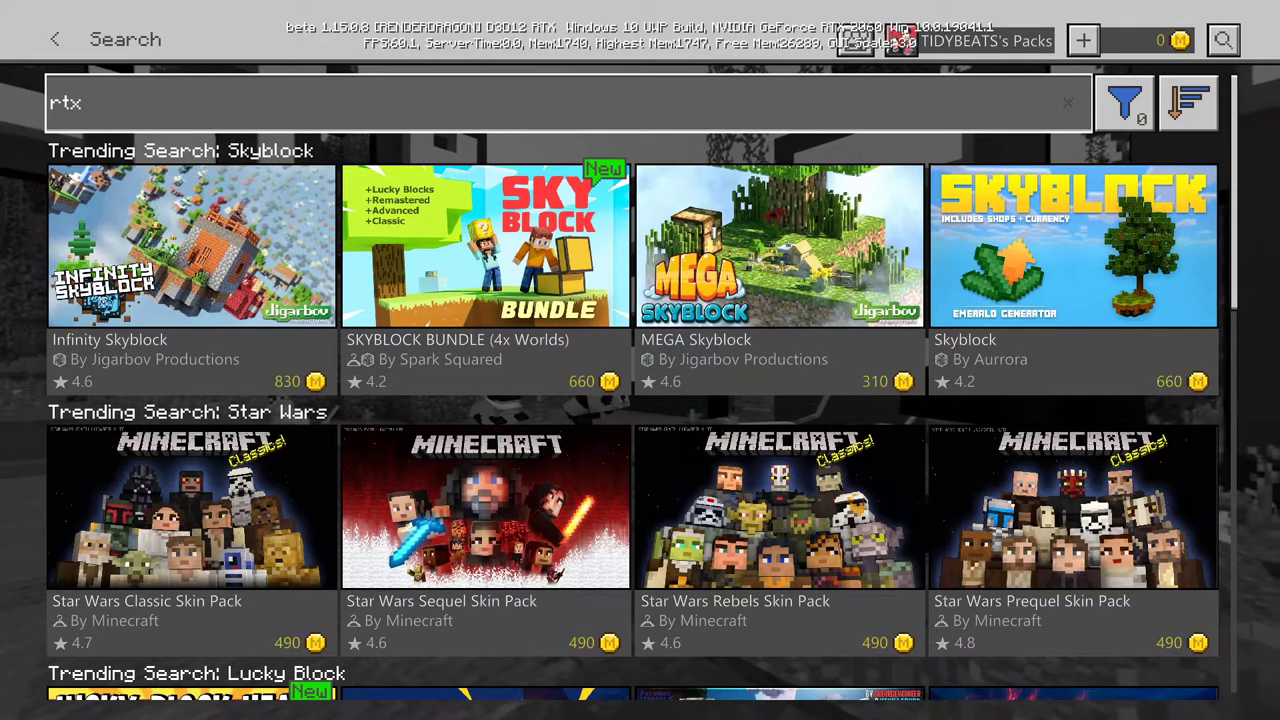
pyautogui.write('rtx')
pyautogui.press('Return')
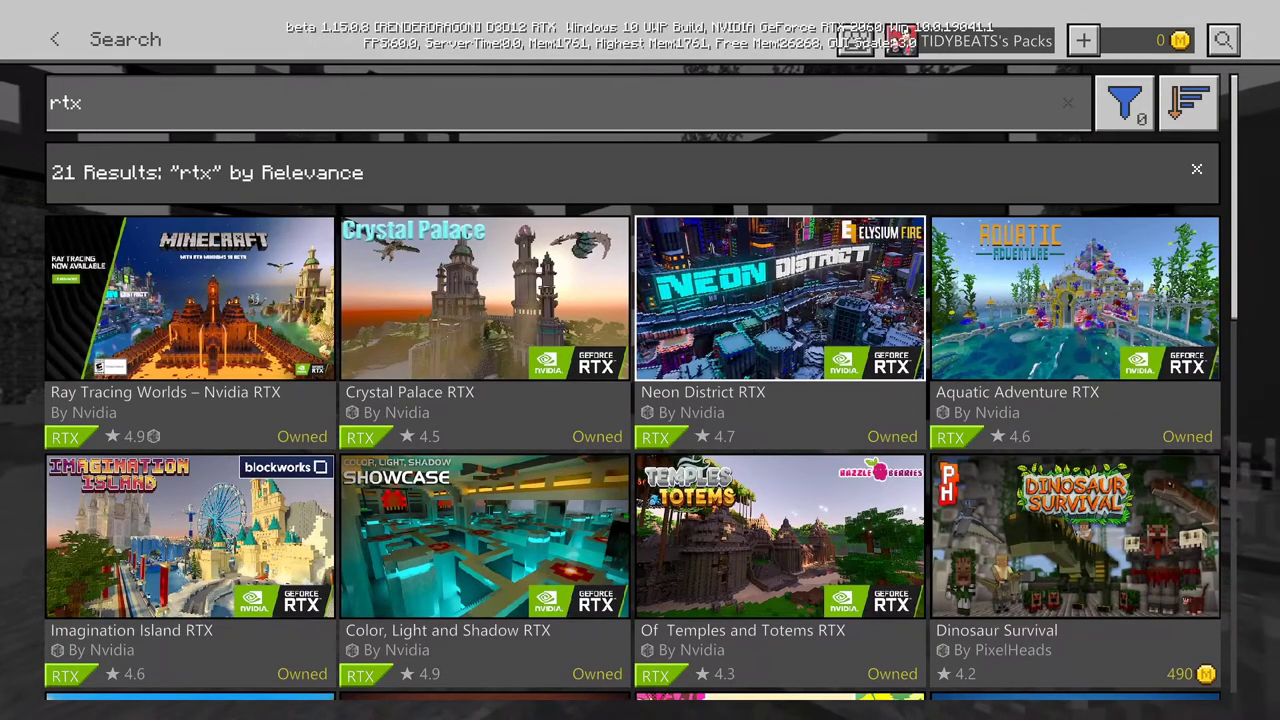
pyautogui.press('Right')
pyautogui.press('Right')
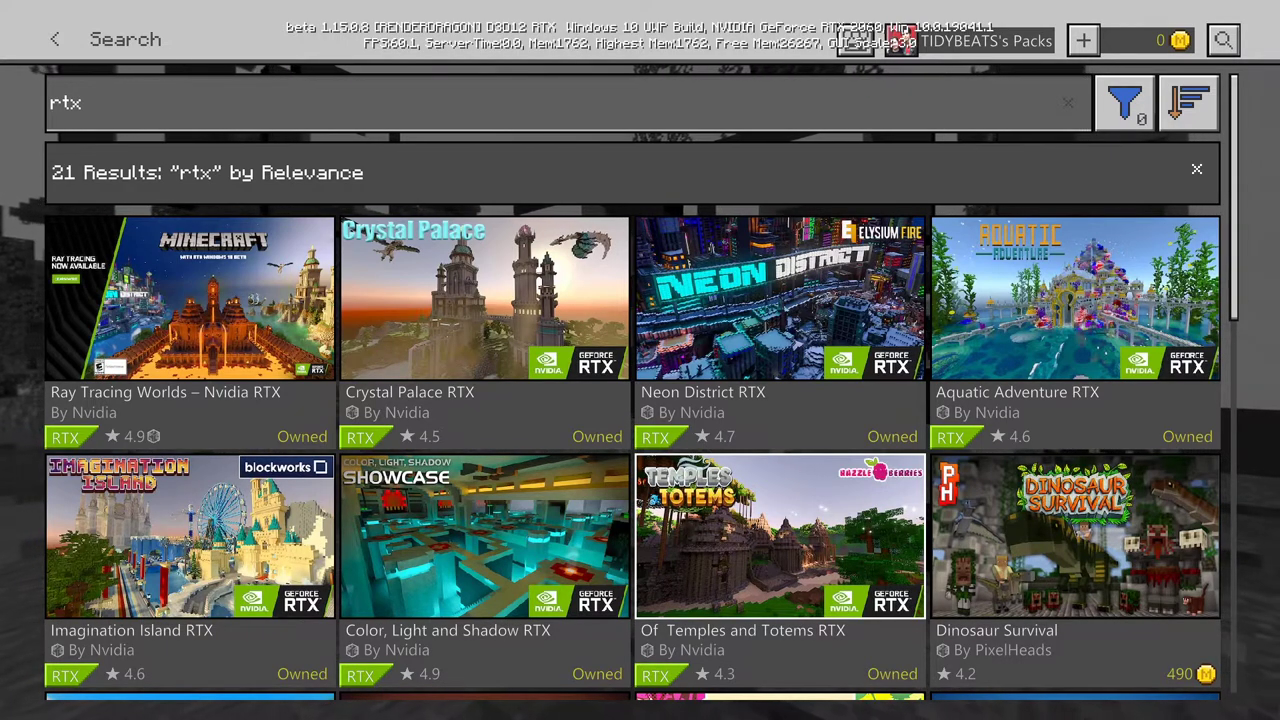
pyautogui.click(484, 537)
pyautogui.scroll(-2, 640, 390)
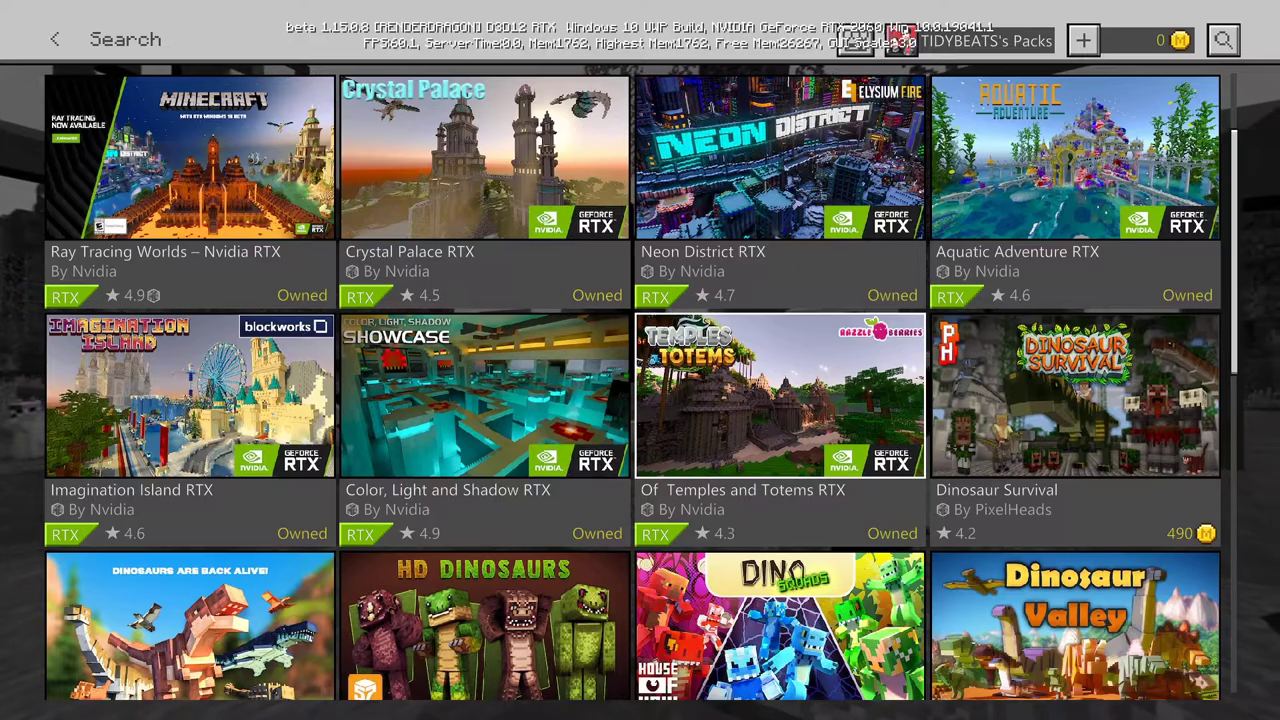
# Leave the Marketplace and open the Create New World settings again
pyautogui.press('Escape')
pyautogui.press('Escape')
pyautogui.press('Up')
pyautogui.press('Up')
pyautogui.press('Return')
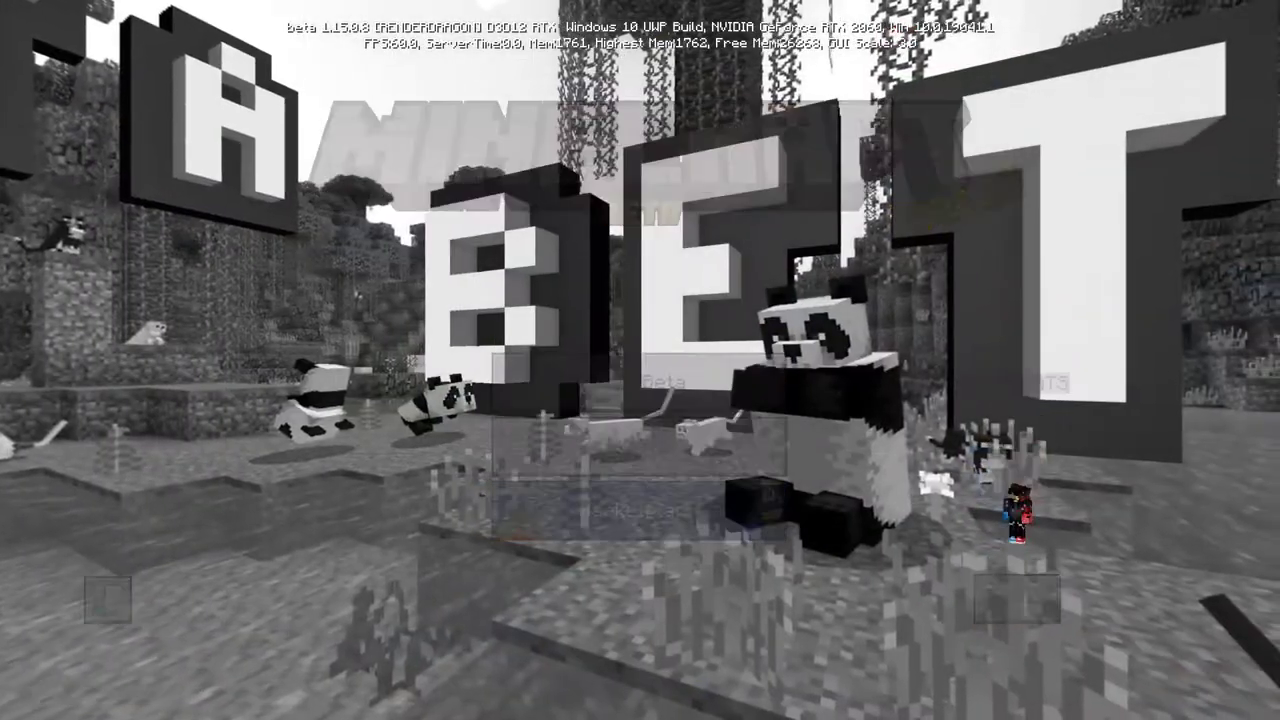
pyautogui.press('Return')
pyautogui.press('Up')
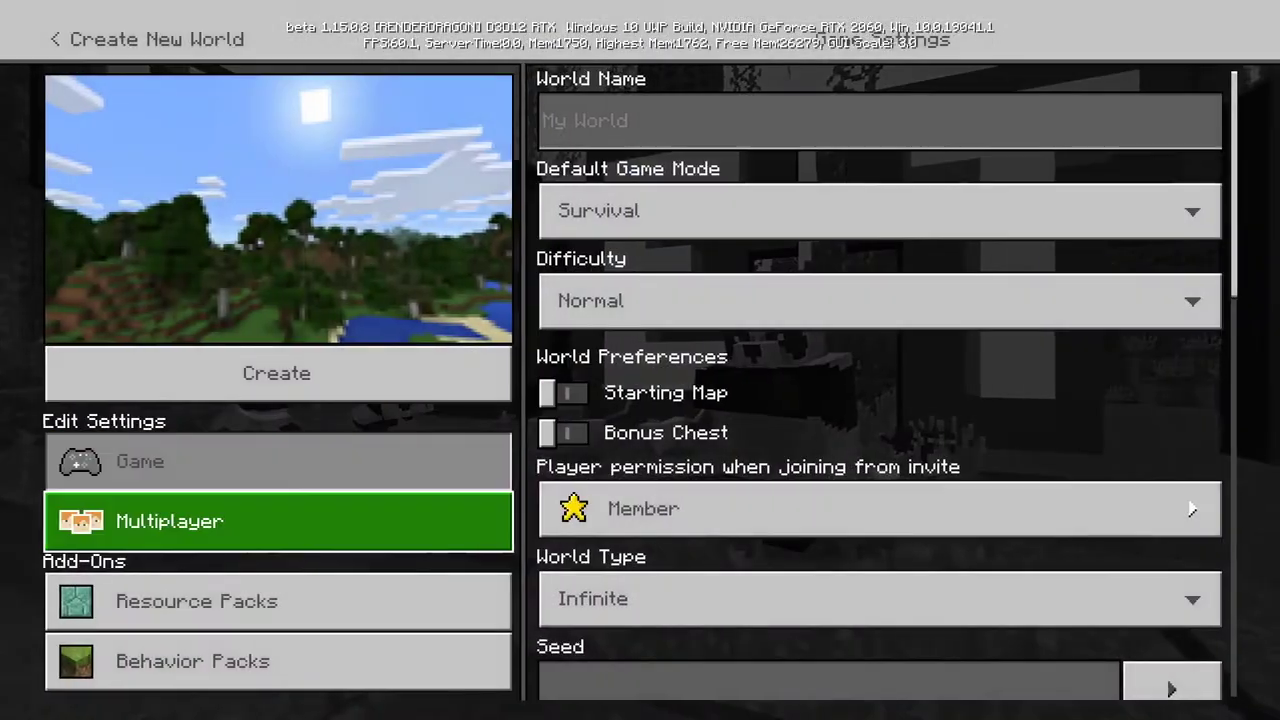
# Review the RTX resource packs in the new world's My Packs list, and view its behavior packs
pyautogui.press('Down')
pyautogui.press('Right')
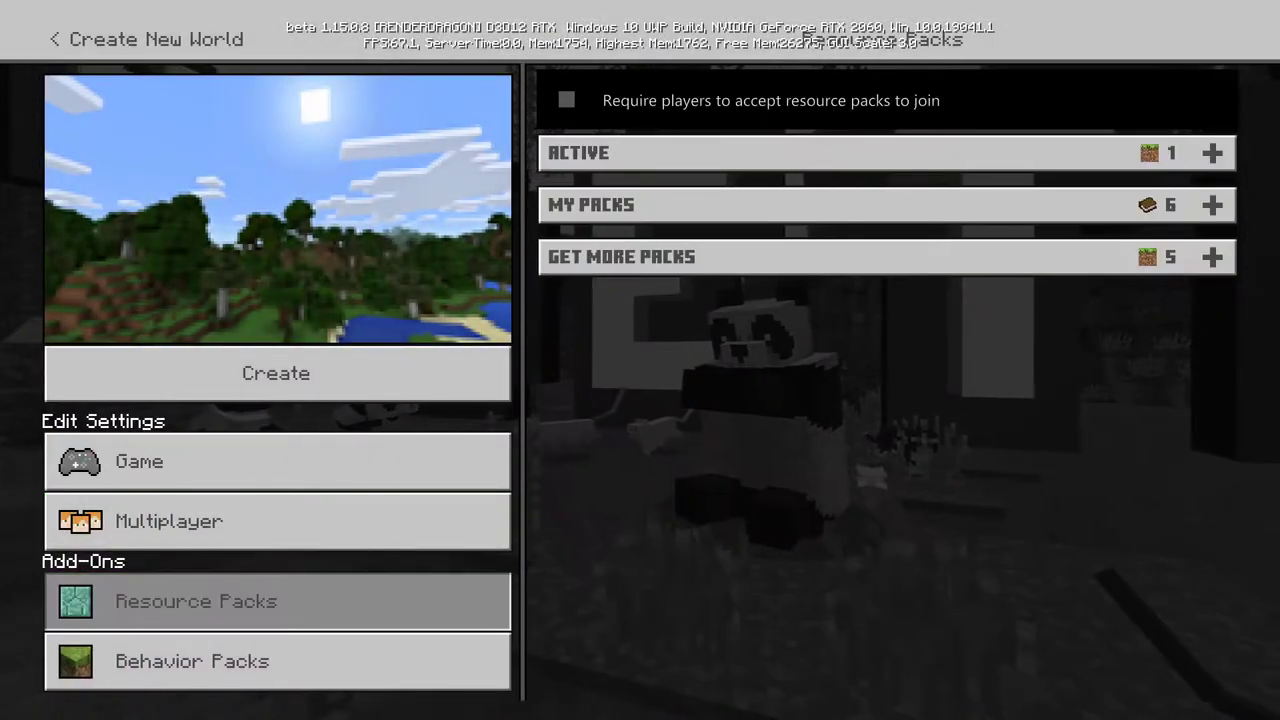
pyautogui.press('Down')
pyautogui.press('Return')
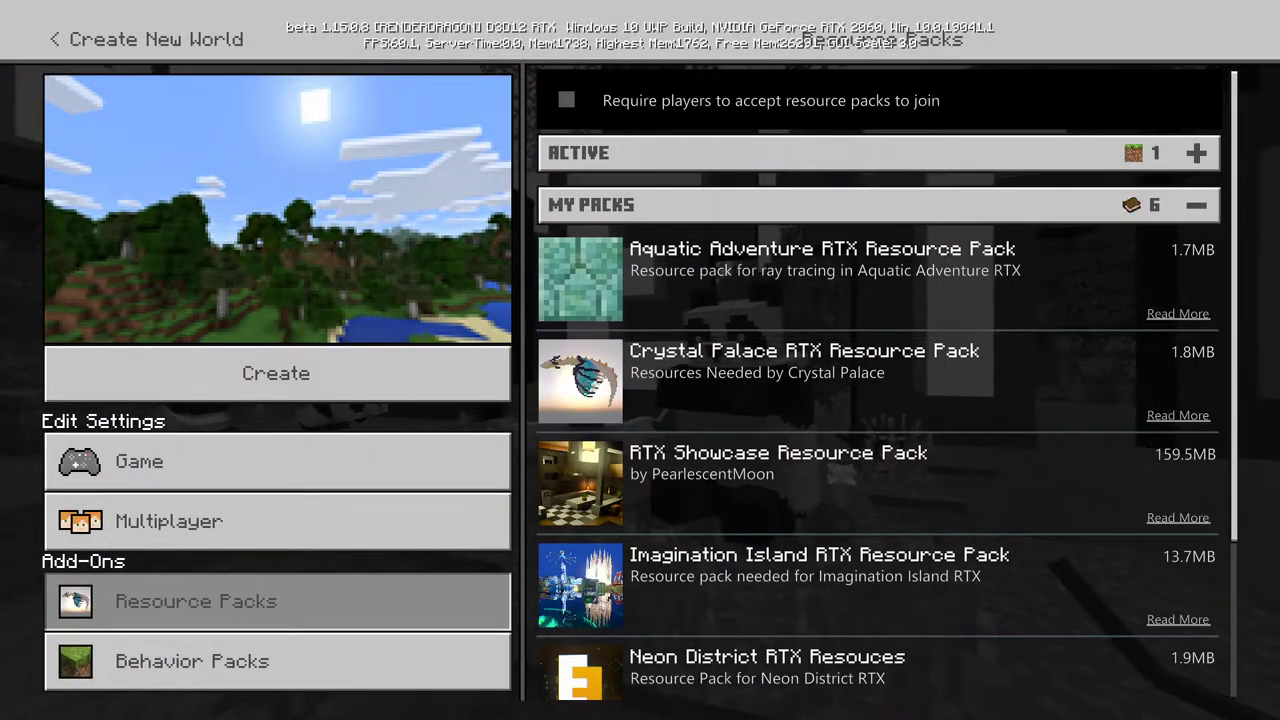
pyautogui.press('Down')
pyautogui.press('Down')
pyautogui.press('Up')
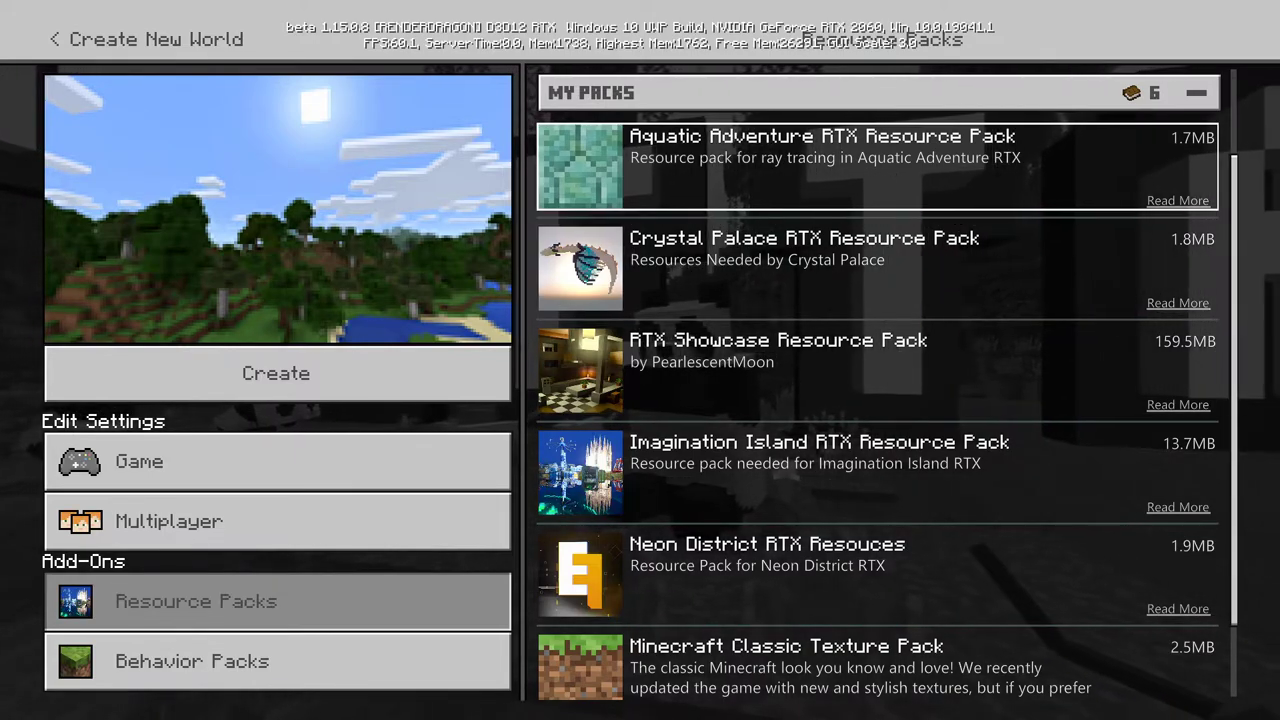
pyautogui.press('Down')
pyautogui.press('Down')
pyautogui.press('Left')
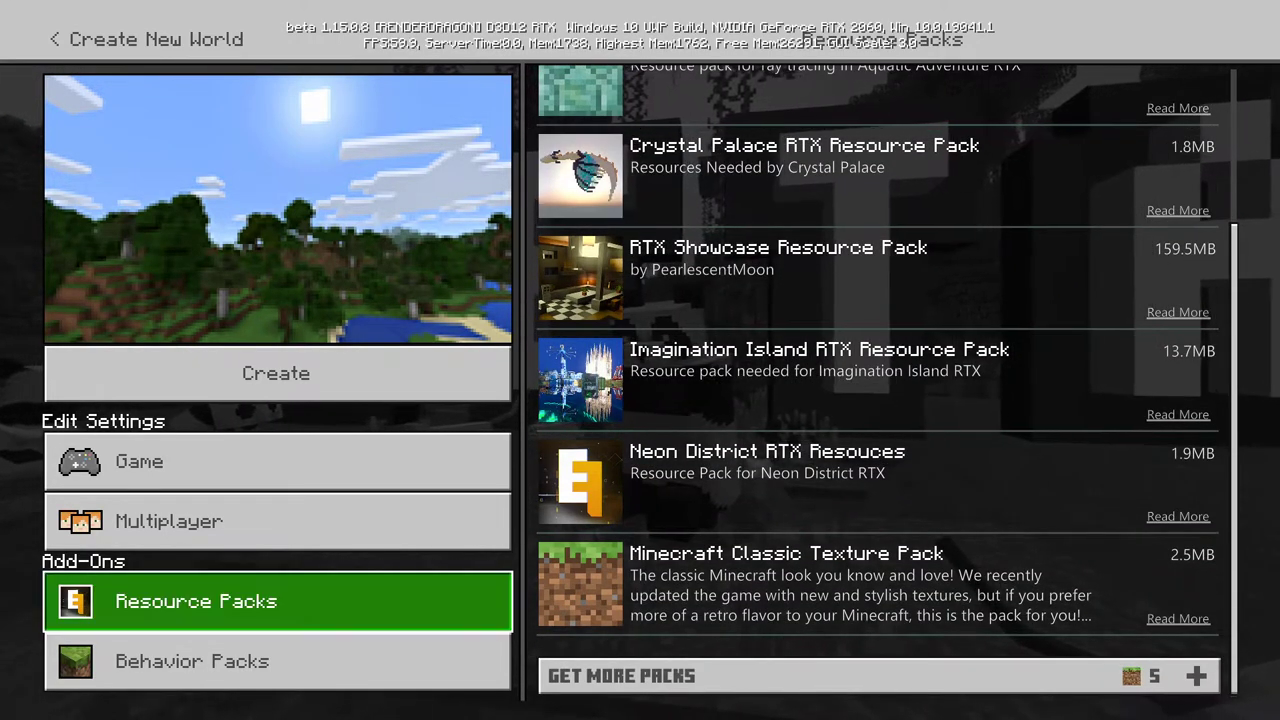
pyautogui.press('Down')
pyautogui.press('Up')
pyautogui.press('Right')
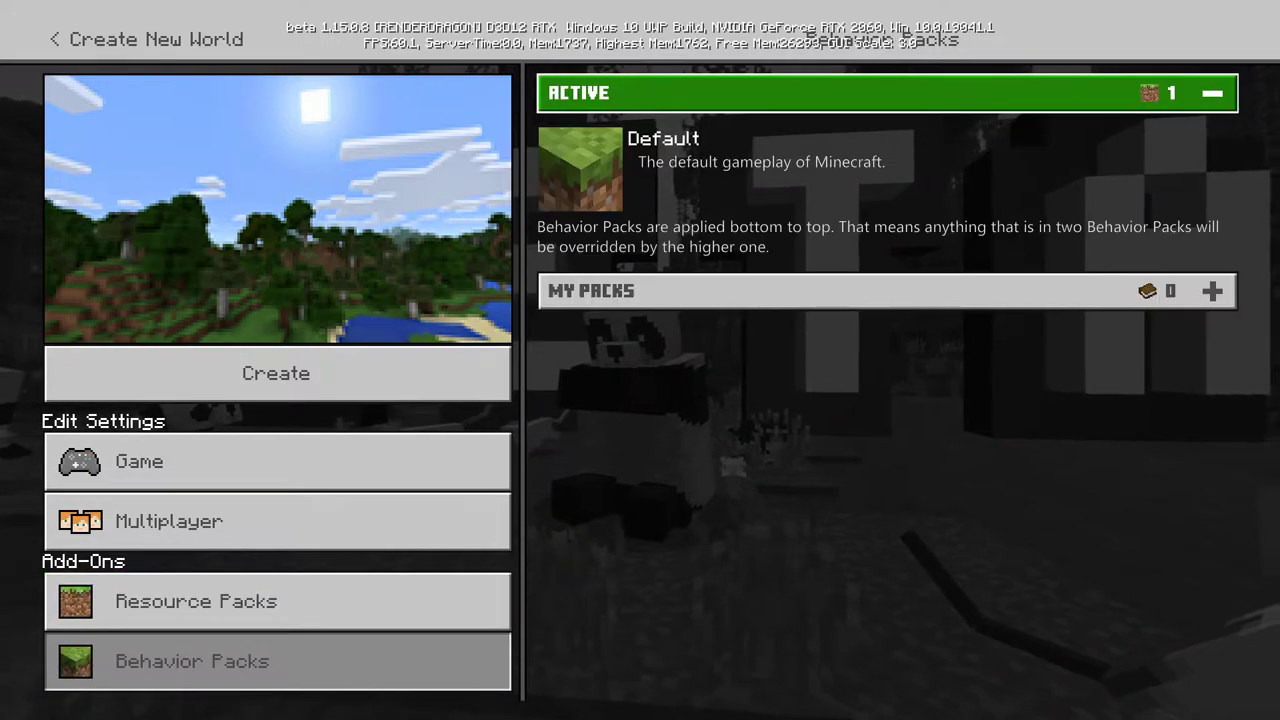
# Look over the RTX resource packs listed for the new world once more, and leave its settings
pyautogui.press('Left')
pyautogui.press('Return')
pyautogui.press('Right')
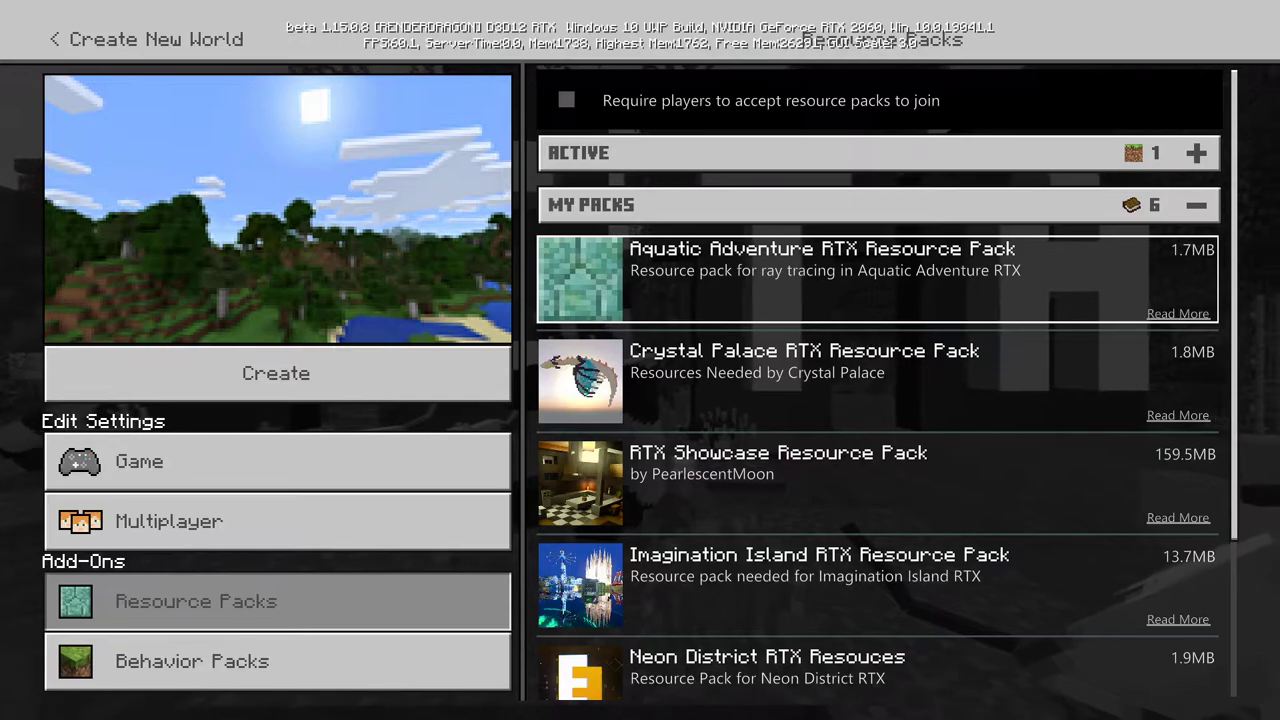
pyautogui.press('Down')
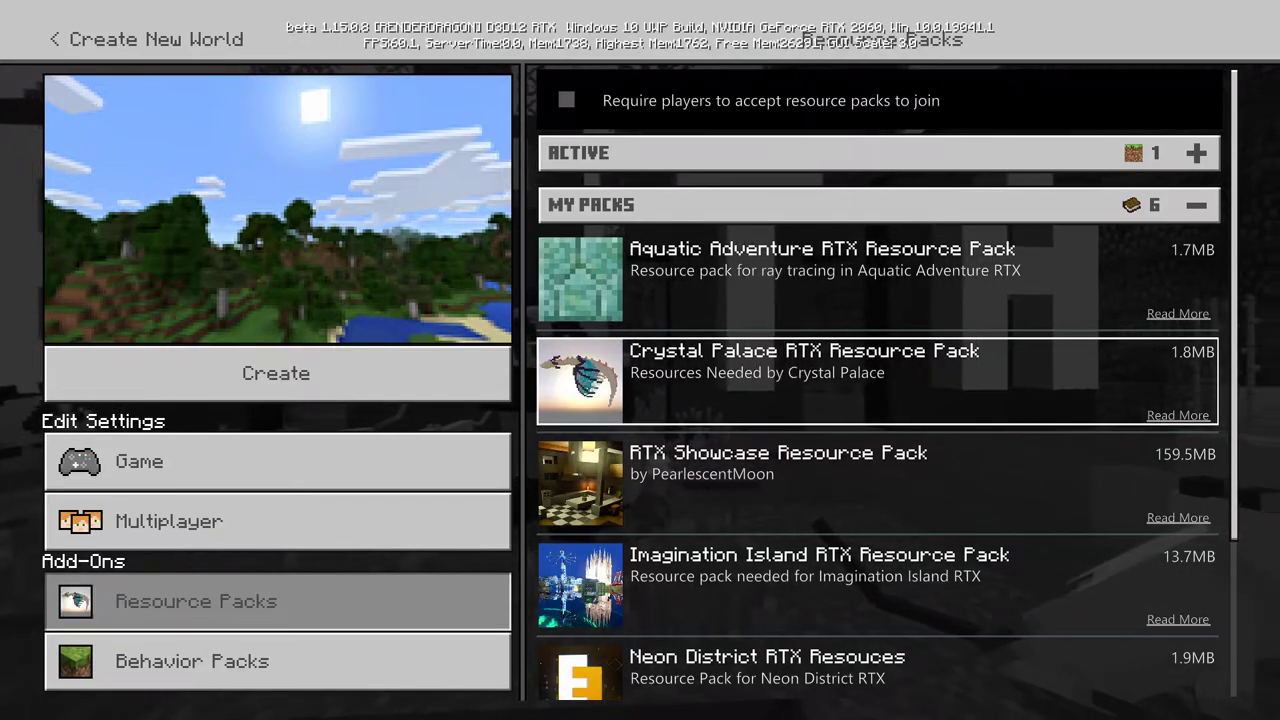
pyautogui.press('Down')
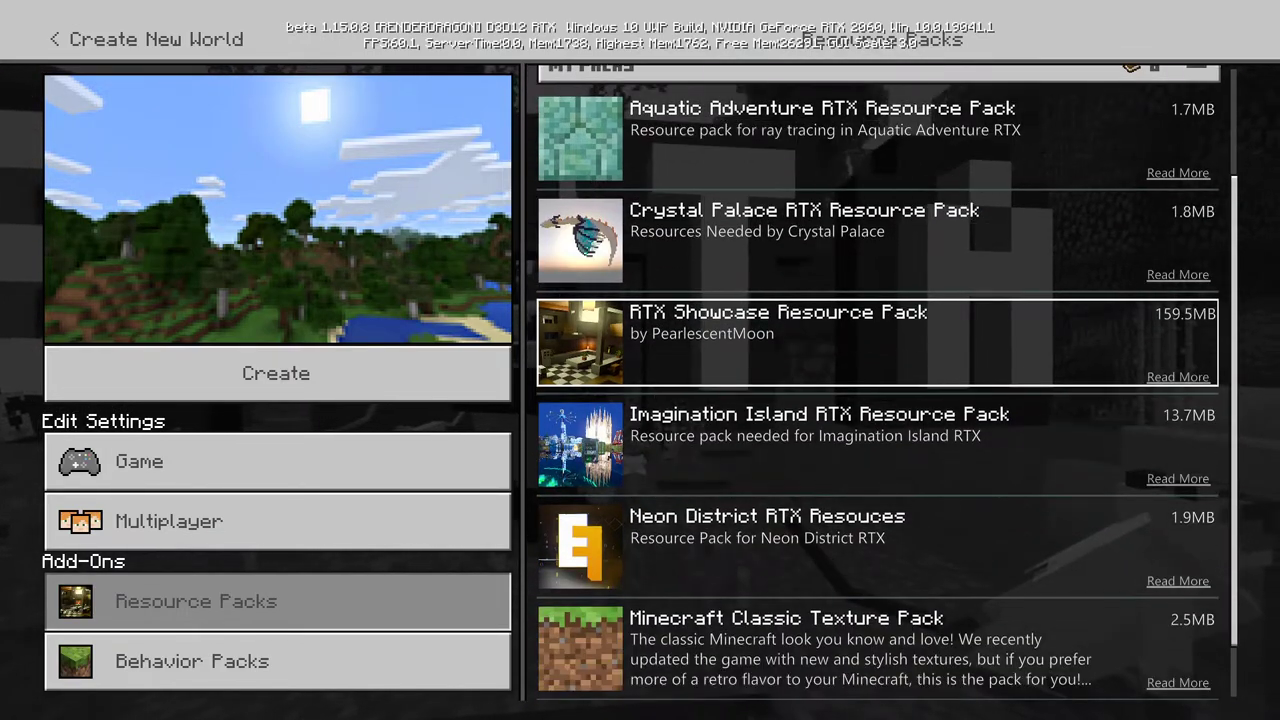
pyautogui.press('Down')
pyautogui.press('Down')
pyautogui.press('Up')
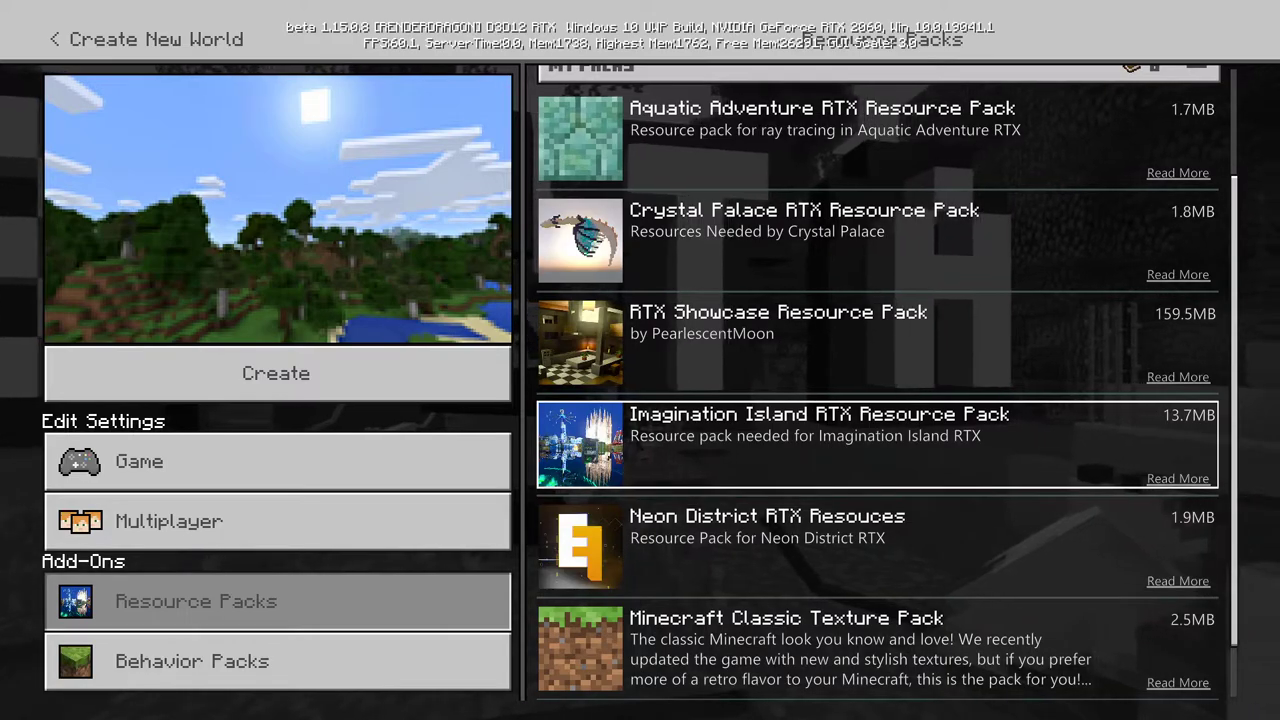
pyautogui.press('Left')
pyautogui.press('Escape')
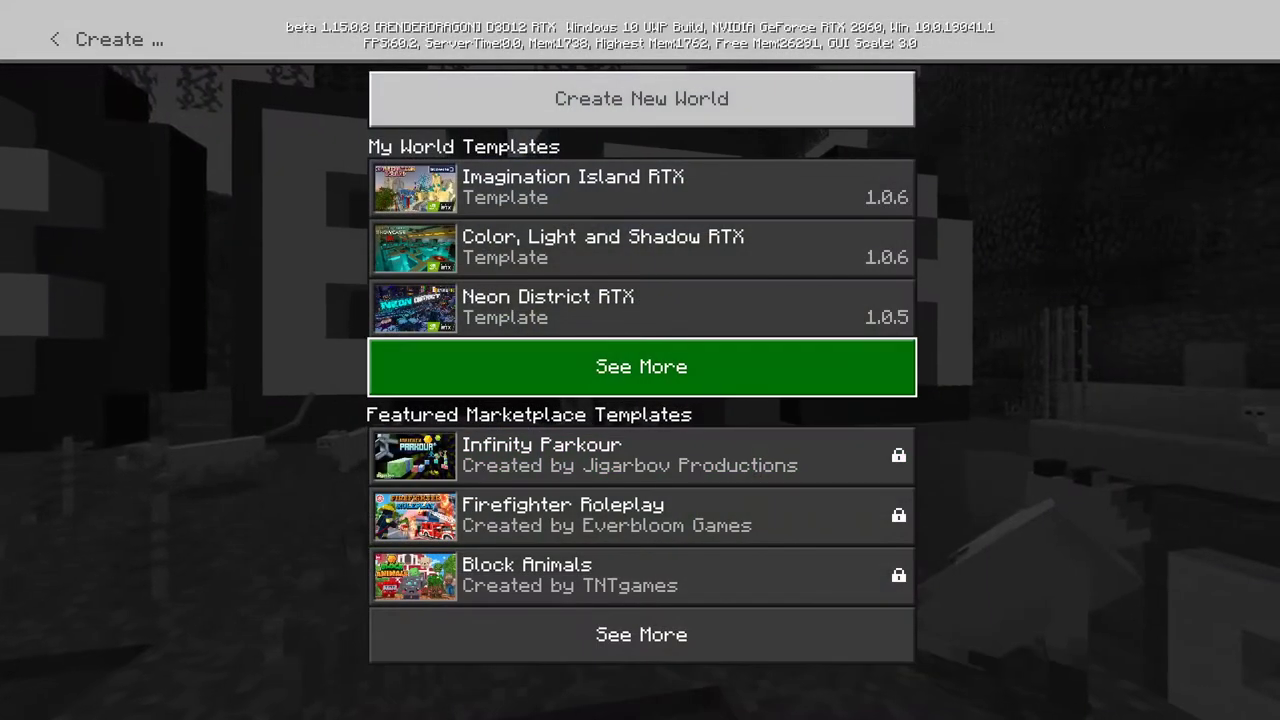
# Examine the full list of owned world templates, including the RTX worlds by Nvidia, and go back
pyautogui.press('Return')
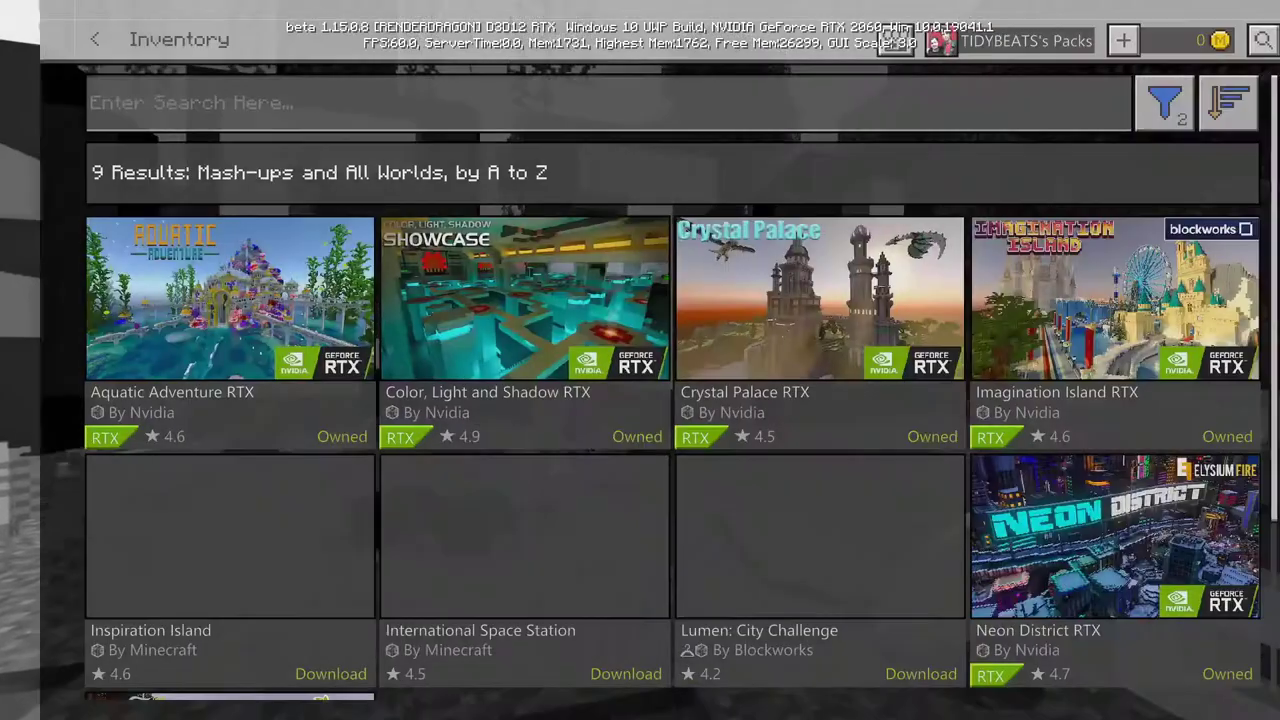
pyautogui.press('Down')
pyautogui.press('Right')
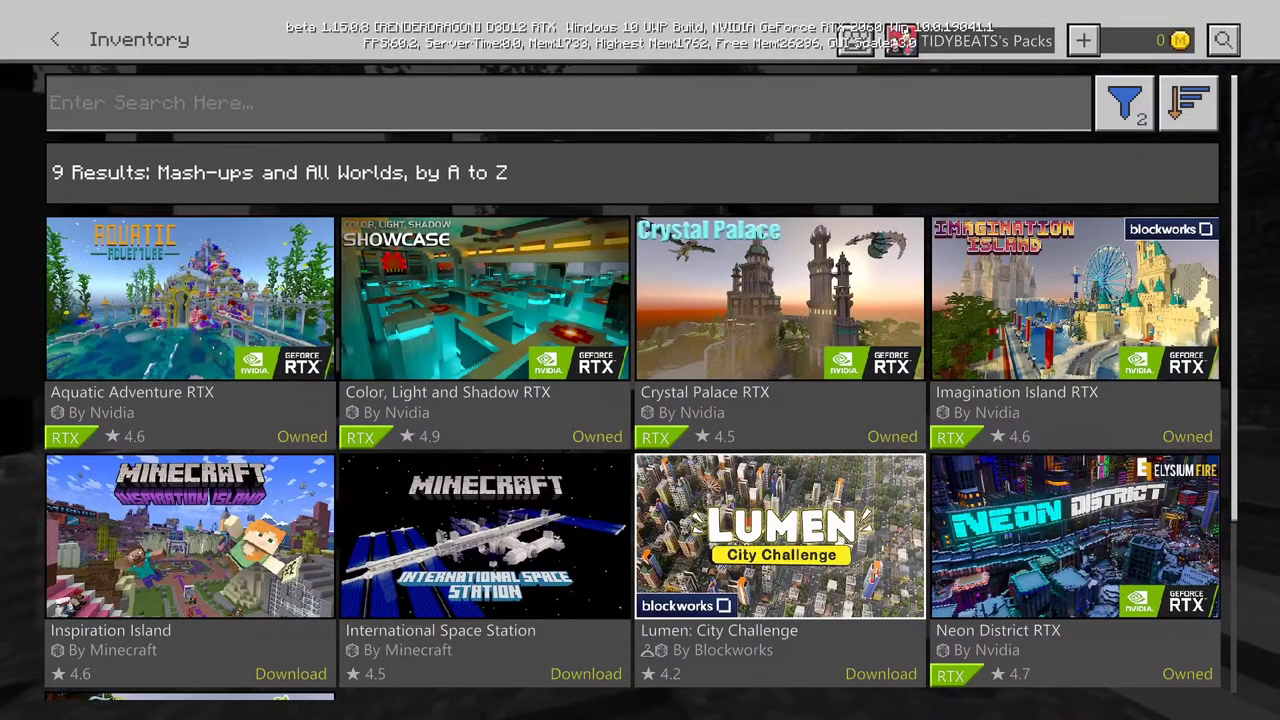
pyautogui.press('Right')
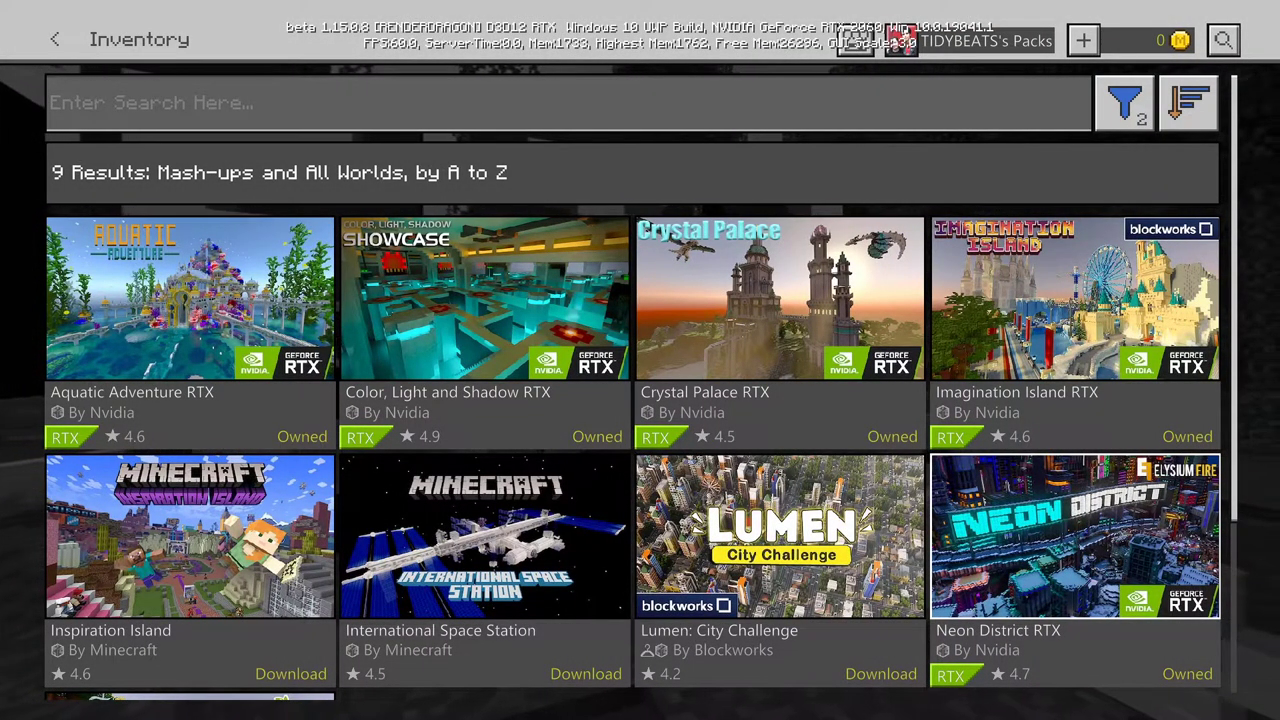
pyautogui.press('Up')
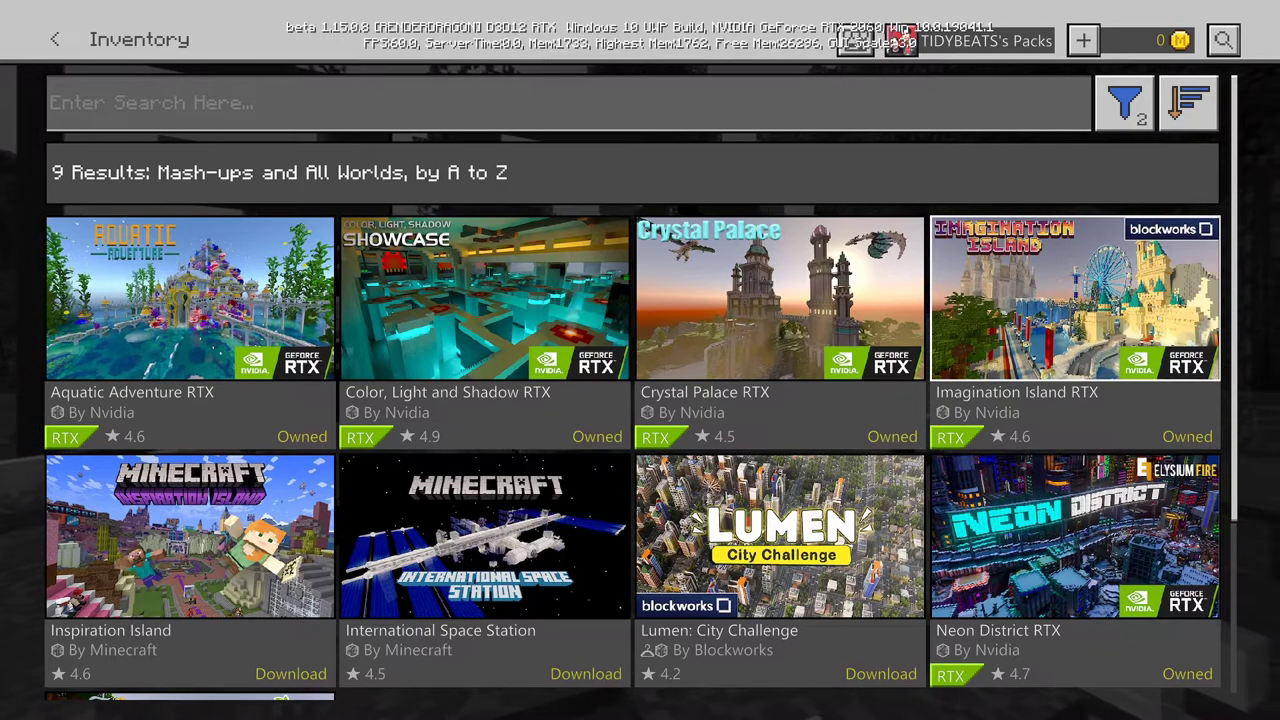
pyautogui.press('Left')
pyautogui.press('Left')
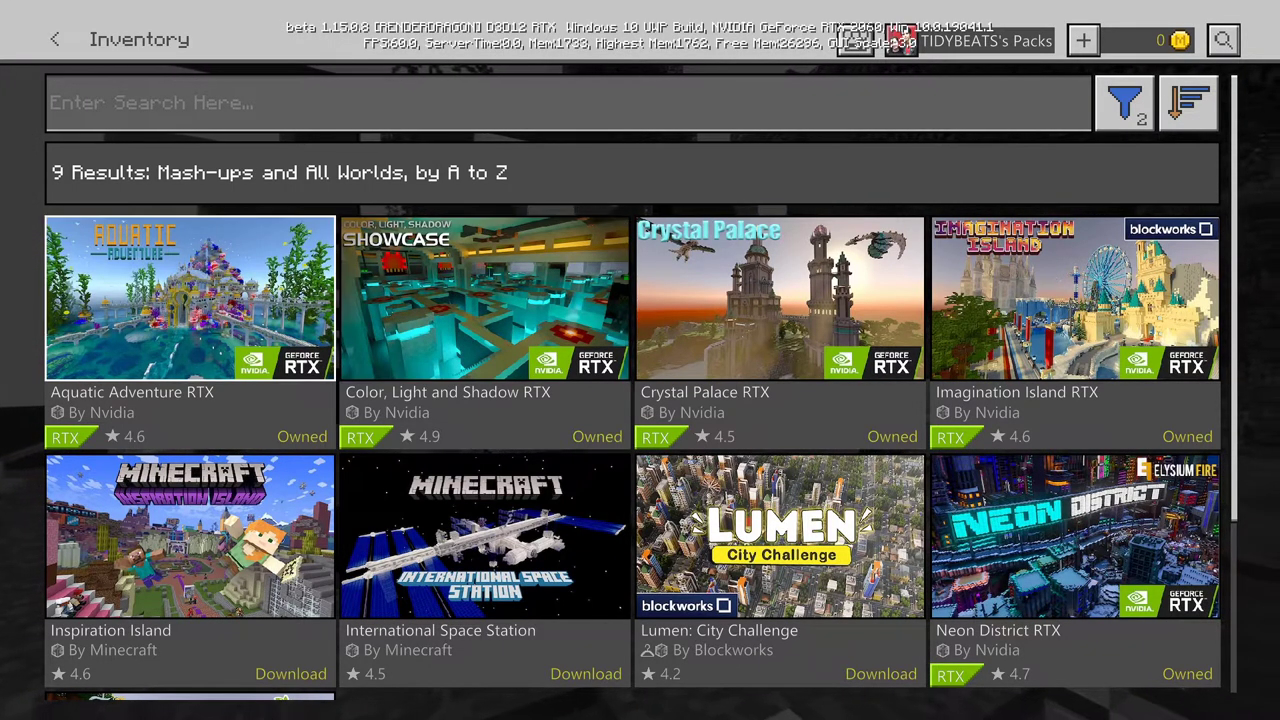
pyautogui.press('Escape')
# Reopen the Create New World settings, go through the RTX packs in My Packs, and return to the title screen
pyautogui.press('Return')
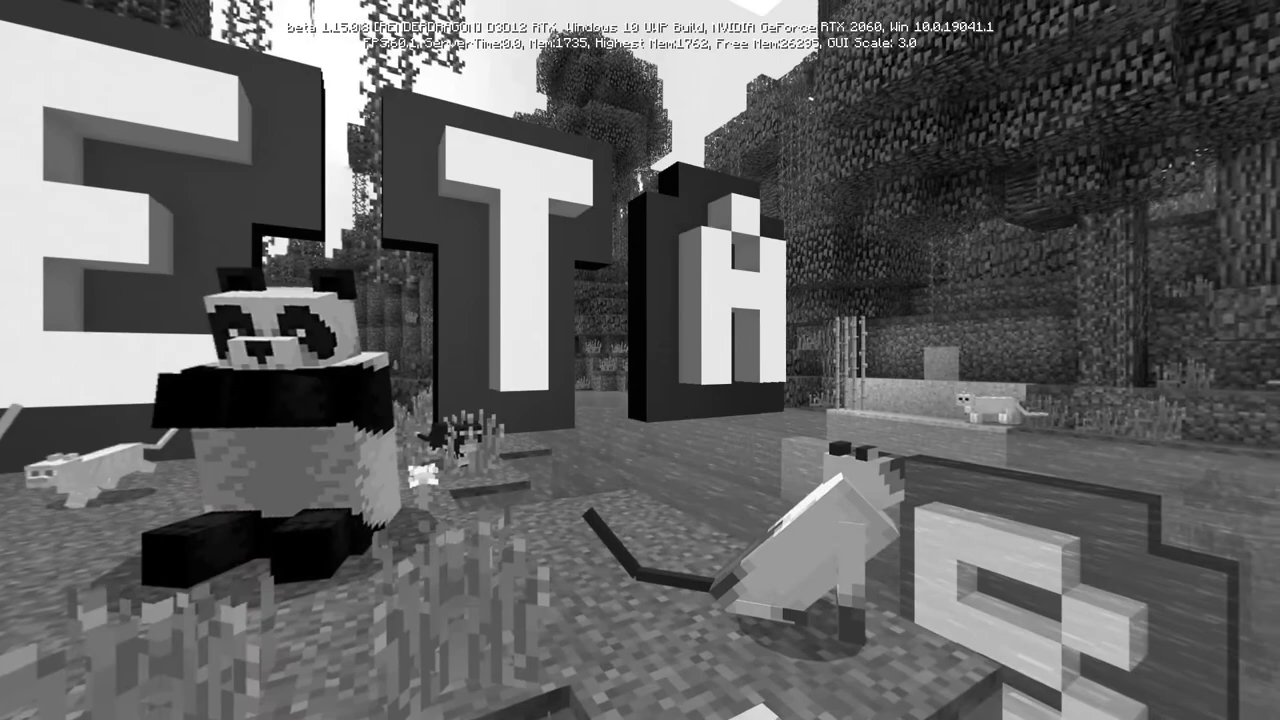
pyautogui.press('Return')
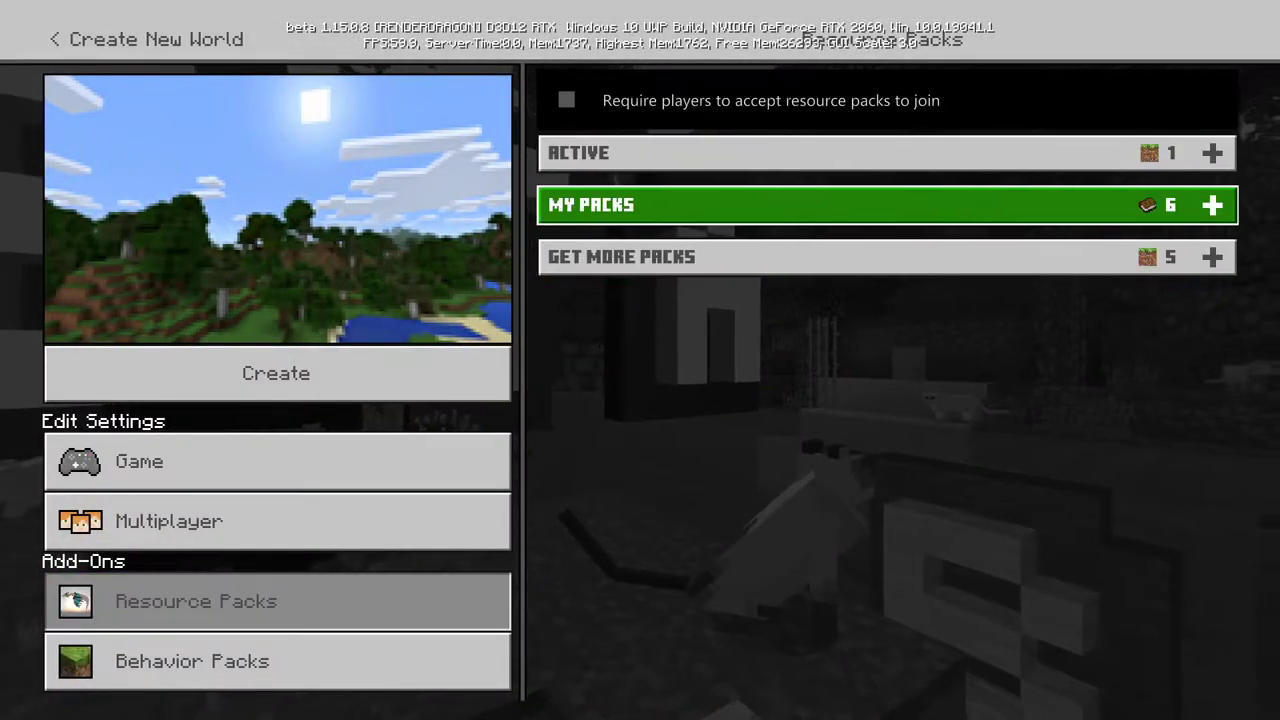
pyautogui.click(887, 205)
pyautogui.press('Down')
pyautogui.press('Down')
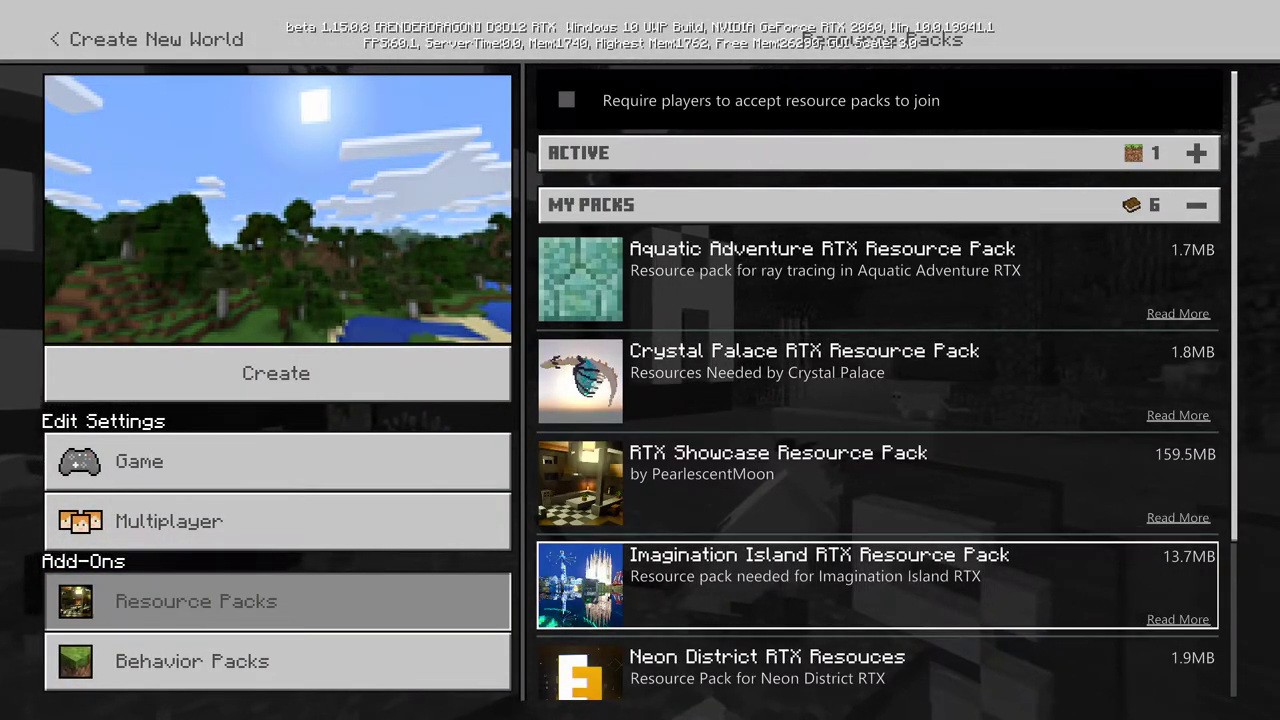
pyautogui.press('Down')
pyautogui.press('Up')
pyautogui.press('Up')
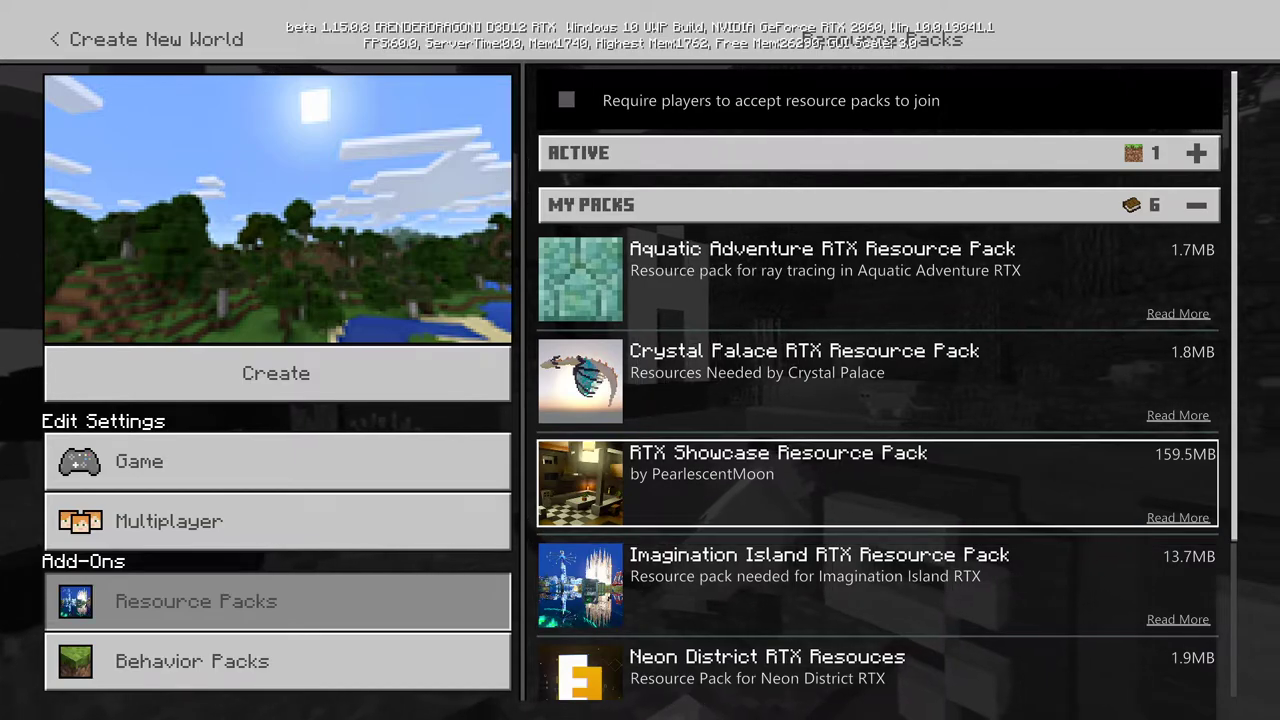
pyautogui.press('Up')
pyautogui.press('Down')
pyautogui.press('Down')
pyautogui.press('Down')
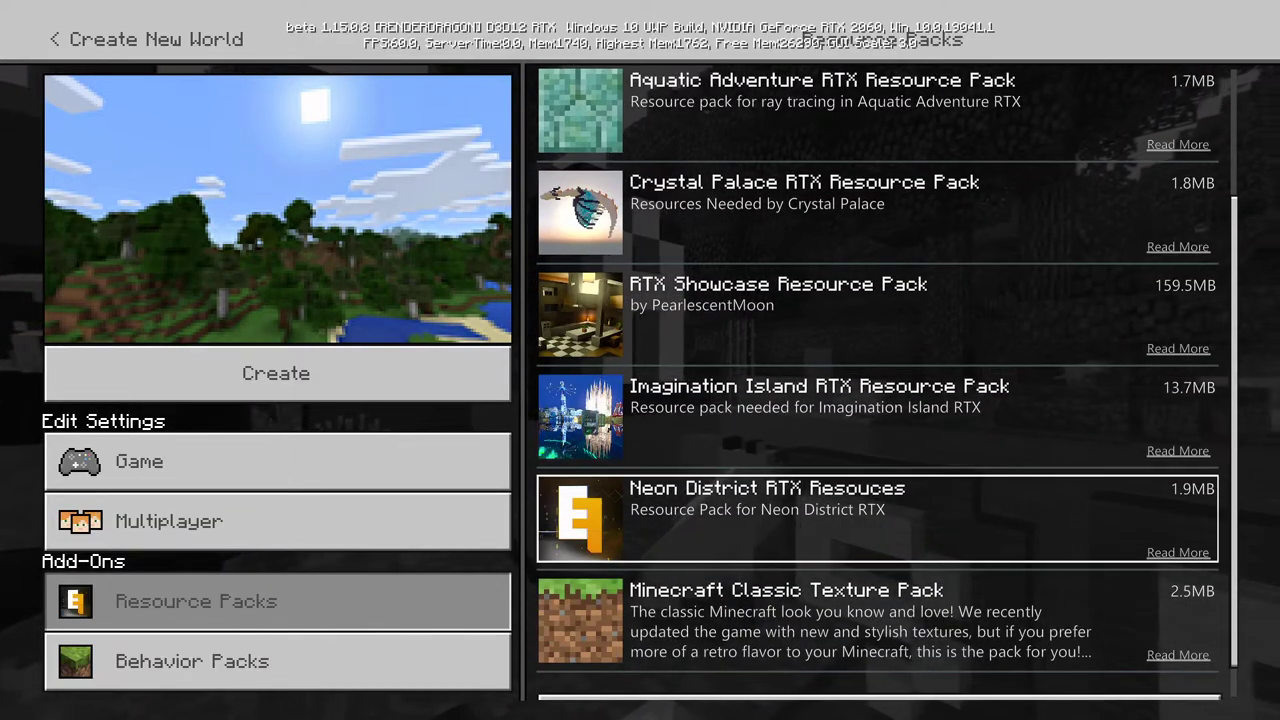
pyautogui.press('Escape')
pyautogui.press('Escape')
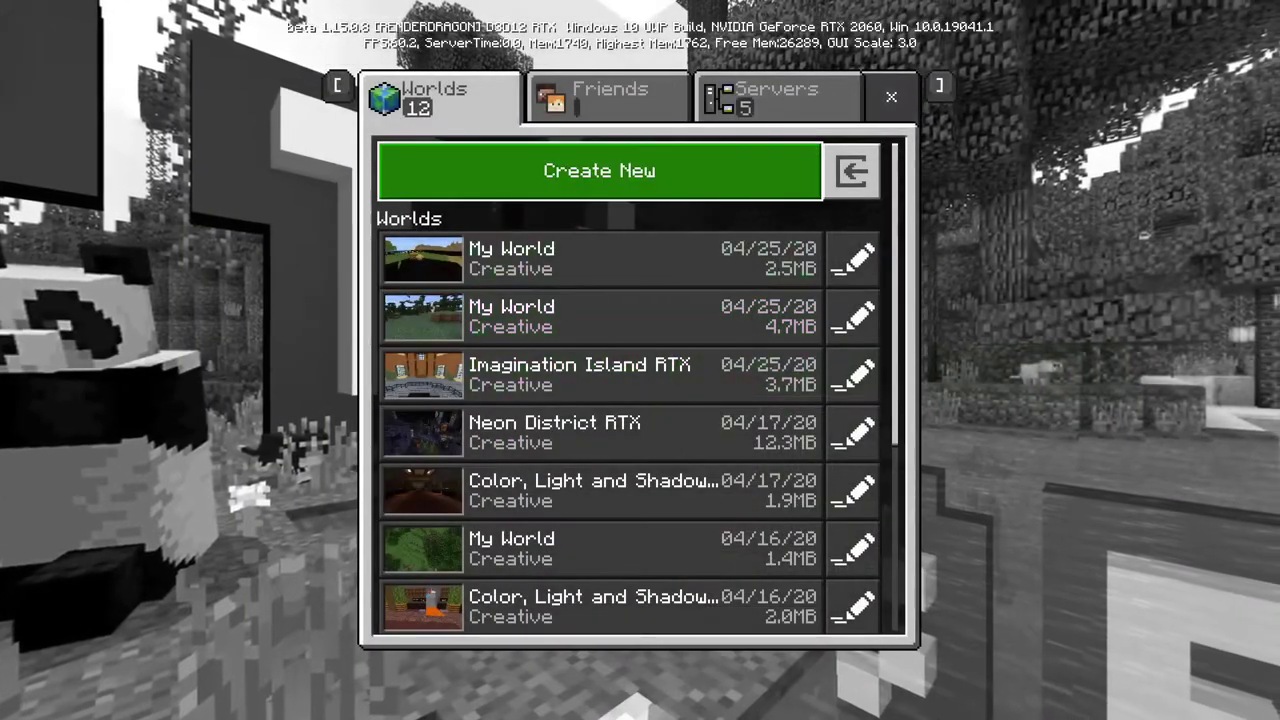
pyautogui.press('Escape')
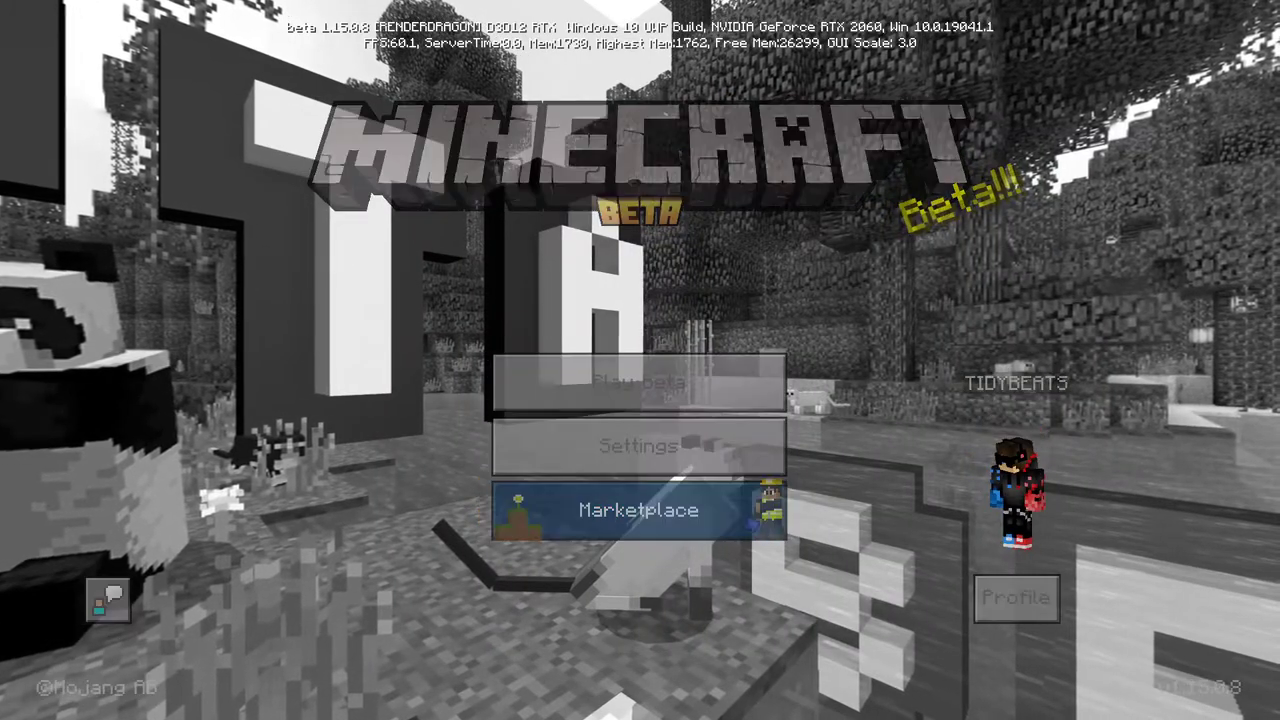
# Open the Marketplace and search it for rtx
pyautogui.press('Return')
pyautogui.press('Down')
pyautogui.press('Down')
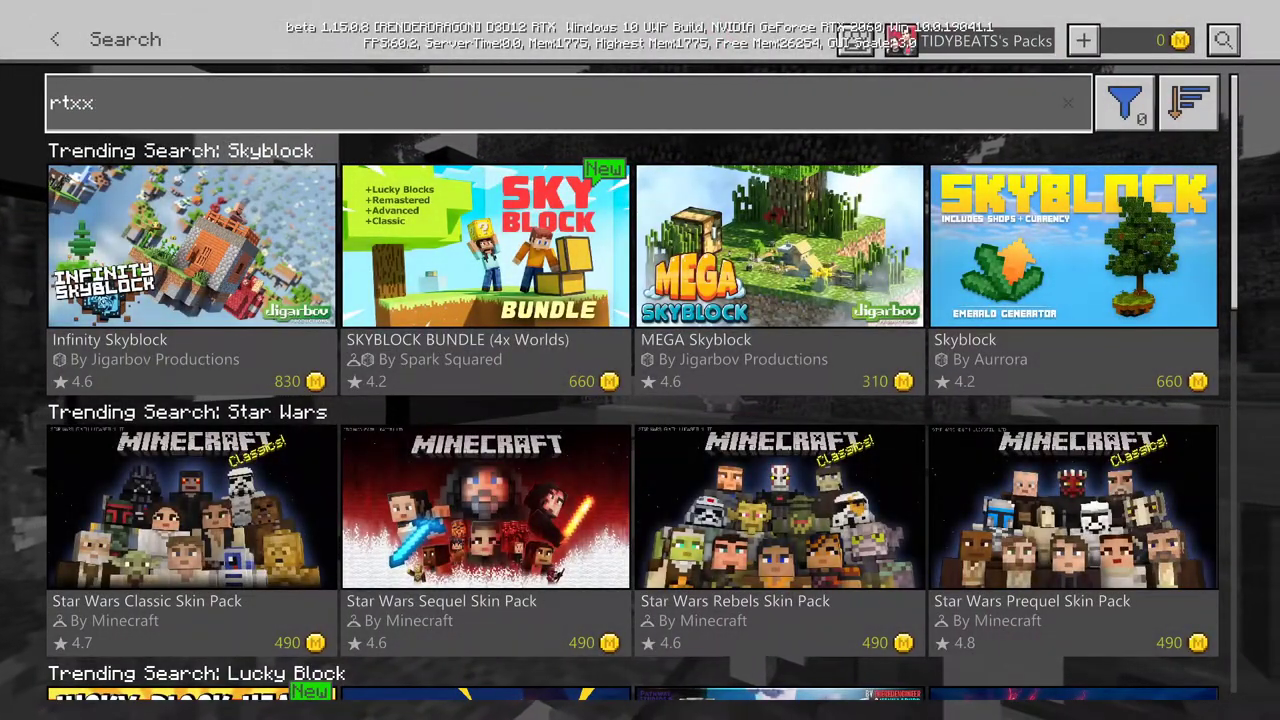
pyautogui.write('x')
pyautogui.press('Return')
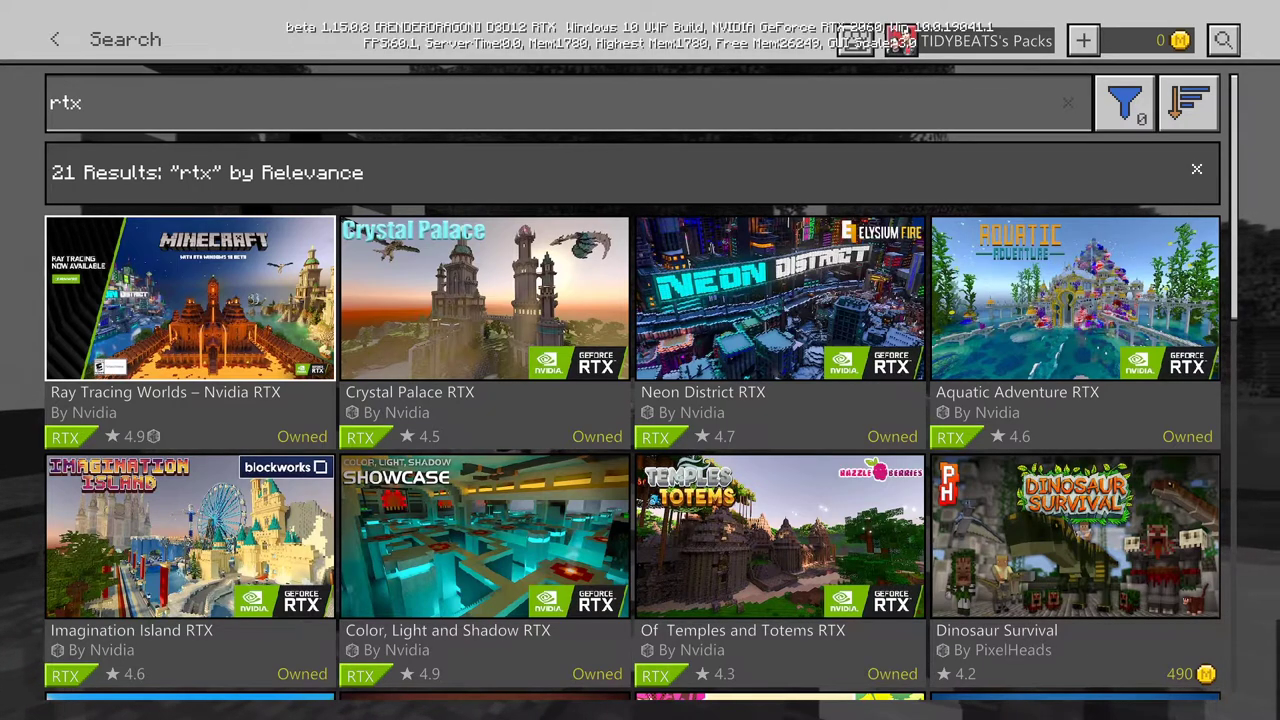
# Open the details of the Ray Tracing Worlds – Nvidia RTX bundle from the search results
pyautogui.click(780, 537)
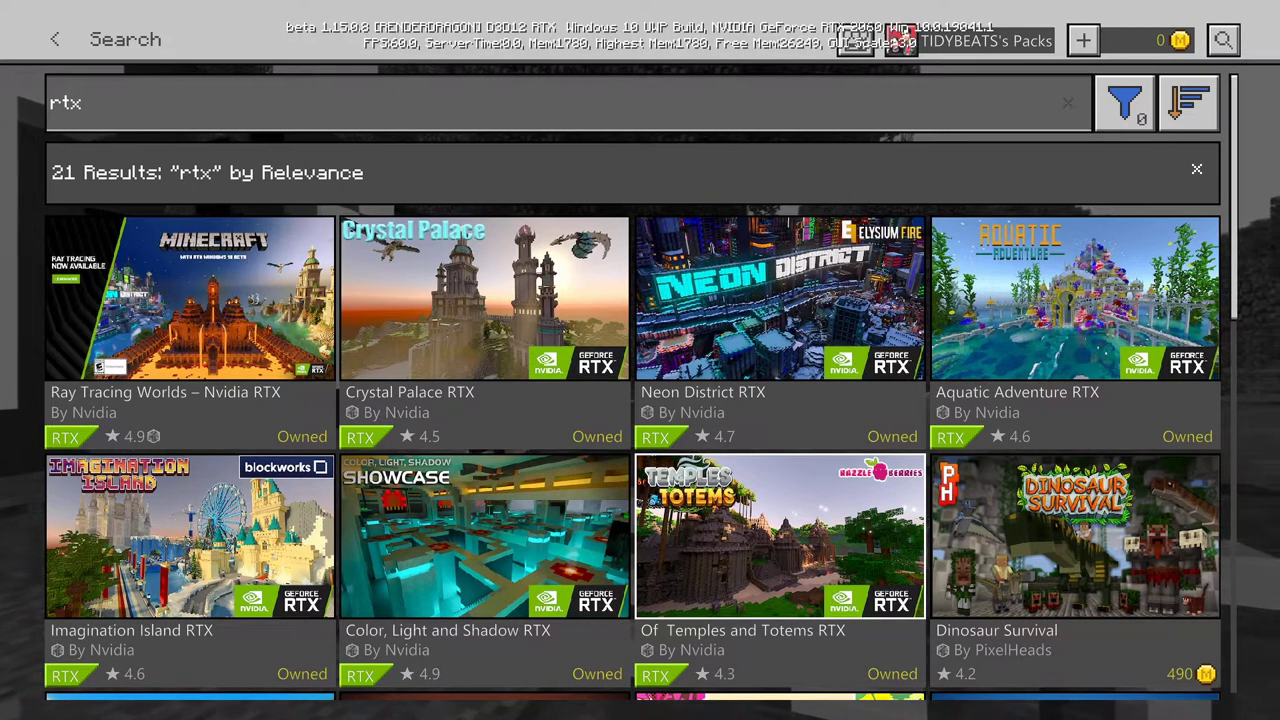
pyautogui.click(190, 298)
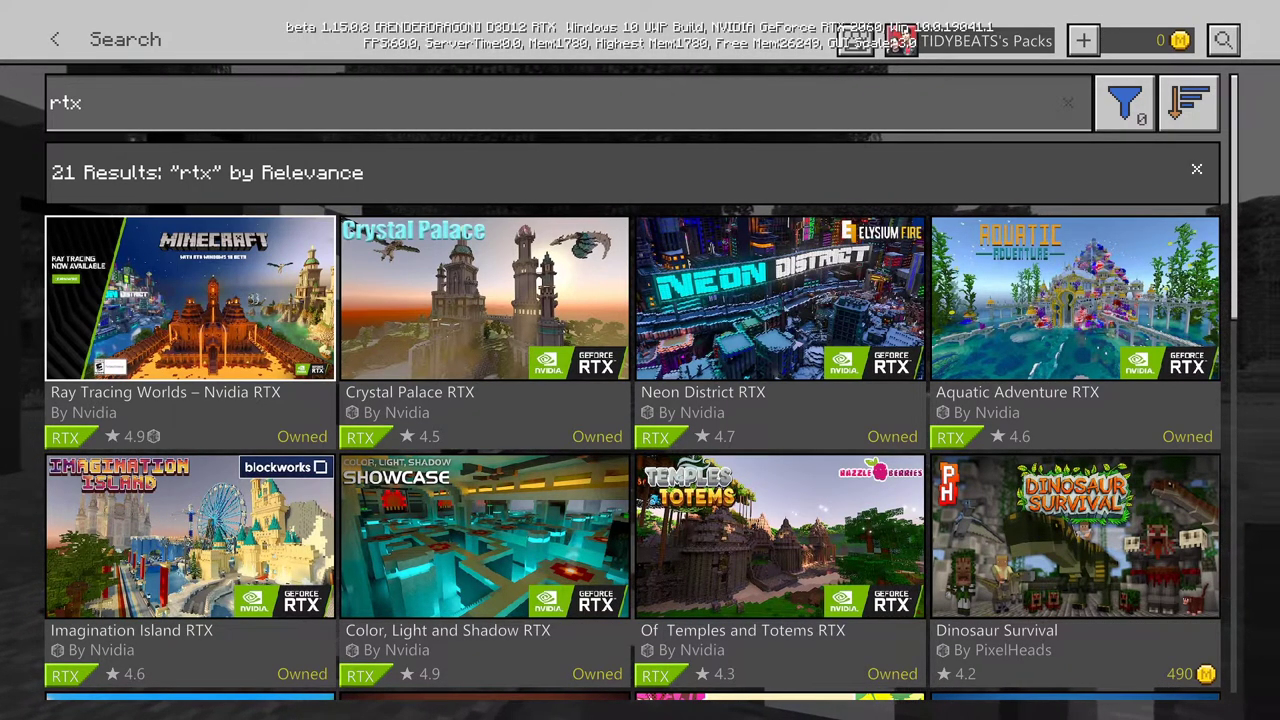
pyautogui.click(190, 330)
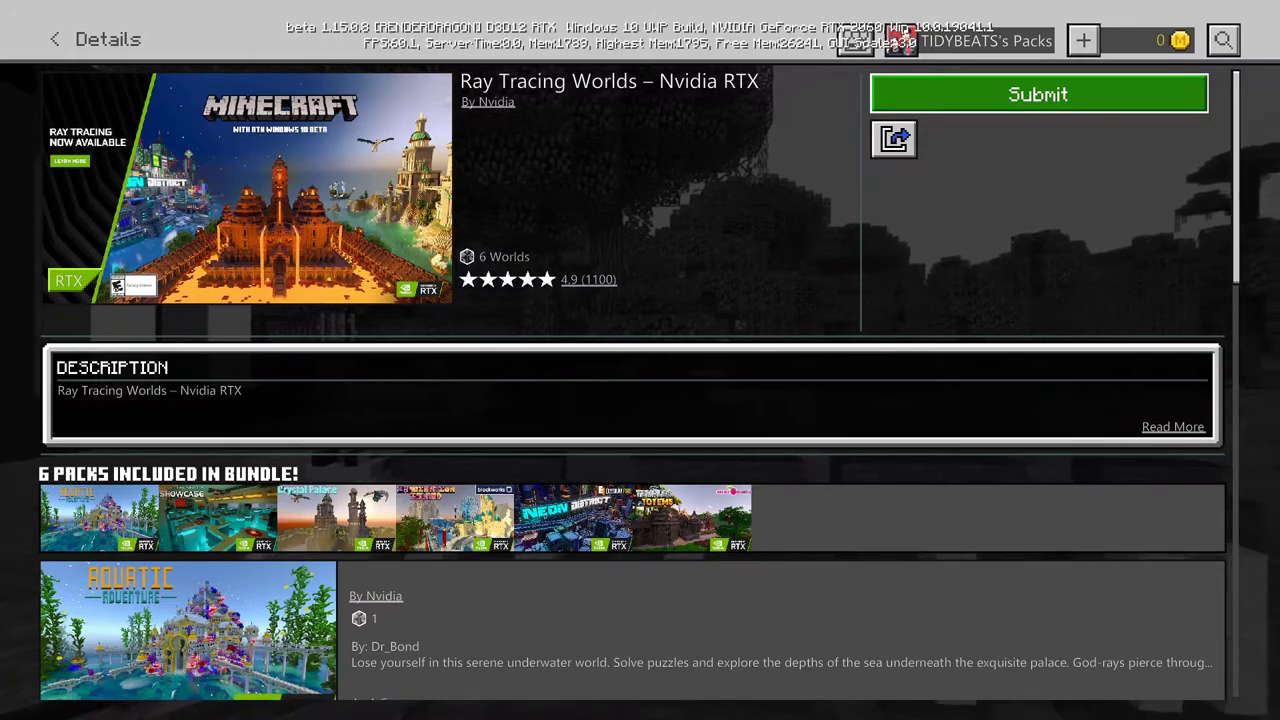
pyautogui.click(1039, 94)
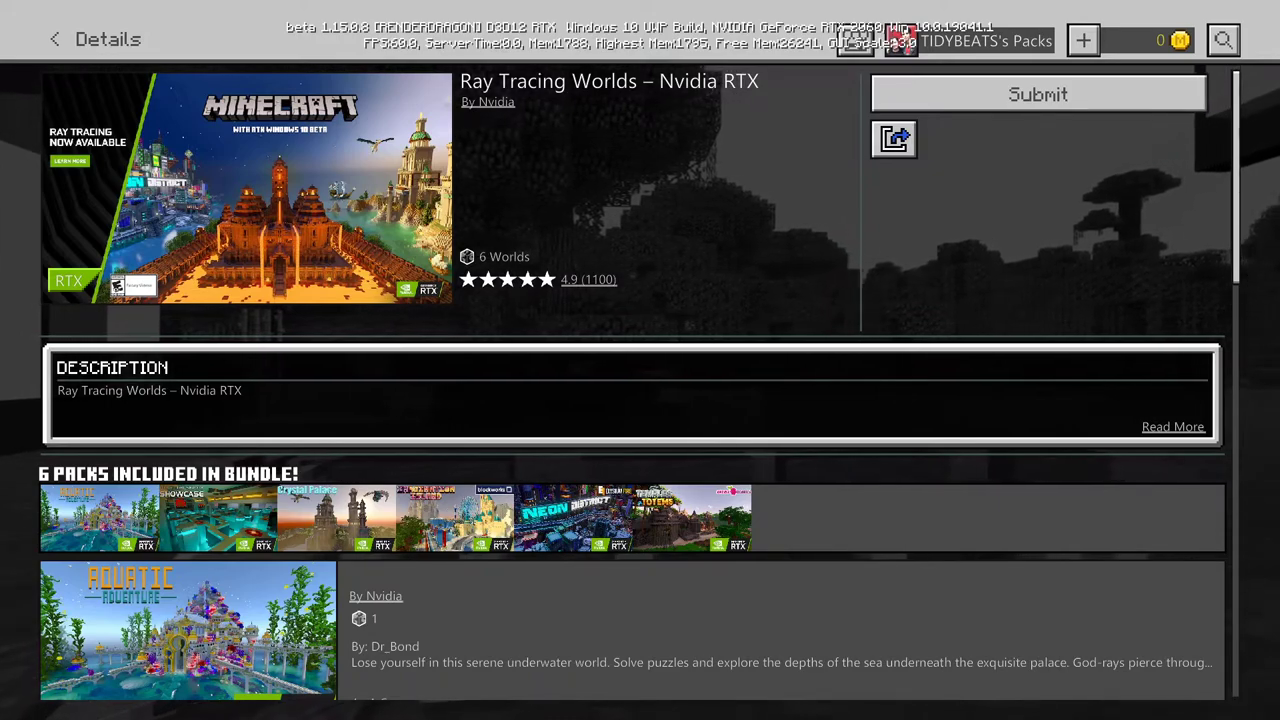
# Look through the packs included in the Ray Tracing Worlds bundle and its community ratings, and return to the search results
pyautogui.press('Down')
pyautogui.press('Down')
pyautogui.press('Down')
pyautogui.press('Down')
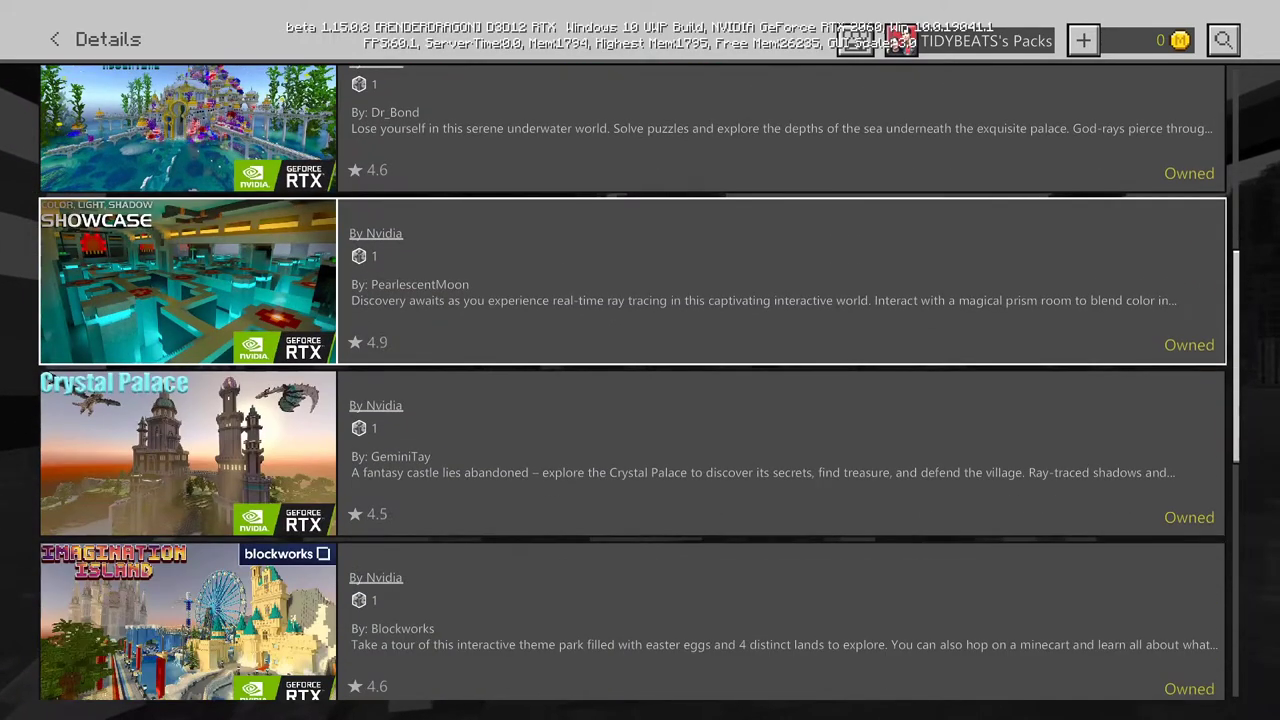
pyautogui.press('Down')
pyautogui.press('Down')
pyautogui.press('Down')
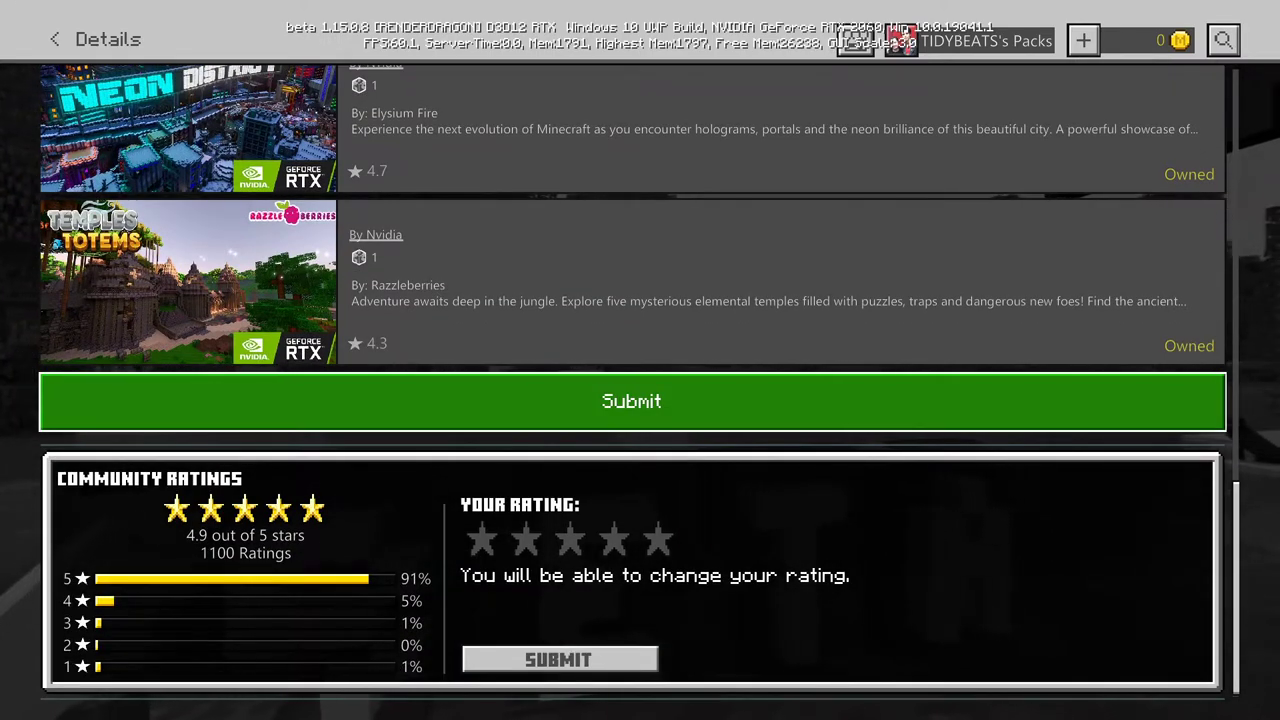
pyautogui.press('Up')
pyautogui.press('Up')
pyautogui.press('Up')
pyautogui.press('Up')
pyautogui.press('Up')
pyautogui.press('Up')
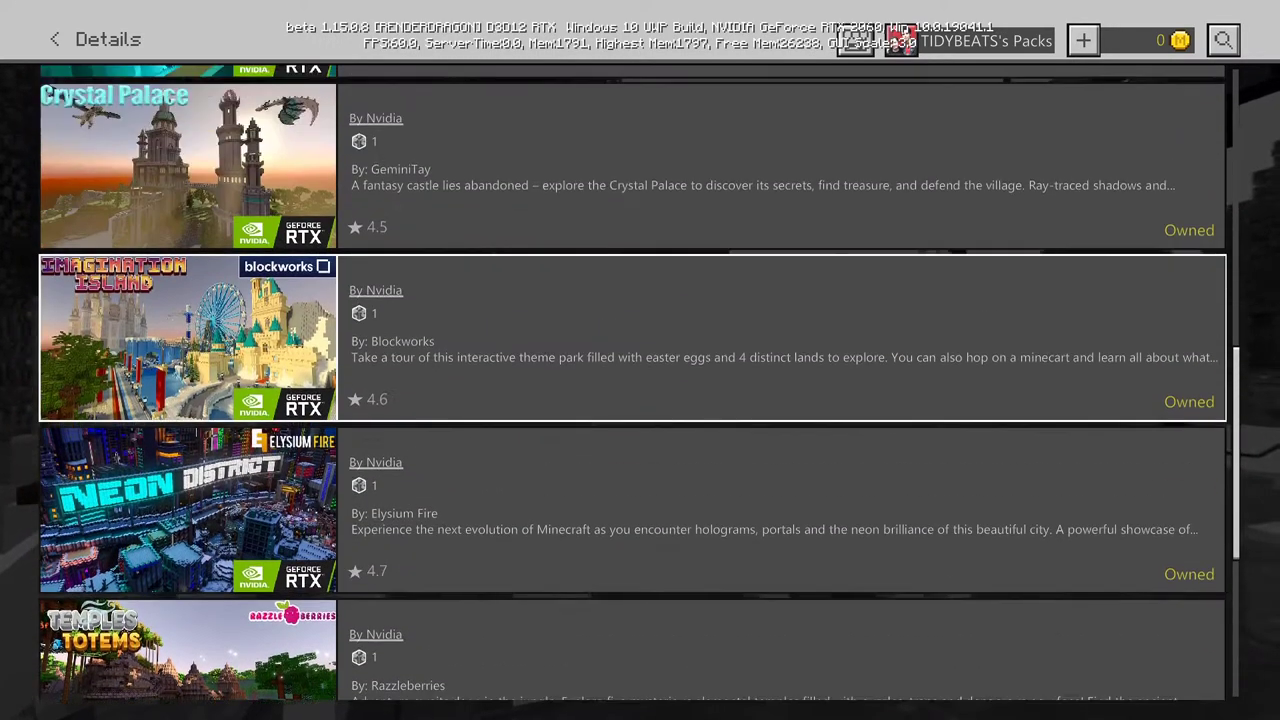
pyautogui.press('Escape')
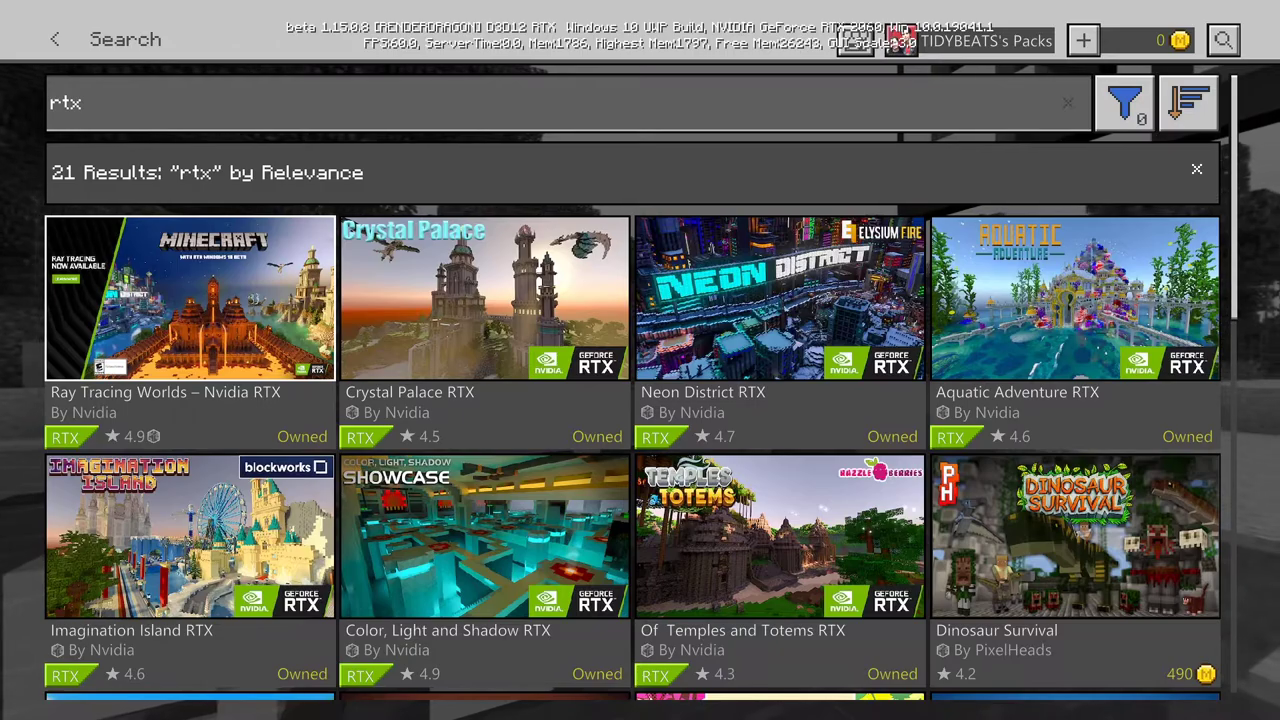
# Look through the remaining rtx search results and return to the RTX worlds by Nvidia
pyautogui.press('Down')
pyautogui.press('Down')
pyautogui.press('Down')
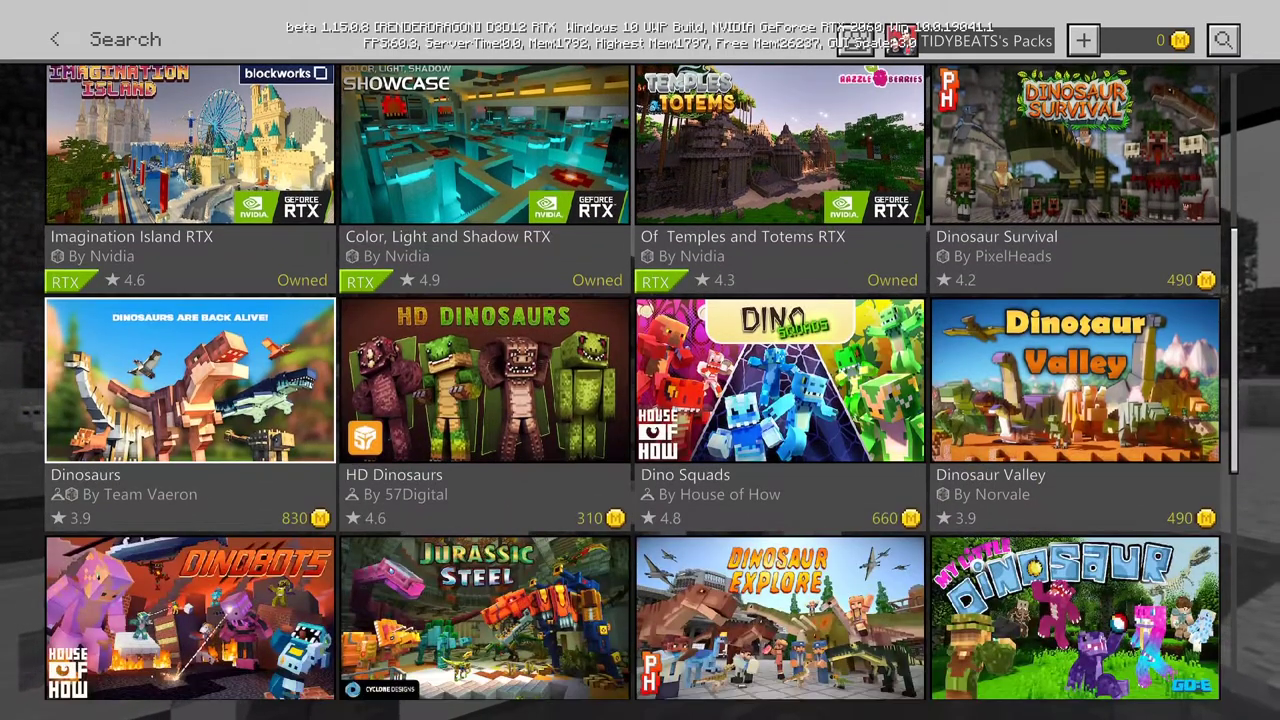
pyautogui.press('Down')
pyautogui.press('Down')
pyautogui.press('Up')
pyautogui.press('Up')
pyautogui.press('Up')
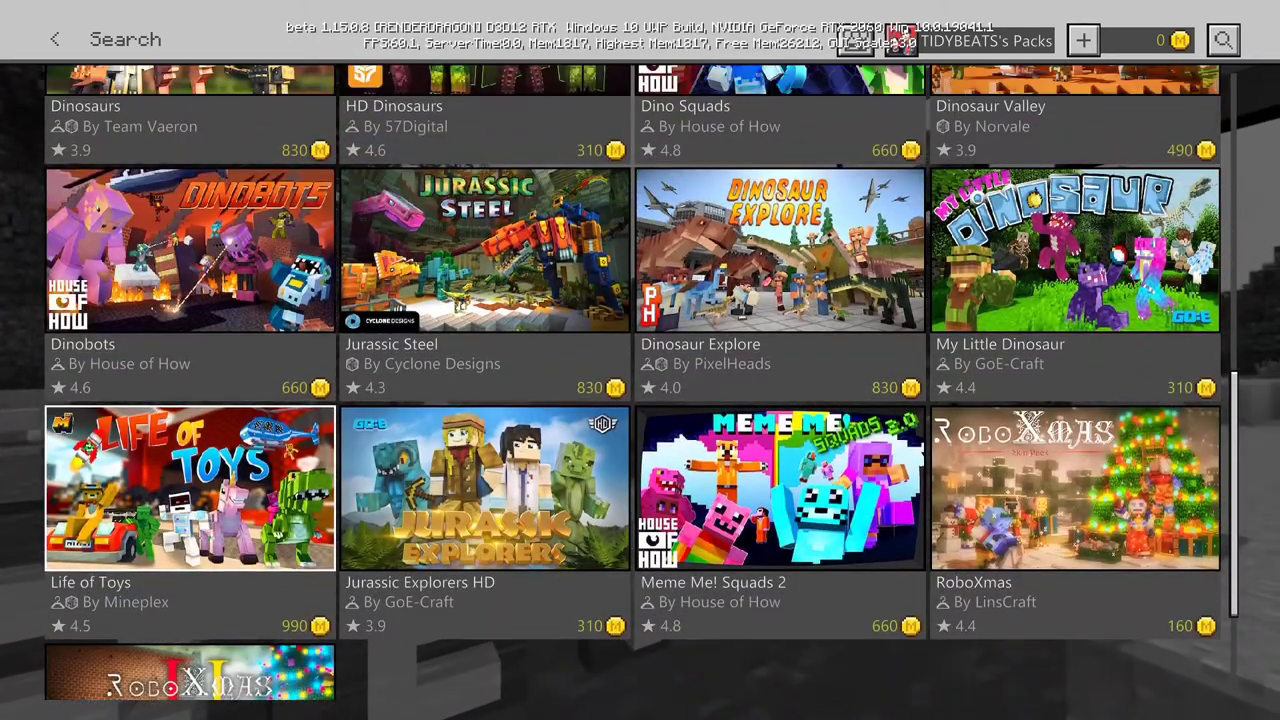
pyautogui.press('Up')
pyautogui.press('Right')
pyautogui.press('Right')
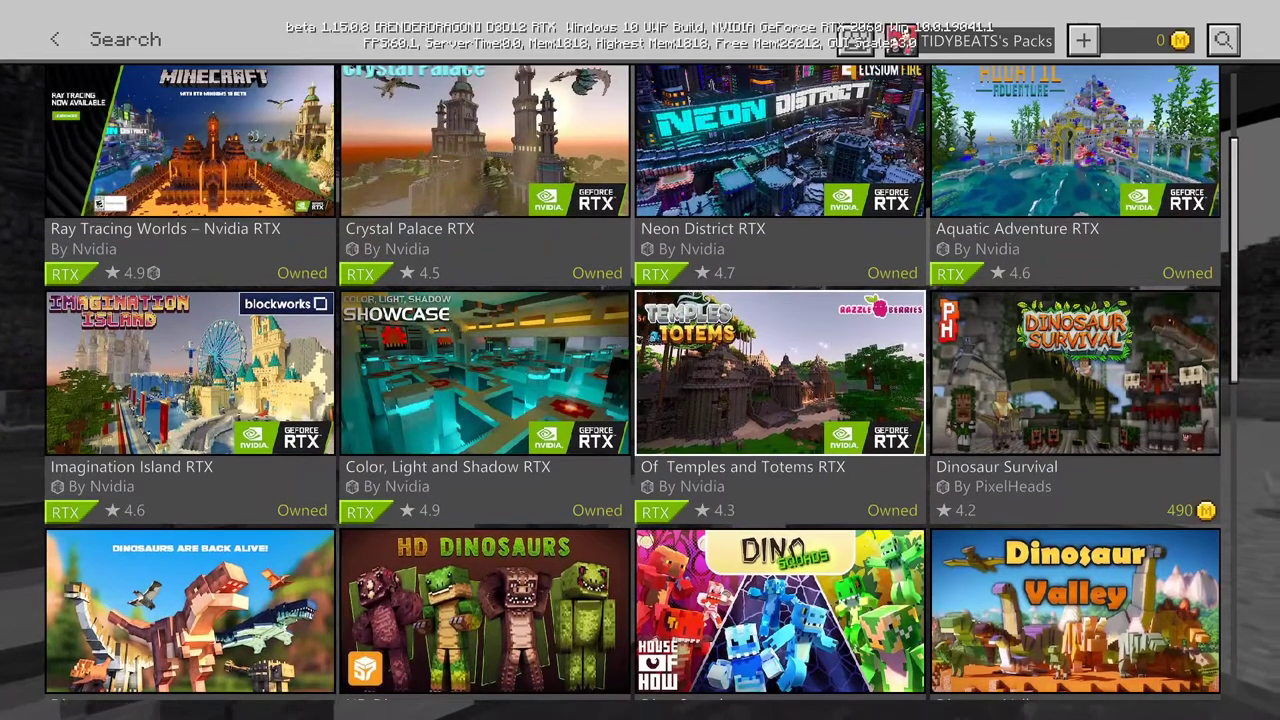
# Leave the Marketplace and exit Minecraft, confirming the exit prompt
pyautogui.press('Escape')
pyautogui.press('Escape')
pyautogui.press('Escape')
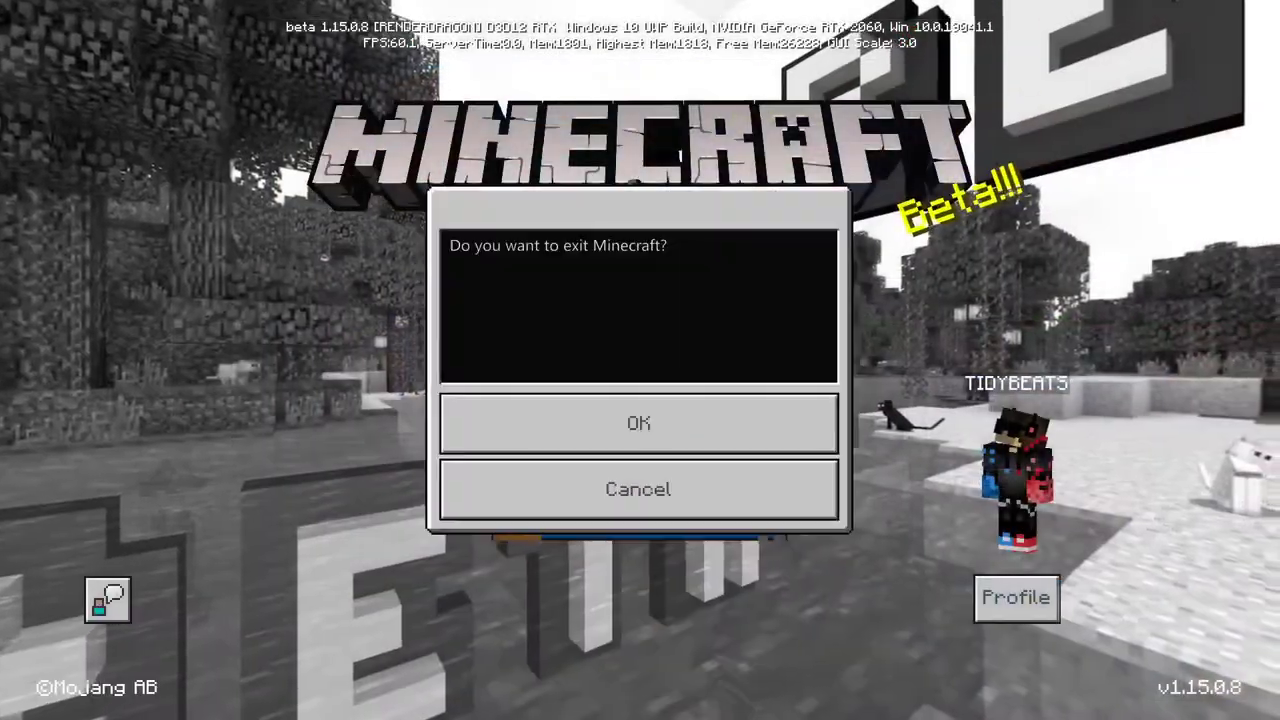
pyautogui.press('Return')
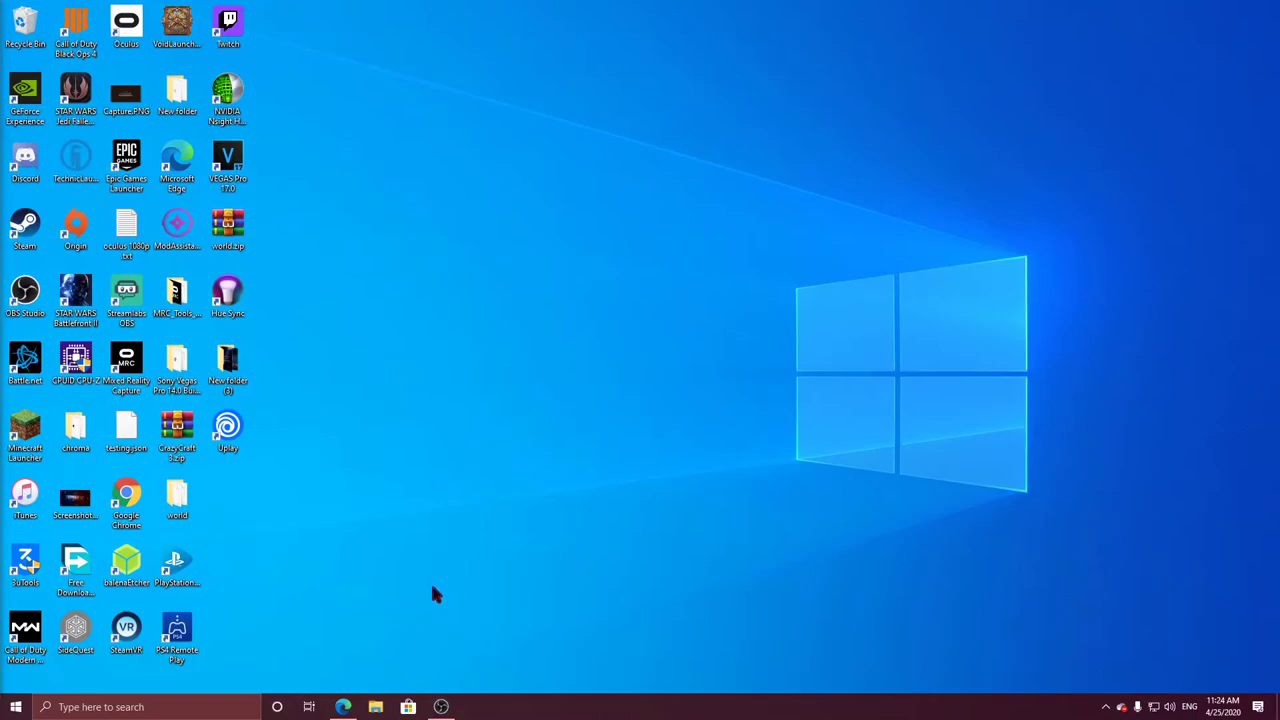
# Open the Windows Run dialog and use it to open the %appdata% folder
pyautogui.press('super')
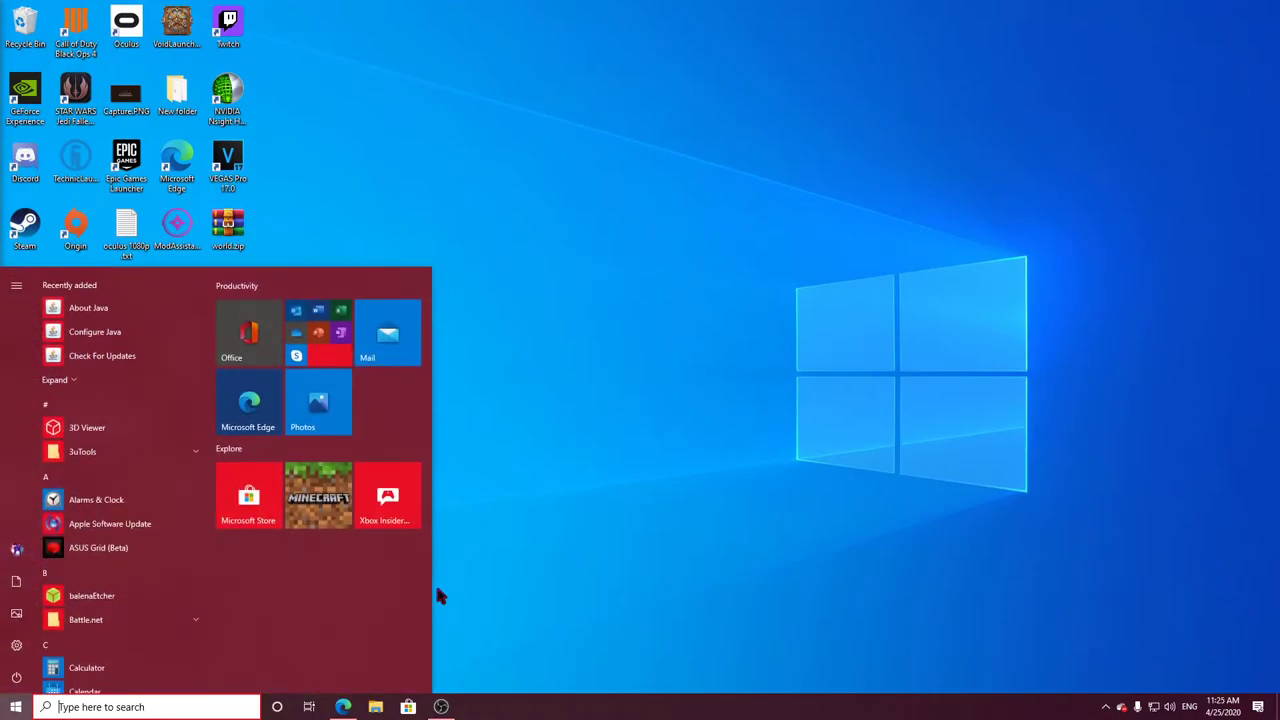
pyautogui.write('run')
pyautogui.press('Return')
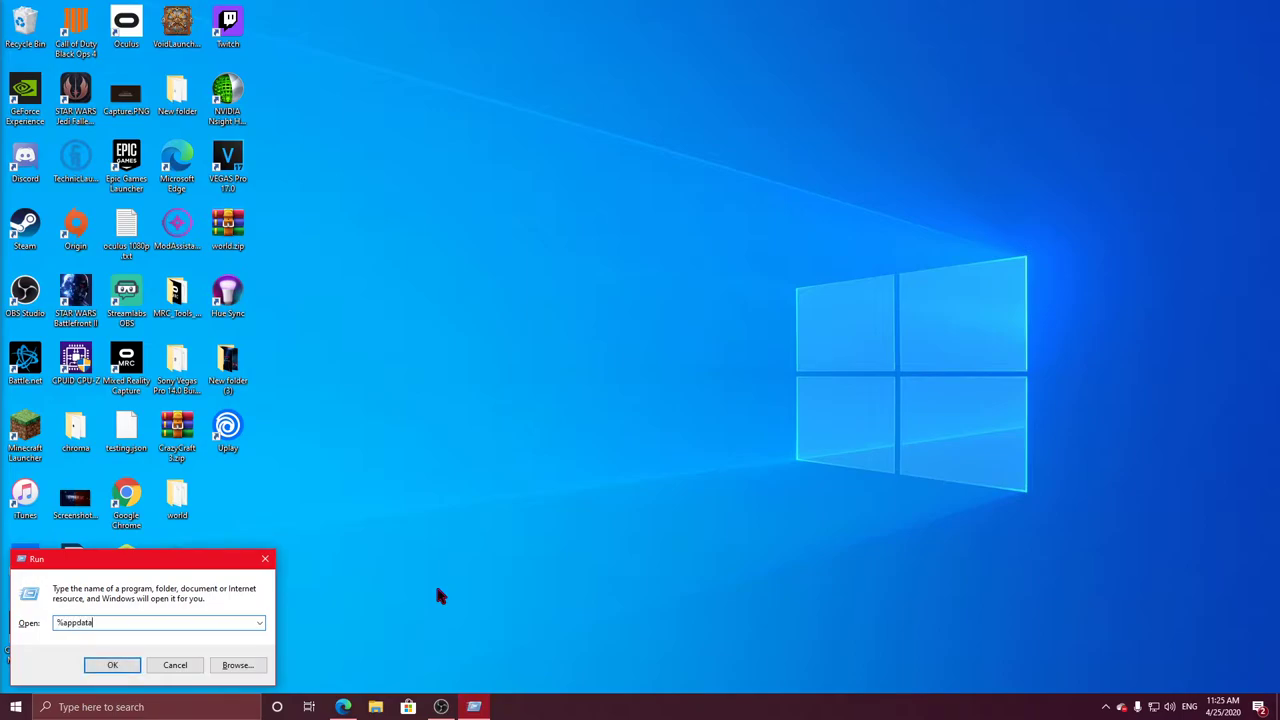
pyautogui.press('Return')
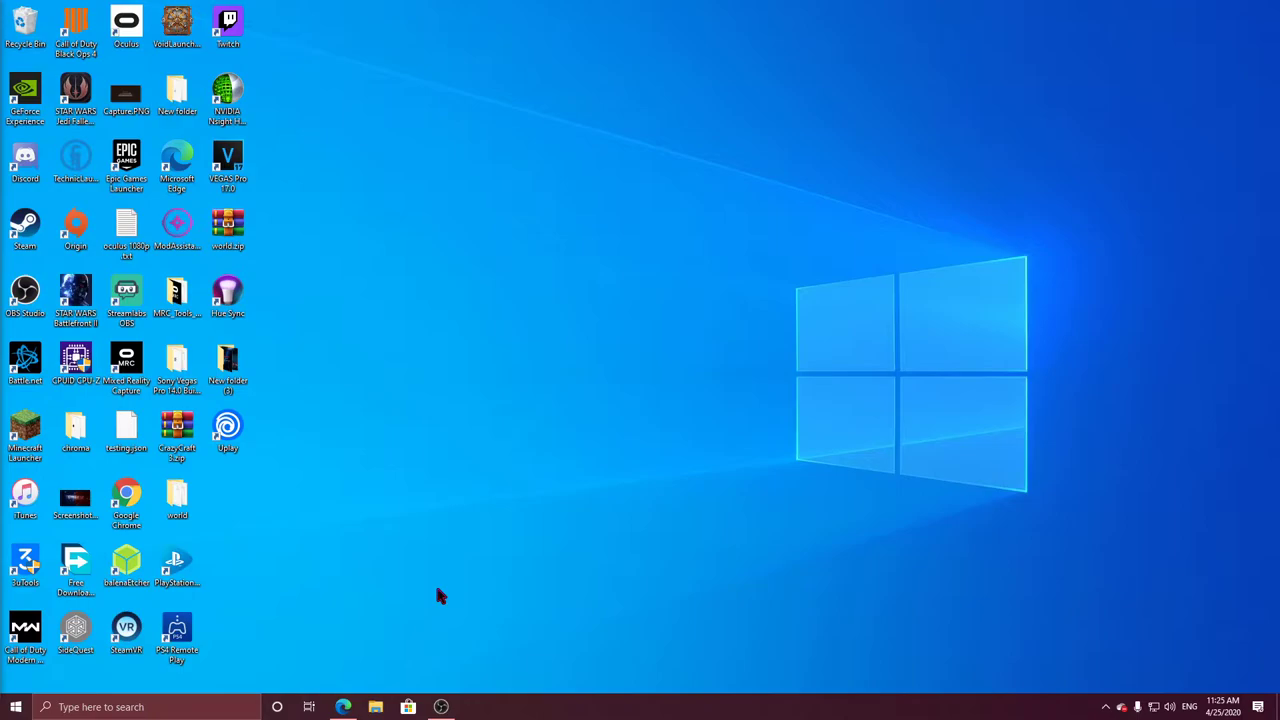
# Go from the Roaming folder up to AppData and open the Packages folder inside Local
pyautogui.moveTo(0, 94); pyautogui.dragTo(995, 0)
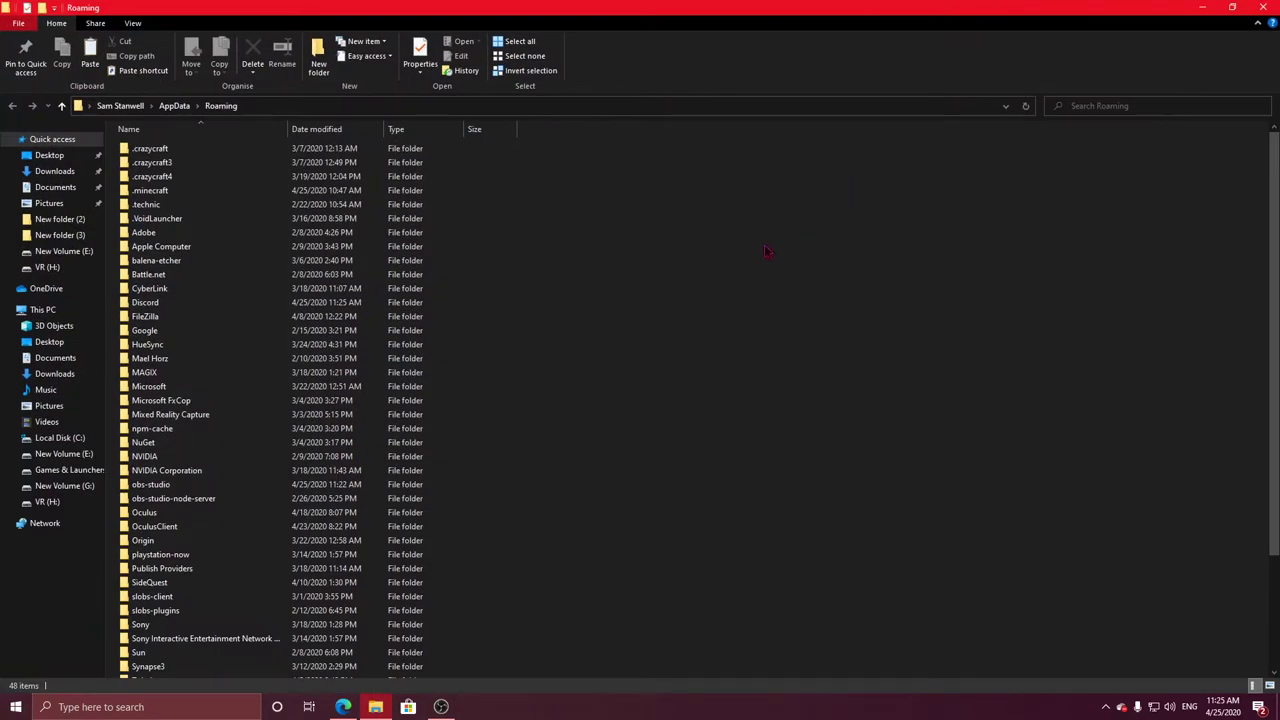
pyautogui.click(174, 106)
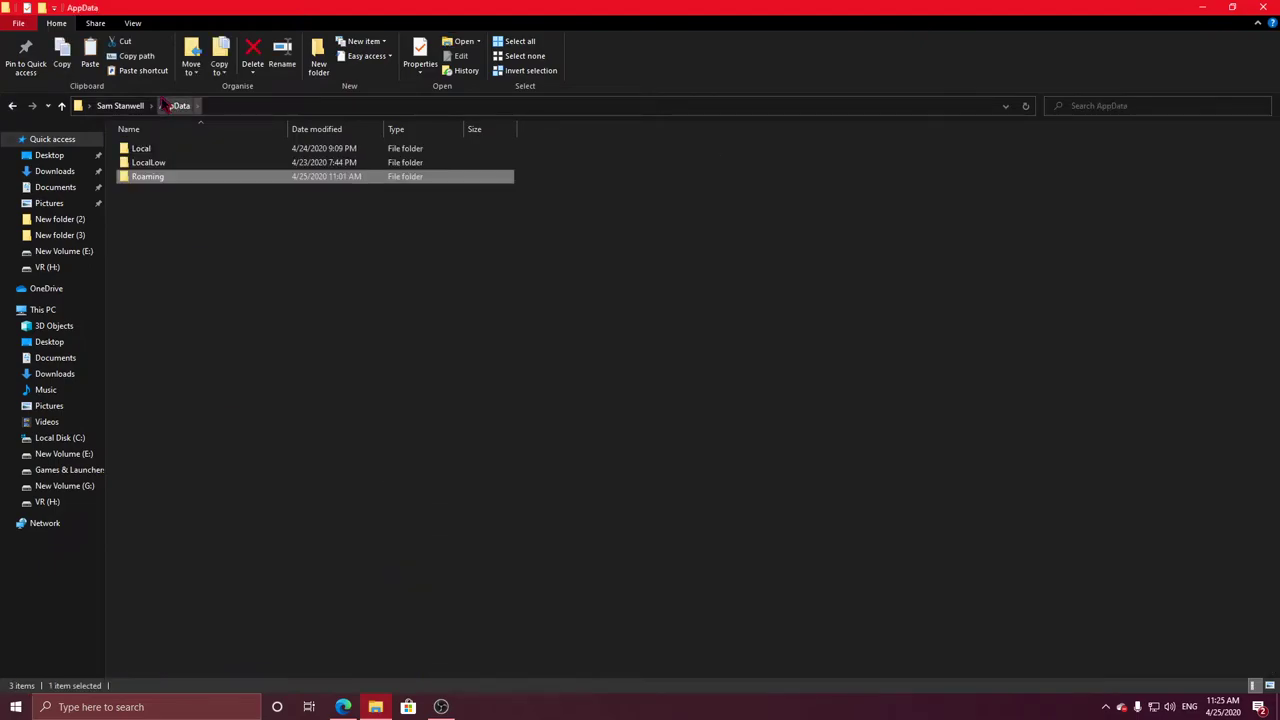
pyautogui.doubleClick(148, 149)
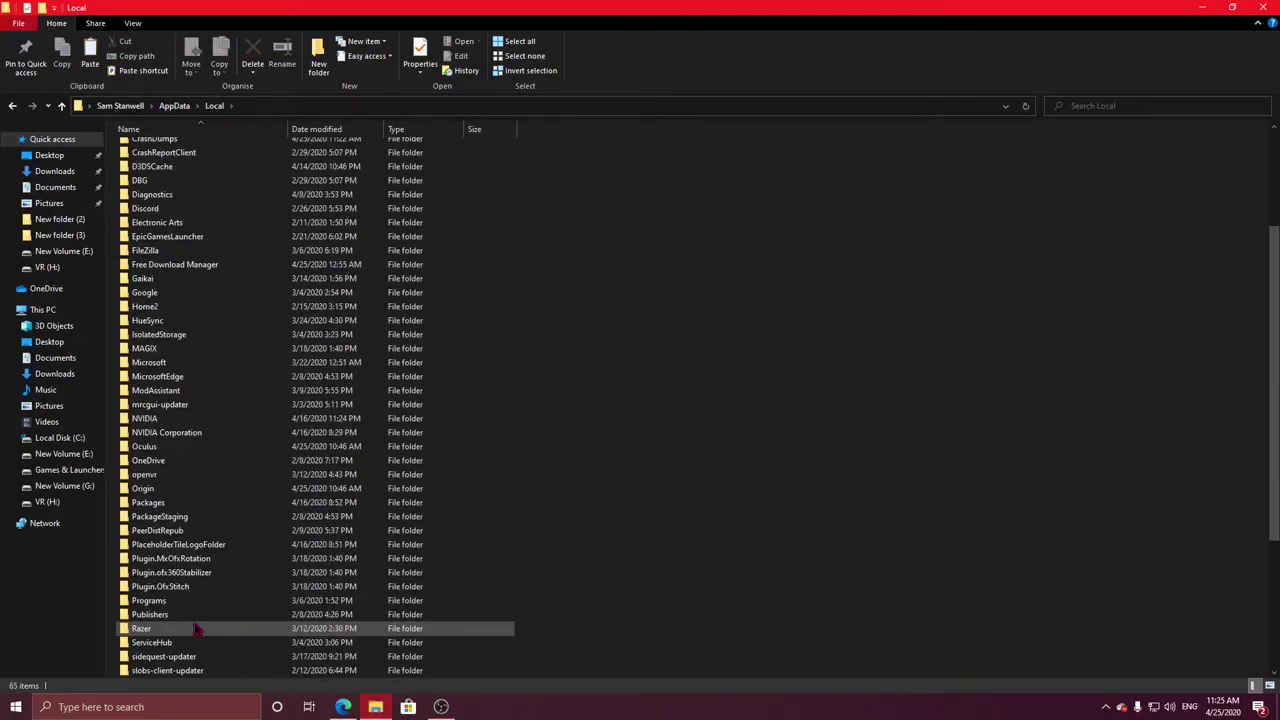
pyautogui.scroll(-4, 214, 620)
pyautogui.click(160, 504)
pyautogui.doubleClick(164, 506)
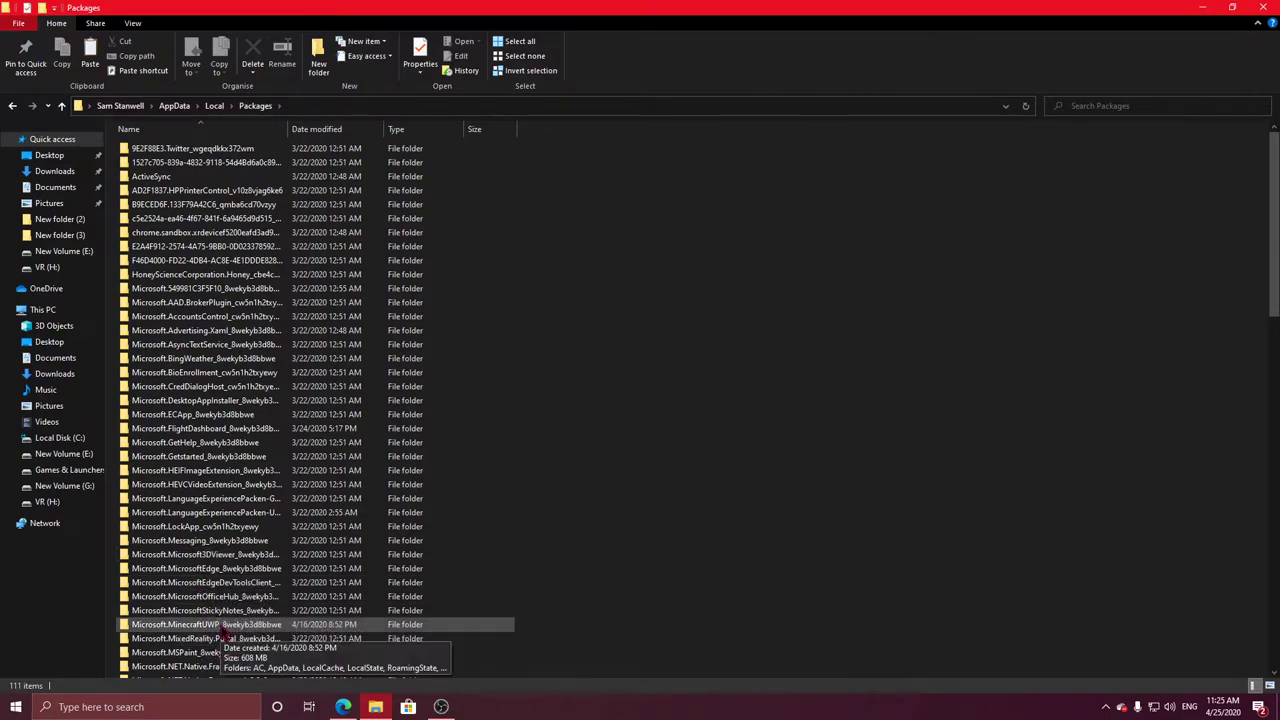
# Open the Microsoft.MinecraftUWP_8wekyb3d8bbwe package and go through LocalState and premium_cache to the world_templates folder
pyautogui.click(224, 630)
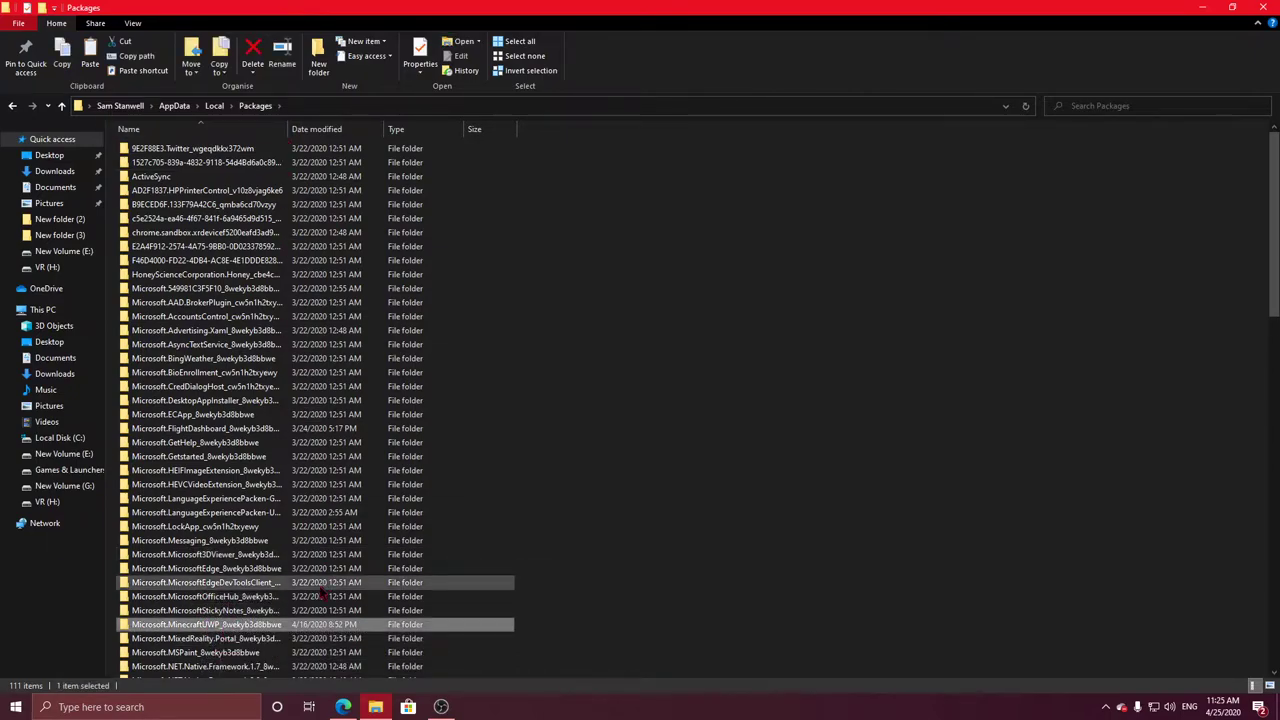
pyautogui.doubleClick(212, 626)
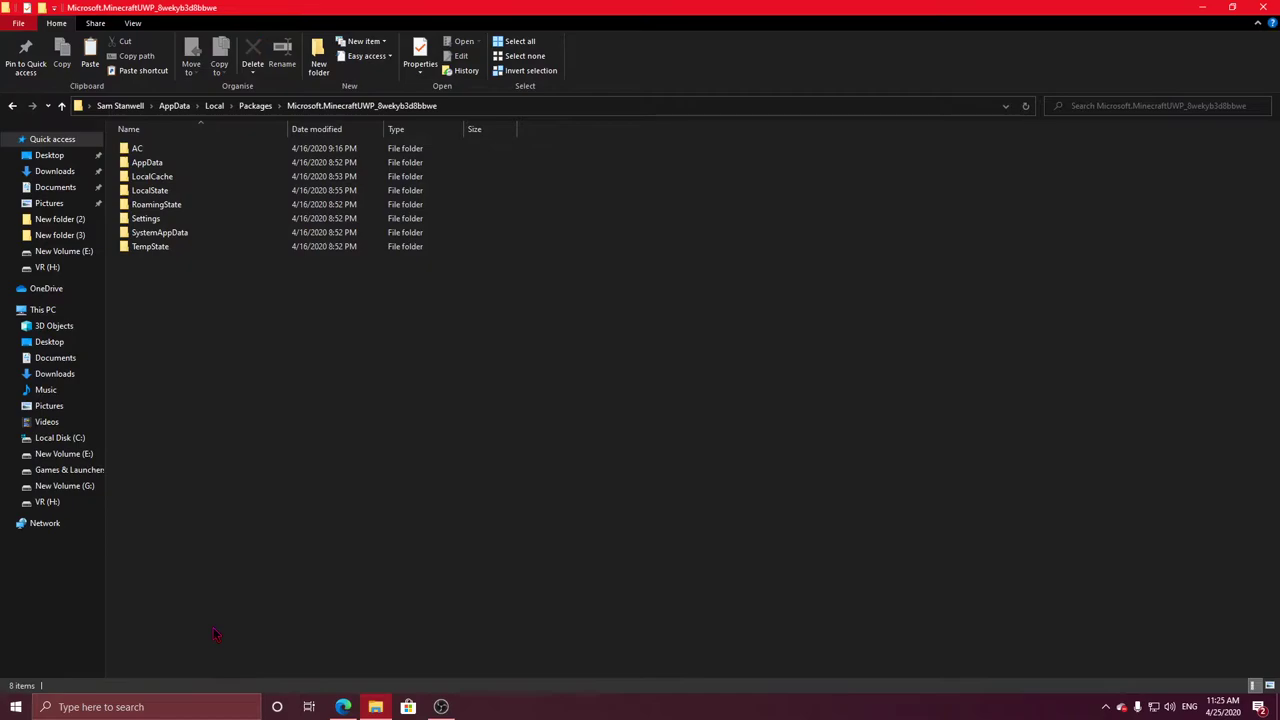
pyautogui.doubleClick(172, 191)
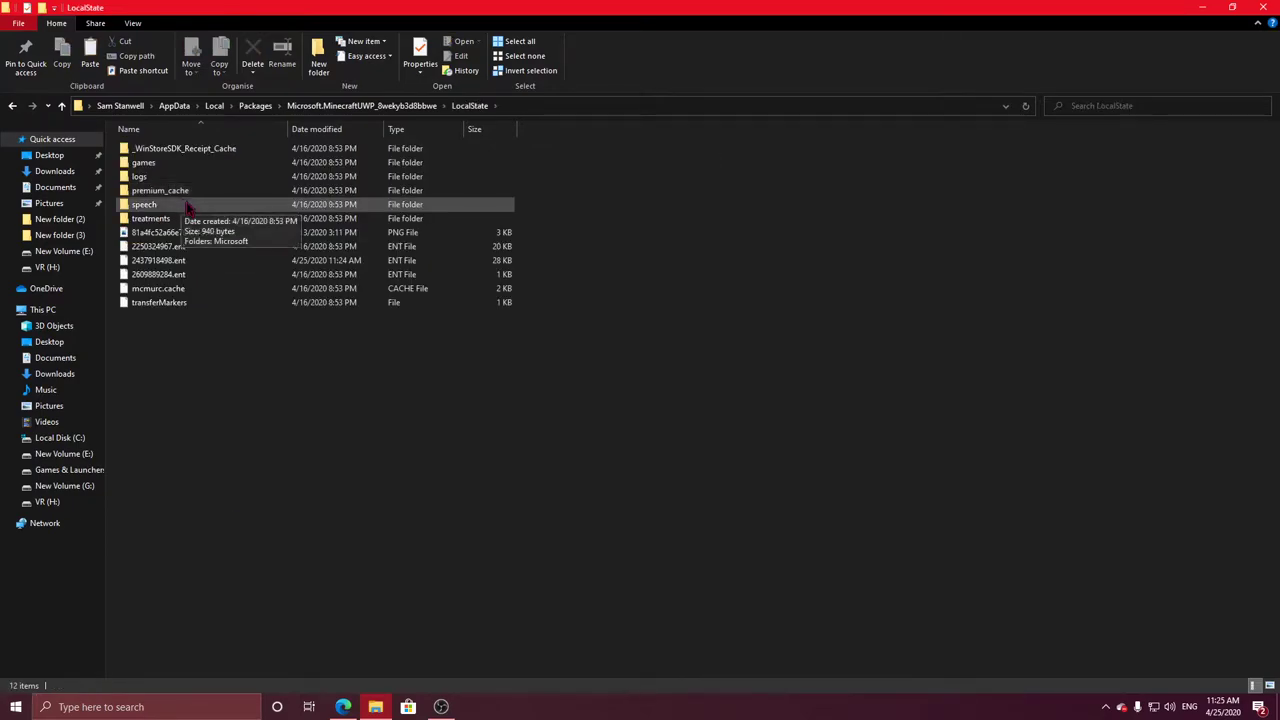
pyautogui.doubleClick(186, 192)
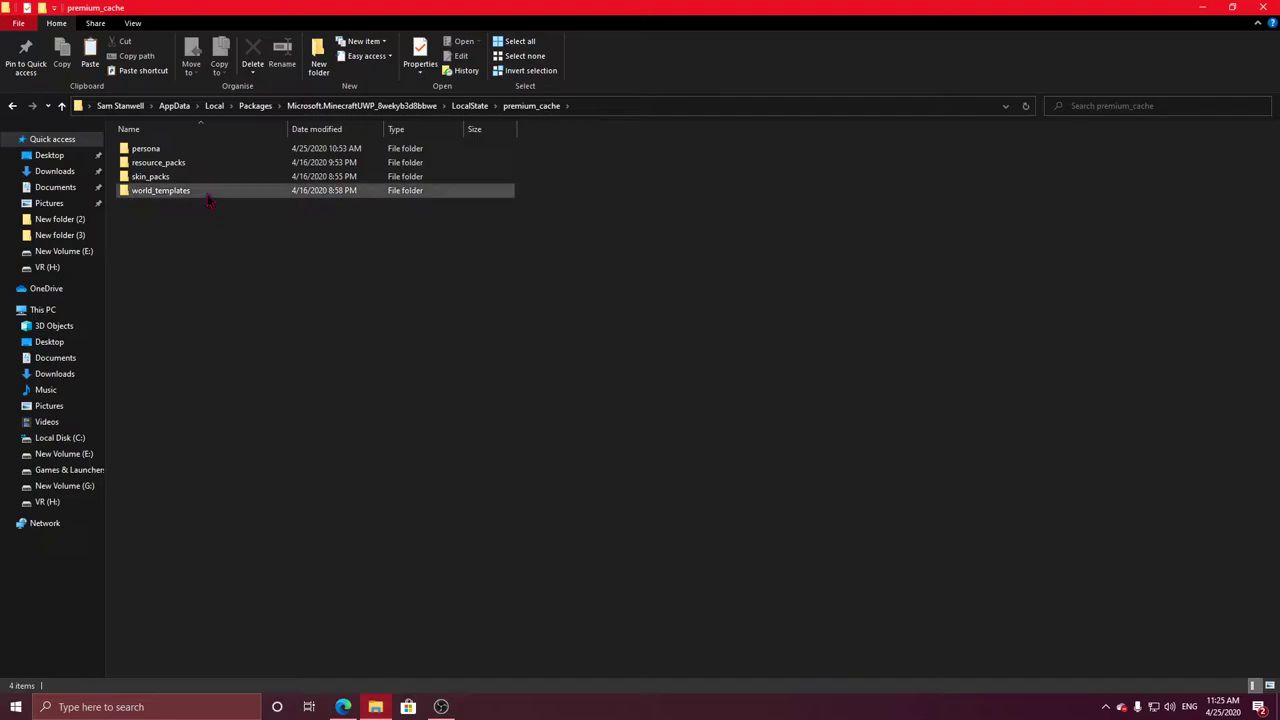
pyautogui.doubleClick(208, 196)
# Open a second File Explorer window and snap it side by side with the world_templates window
pyautogui.moveTo(496, 8); pyautogui.dragTo(1278, 150)
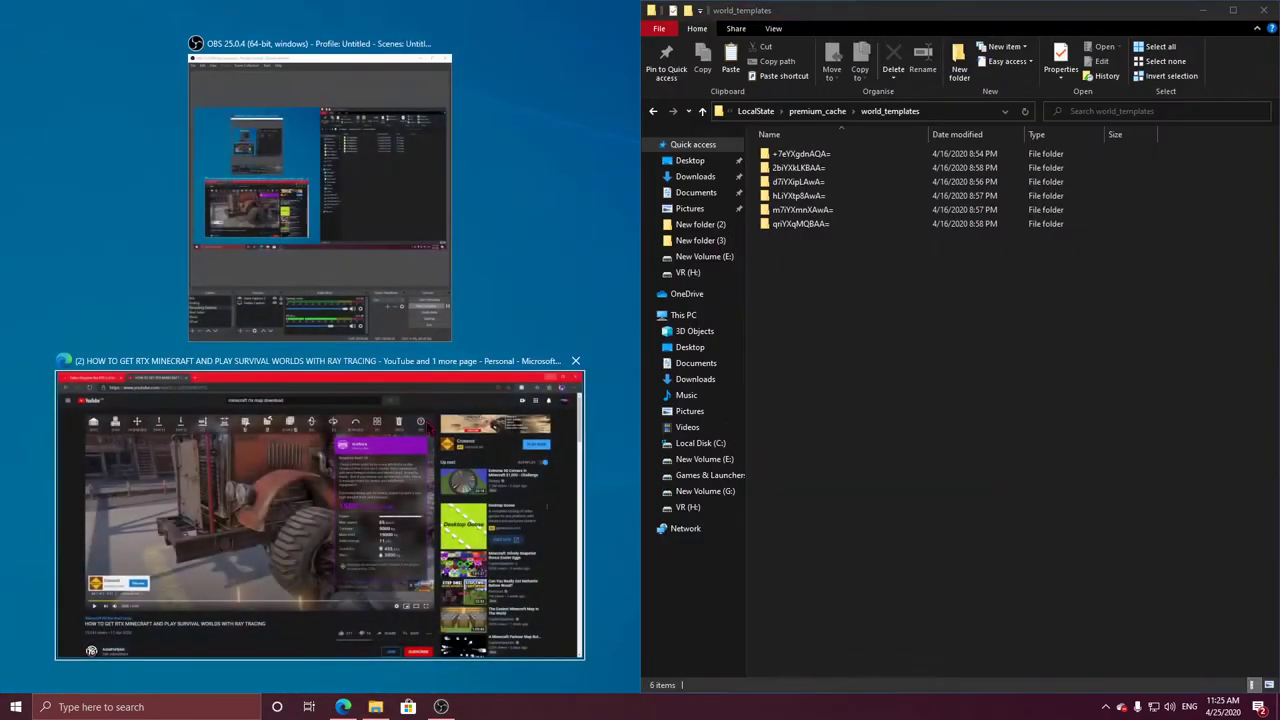
pyautogui.click(591, 196)
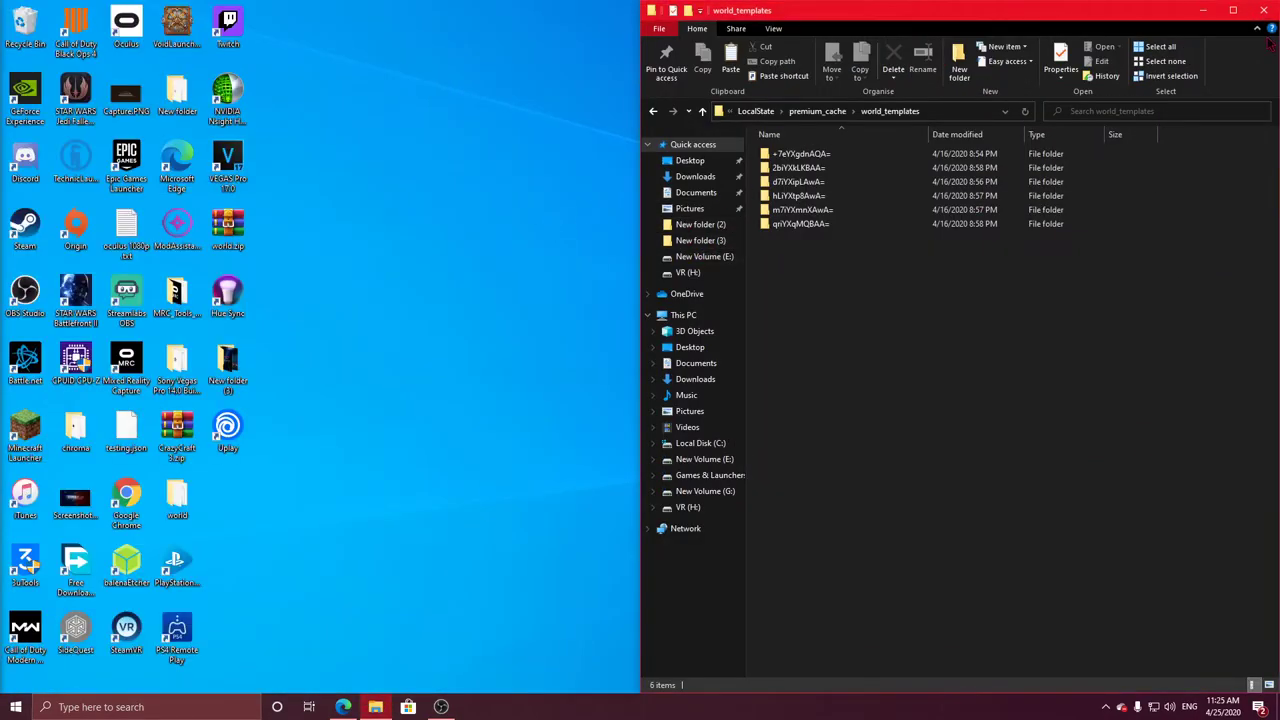
pyautogui.rightClick(393, 706)
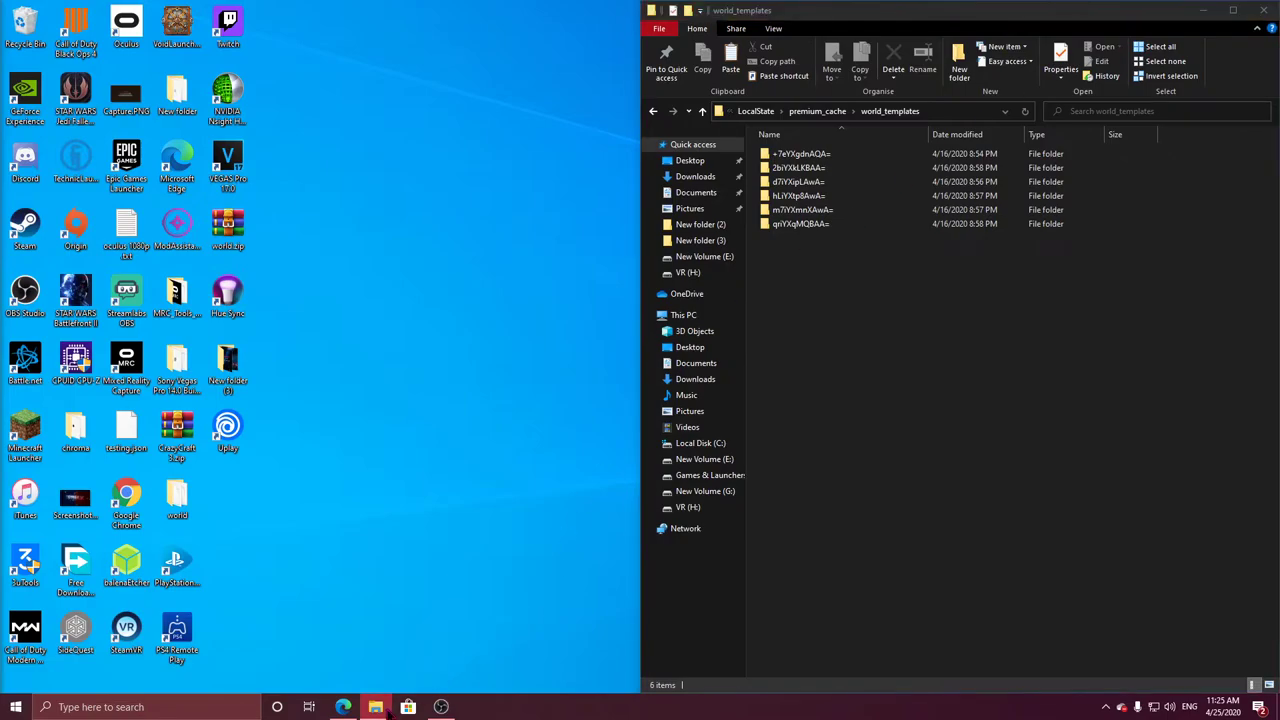
pyautogui.click(391, 635)
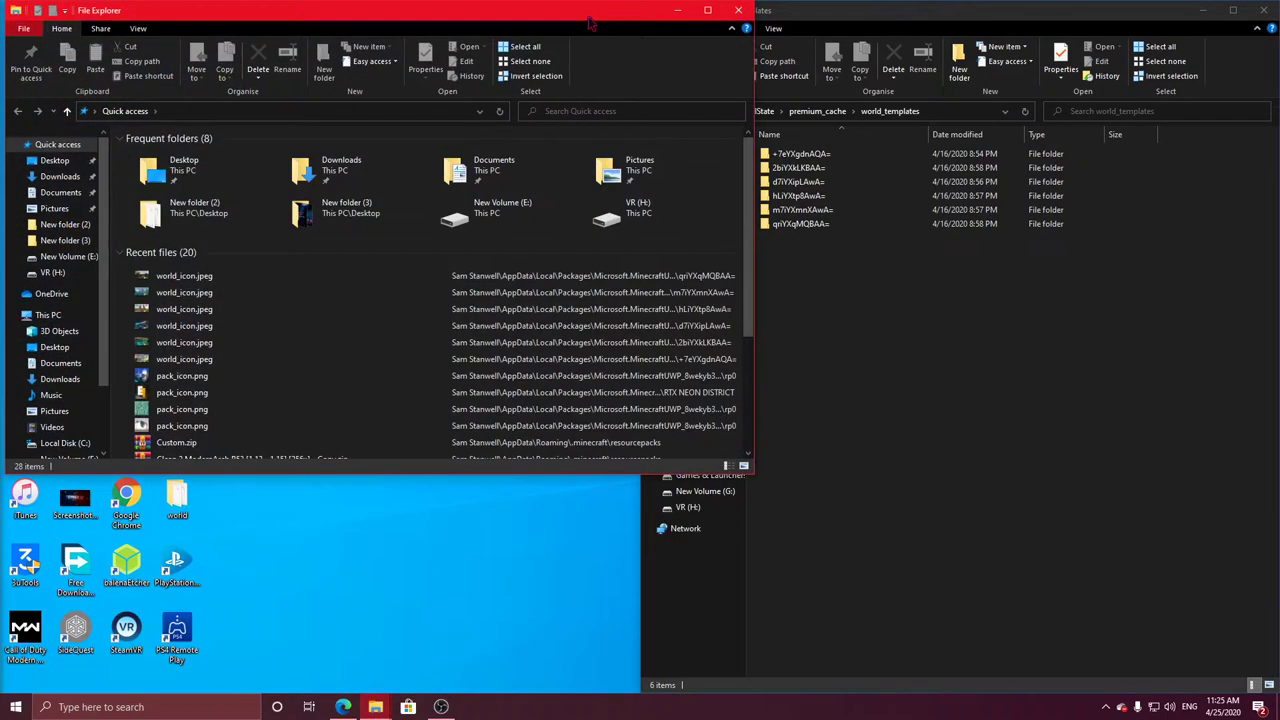
pyautogui.moveTo(591, 22); pyautogui.dragTo(1, 230)
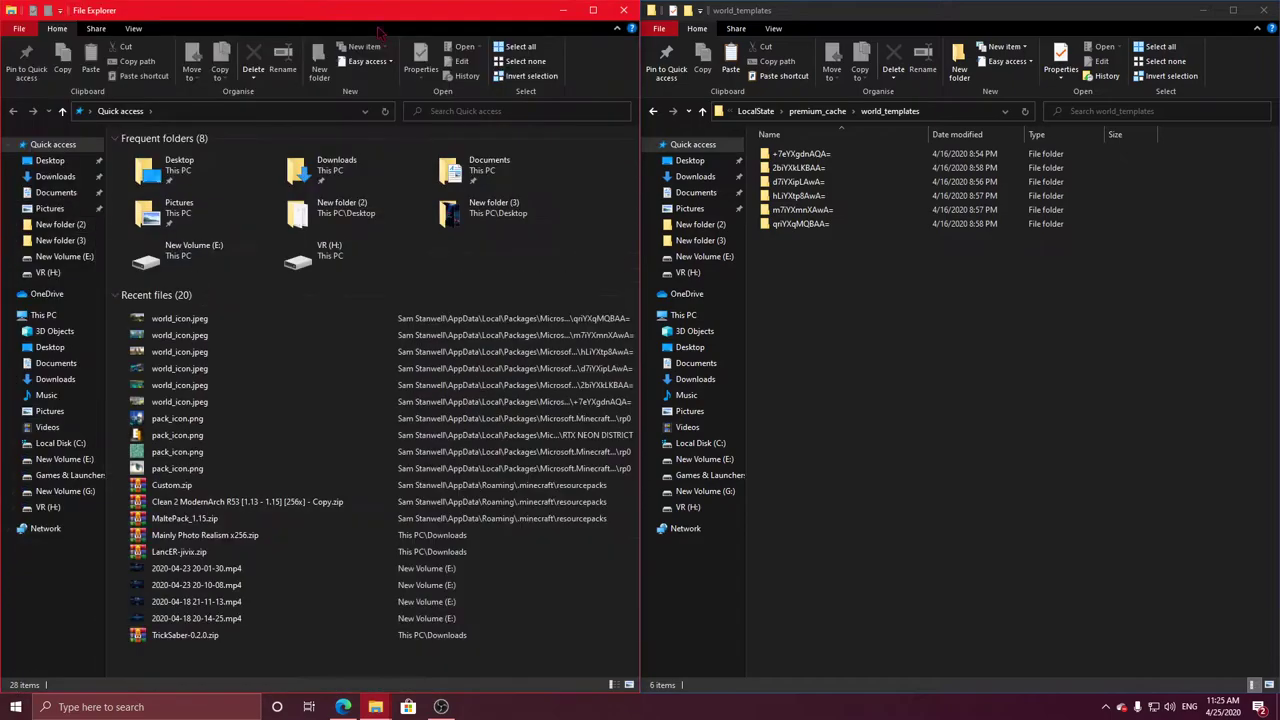
# In the second File Explorer window, go to the AppData folder and open Local and its Packages folder
pyautogui.click(240, 128)
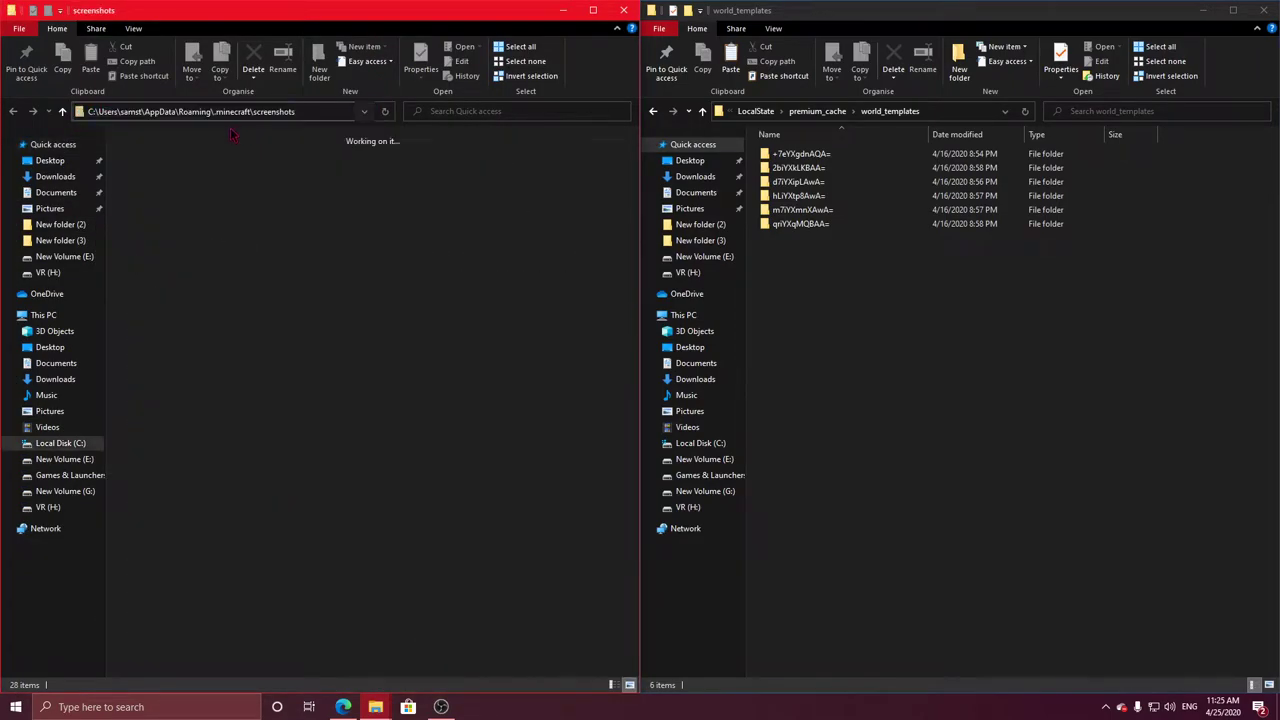
pyautogui.click(149, 111)
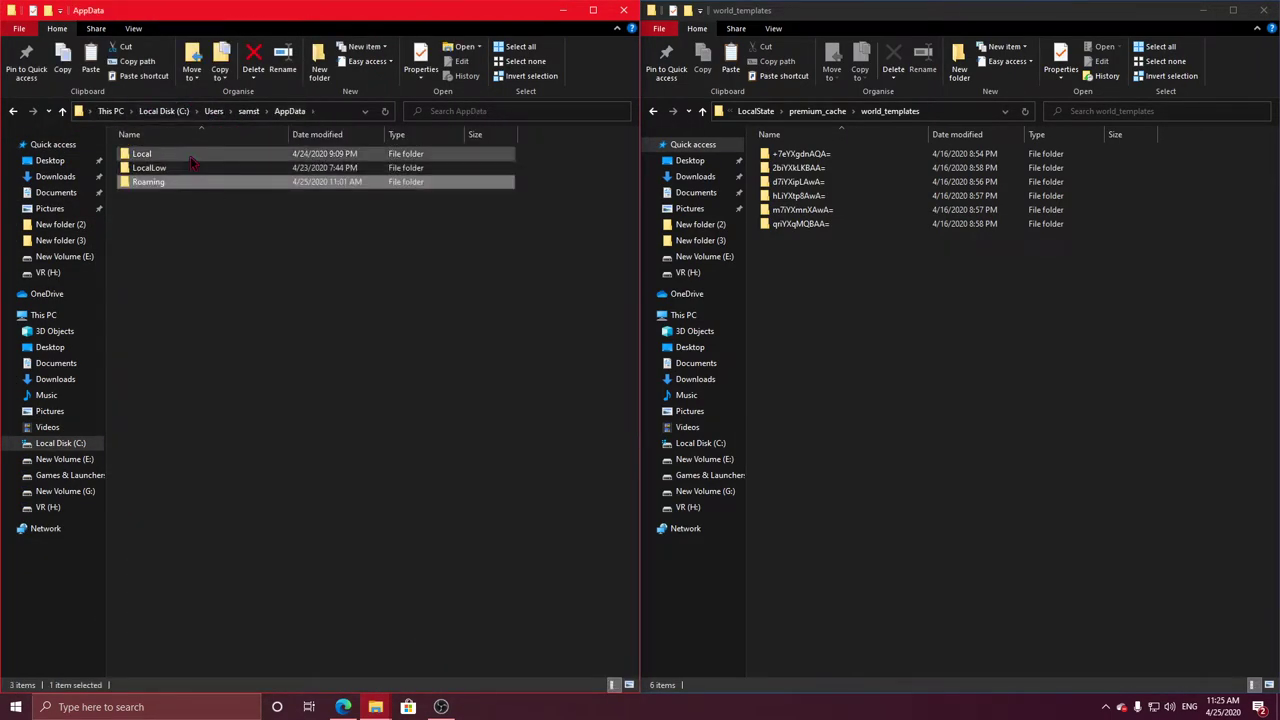
pyautogui.doubleClick(160, 154)
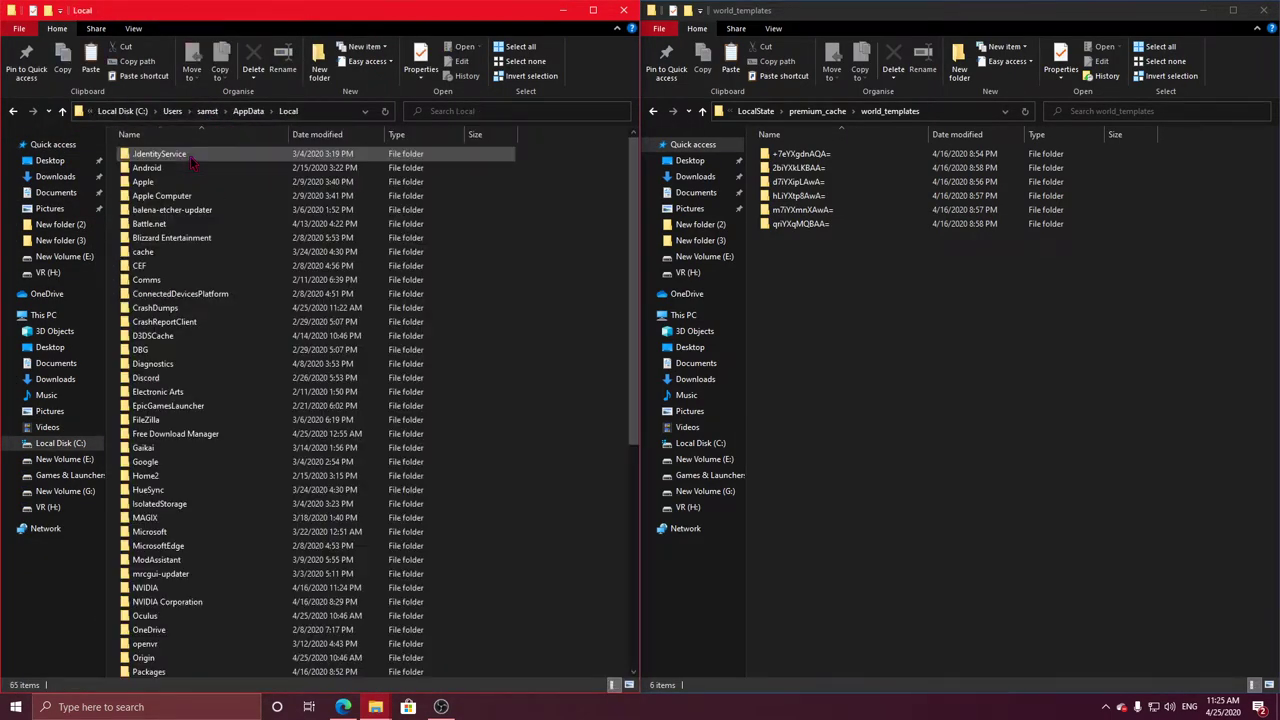
pyautogui.doubleClick(160, 672)
# Find the Microsoft.MinecraftUWP_8wekyb3d8bbwe package in the second window and open its LocalState folder
pyautogui.scroll(6, 237, 475)
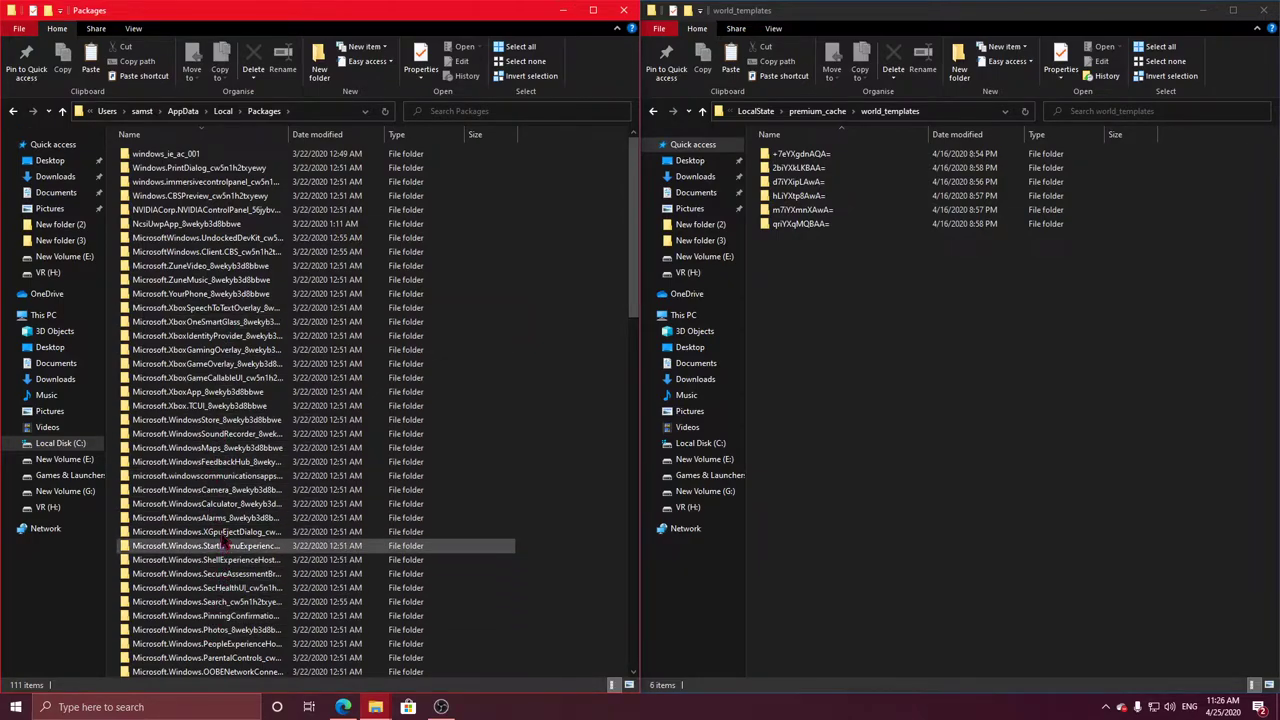
pyautogui.scroll(-5, 225, 545)
pyautogui.scroll(-15, 223, 585)
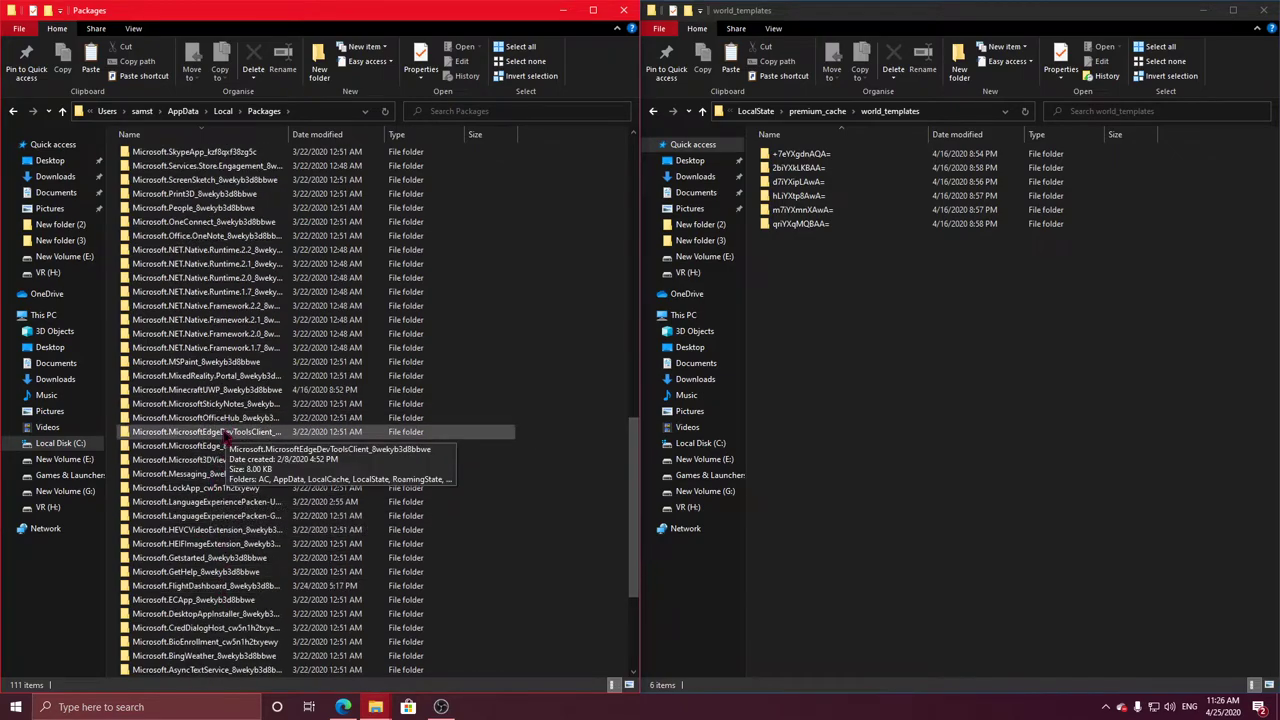
pyautogui.doubleClick(238, 390)
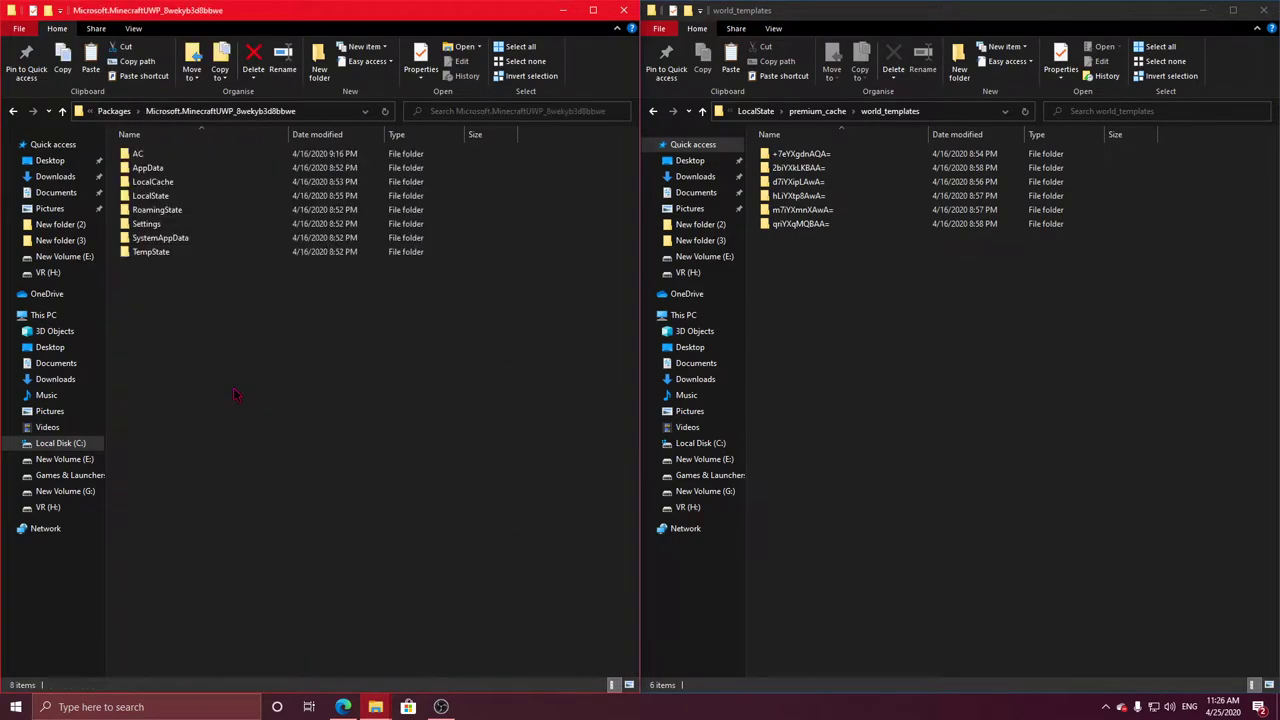
pyautogui.doubleClick(195, 200)
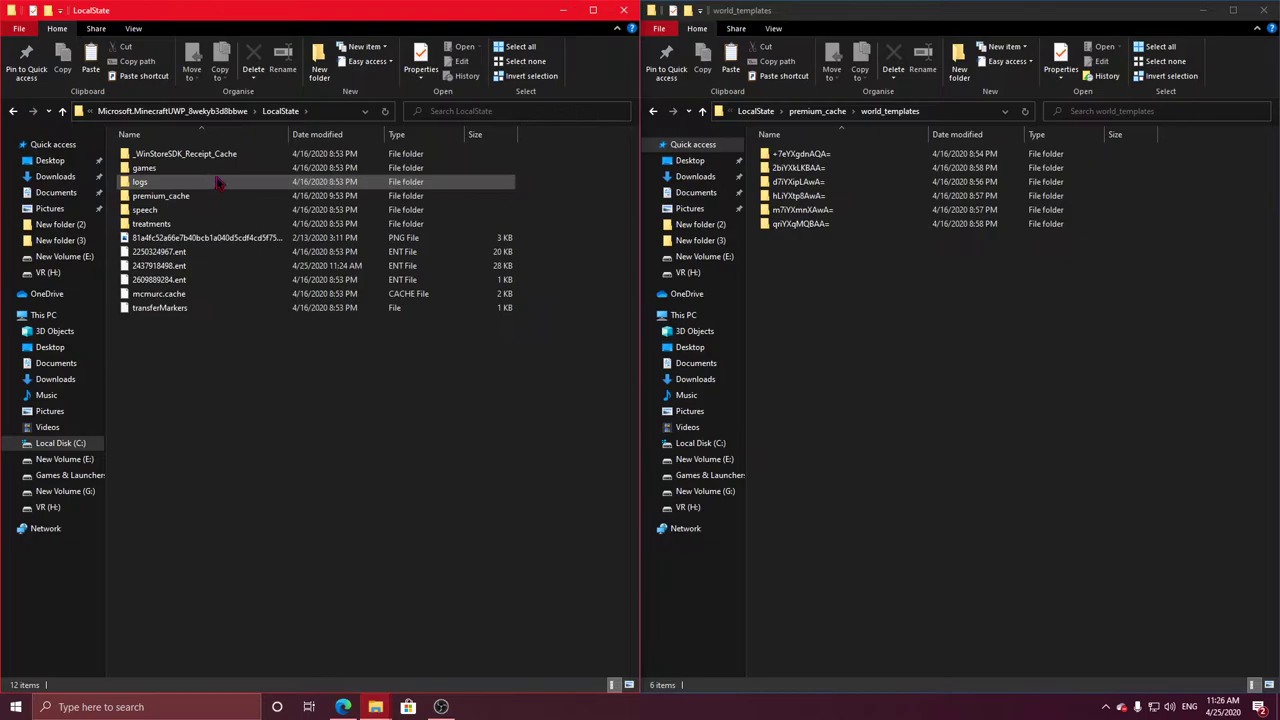
# View the world_icon.jpeg of the m7iYXmnXAwA= world template, close the image and return to world_templates
pyautogui.click(872, 413)
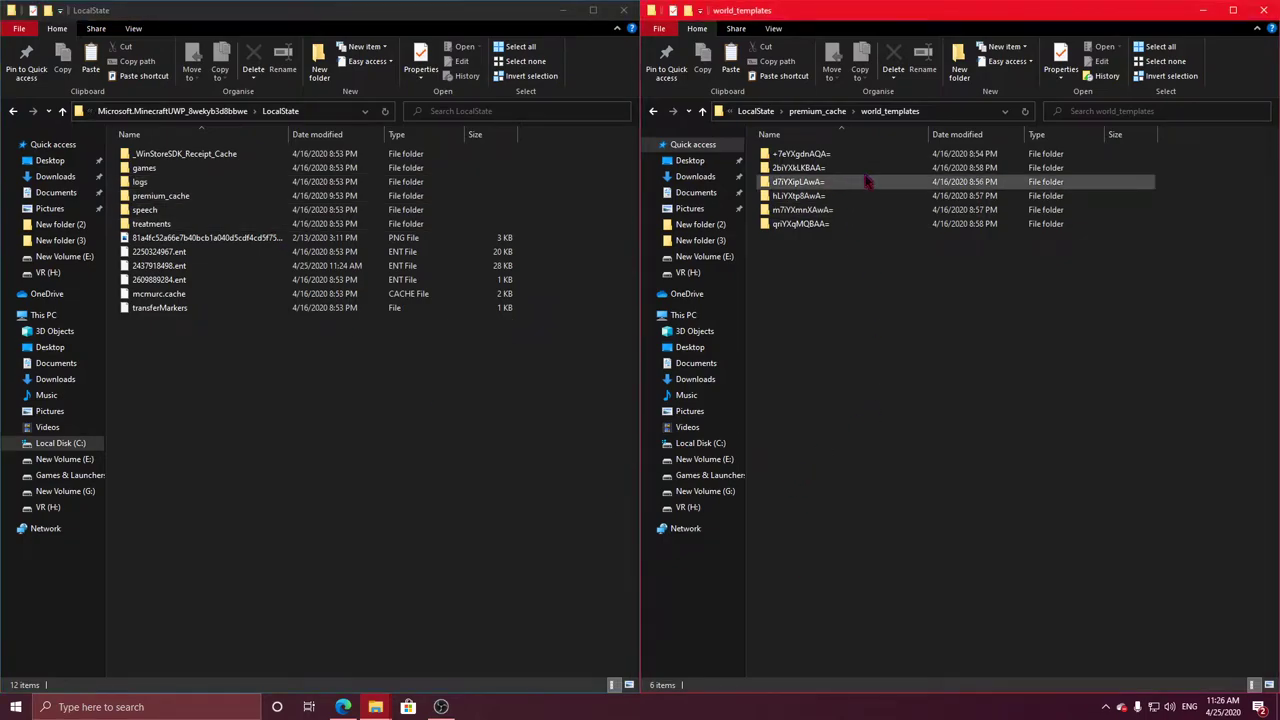
pyautogui.moveTo(845, 292); pyautogui.dragTo(845, 127)
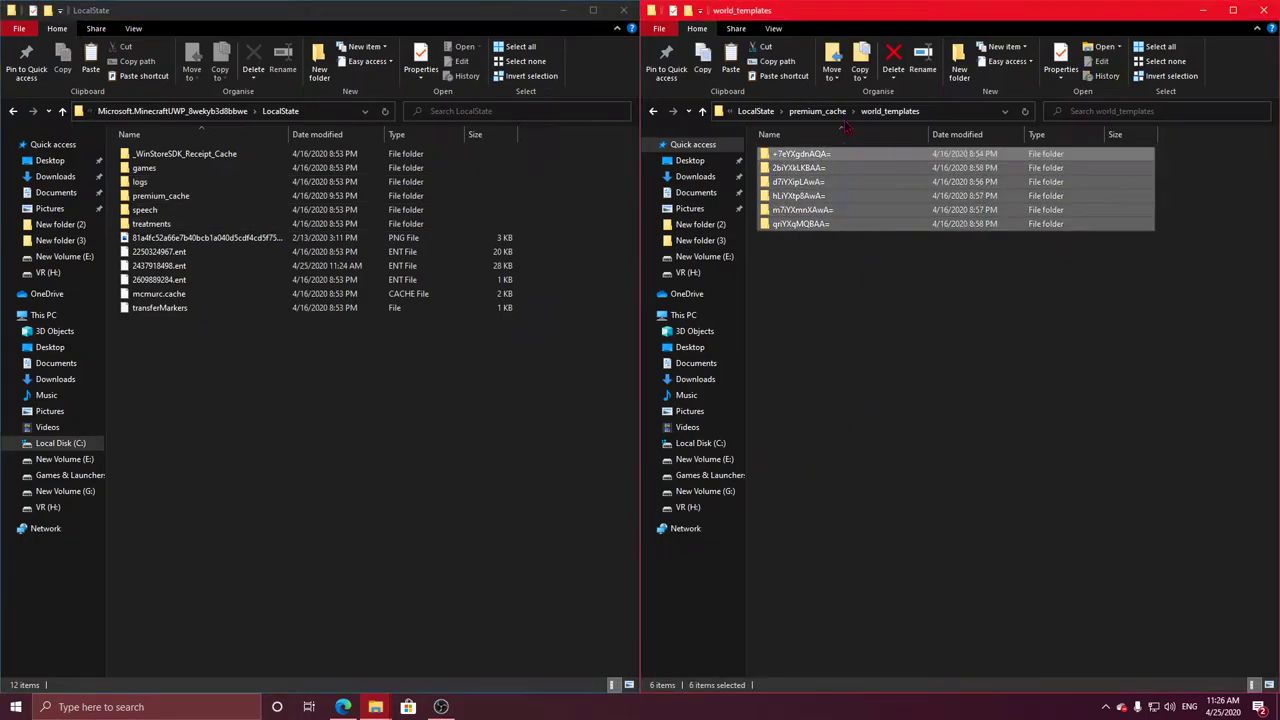
pyautogui.click(906, 331)
pyautogui.doubleClick(893, 210)
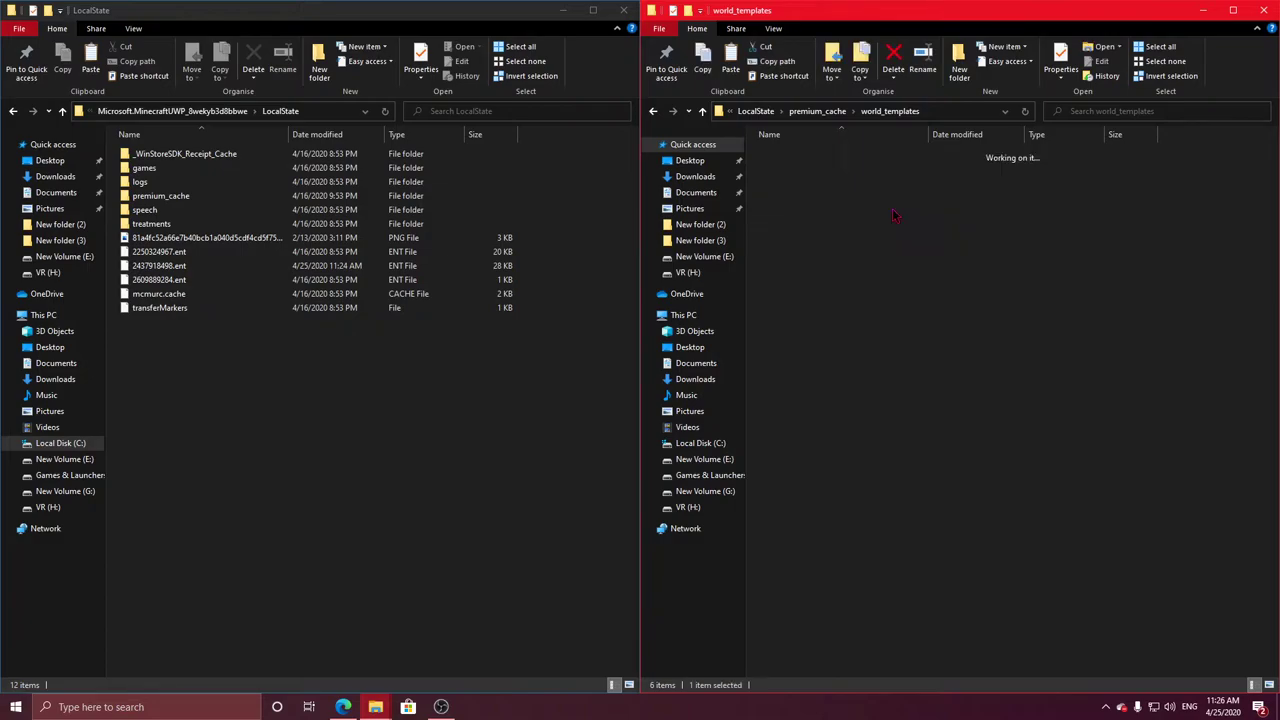
pyautogui.doubleClick(815, 238)
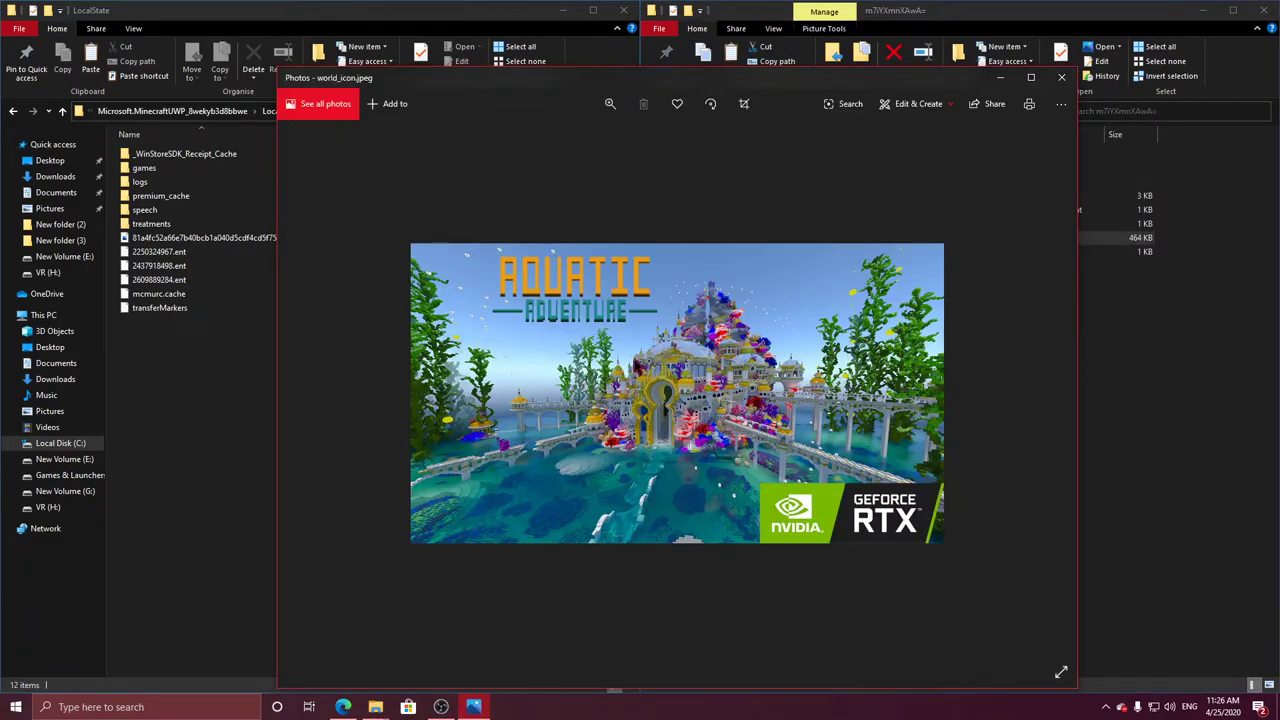
pyautogui.click(1062, 78)
pyautogui.hotkey('alt', 'Up')
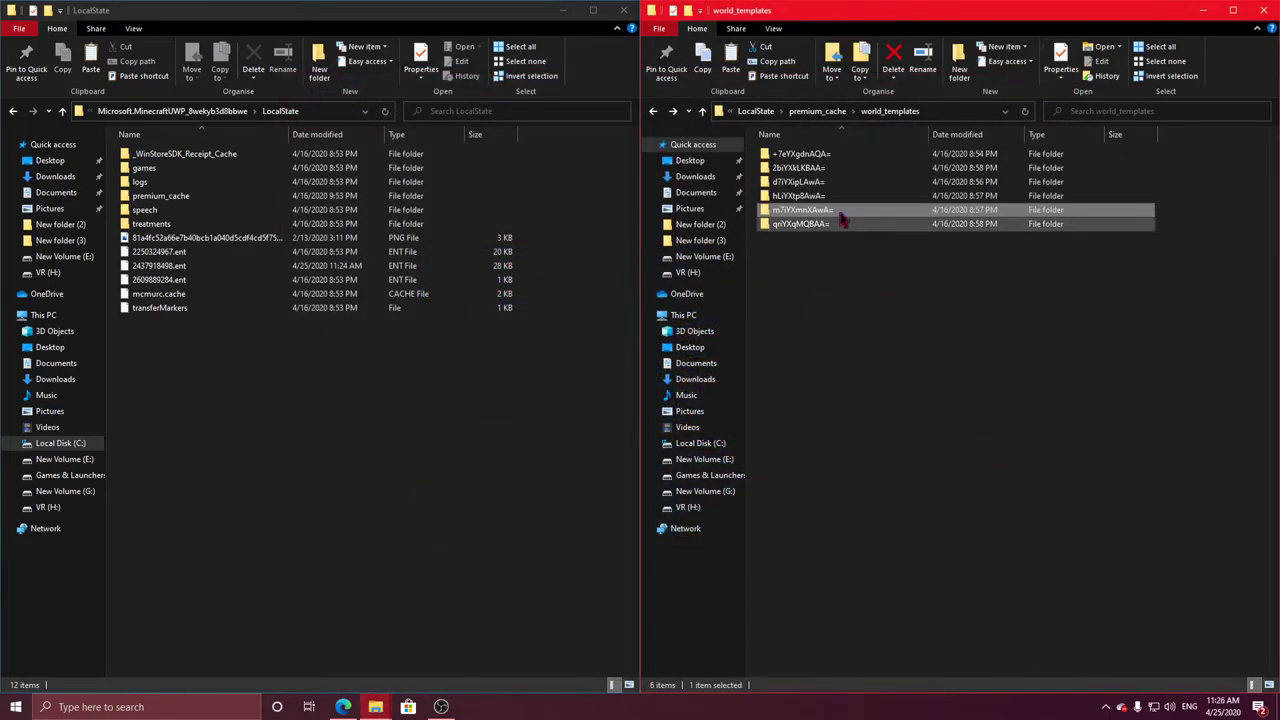
# Open world_icon.jpeg from the qriYXqMQBAA= template folder and tile the image window beneath that folder's window
pyautogui.doubleClick(822, 252)
pyautogui.doubleClick(820, 266)
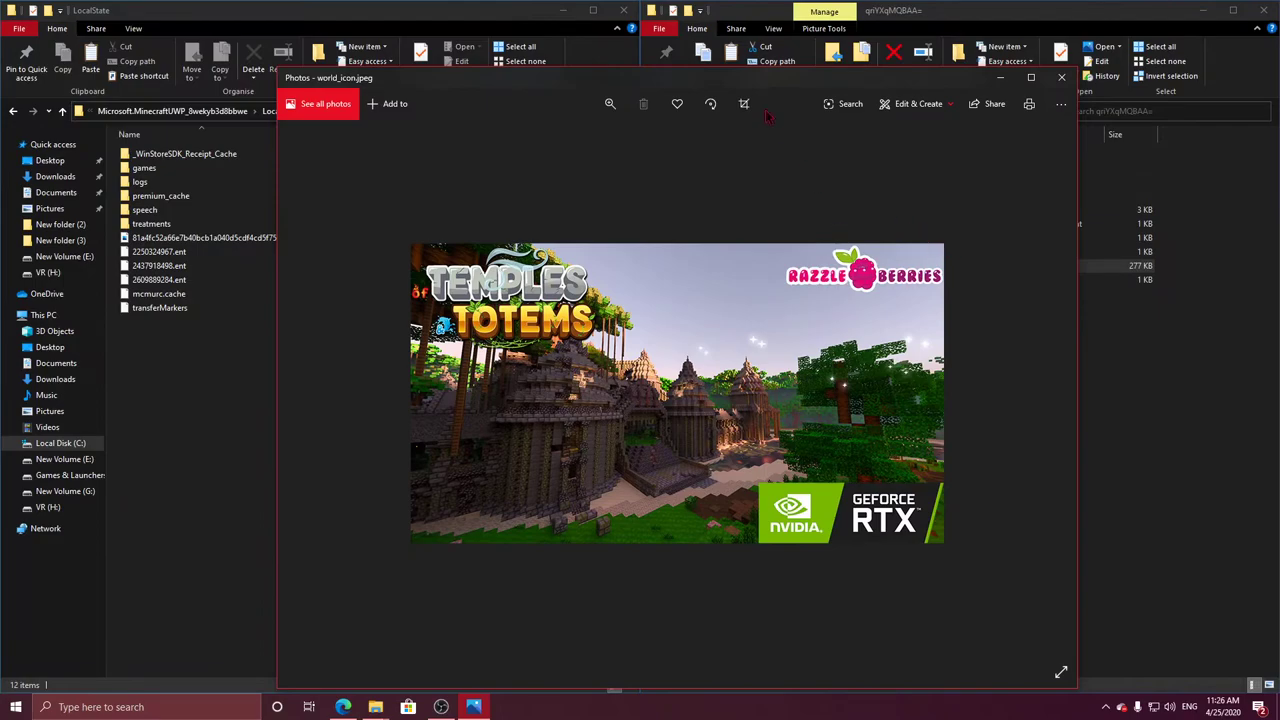
pyautogui.moveTo(741, 80); pyautogui.dragTo(1279, 718)
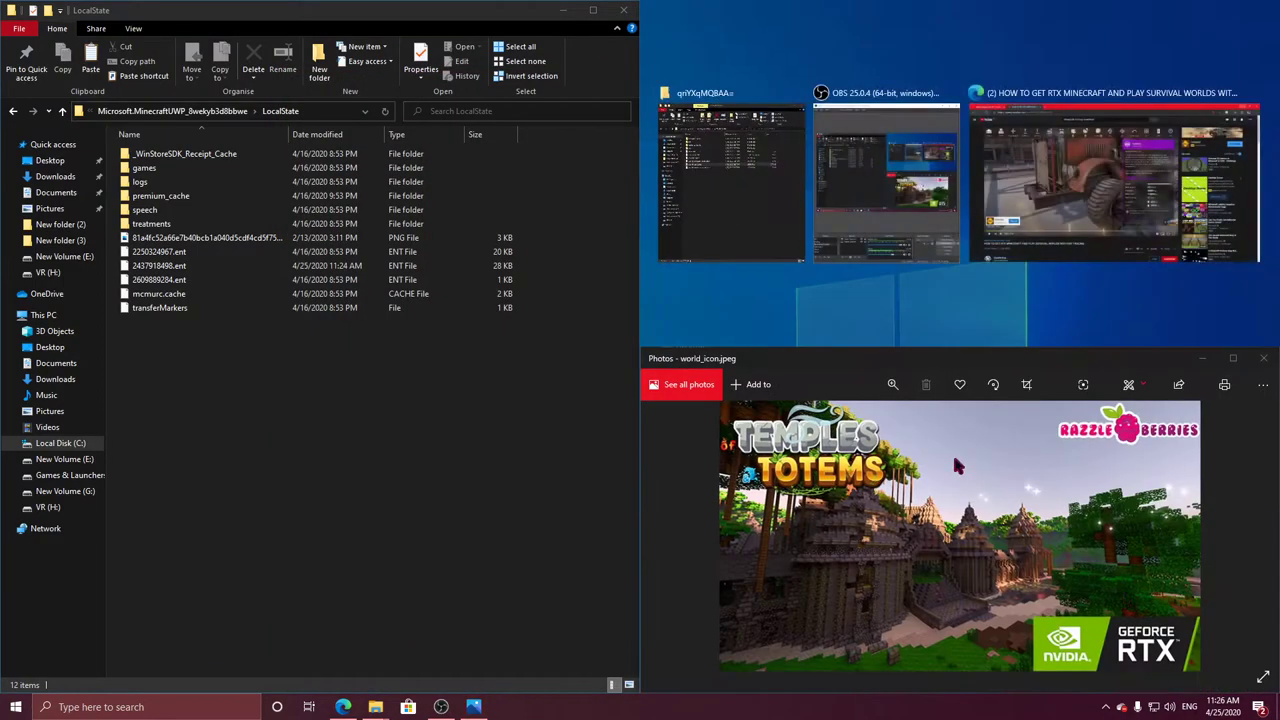
pyautogui.click(732, 180)
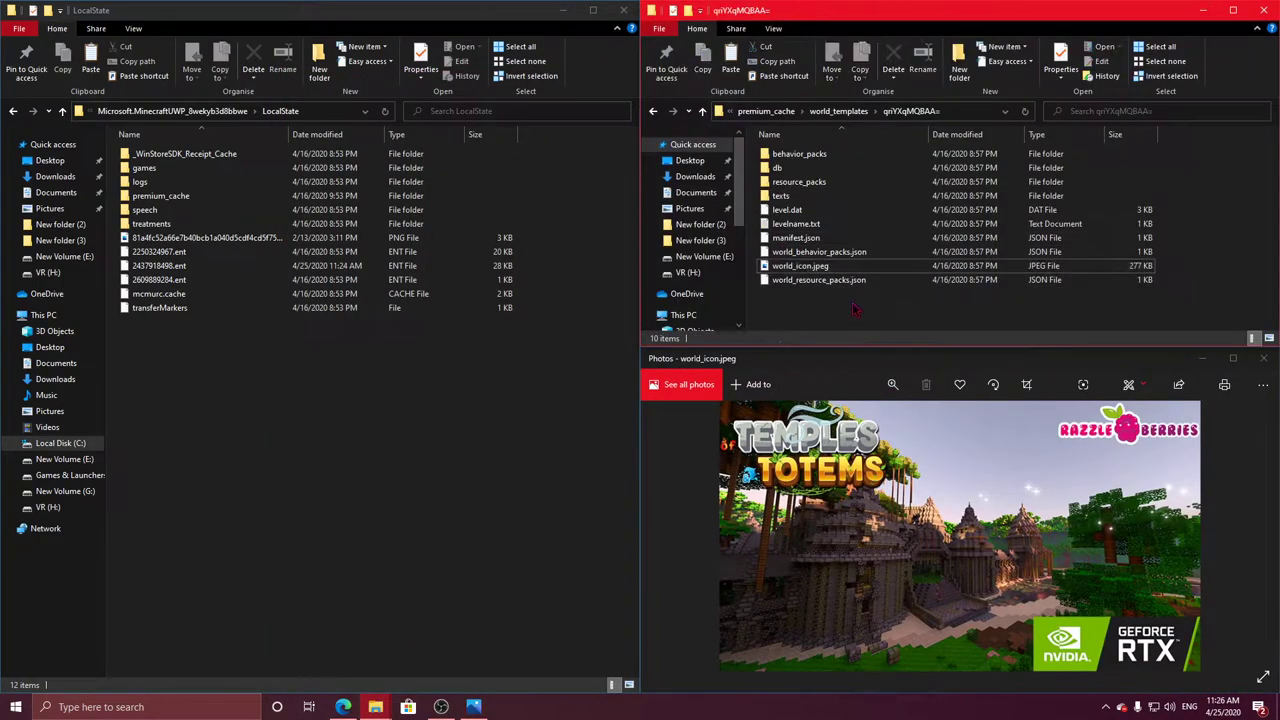
# Open the qriYXqMQBAA= template's resource_packs folder and copy its rp0 folder
pyautogui.doubleClick(800, 183)
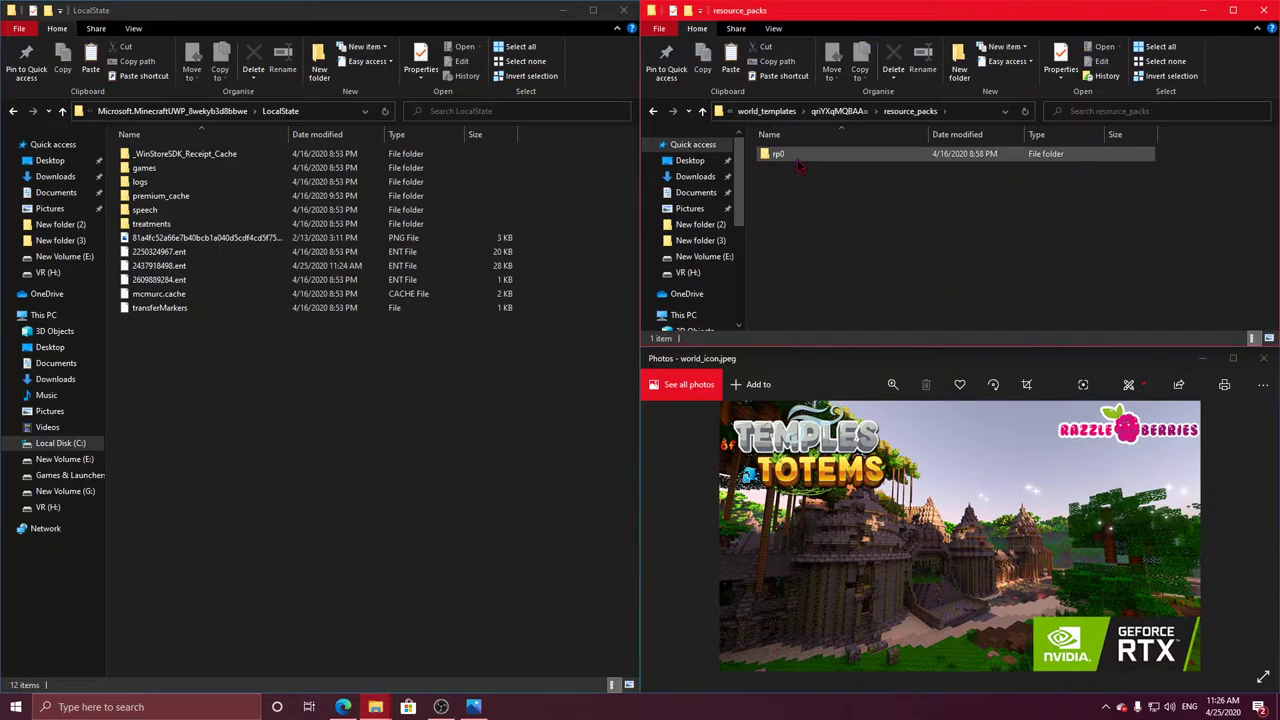
pyautogui.click(779, 159)
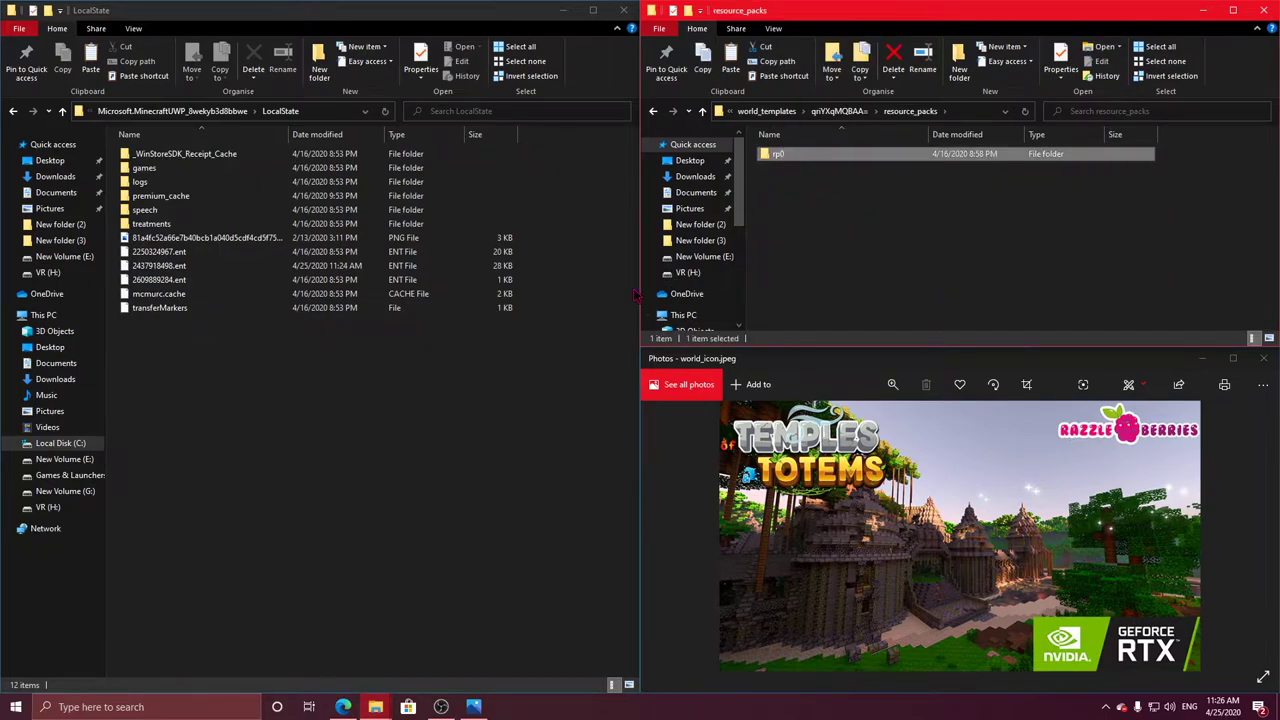
pyautogui.click(172, 383)
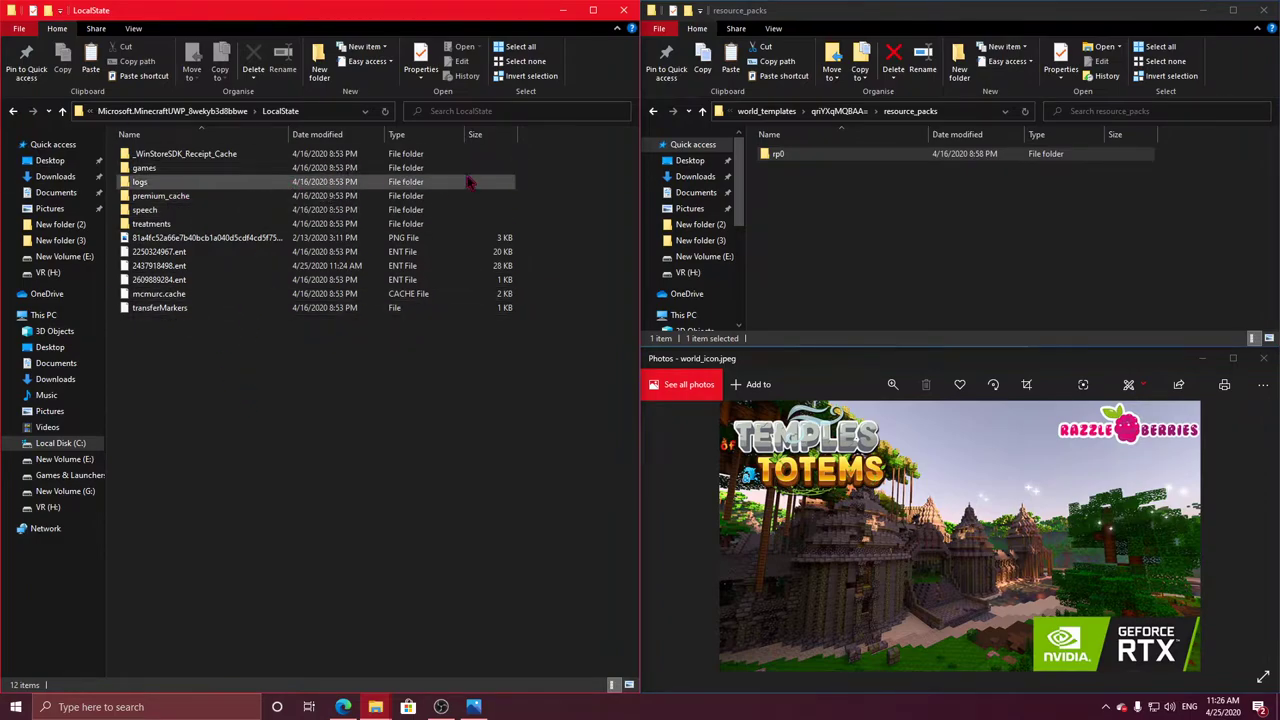
pyautogui.click(818, 157)
pyautogui.rightClick(818, 163)
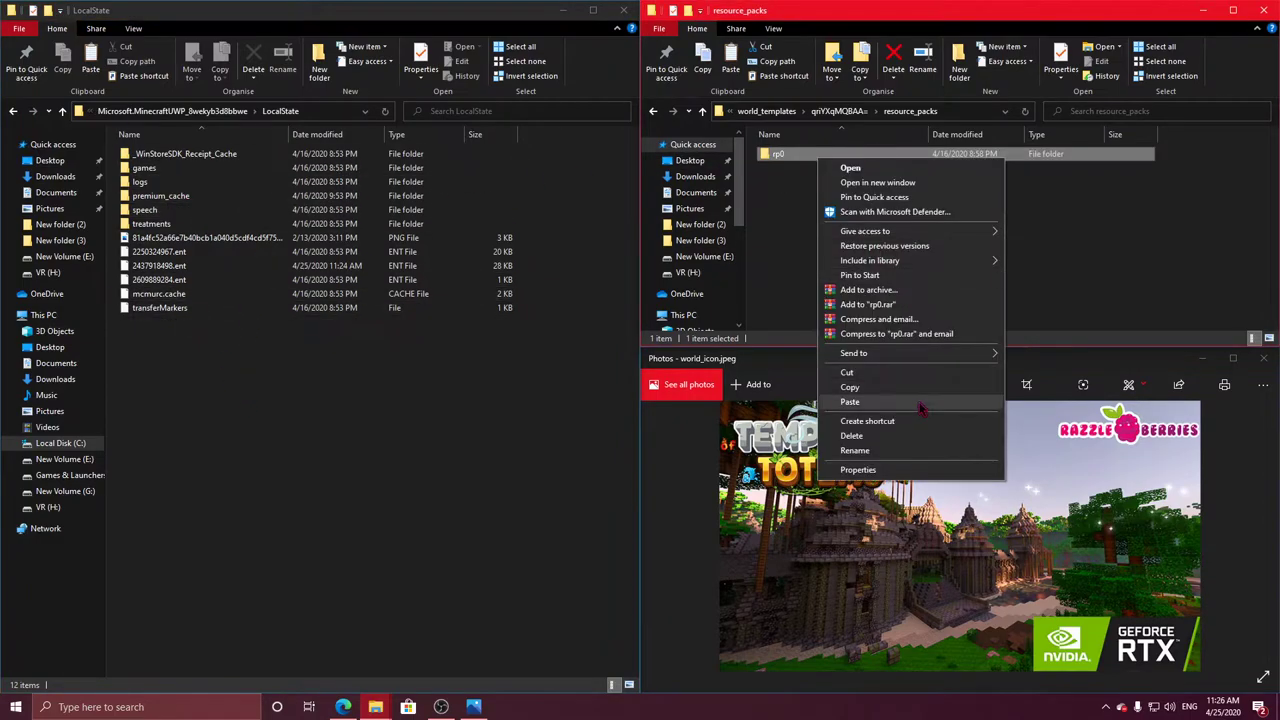
pyautogui.click(870, 382)
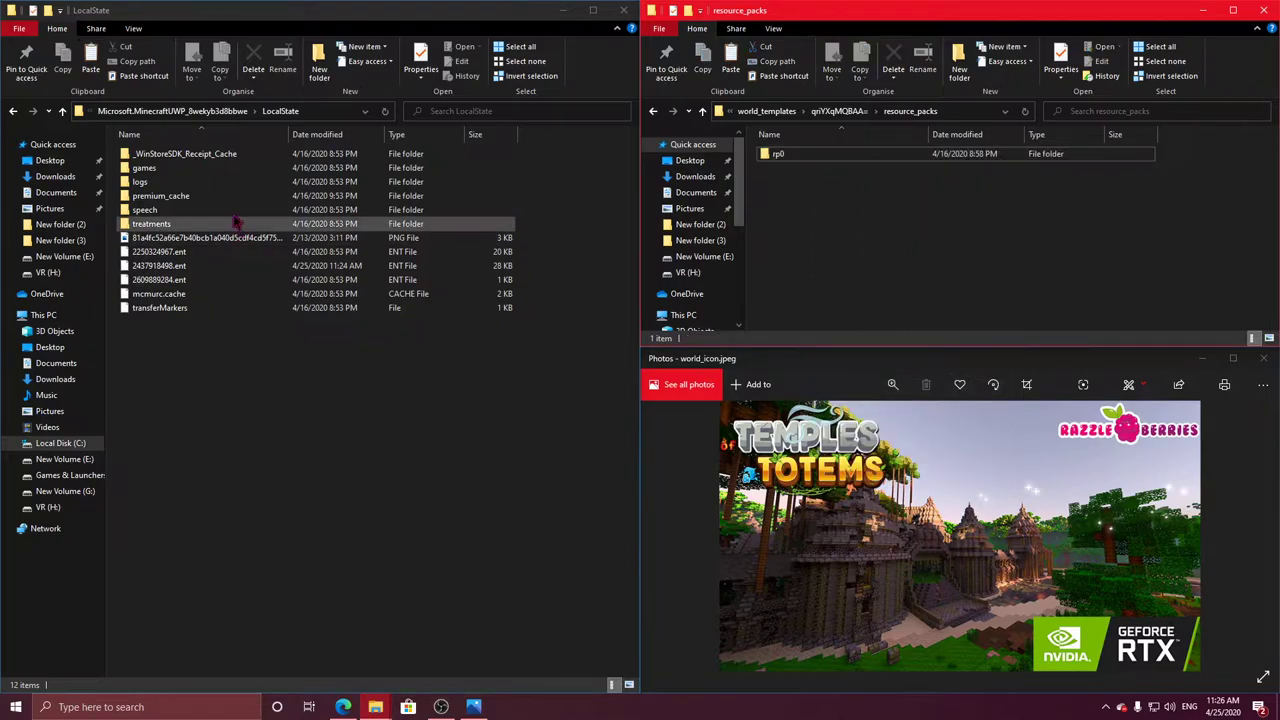
# Check the games folder and return to LocalState, and go back to world_templates in the other window
pyautogui.doubleClick(203, 170)
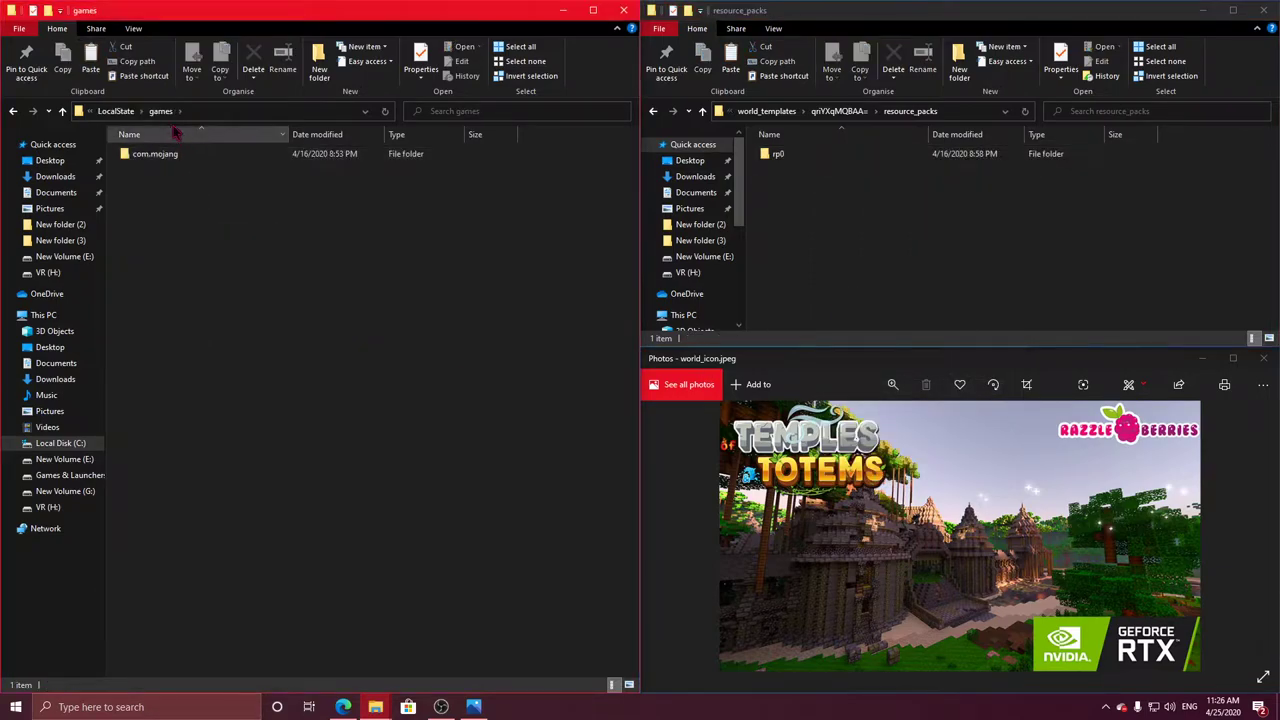
pyautogui.click(140, 111)
pyautogui.click(766, 111)
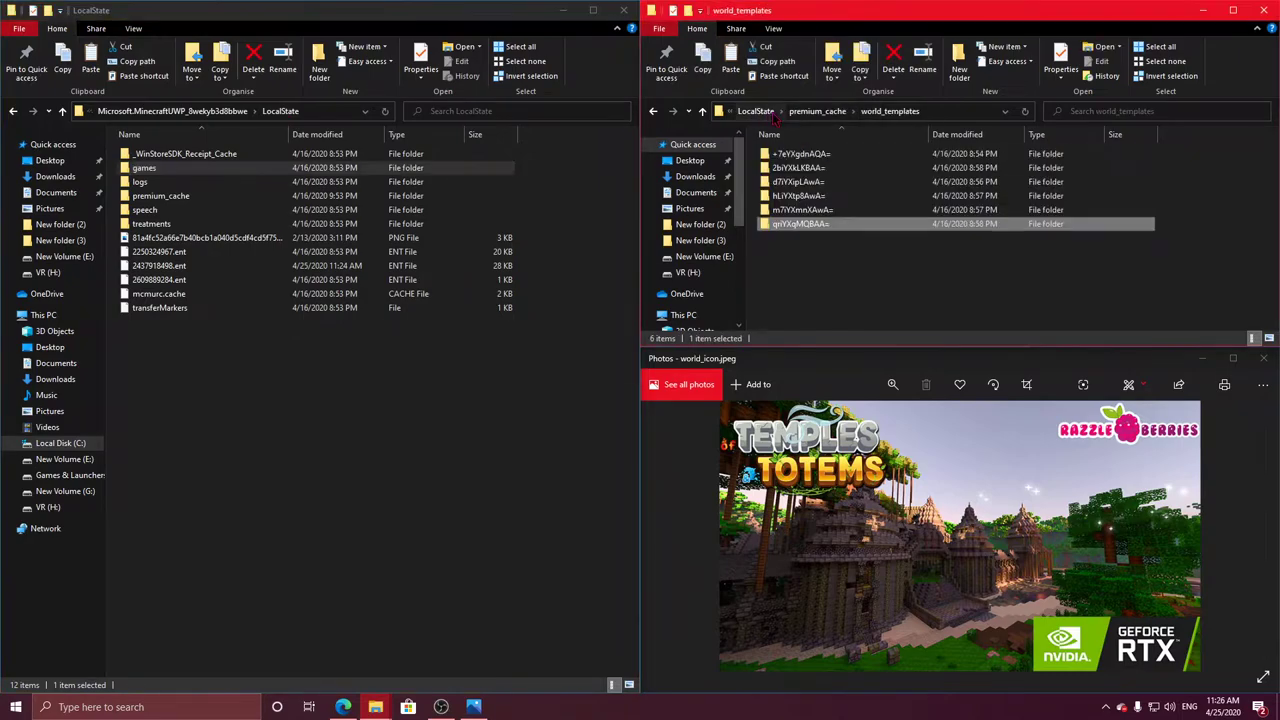
# Open the games folder in one window, and in the other reopen the qriYXqMQBAA= template folder and check its world_icon.jpeg
pyautogui.click(756, 111)
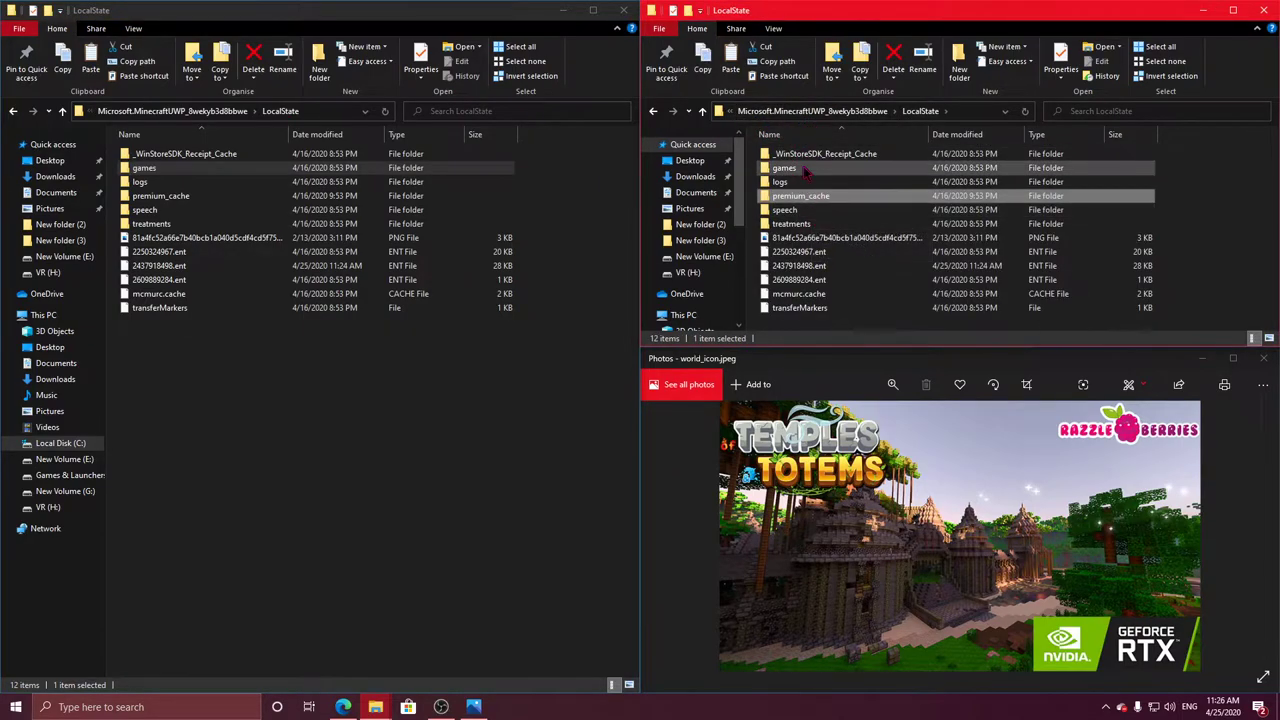
pyautogui.doubleClick(145, 168)
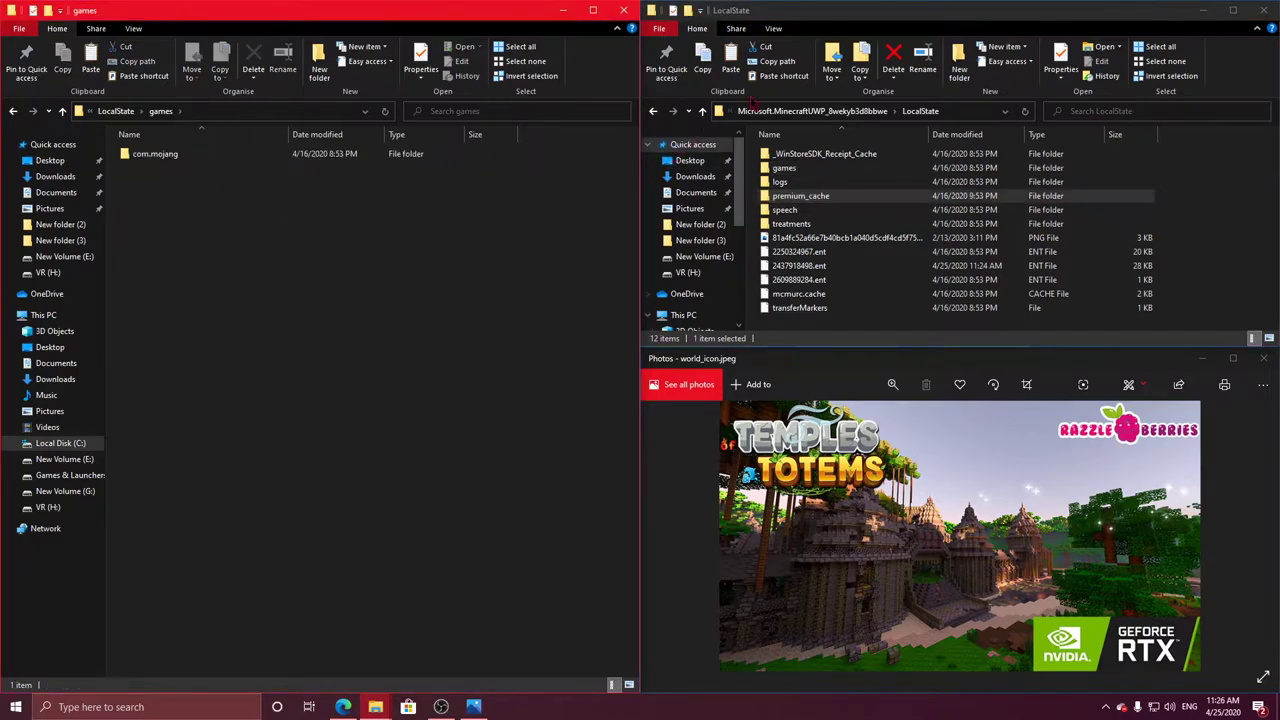
pyautogui.doubleClick(800, 196)
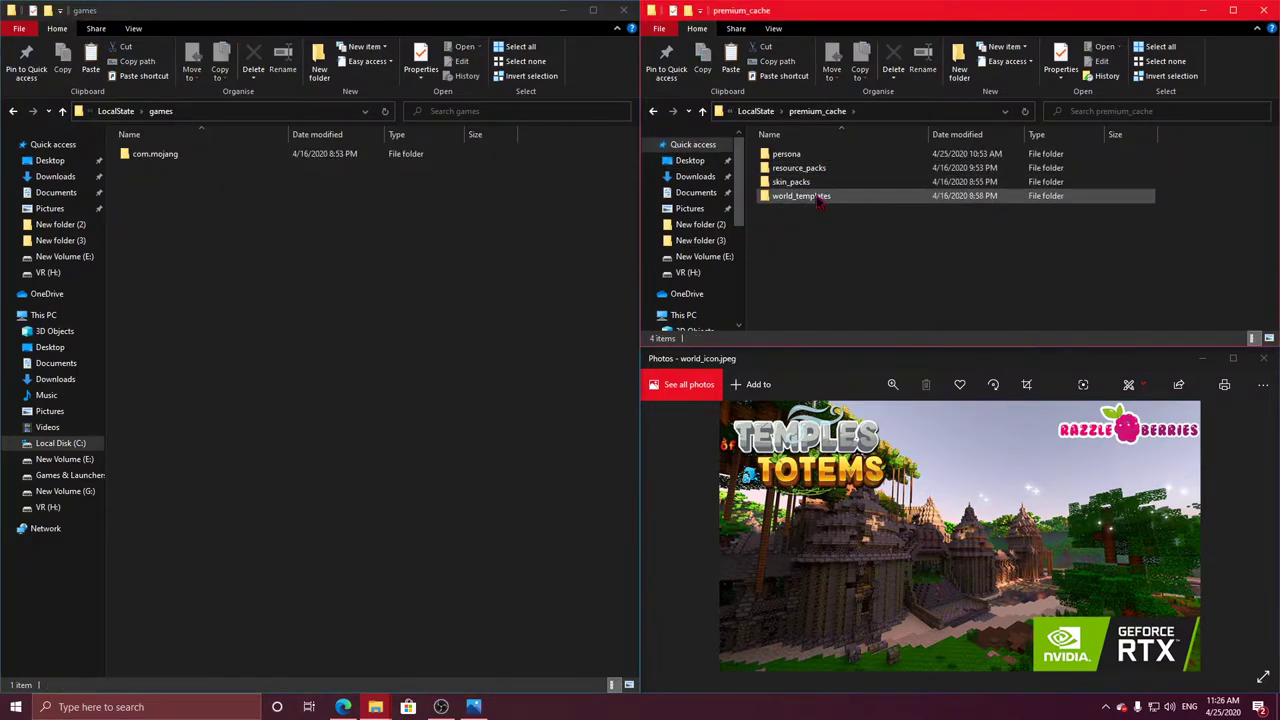
pyautogui.doubleClick(820, 197)
pyautogui.doubleClick(818, 224)
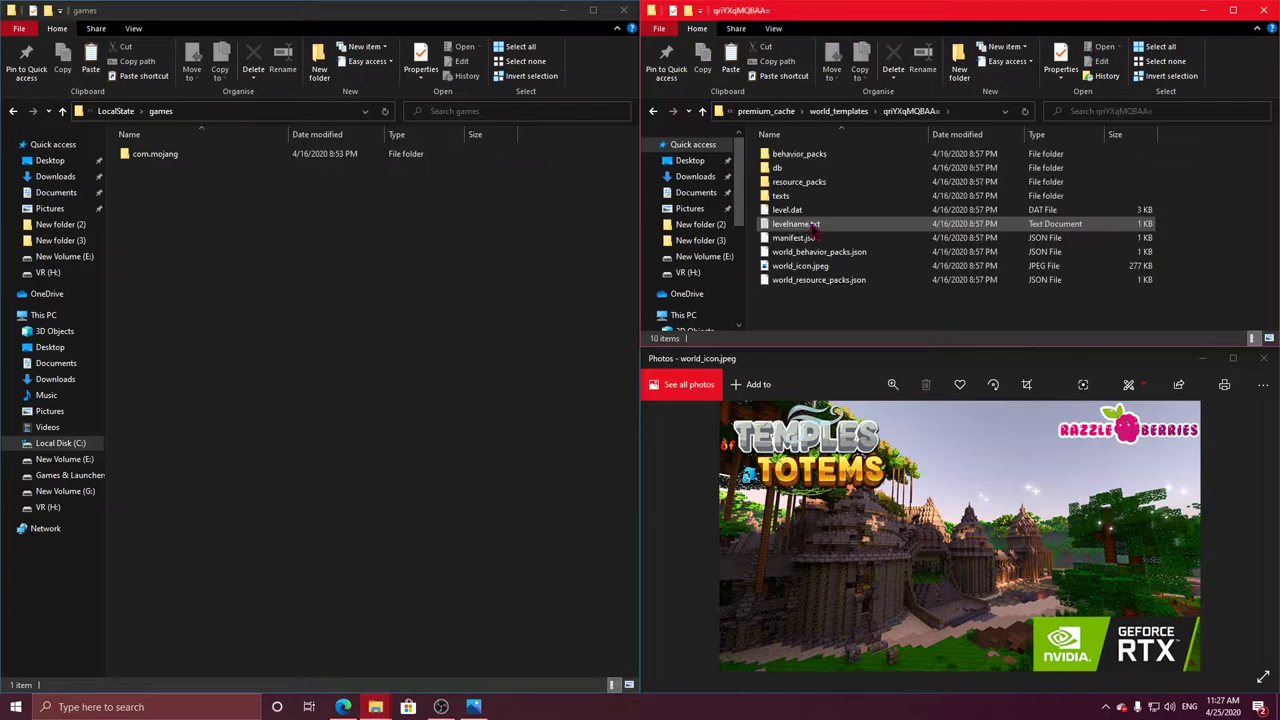
pyautogui.doubleClick(826, 267)
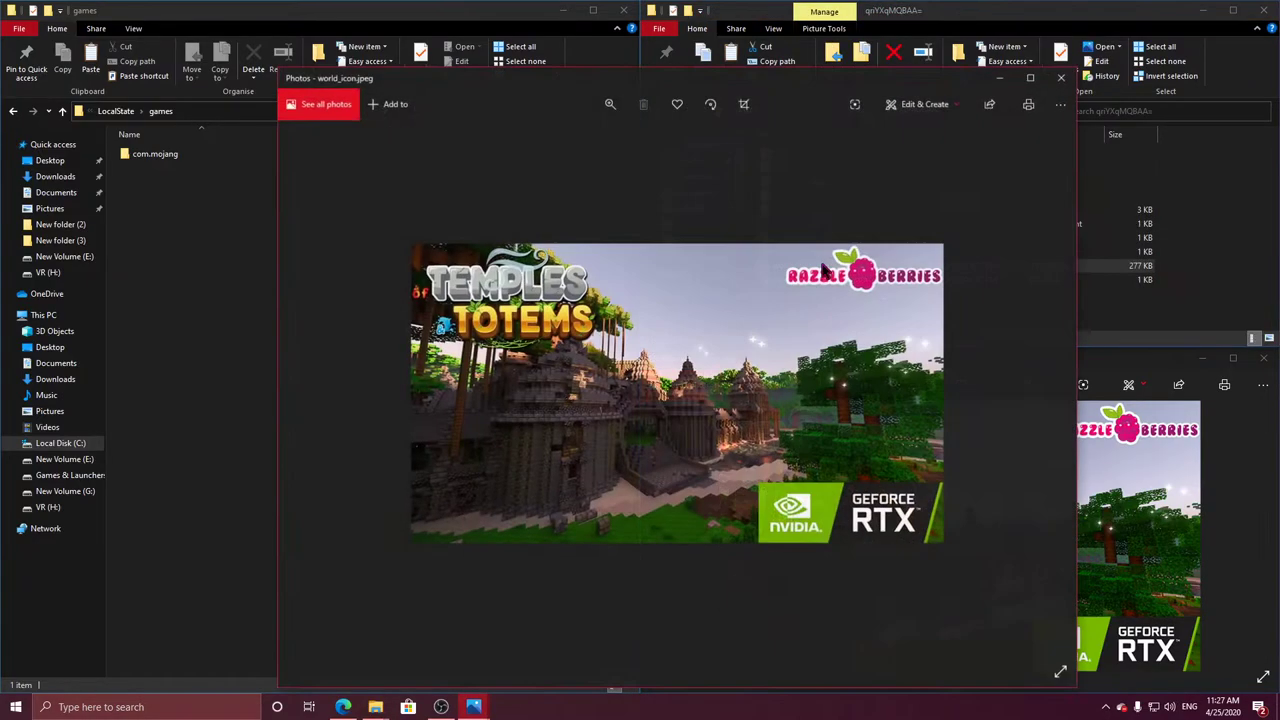
pyautogui.click(1062, 77)
# Paste the copied rp0 folder into the resource_packs folder of com.mojang and rename it RTX TEMPLES TOTEMS
pyautogui.click(293, 242)
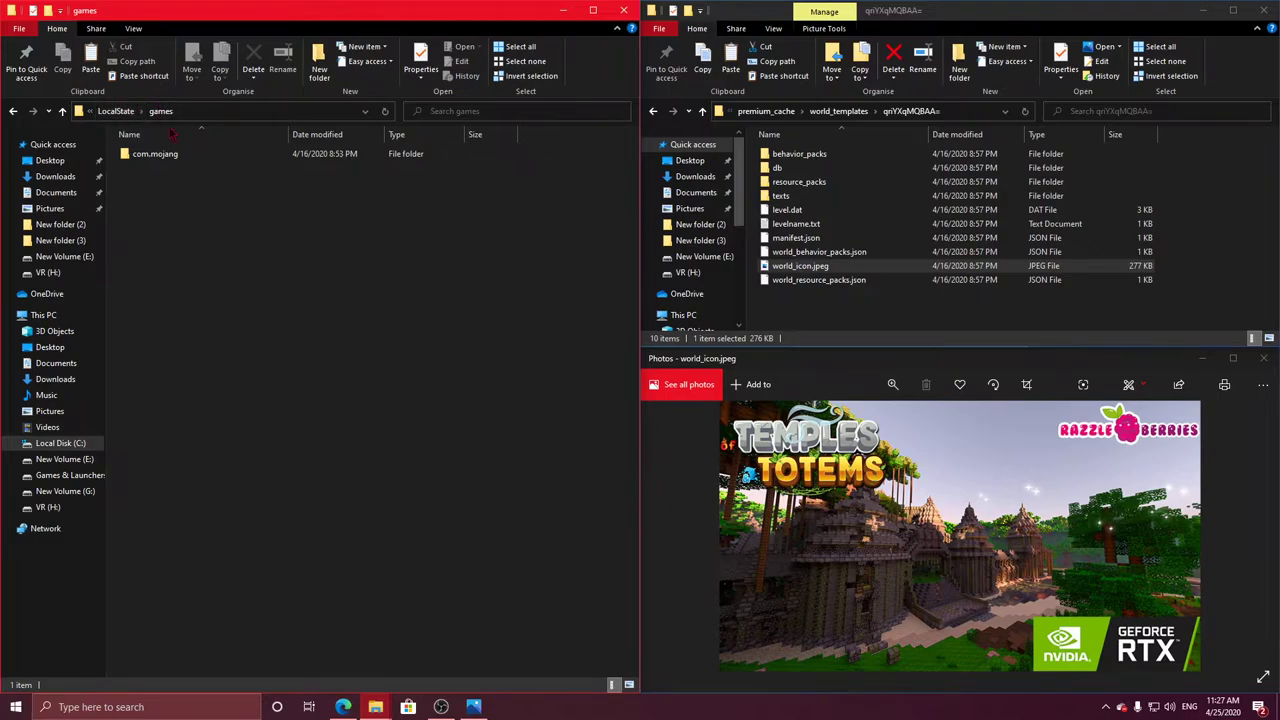
pyautogui.doubleClick(168, 162)
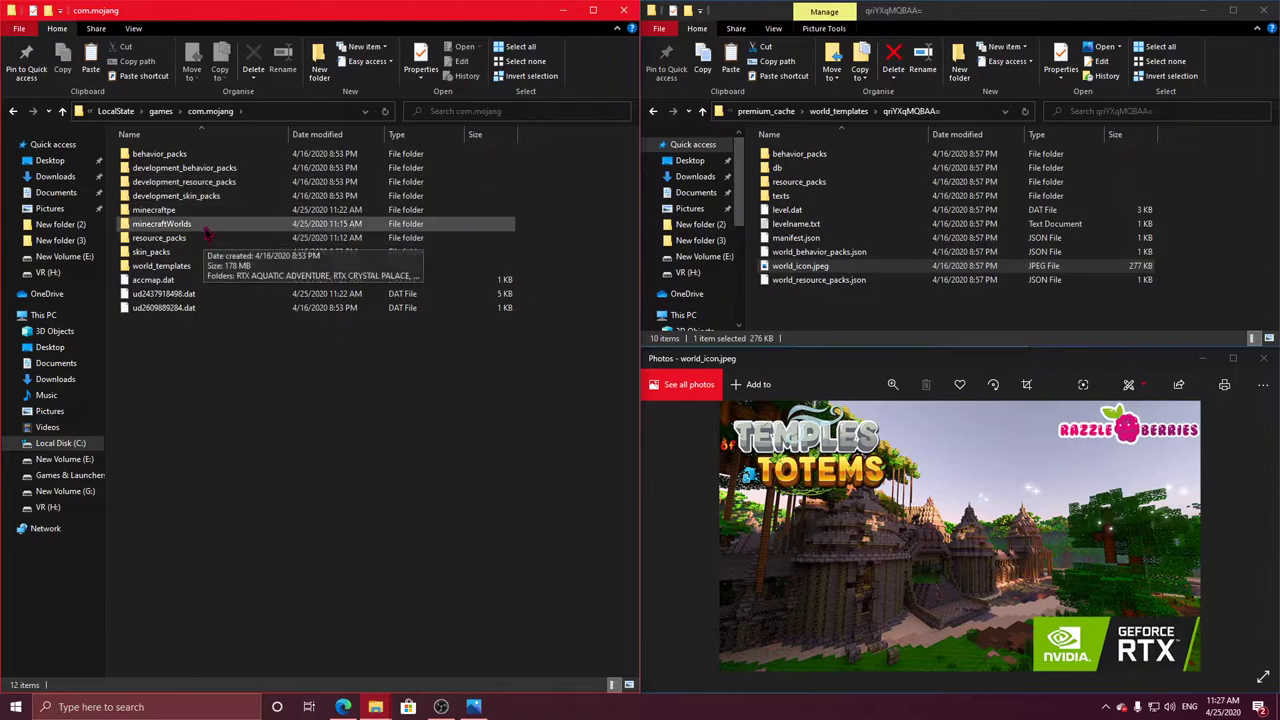
pyautogui.doubleClick(165, 240)
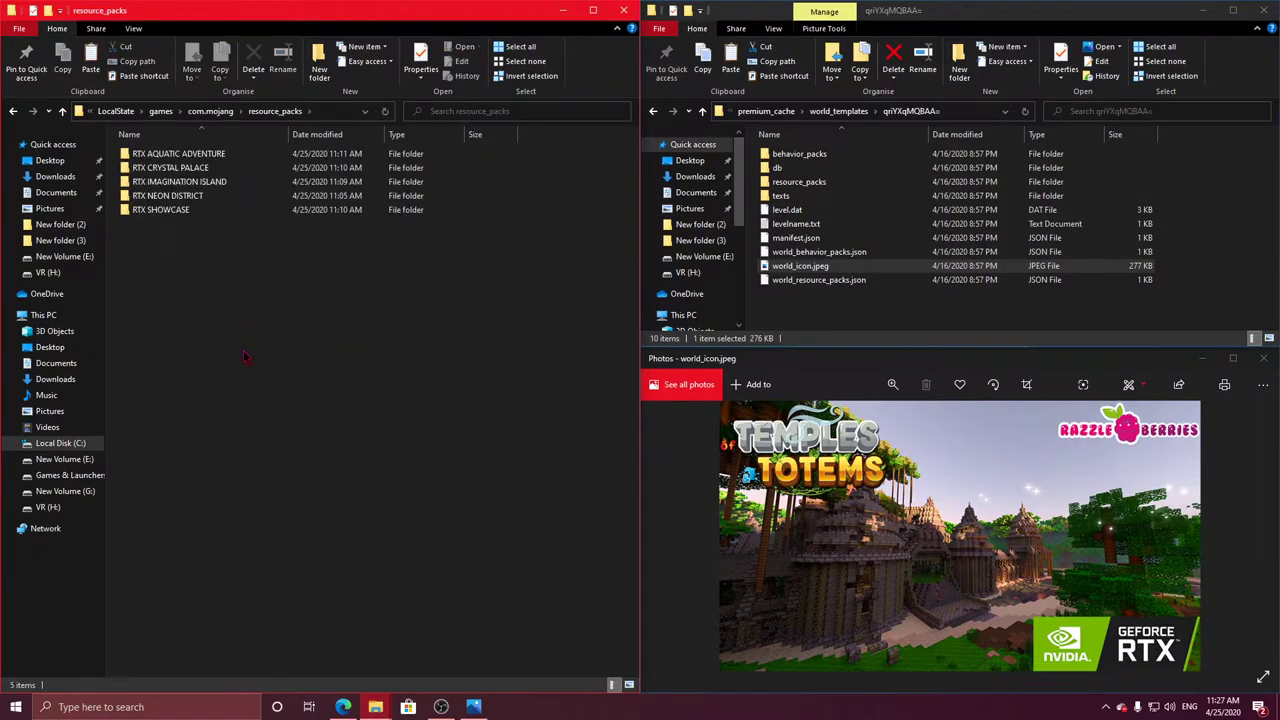
pyautogui.rightClick(268, 377)
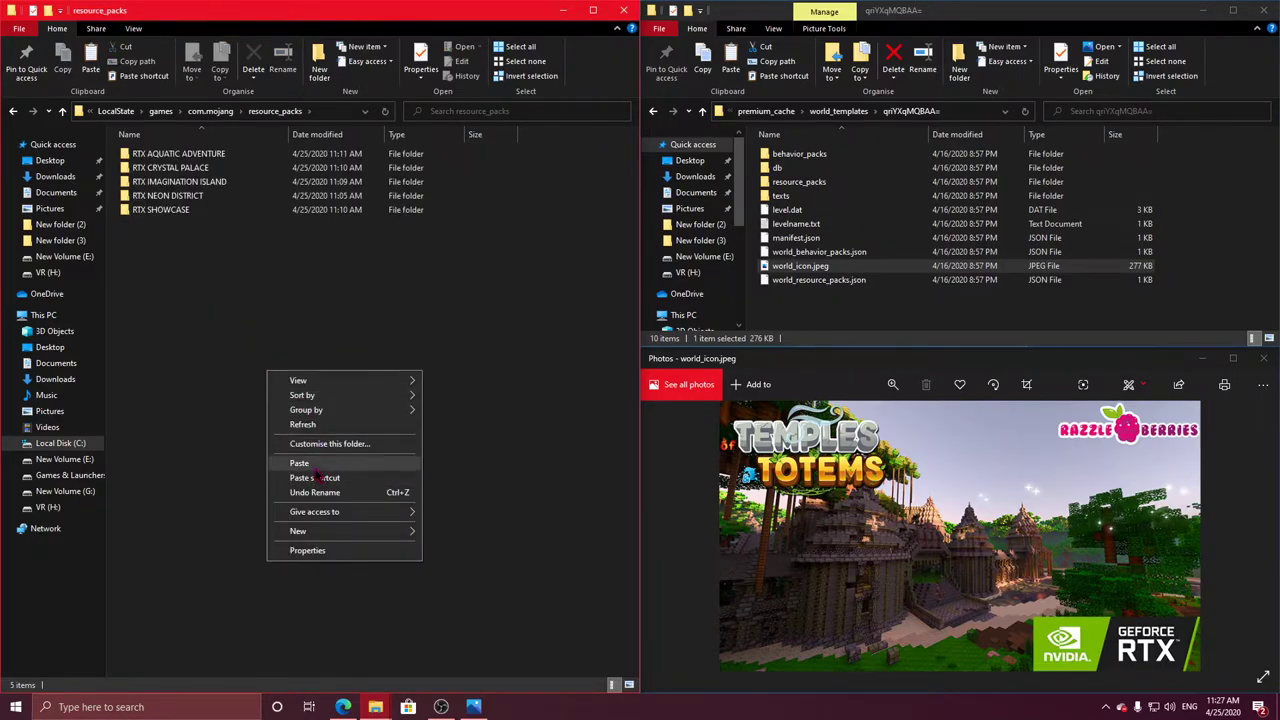
pyautogui.click(318, 466)
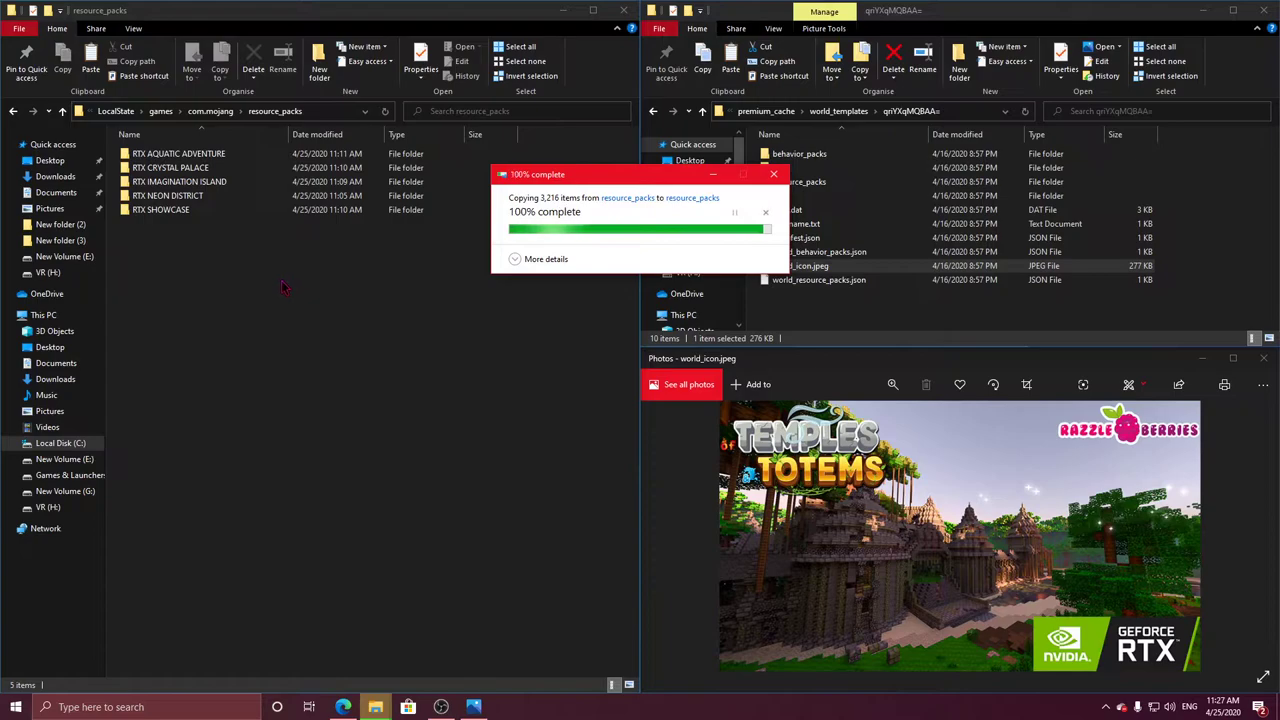
pyautogui.press('F2')
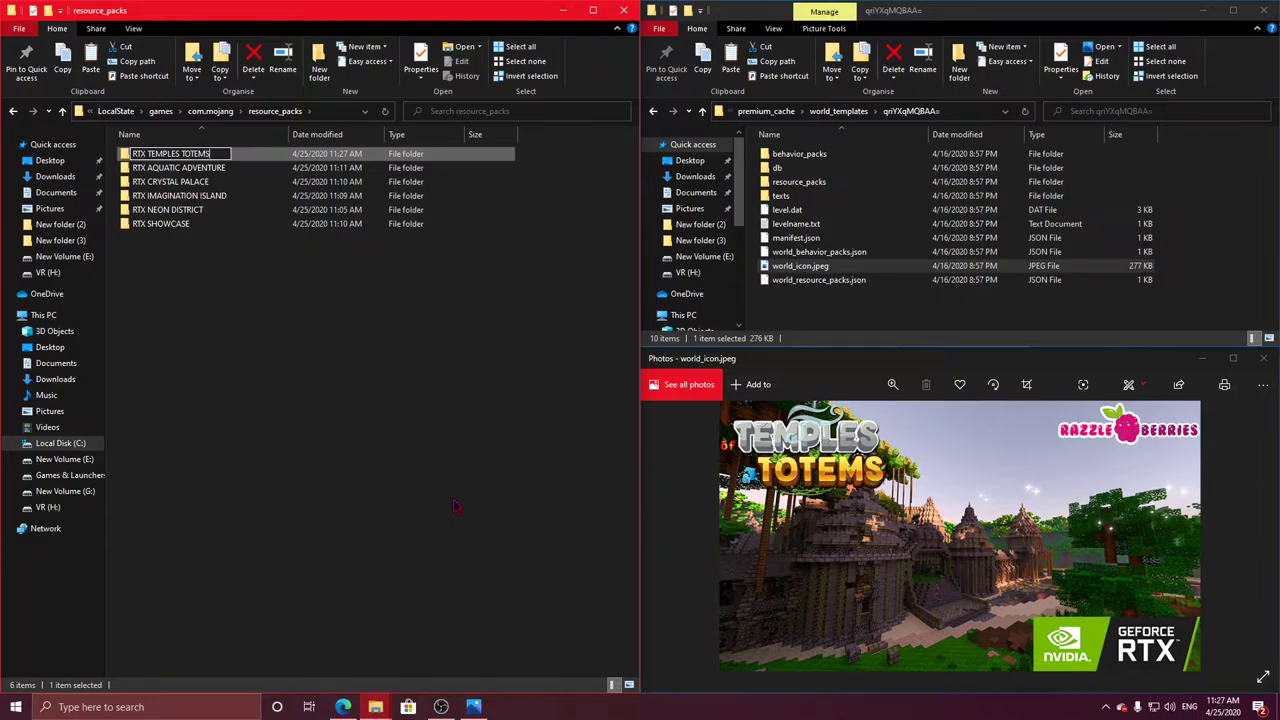
pyautogui.press('Return')
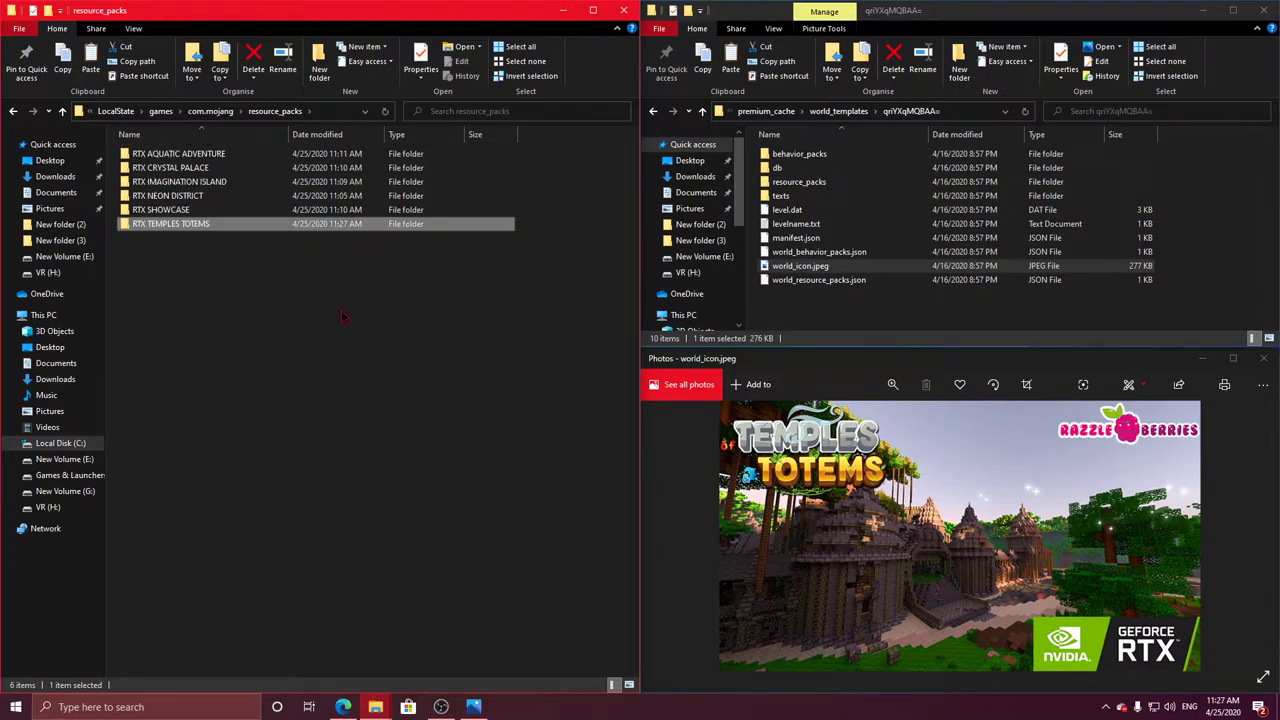
# Examine the contents of the RTX TEMPLES TOTEMS and RTX SHOWCASE packs and of the template's original rp0 folder
pyautogui.doubleClick(328, 223)
pyautogui.press('BackSpace')
pyautogui.press('Up')
pyautogui.press('Return')
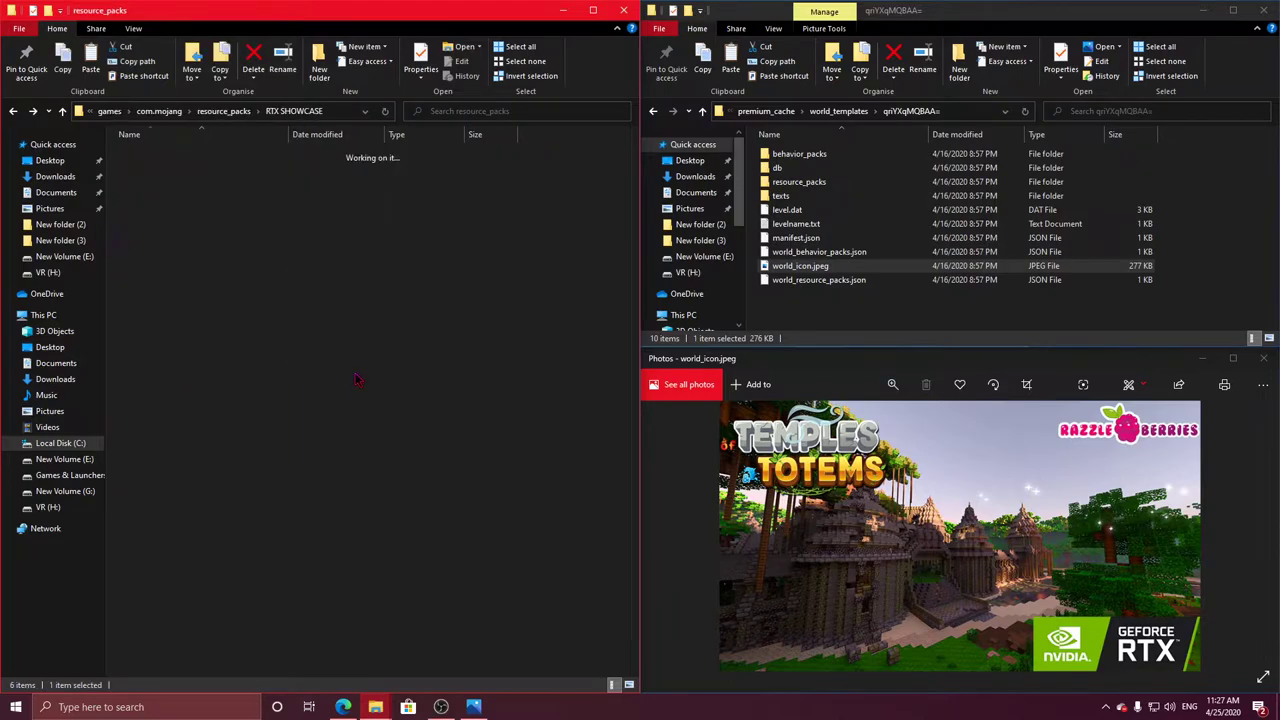
pyautogui.press('BackSpace')
pyautogui.doubleClick(815, 182)
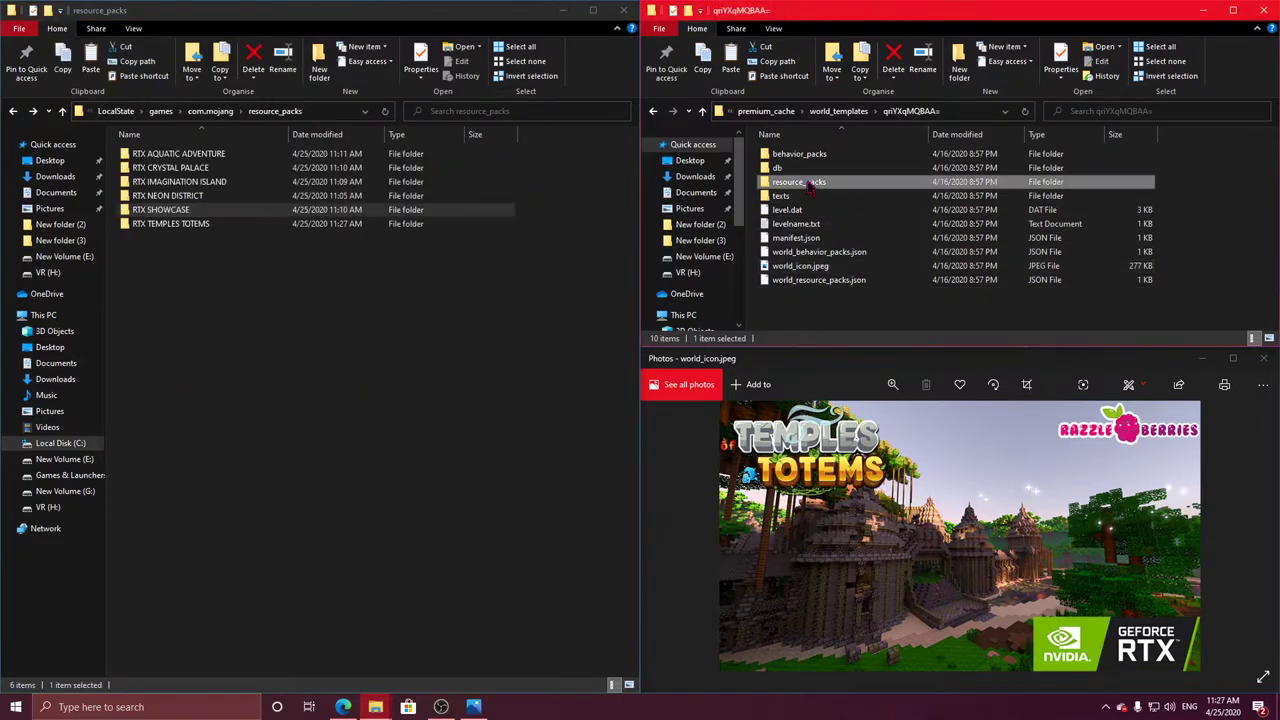
pyautogui.doubleClick(818, 158)
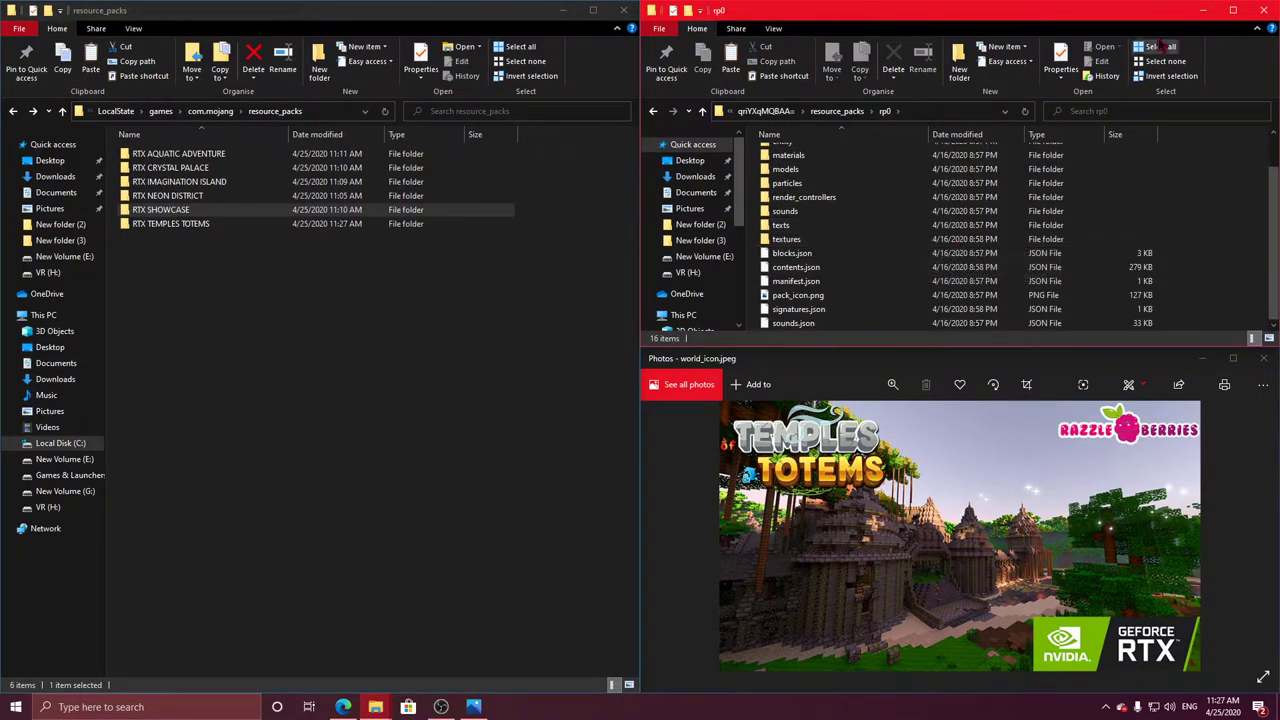
# Close both folder windows and the world_icon.jpeg image, and launch Minecraft Beta
pyautogui.click(1257, 10)
pyautogui.click(624, 10)
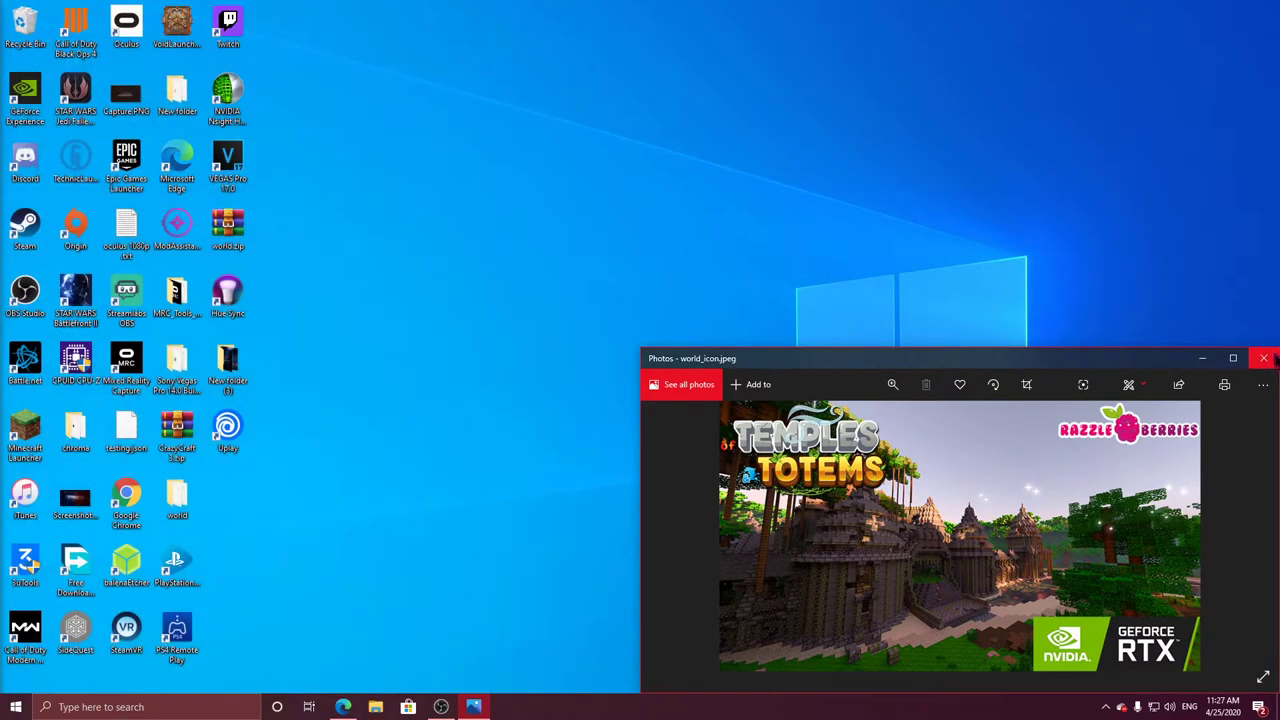
pyautogui.click(1263, 358)
pyautogui.click(15, 707)
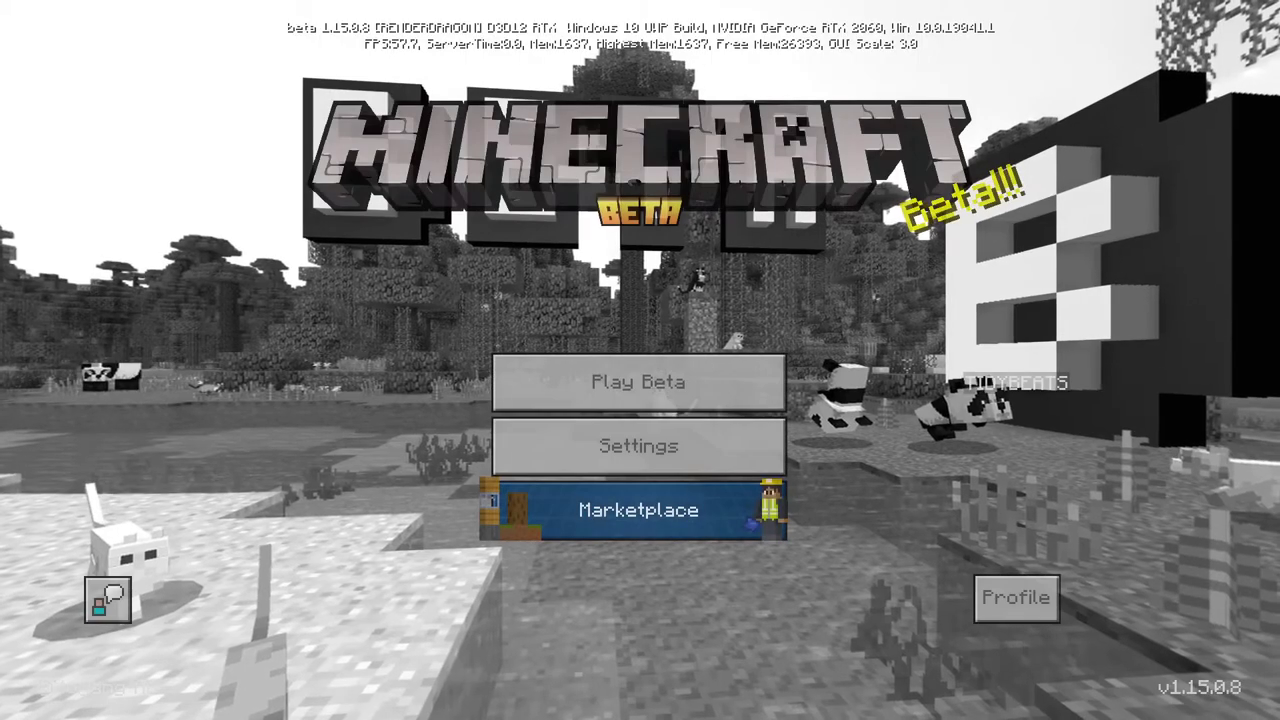
# Start creating a new world in Minecraft and show its Resource Packs settings
pyautogui.press('Return')
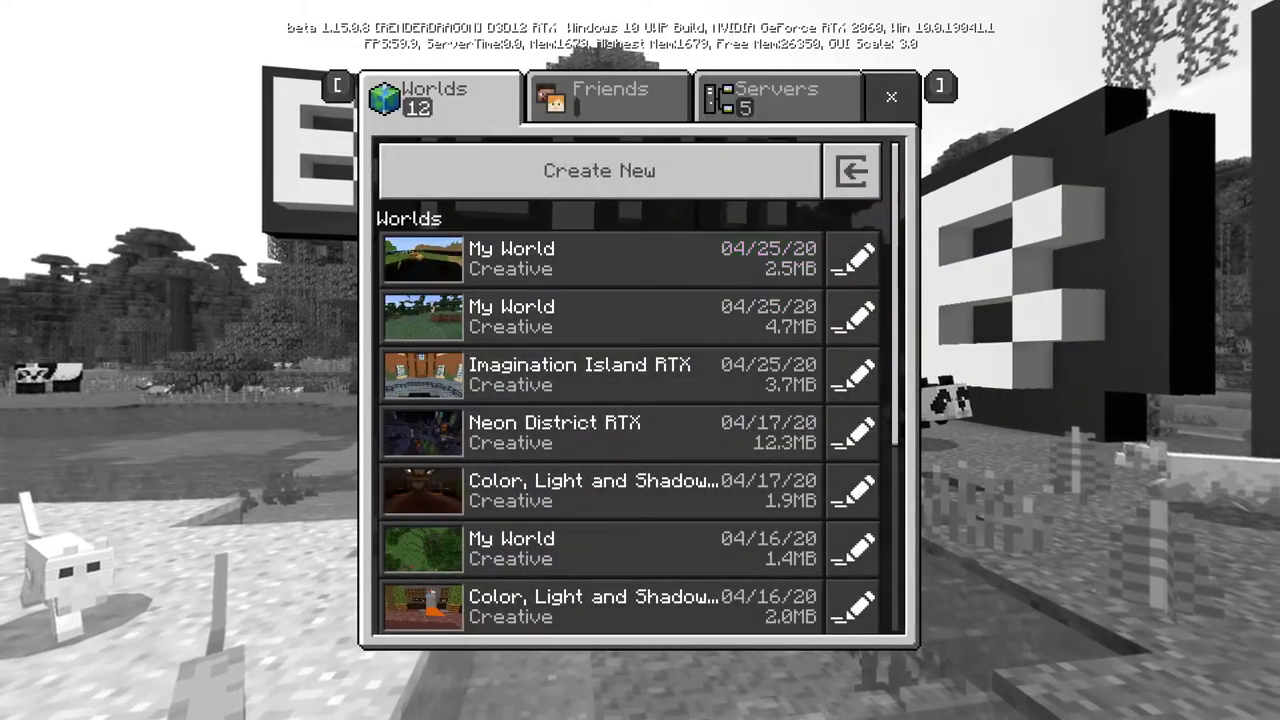
pyautogui.press('Up')
pyautogui.press('Return')
pyautogui.press('Return')
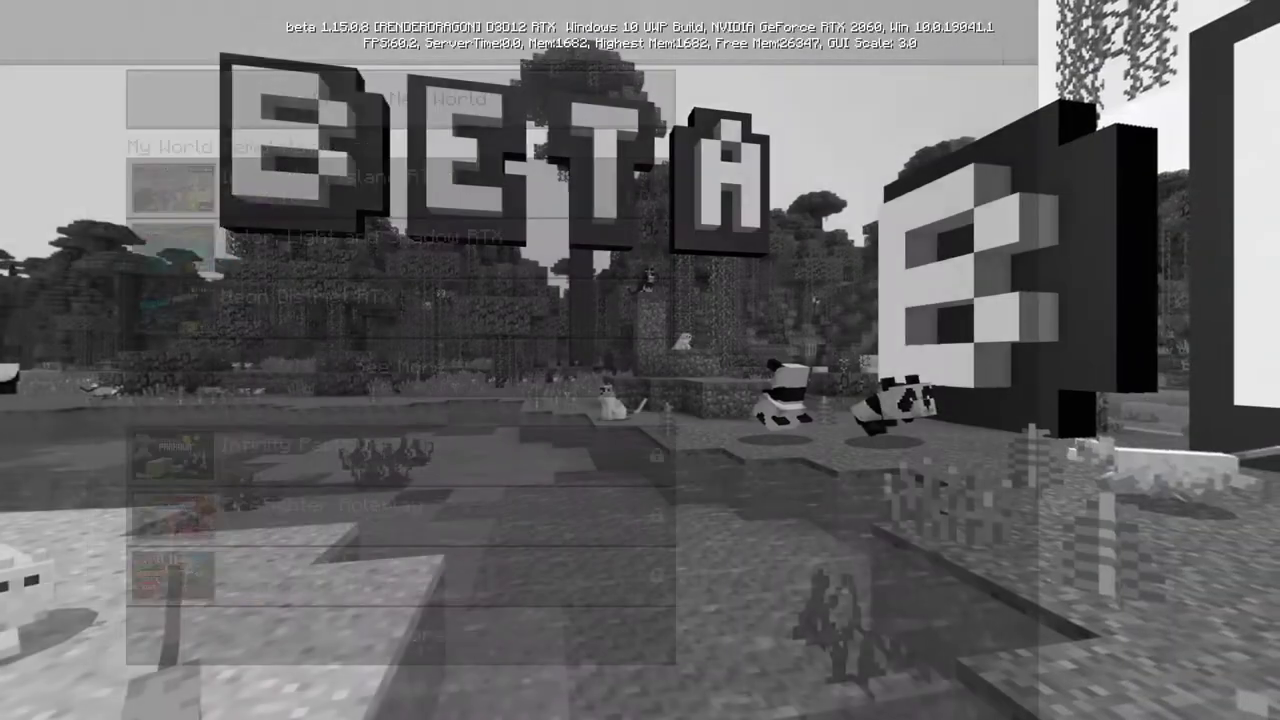
pyautogui.press('Down')
pyautogui.press('Down')
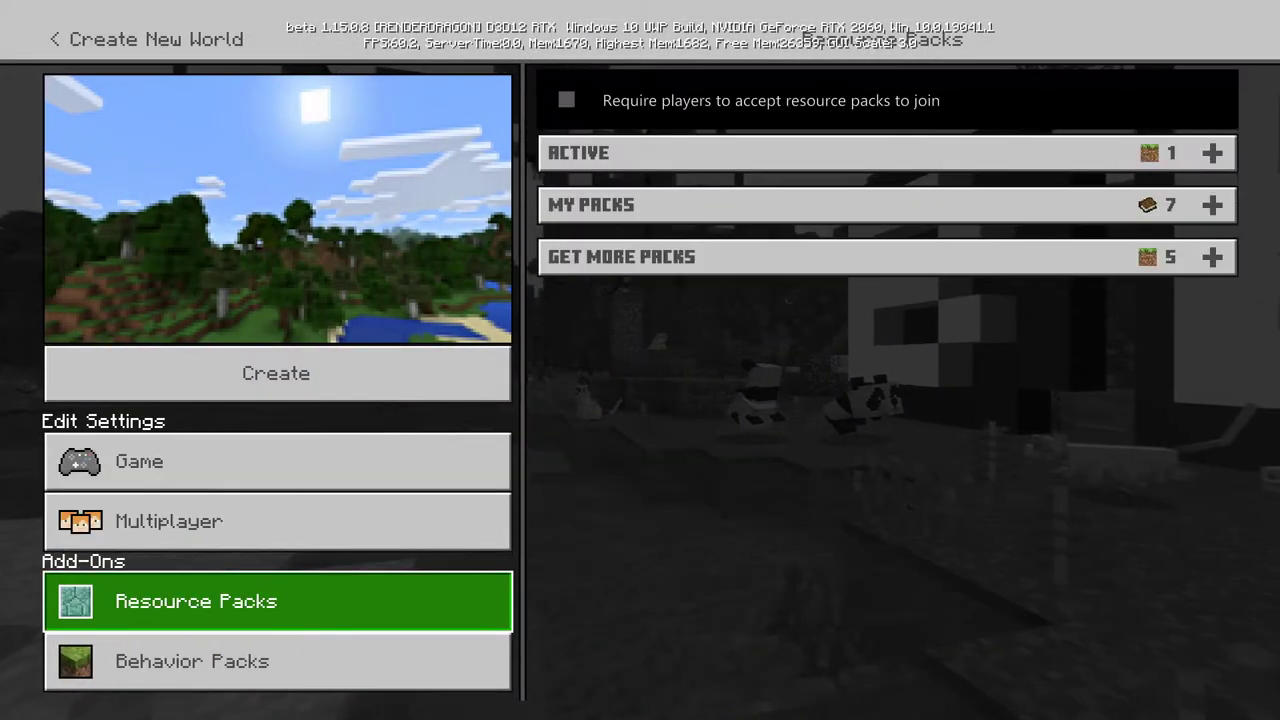
# Look through the installed packs under My Packs and activate the Of Temples and Totems resource pack for the new world
pyautogui.press('Right')
pyautogui.press('Up')
pyautogui.press('Return')
pyautogui.press('Down')
pyautogui.press('Down')
pyautogui.press('Down')
pyautogui.press('Down')
pyautogui.press('Down')
pyautogui.press('Down')
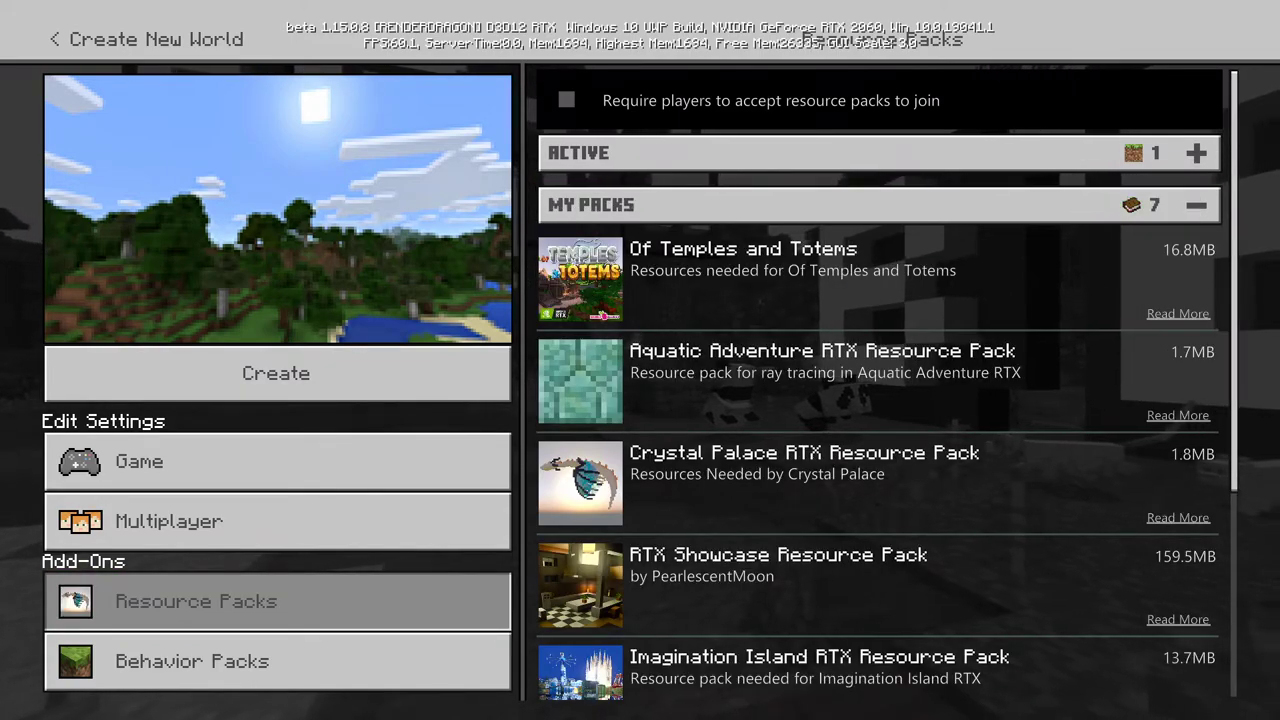
pyautogui.press('Up')
pyautogui.press('Up')
pyautogui.press('Up')
pyautogui.press('Up')
pyautogui.press('Up')
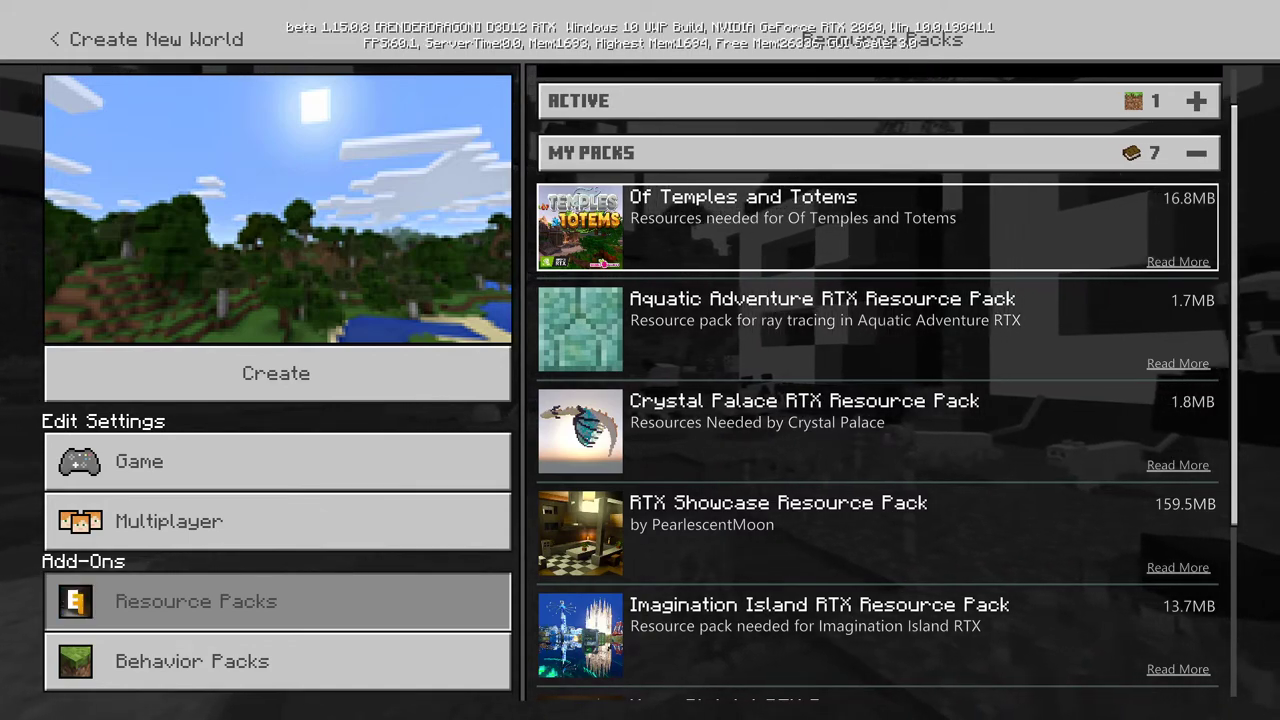
pyautogui.press('Return')
pyautogui.press('Return')
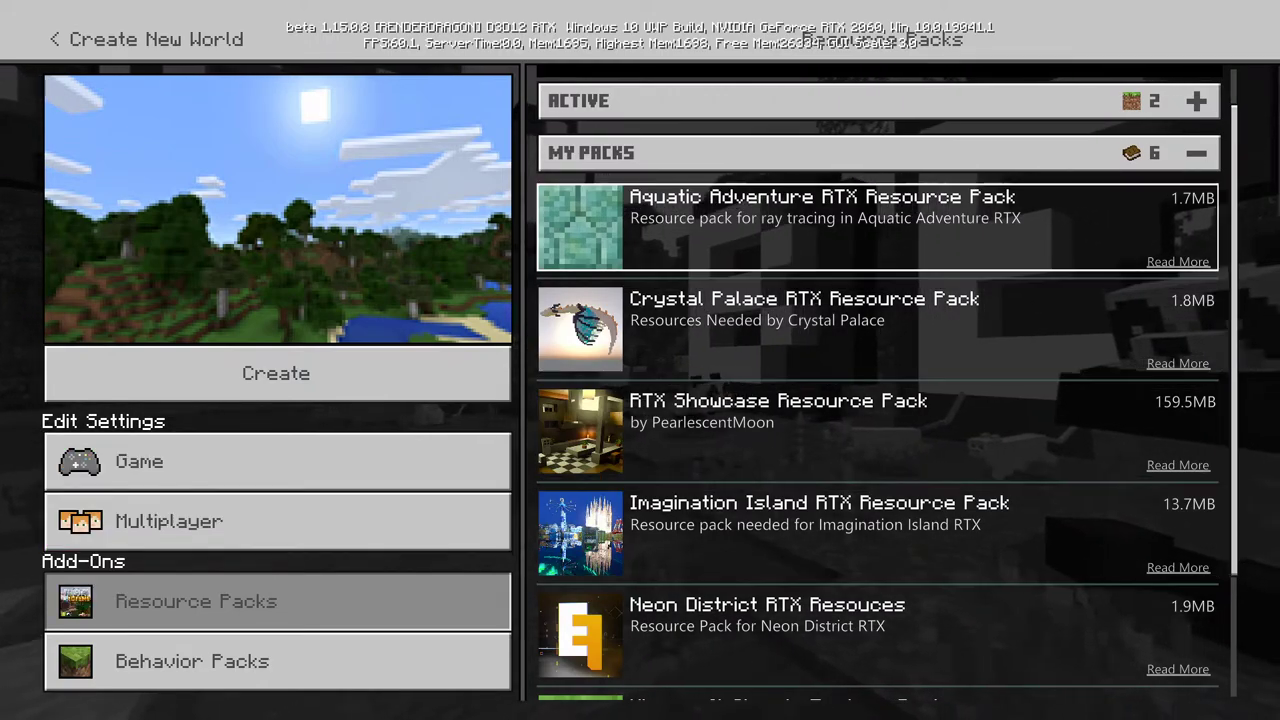
# Set the default game mode to Creative, accepting that achievements are turned off, and set the difficulty to Peaceful
pyautogui.click(278, 462)
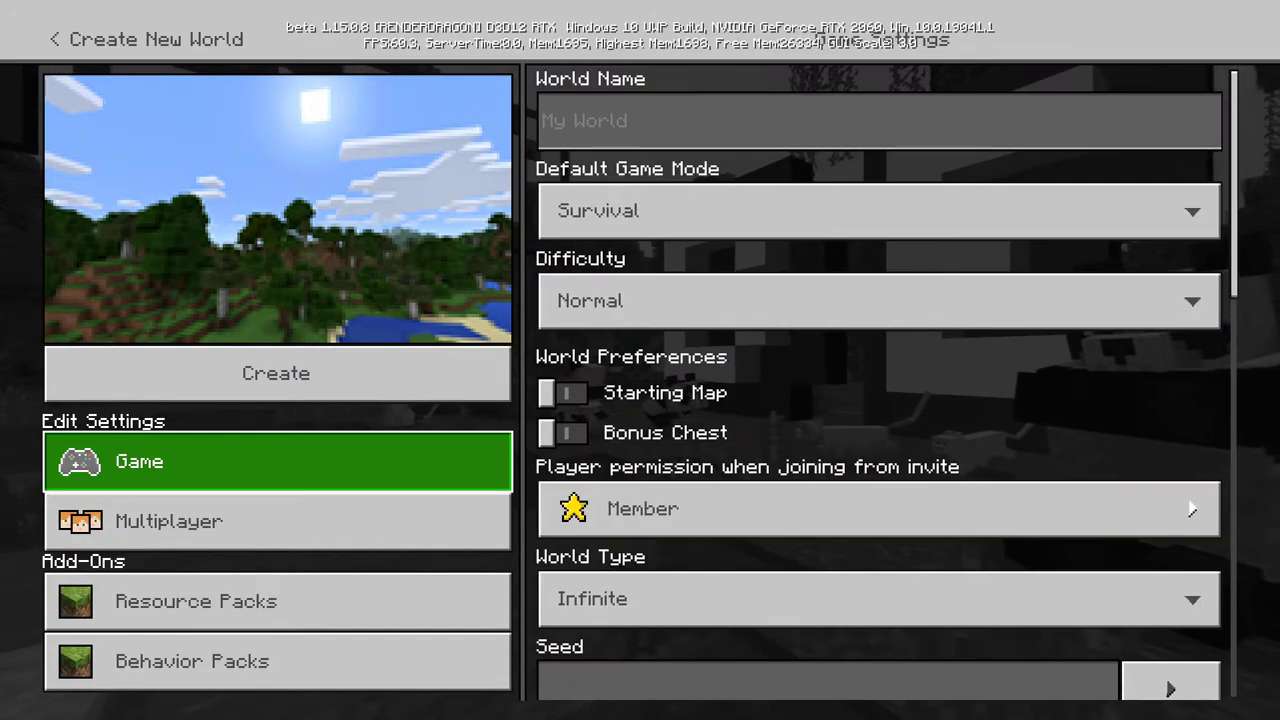
pyautogui.press('Right')
pyautogui.press('Return')
pyautogui.press('Down')
pyautogui.press('Return')
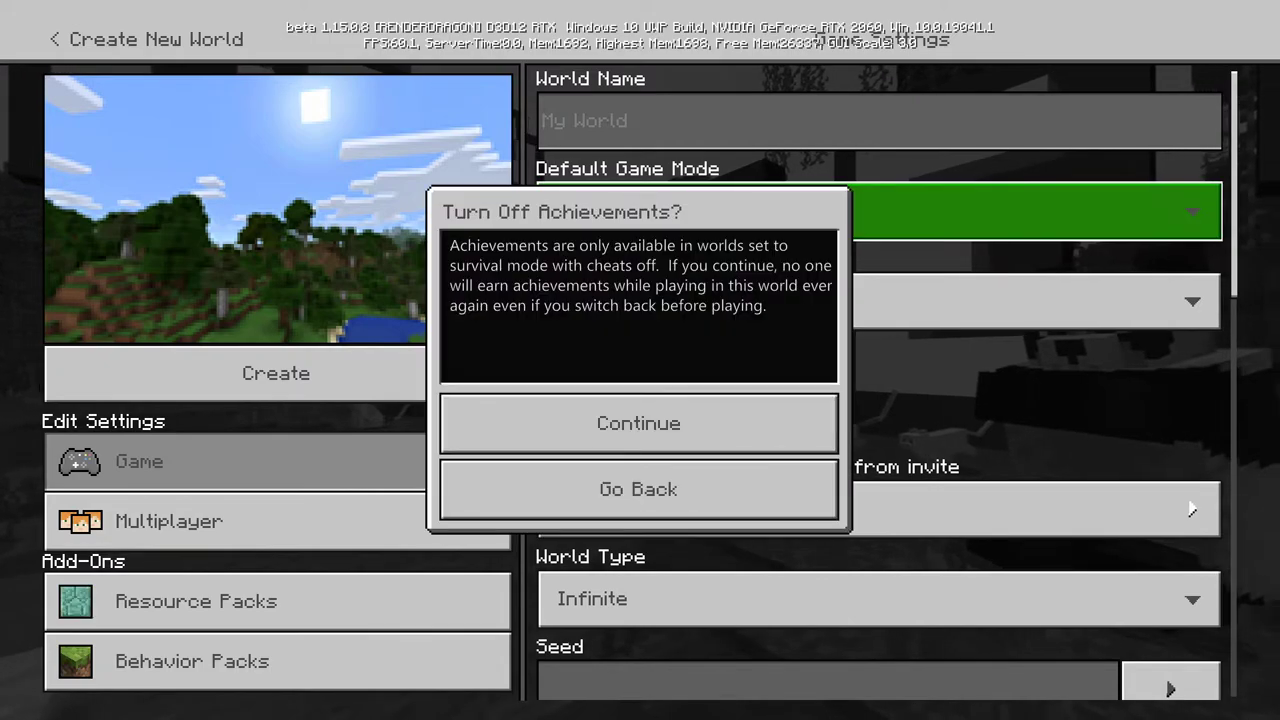
pyautogui.click(638, 423)
pyautogui.click(720, 341)
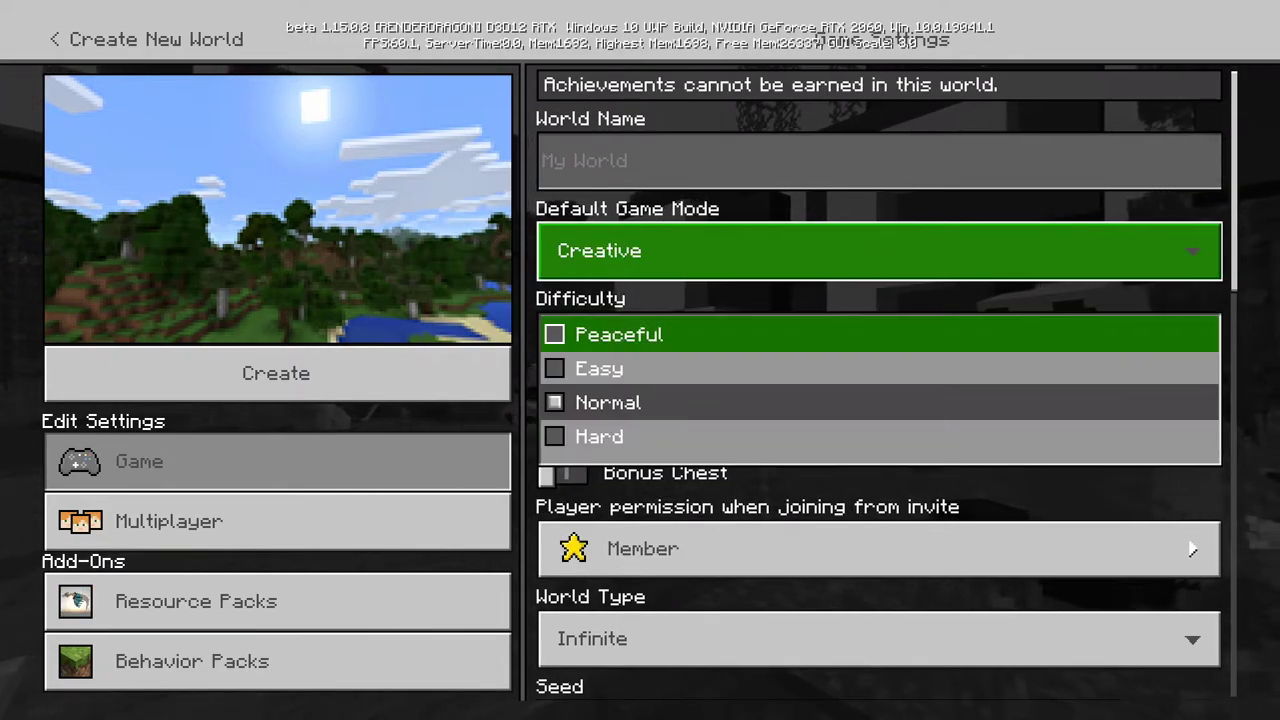
pyautogui.click(720, 334)
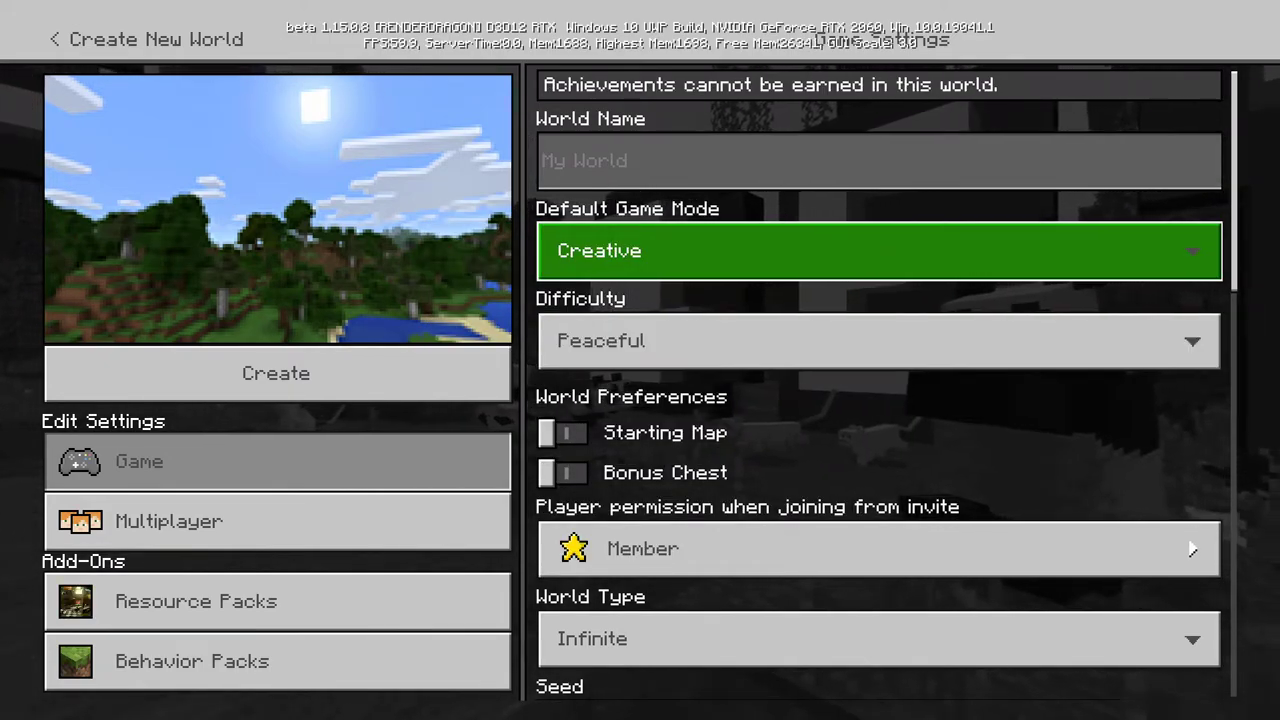
# Create the new world with the chosen settings and load into it
pyautogui.press('Left')
pyautogui.press('Up')
pyautogui.press('Return')
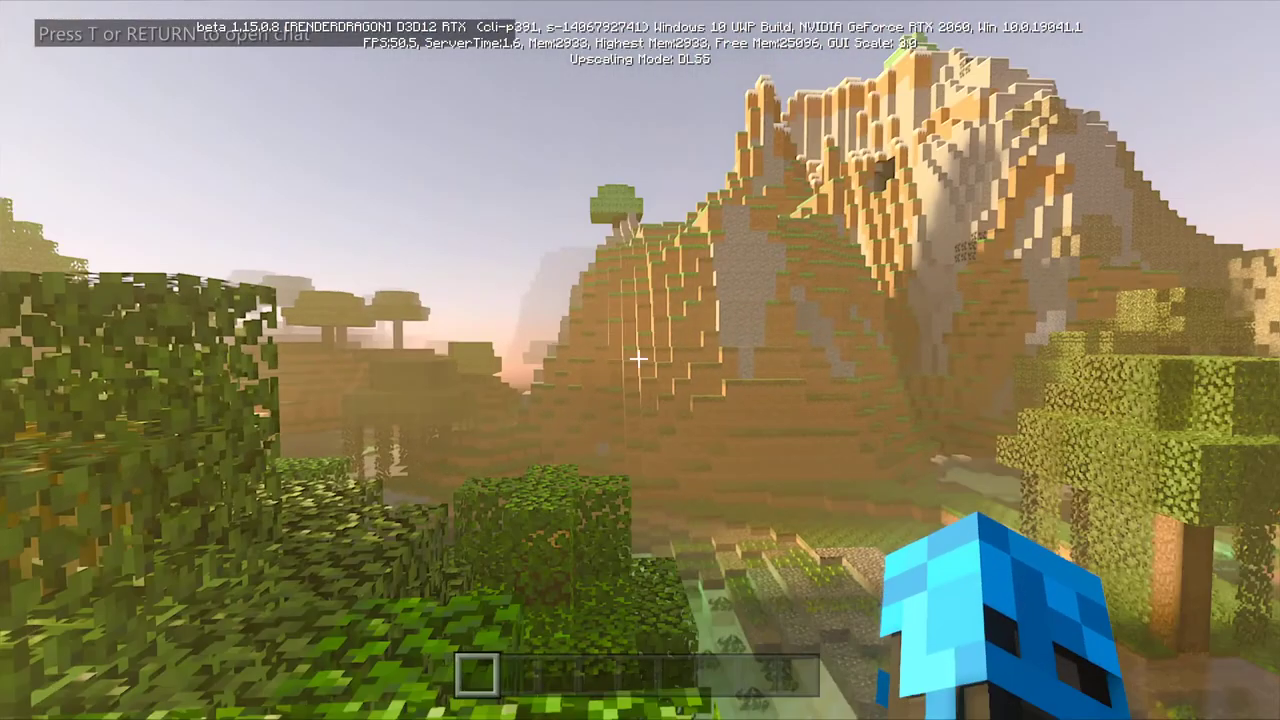
# Fly around the new world to examine the ray-traced lighting, water, trees and terrain
pyautogui.press('w')
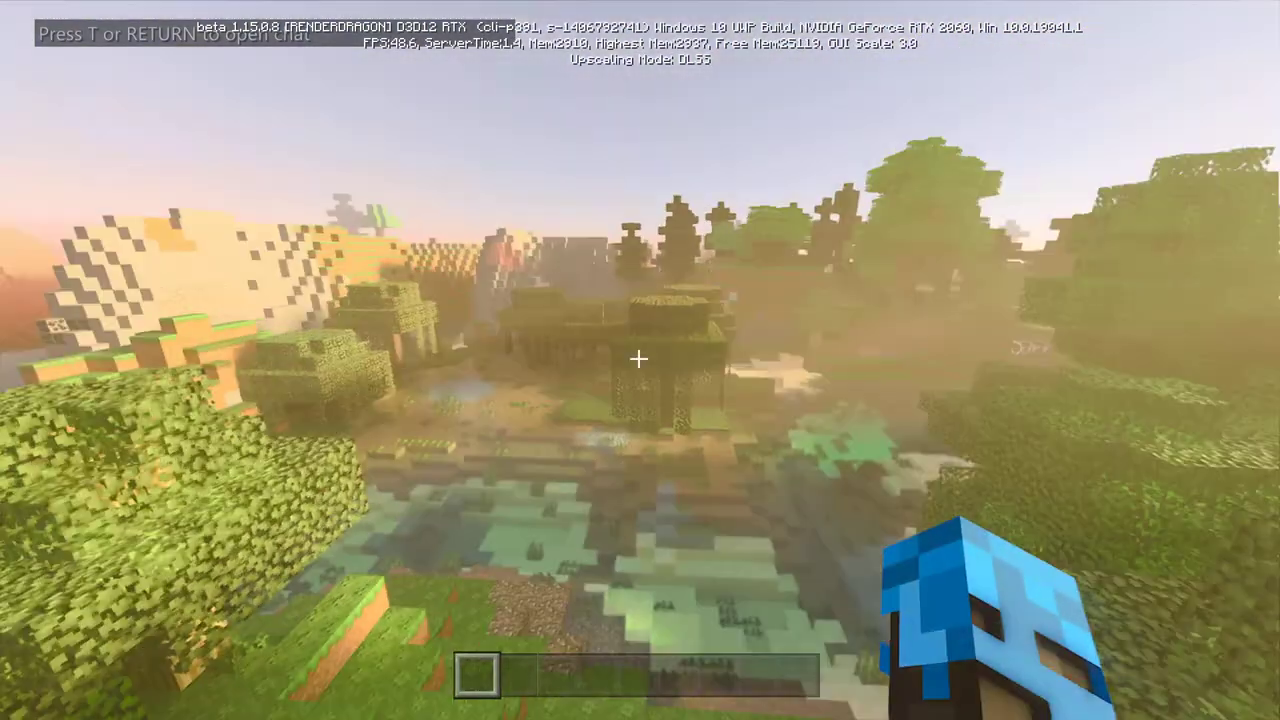
pyautogui.press('w')
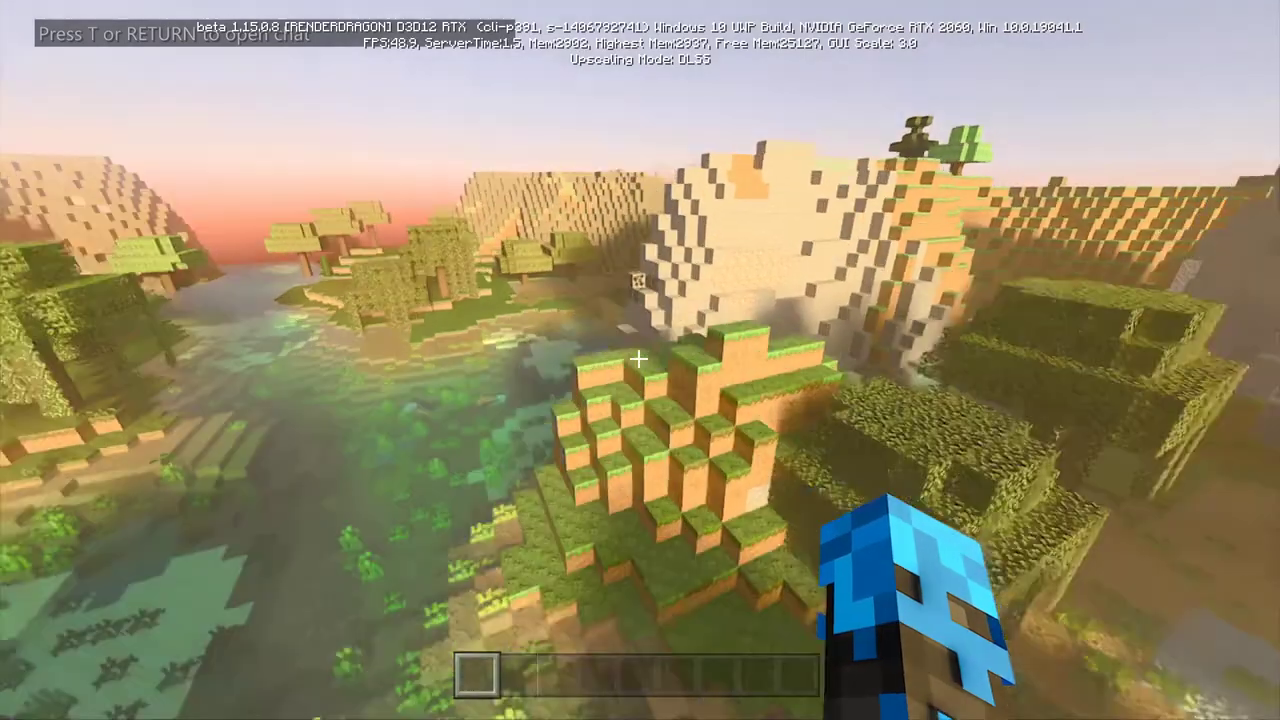
pyautogui.press('w')
pyautogui.press('space')
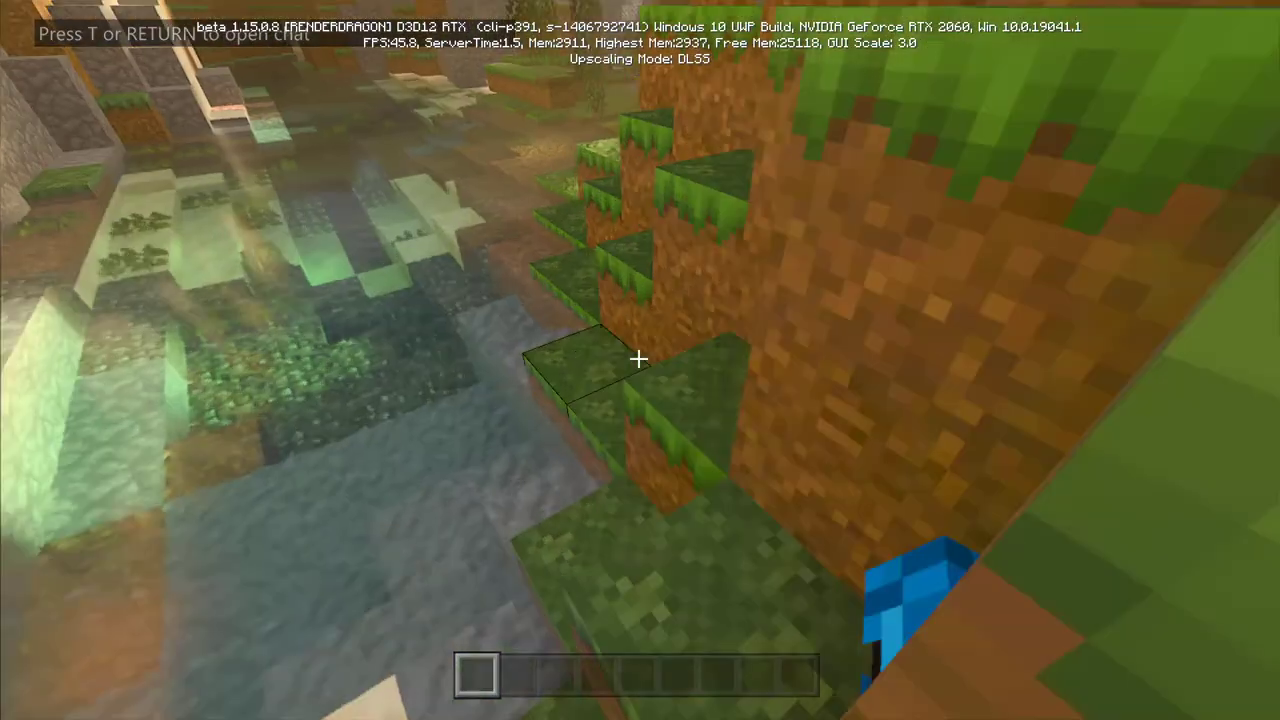
pyautogui.press('w')
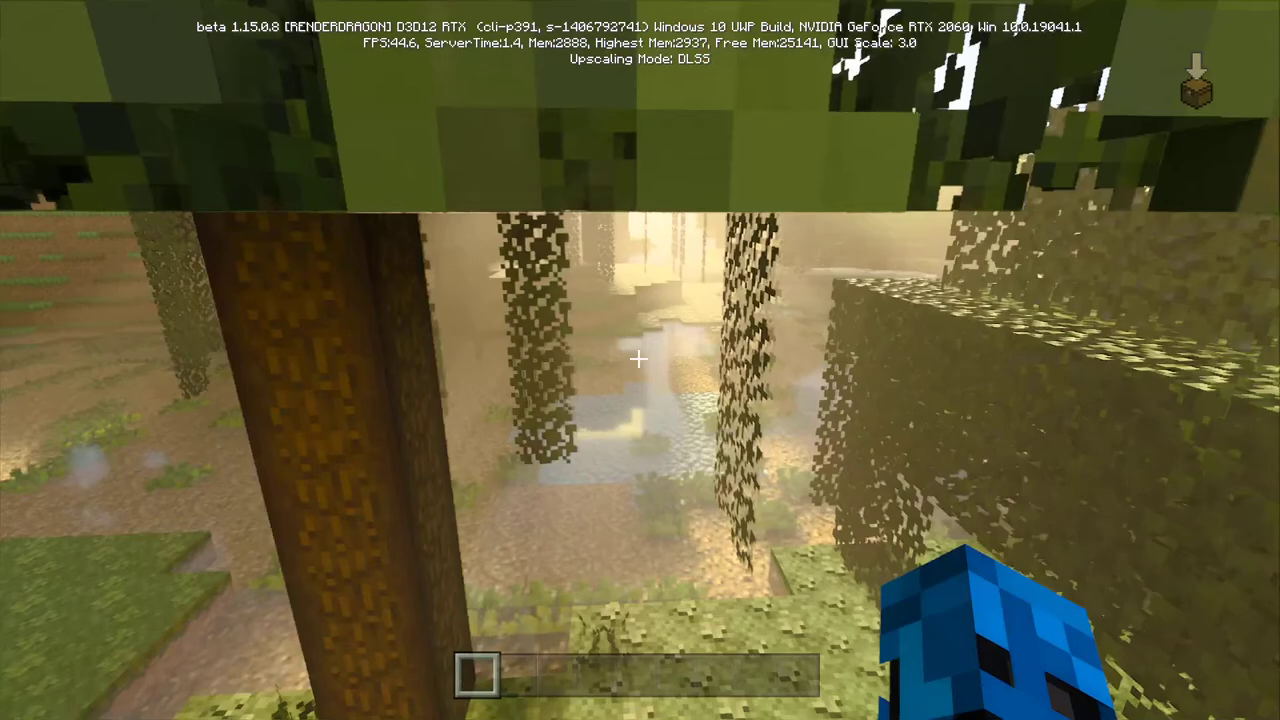
pyautogui.press('d')
pyautogui.press('w')
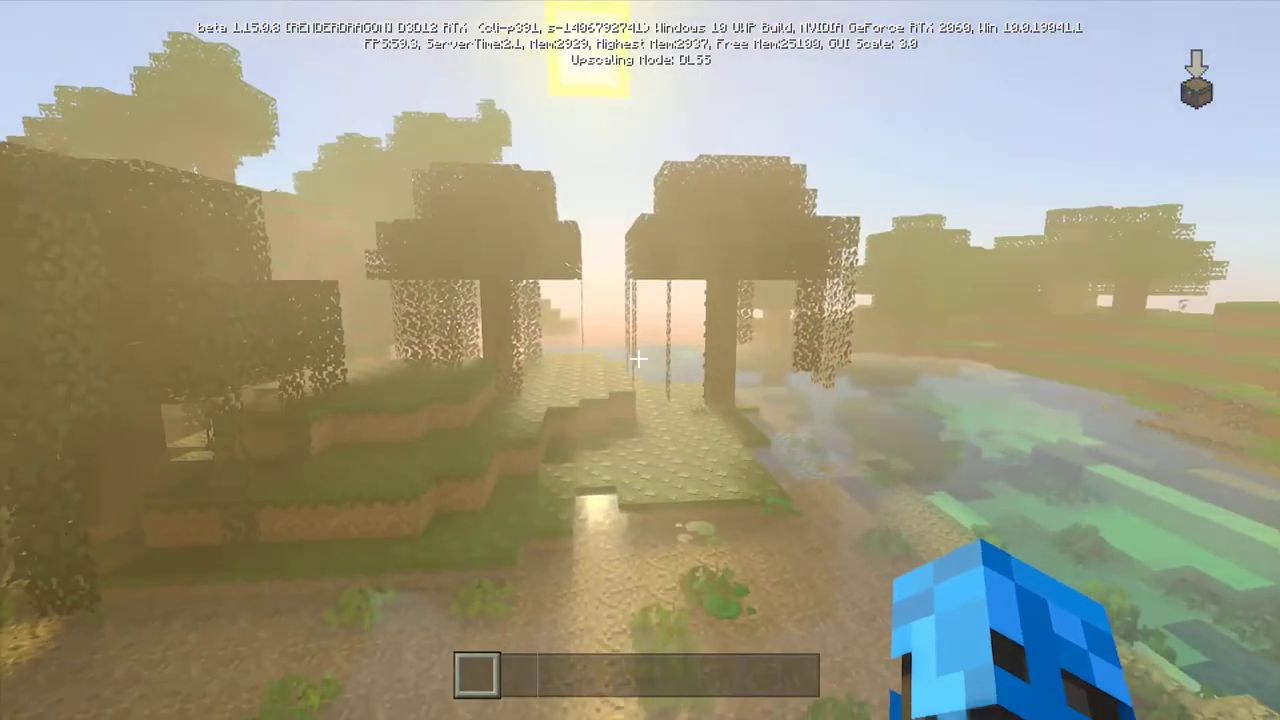
pyautogui.press('space')
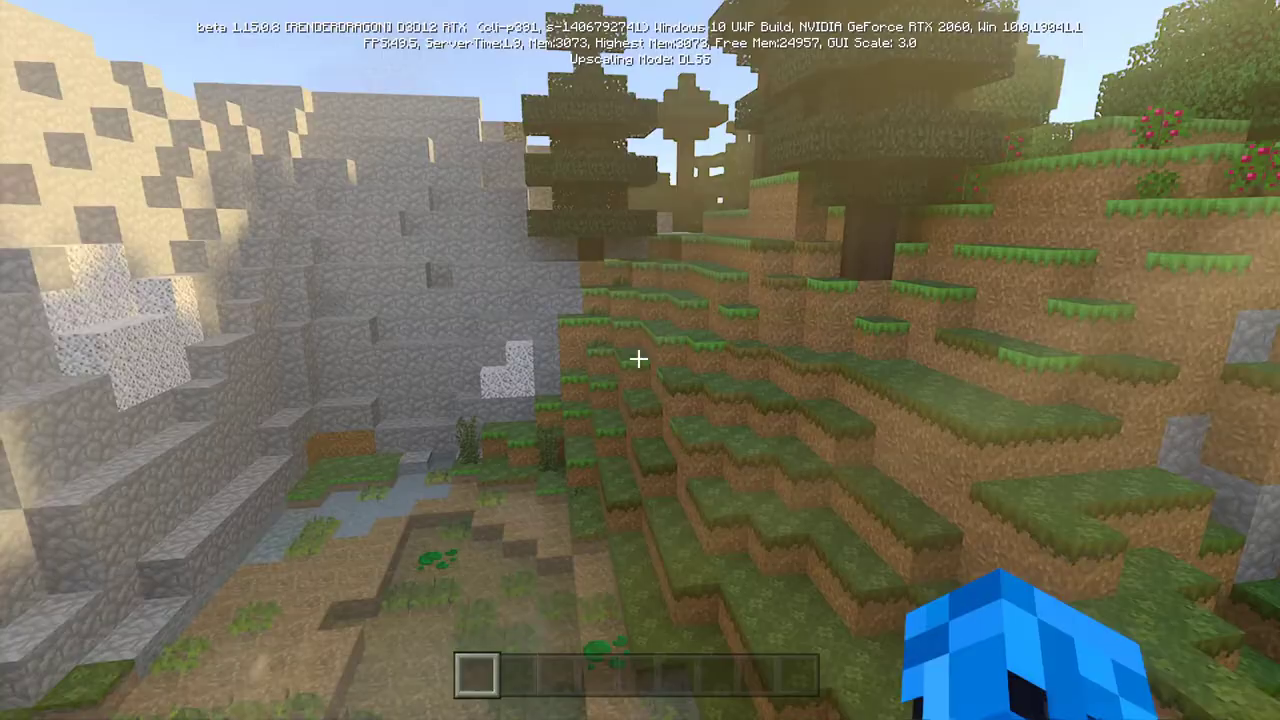
pyautogui.press('Escape')
pyautogui.press('Down')
pyautogui.press('Escape')
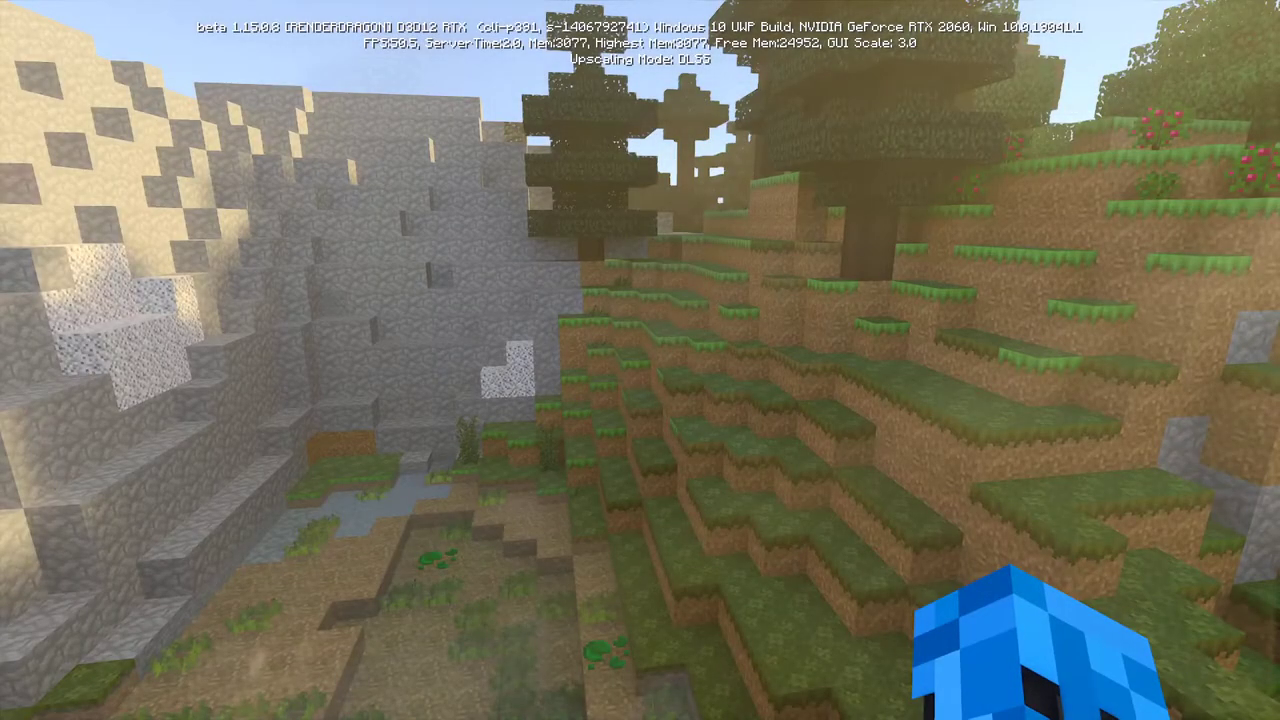
# Go through the world's game settings and look over the installed resource packs under My Packs
pyautogui.scroll(-2, 879, 380)
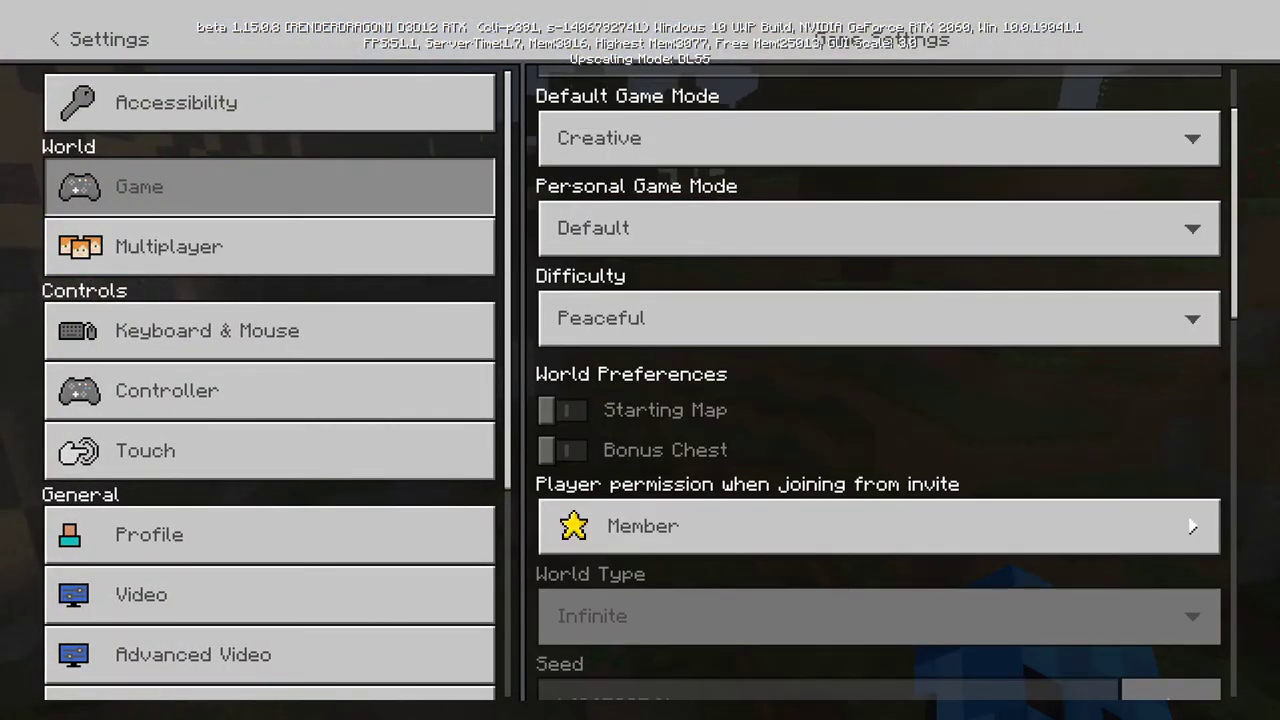
pyautogui.scroll(-15, 880, 380)
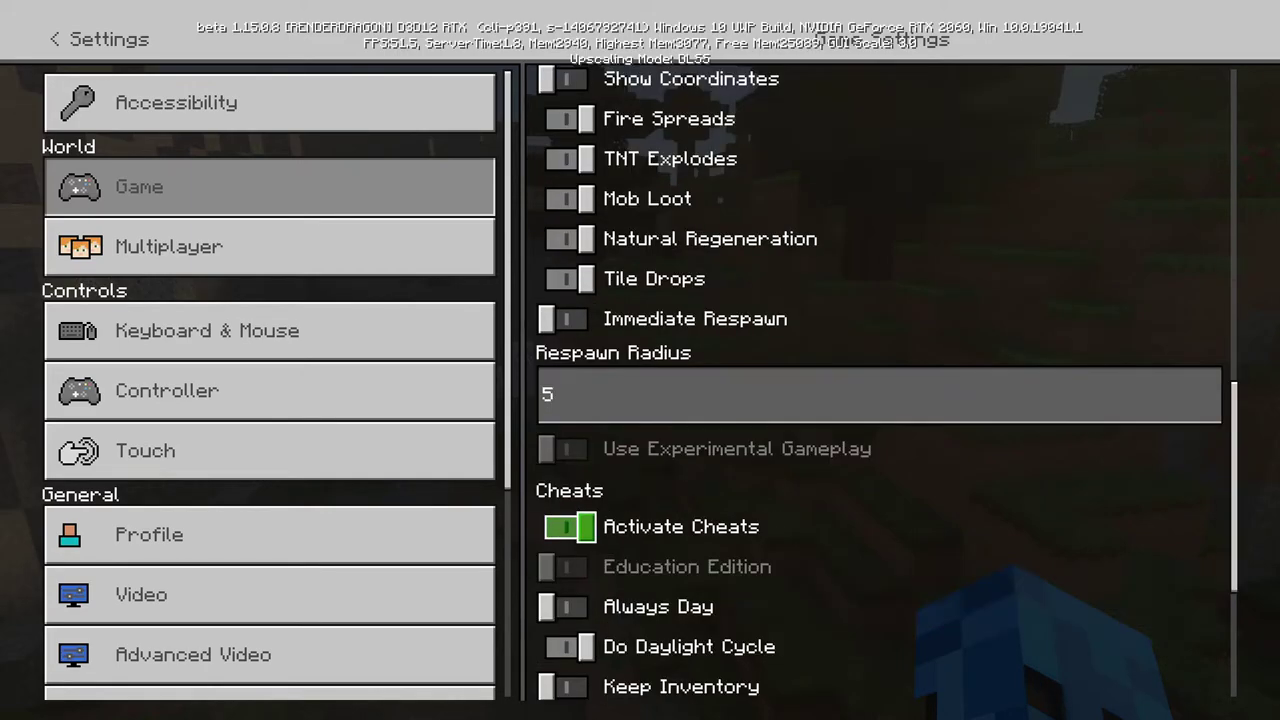
pyautogui.scroll(-5, 570, 540)
pyautogui.scroll(-5, 270, 580)
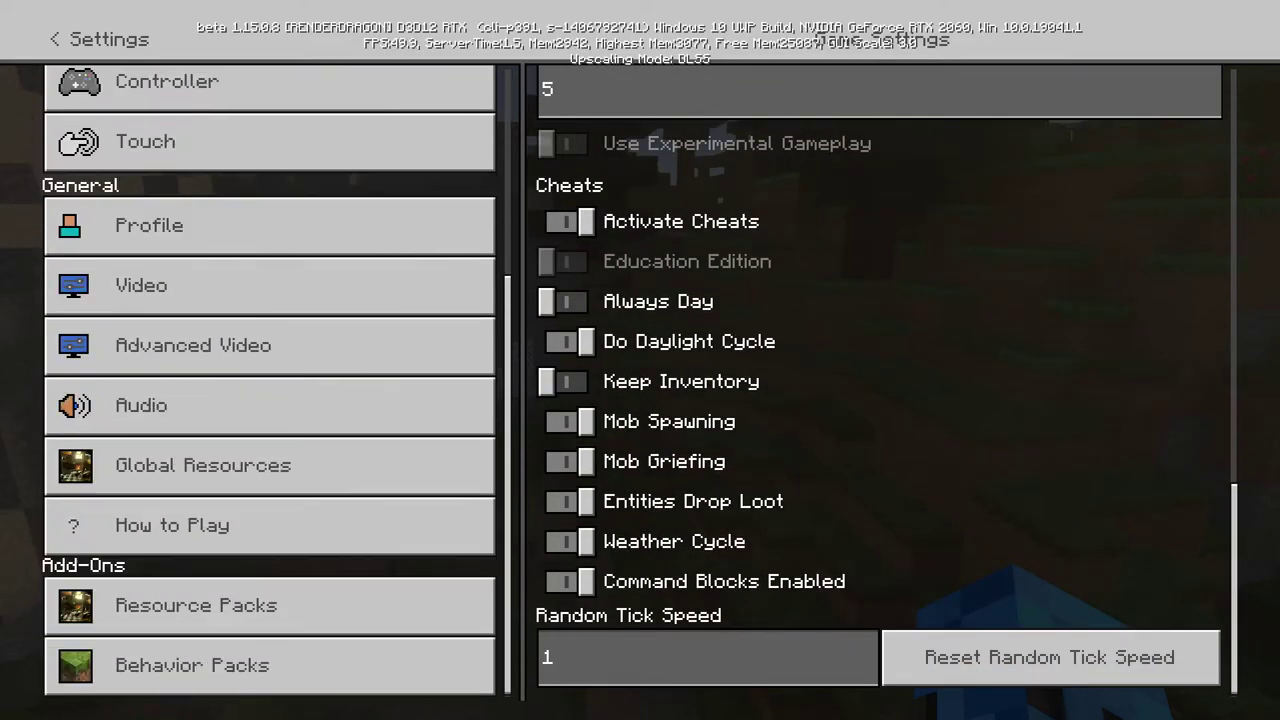
pyautogui.click(270, 606)
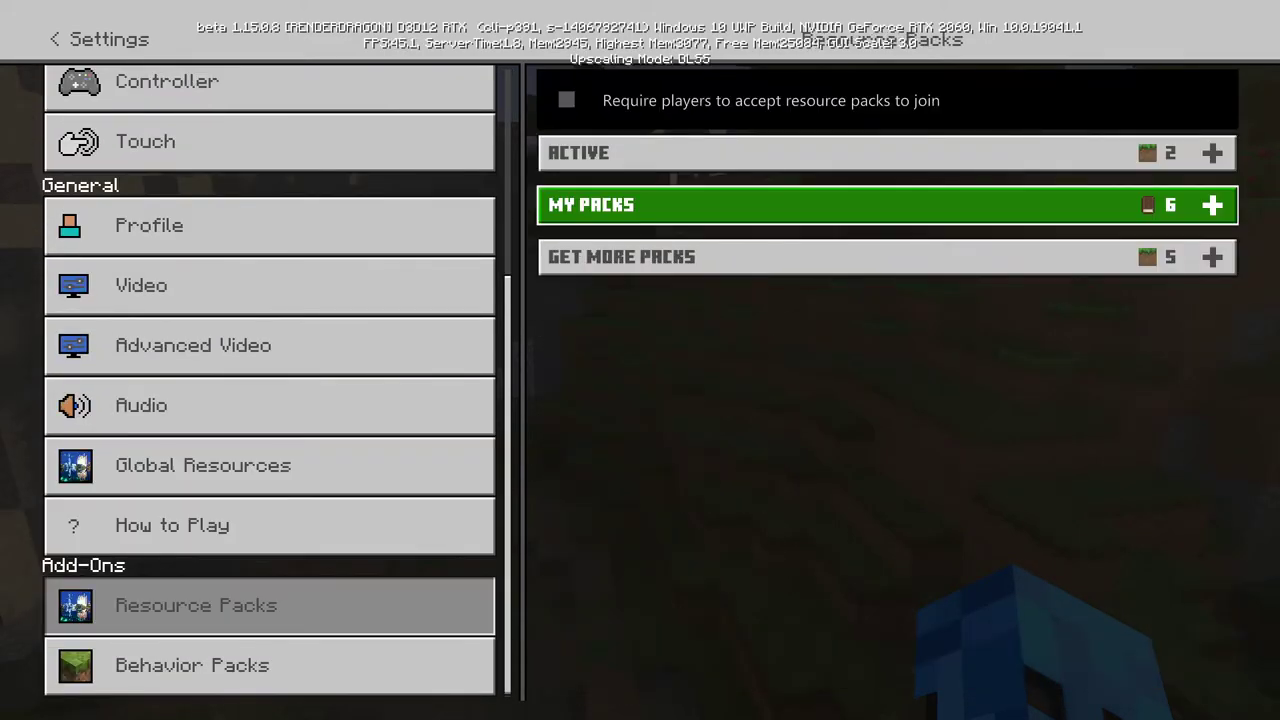
pyautogui.press('Return')
pyautogui.press('Down')
pyautogui.press('Down')
pyautogui.press('Down')
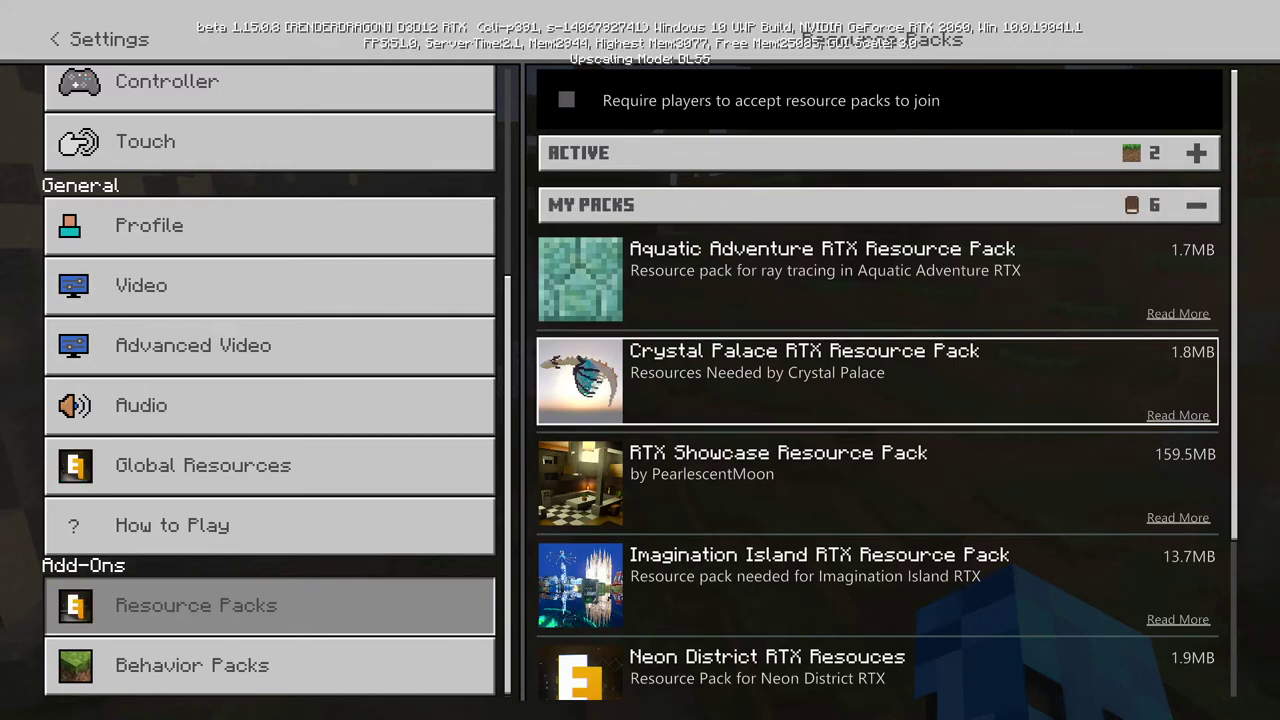
# List the world's active resource packs and inspect the pack info of Of Temples and Totems, refreshing its error list
pyautogui.press('Up')
pyautogui.press('Up')
pyautogui.press('Up')
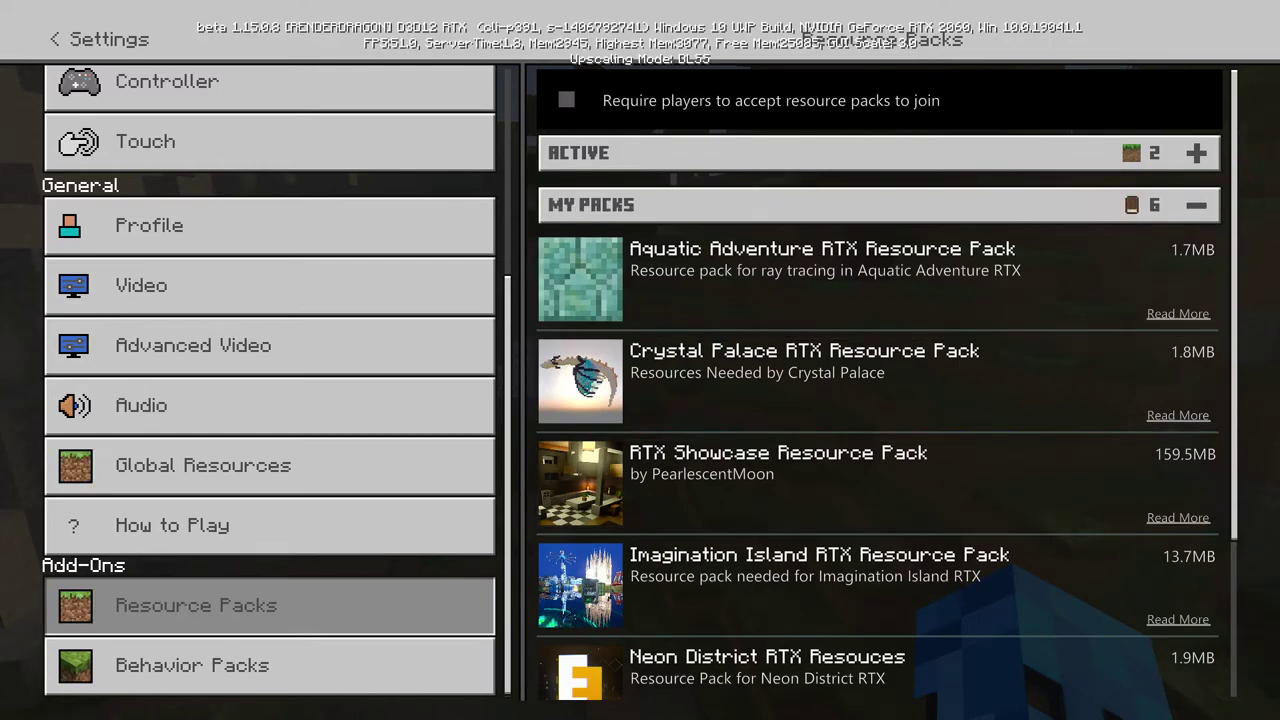
pyautogui.press('Up')
pyautogui.press('Return')
pyautogui.press('Down')
pyautogui.press('Down')
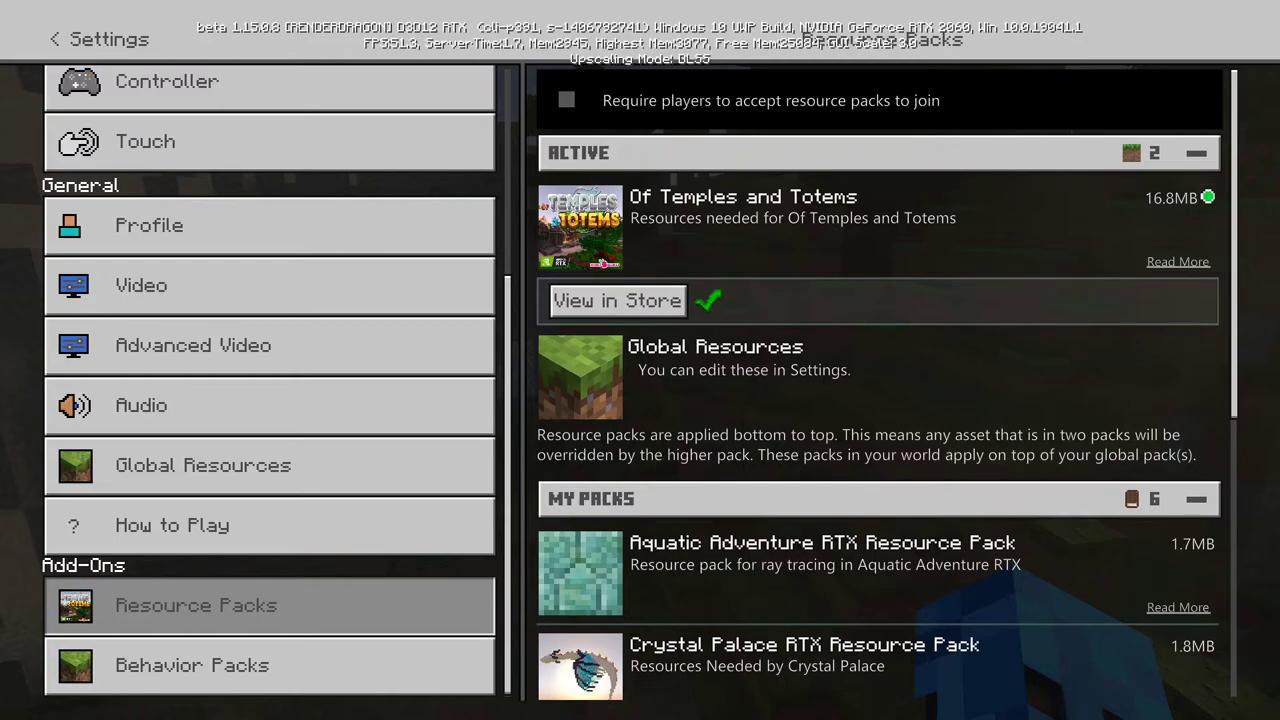
pyautogui.press('Return')
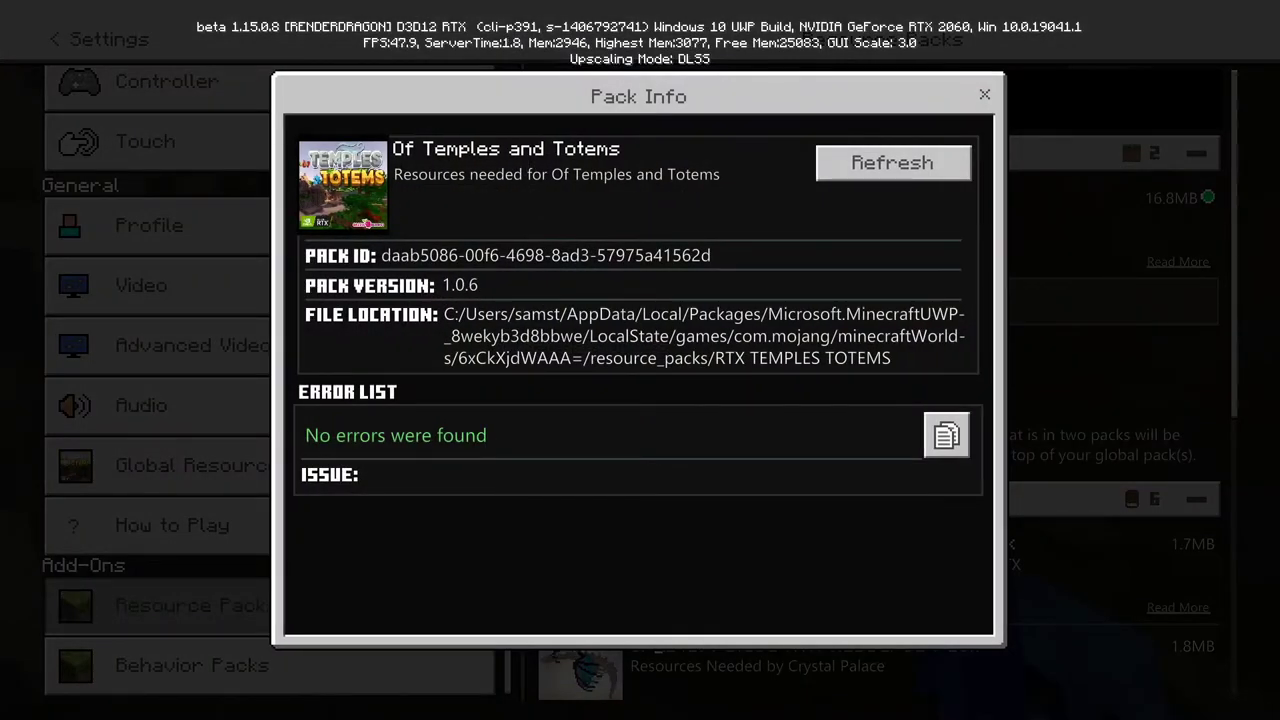
pyautogui.press('Down')
pyautogui.press('Return')
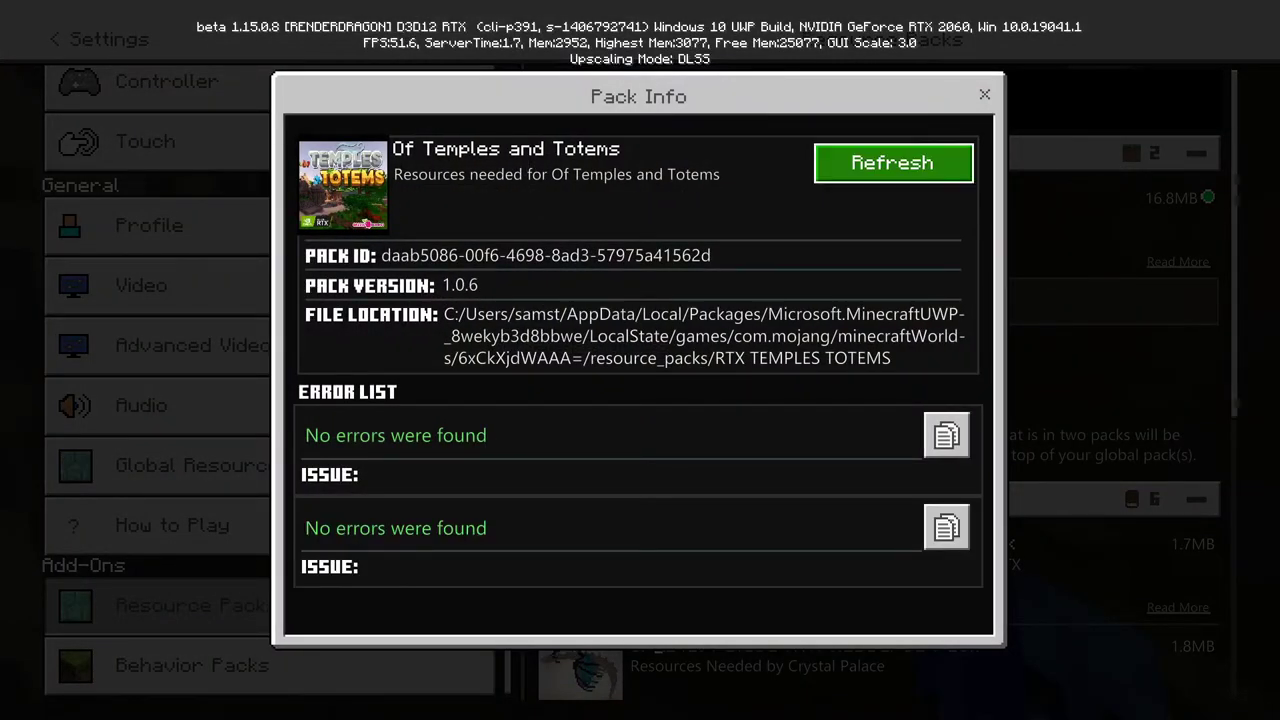
pyautogui.press('Up')
pyautogui.press('Return')
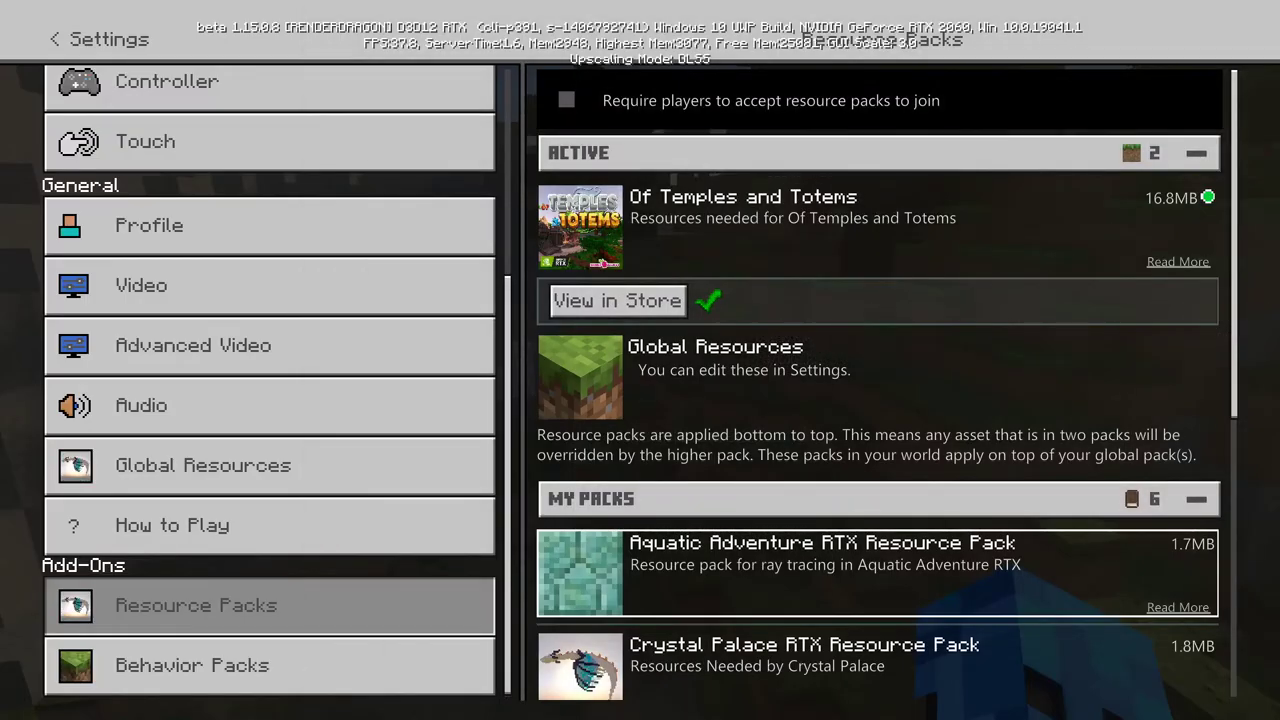
pyautogui.press('Escape')
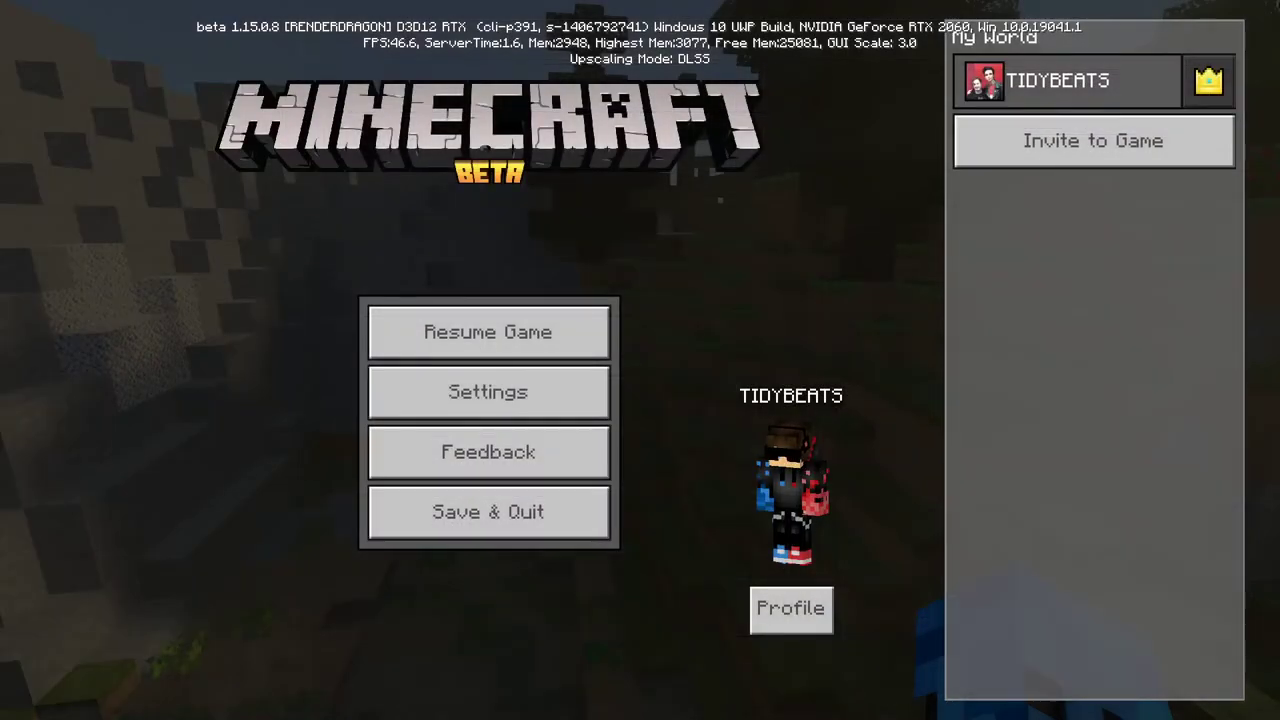
# Check the DirectX Ray Tracing and render distance options in the advanced video settings, and return to the world
pyautogui.click(470, 392)
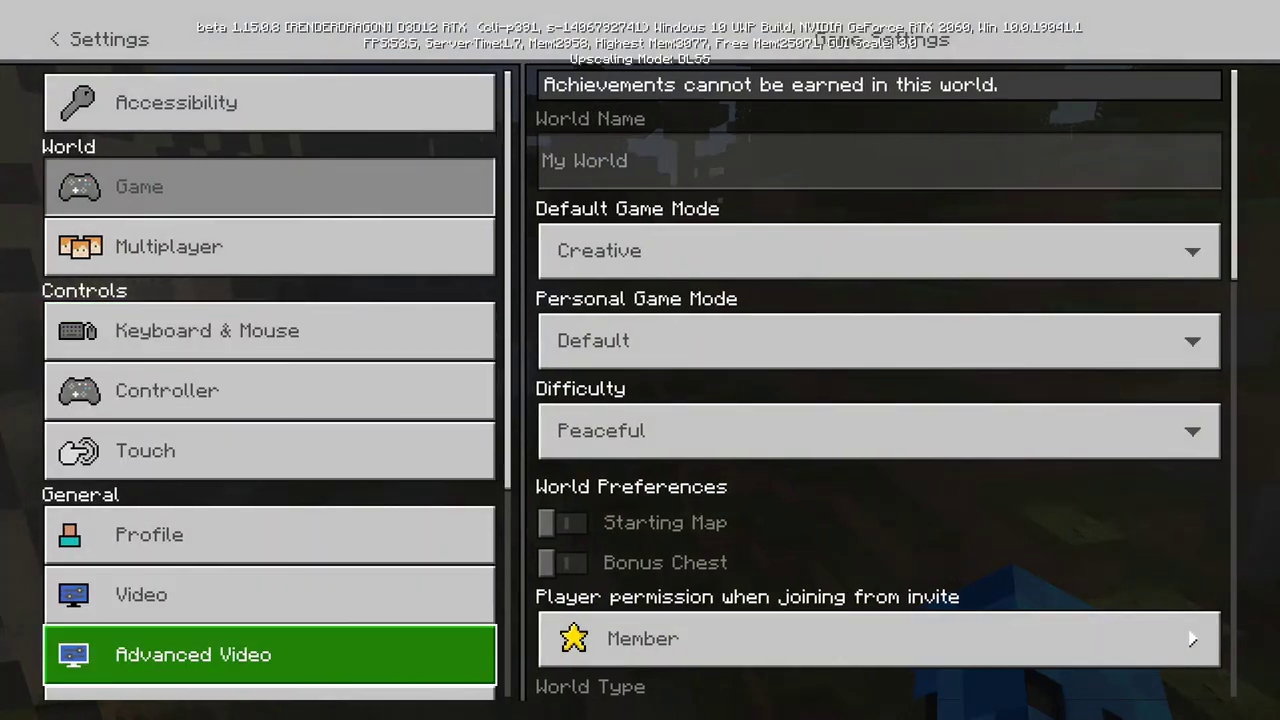
pyautogui.click(290, 655)
pyautogui.click(569, 404)
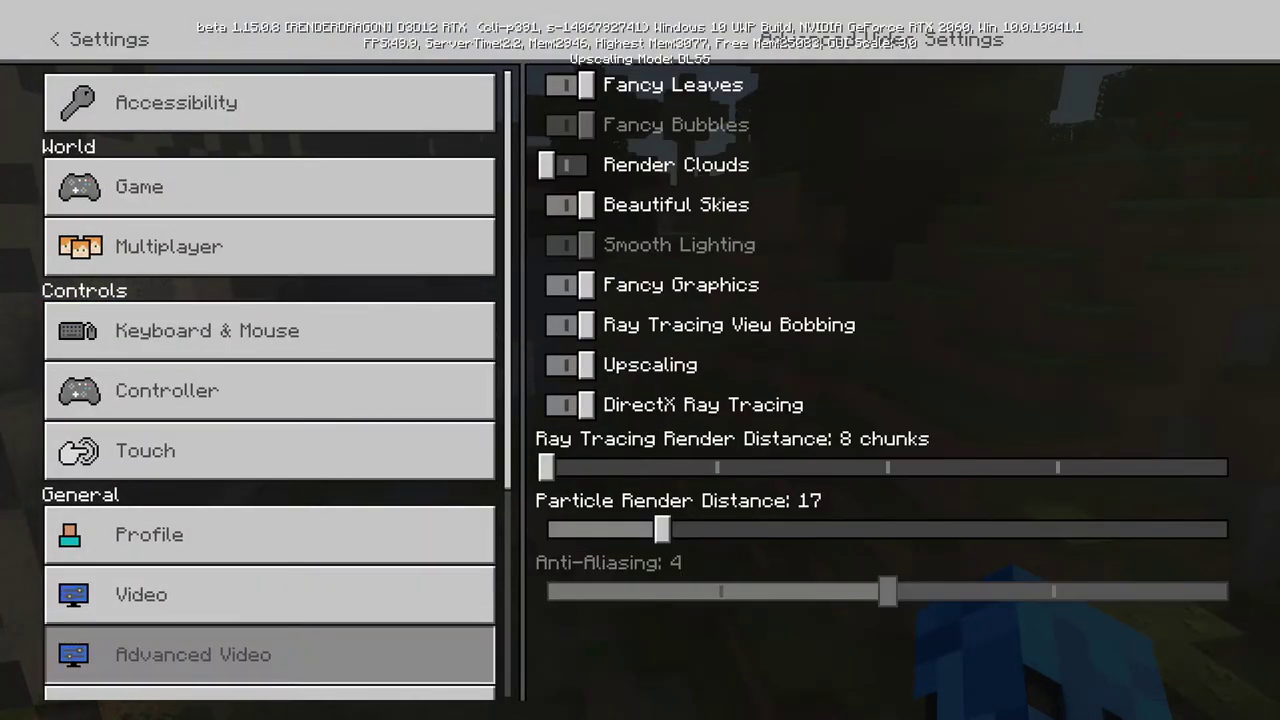
pyautogui.press('Down')
pyautogui.press('Up')
pyautogui.press('Escape')
pyautogui.press('Escape')
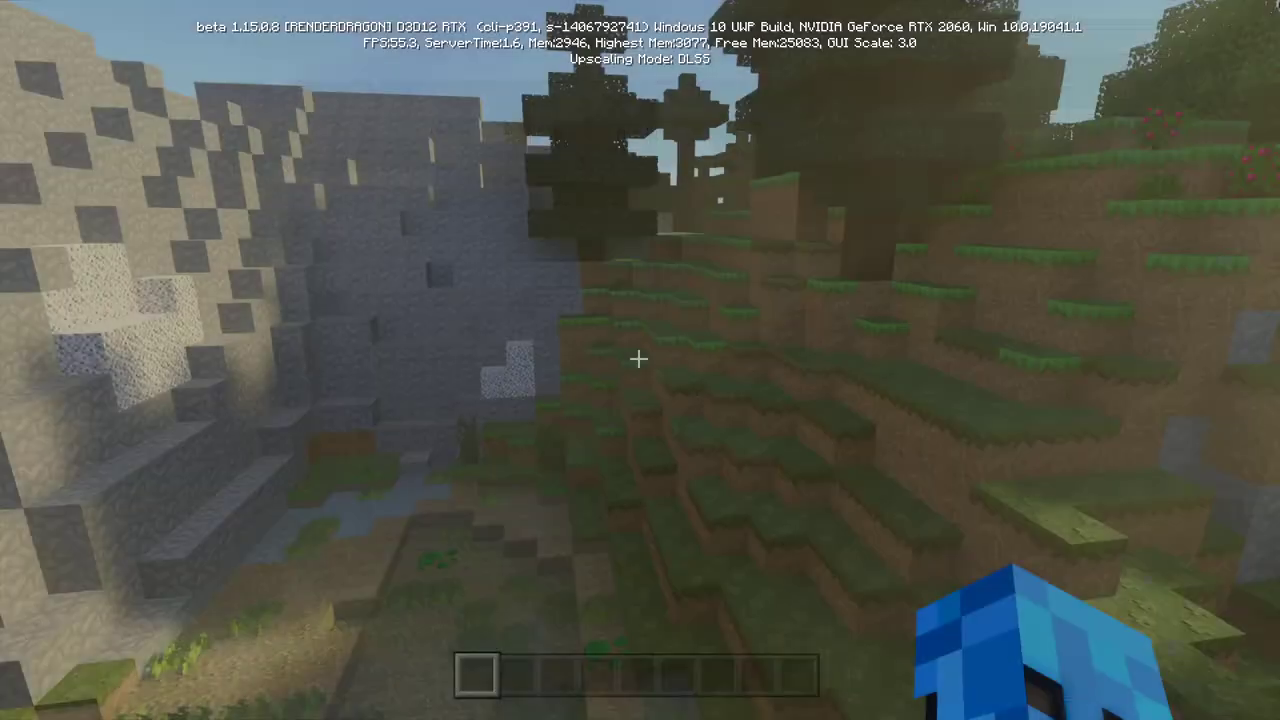
# Fly over the cliffs and swamp, comparing the terrain and water with ray tracing off and on
pyautogui.press('s')
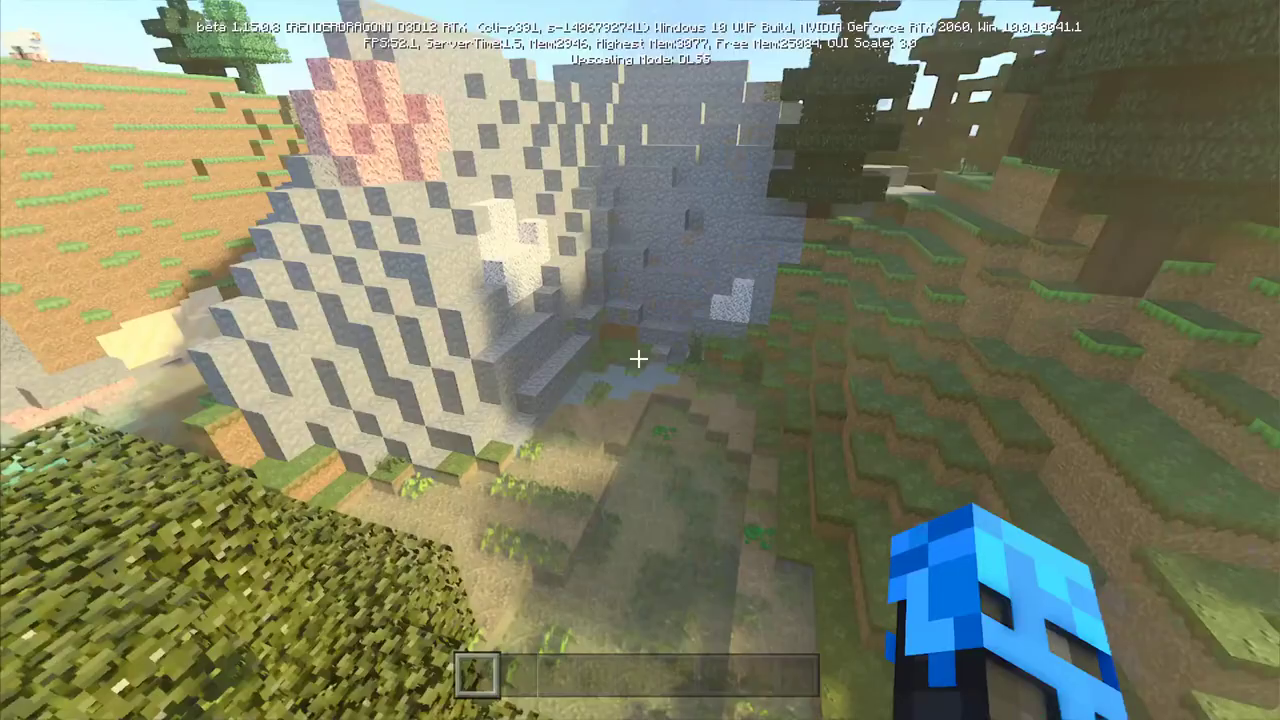
pyautogui.press('w')
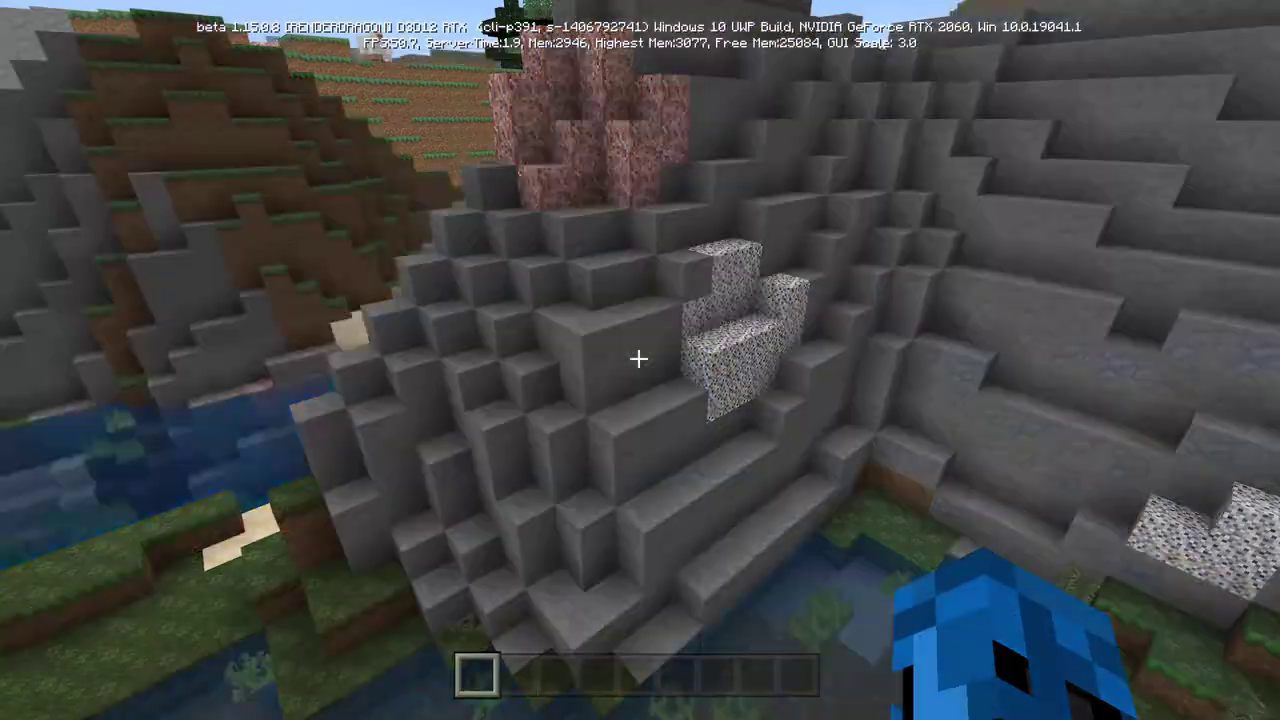
pyautogui.moveTo(638, 358)
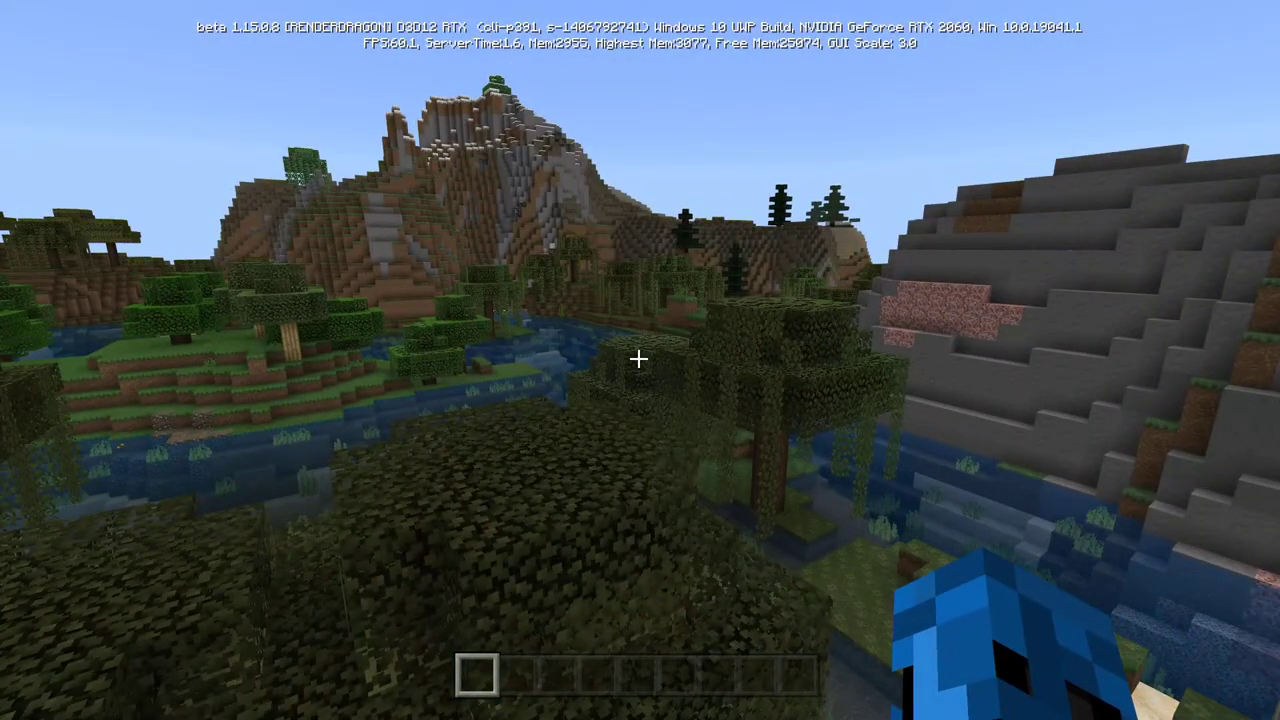
pyautogui.press(';')
pyautogui.press('w')
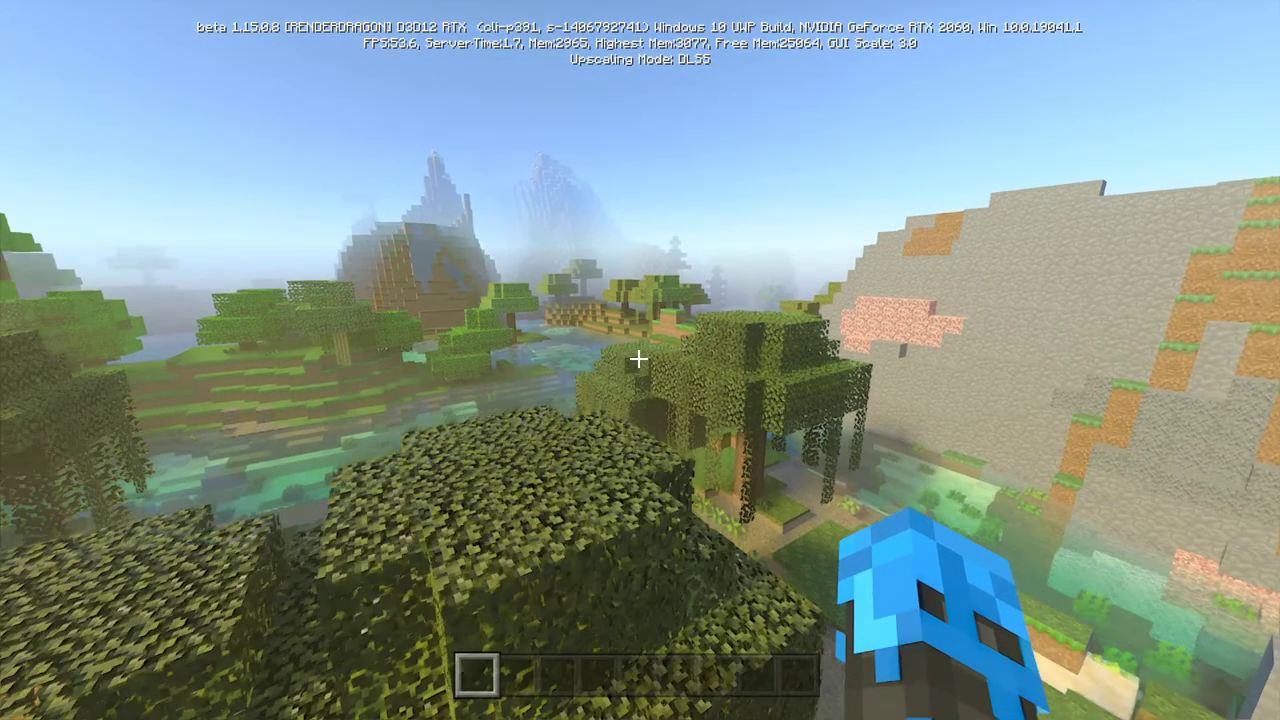
pyautogui.press('w')
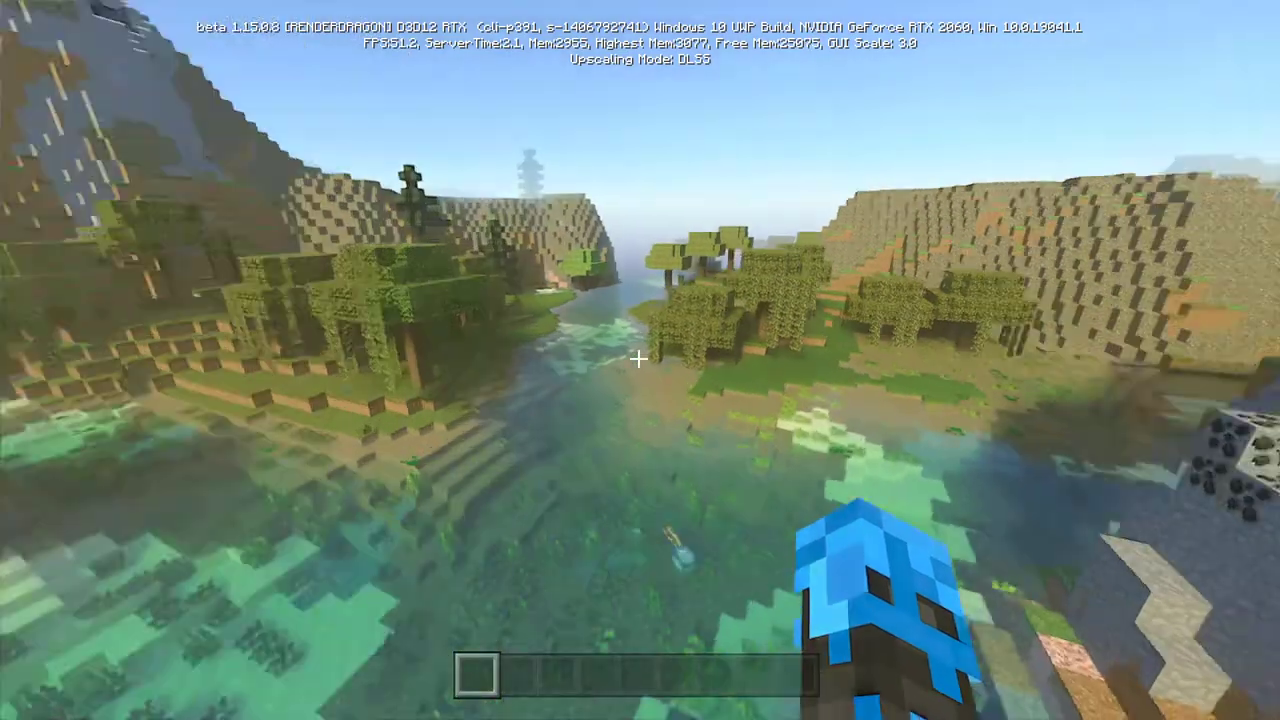
# Dive into the swamp water and hit the squids to see their ink with ray tracing on
pyautogui.press('shift')
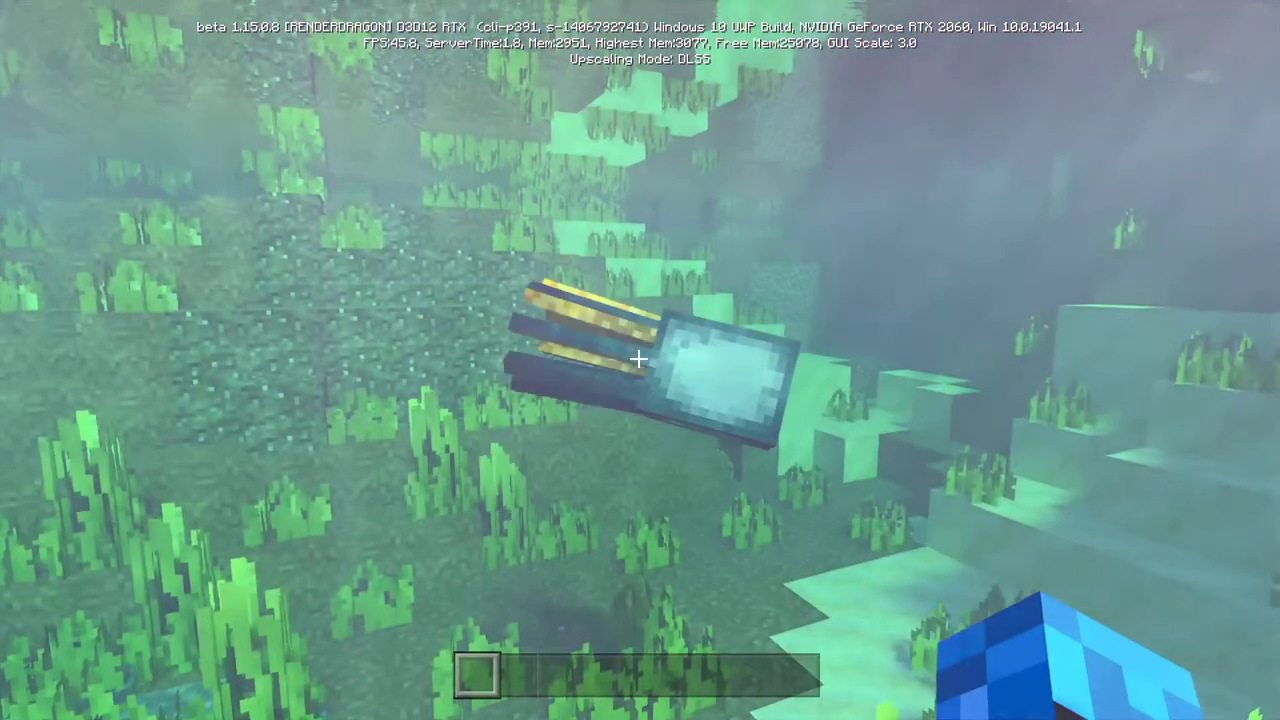
pyautogui.click(638, 358)
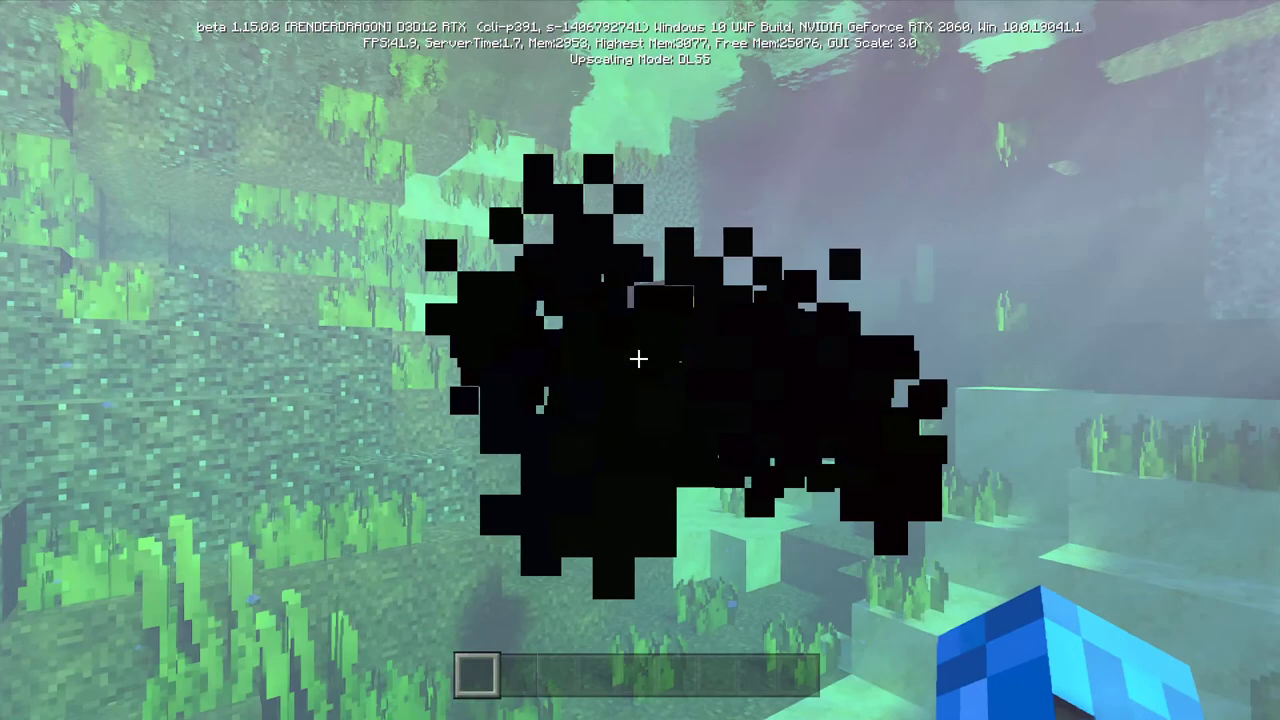
pyautogui.click(638, 358)
pyautogui.press('w')
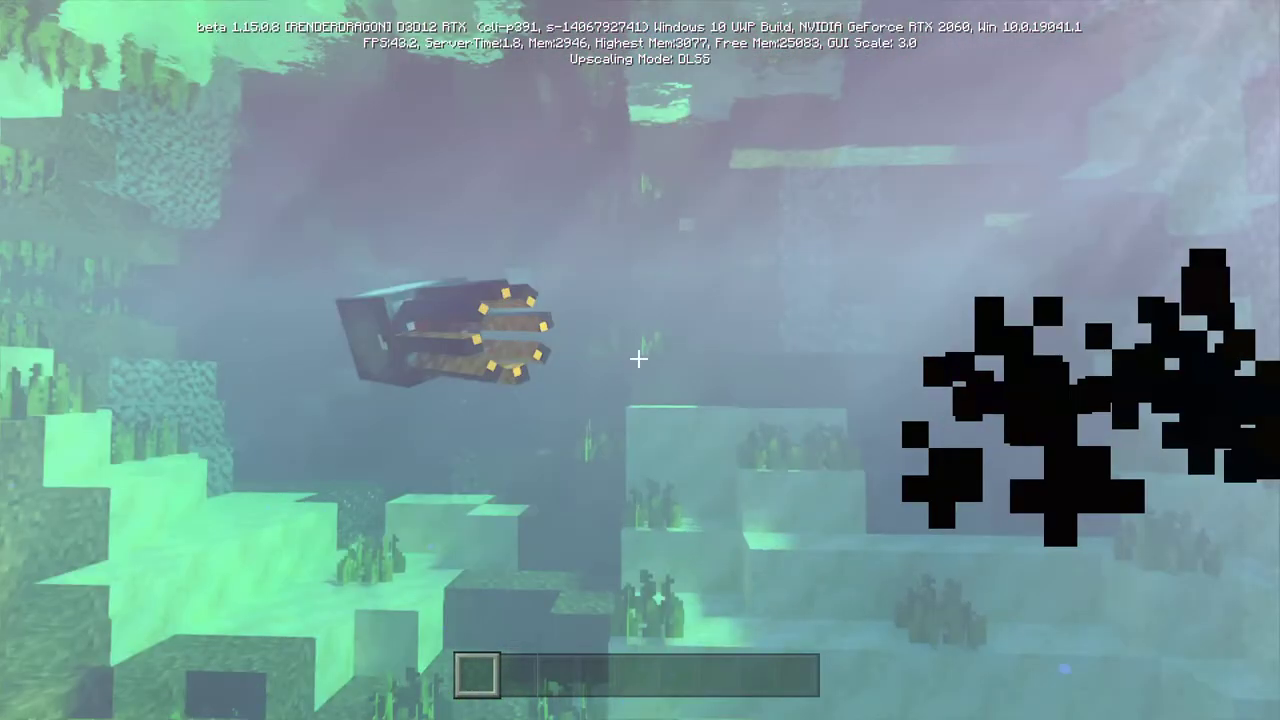
pyautogui.click(638, 358)
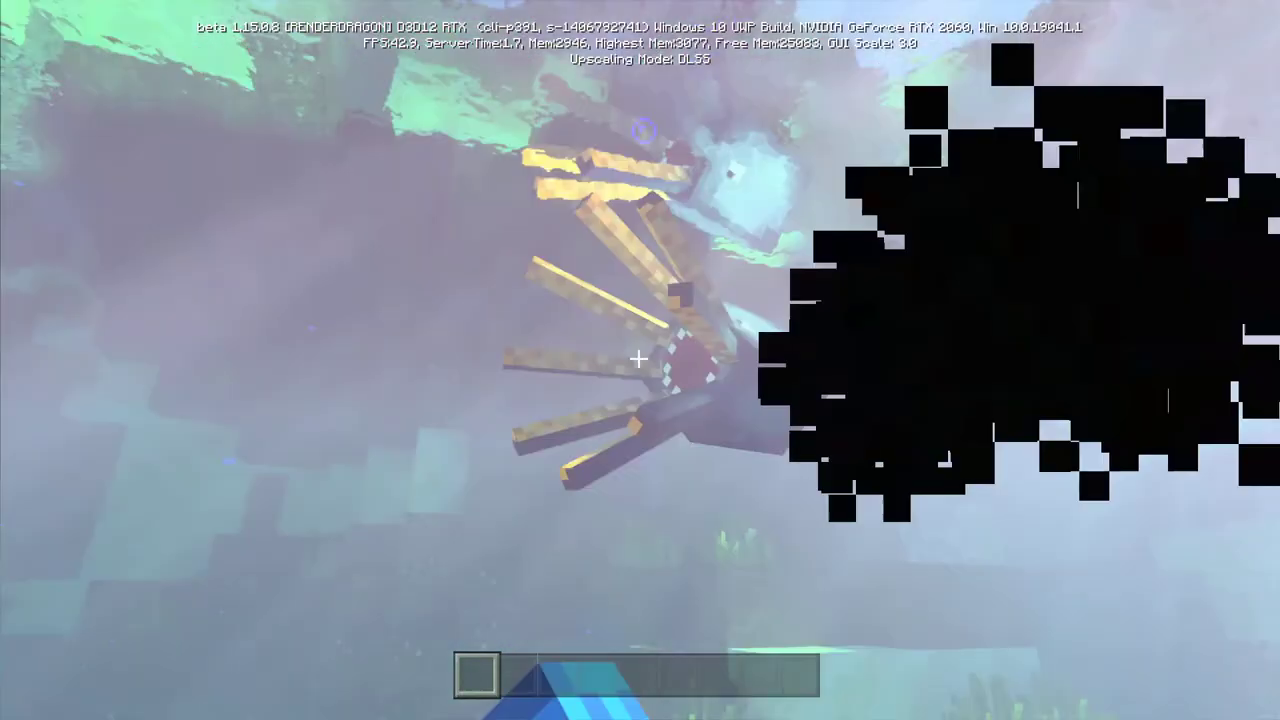
pyautogui.click(638, 358)
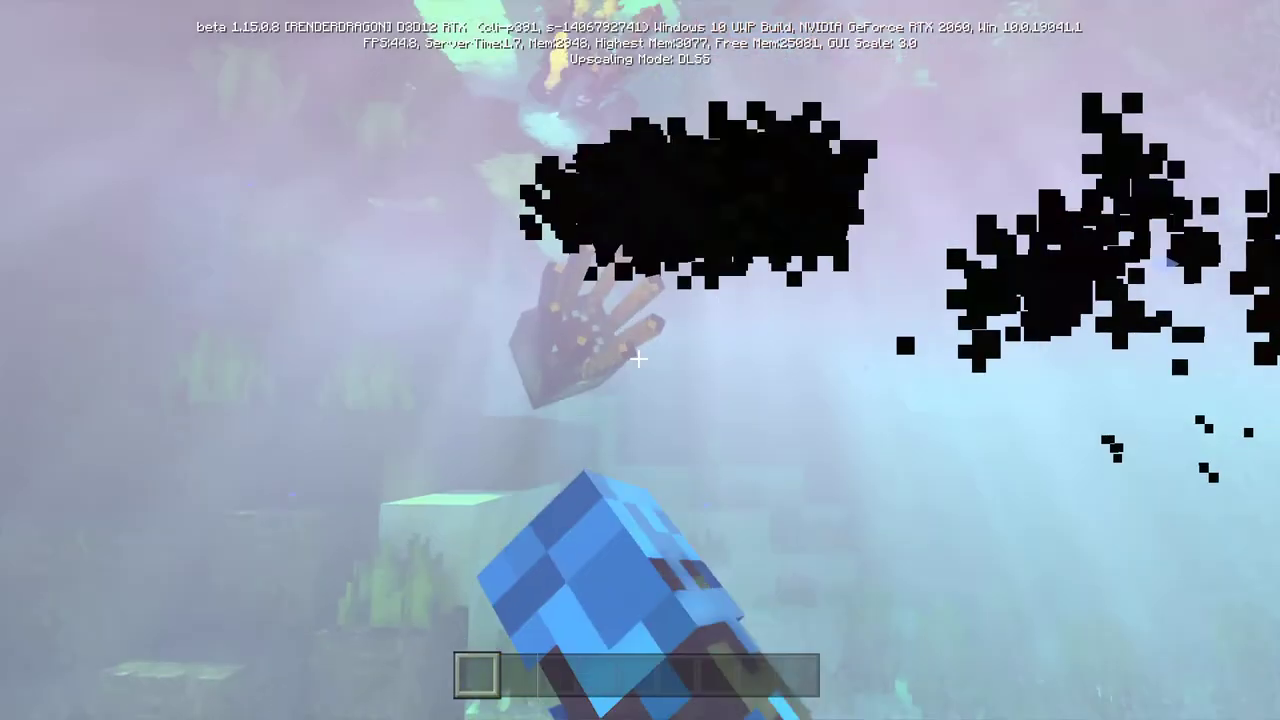
pyautogui.click(638, 358)
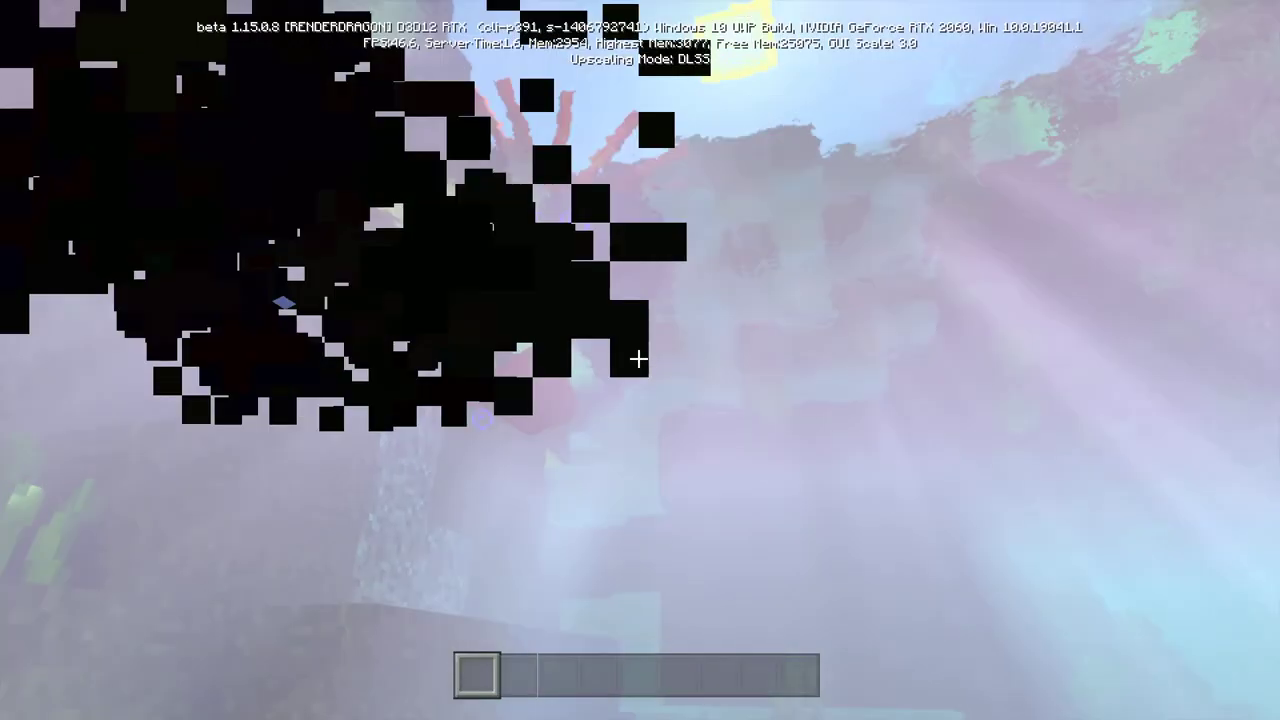
pyautogui.click(638, 358)
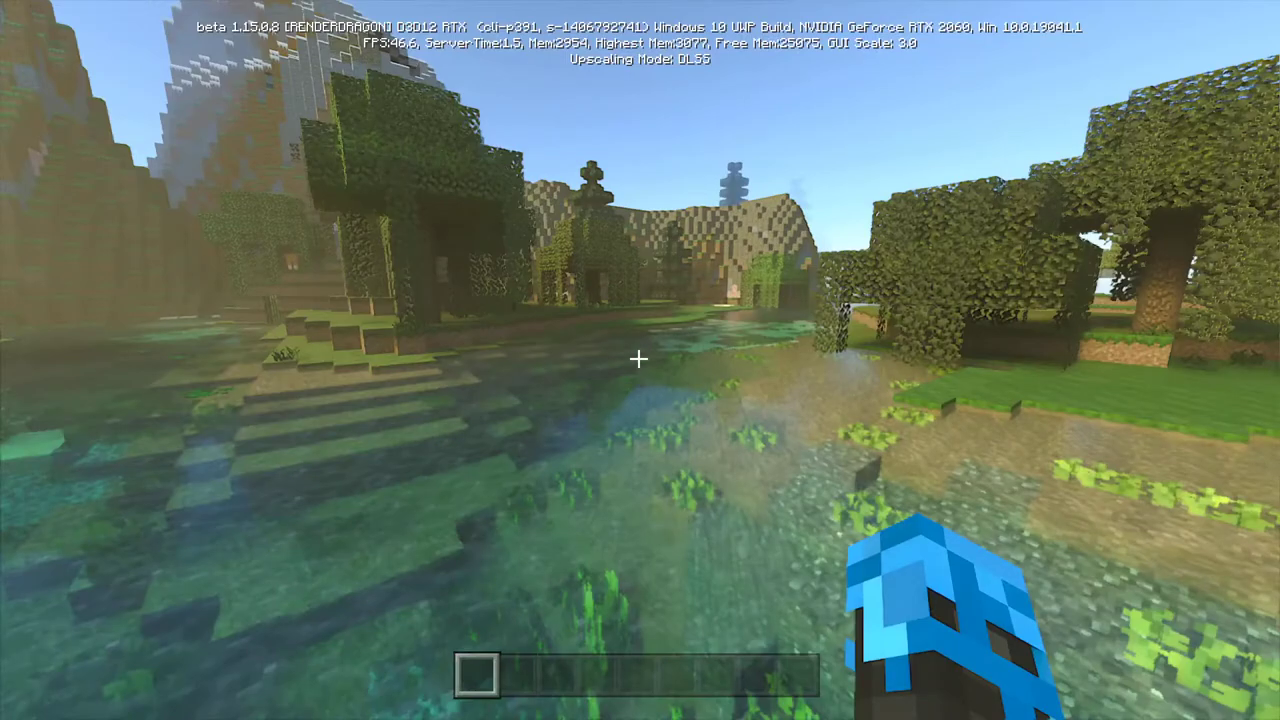
# Approach the grass bank under the trees and toggle ray tracing to compare the lighting on the blocks
pyautogui.press('w')
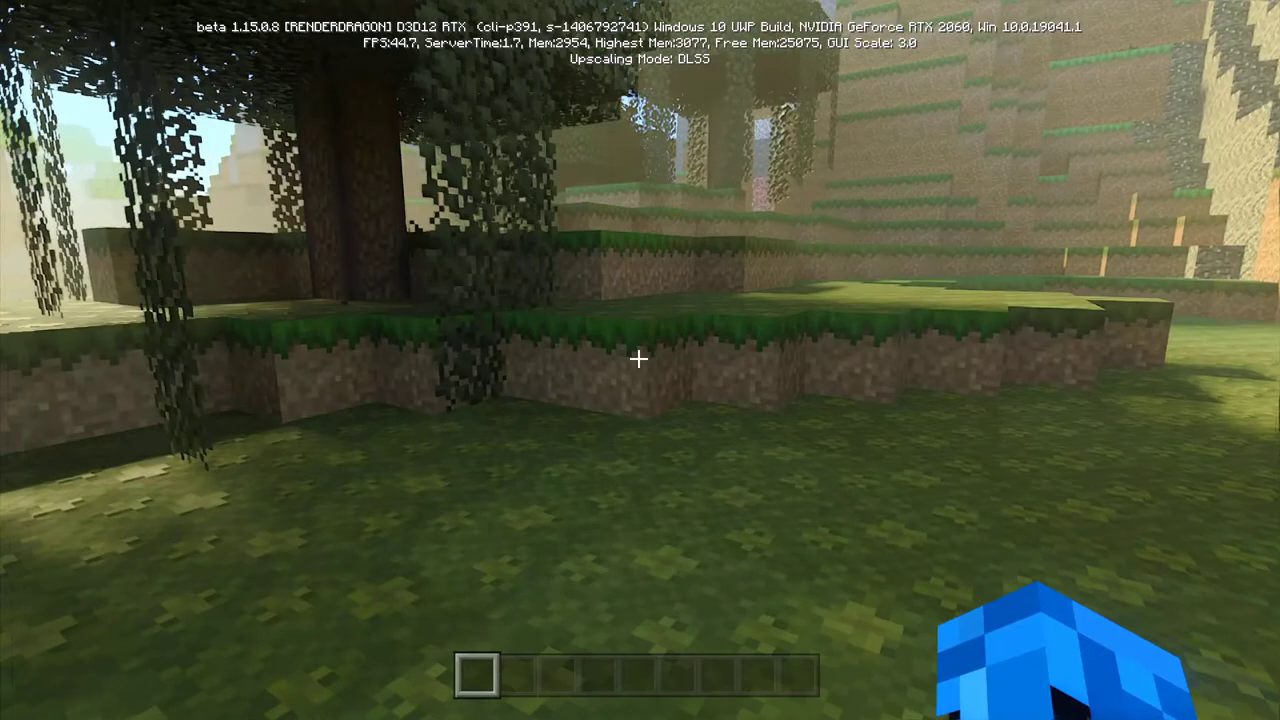
pyautogui.press('w')
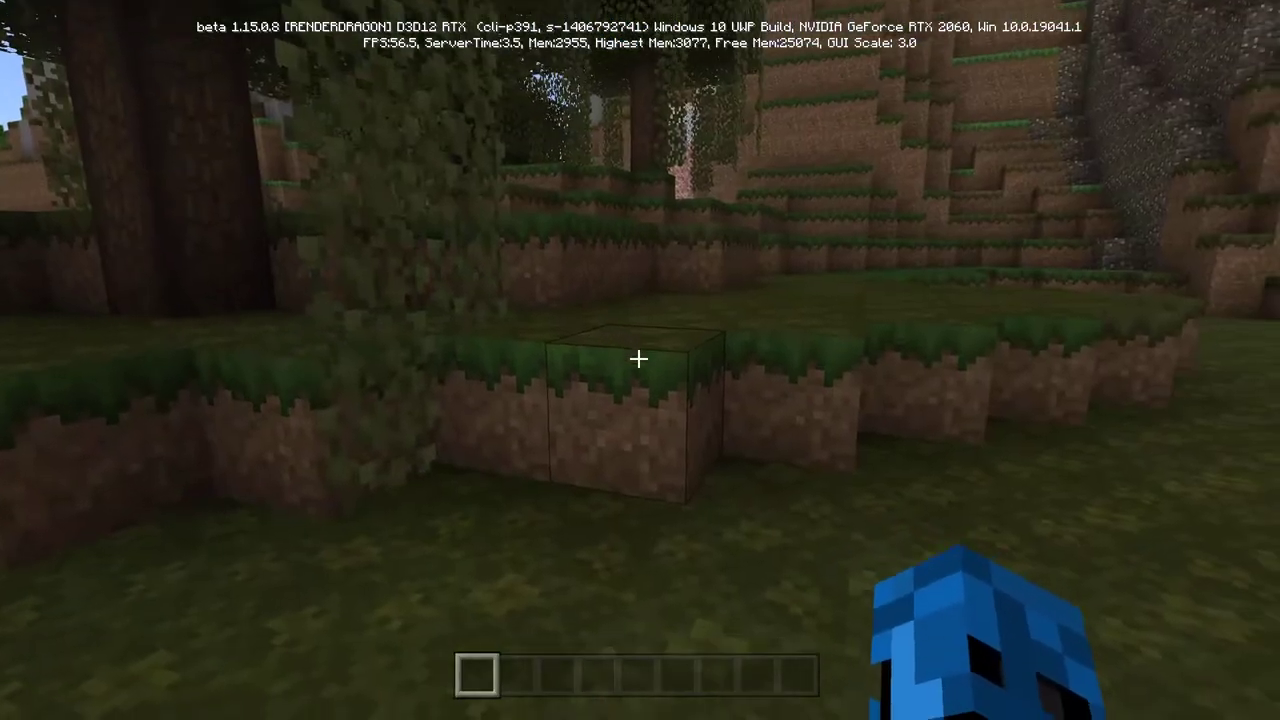
pyautogui.press(';')
pyautogui.press(';')
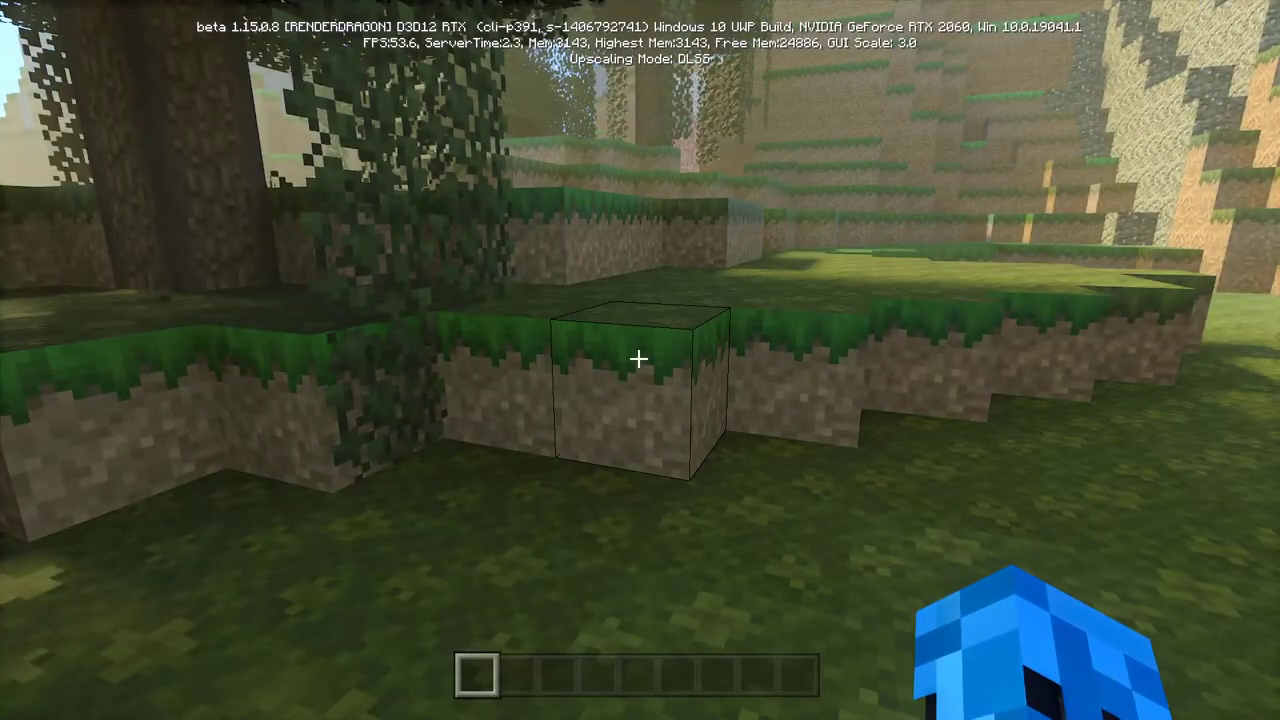
# Save the current world and quit to the worlds list
pyautogui.press('Escape')
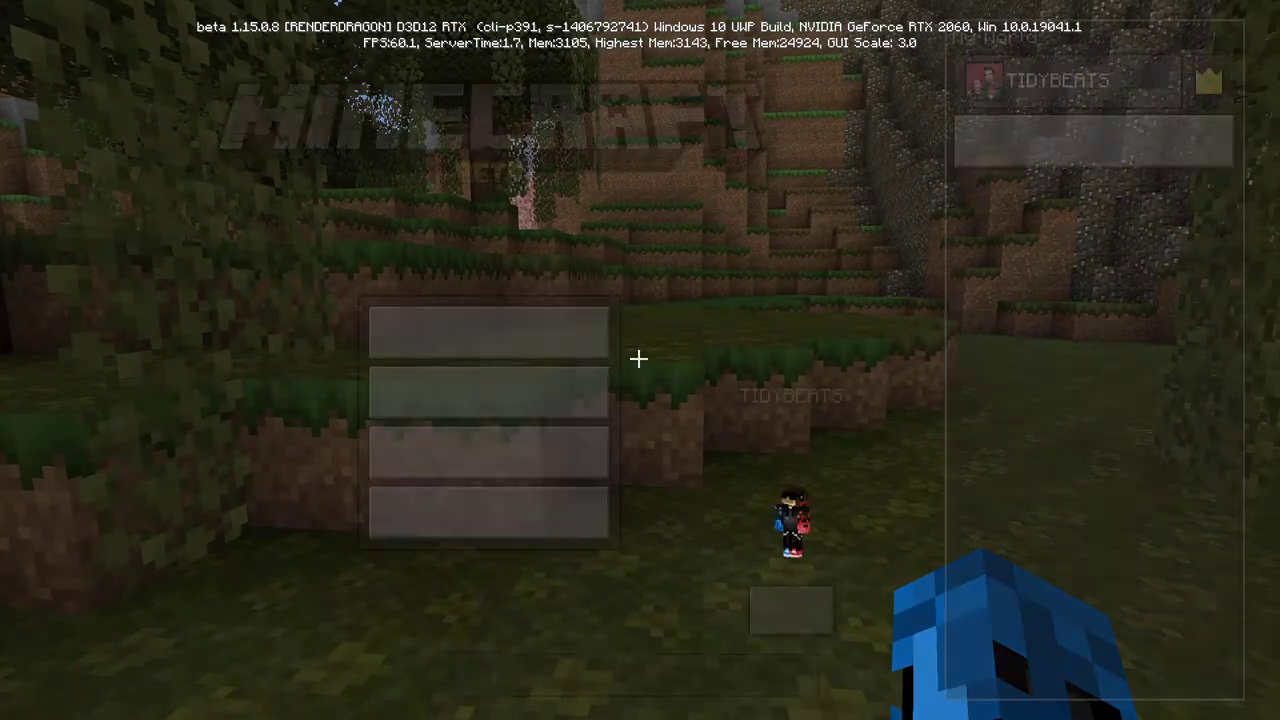
pyautogui.press('Return')
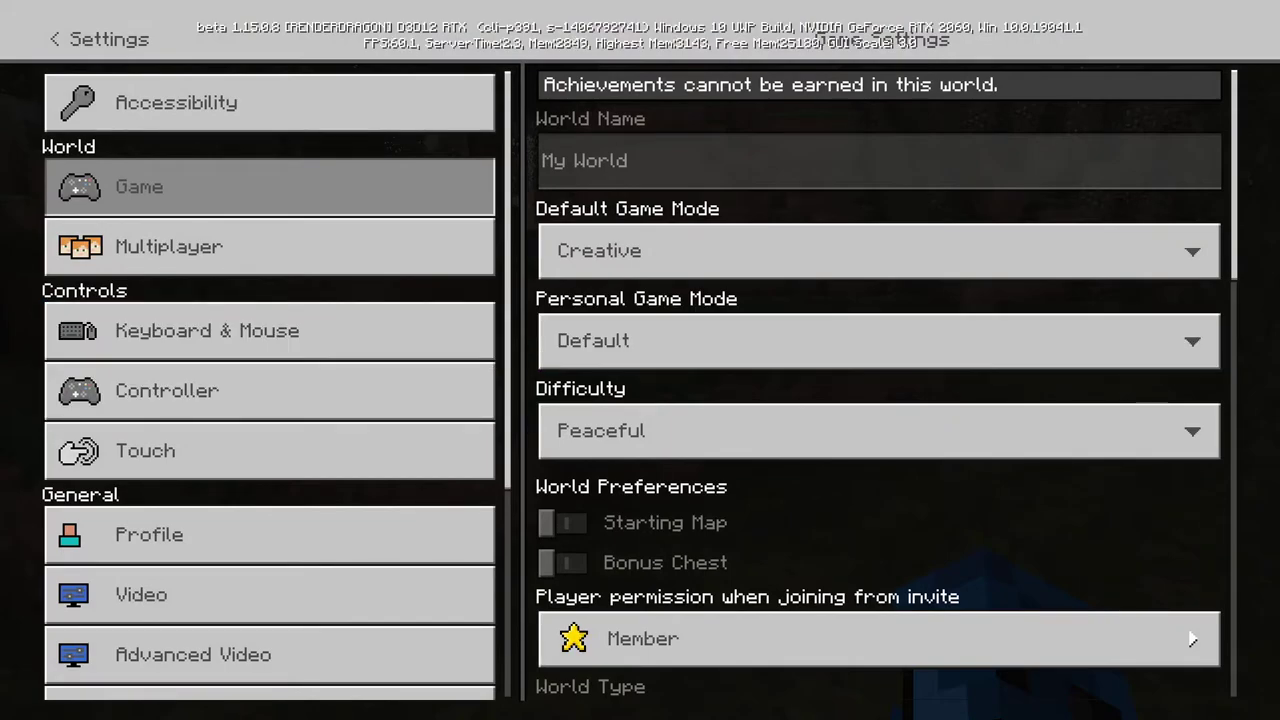
pyautogui.press('Down')
pyautogui.press('Escape')
pyautogui.press('Down')
pyautogui.press('Down')
pyautogui.press('Down')
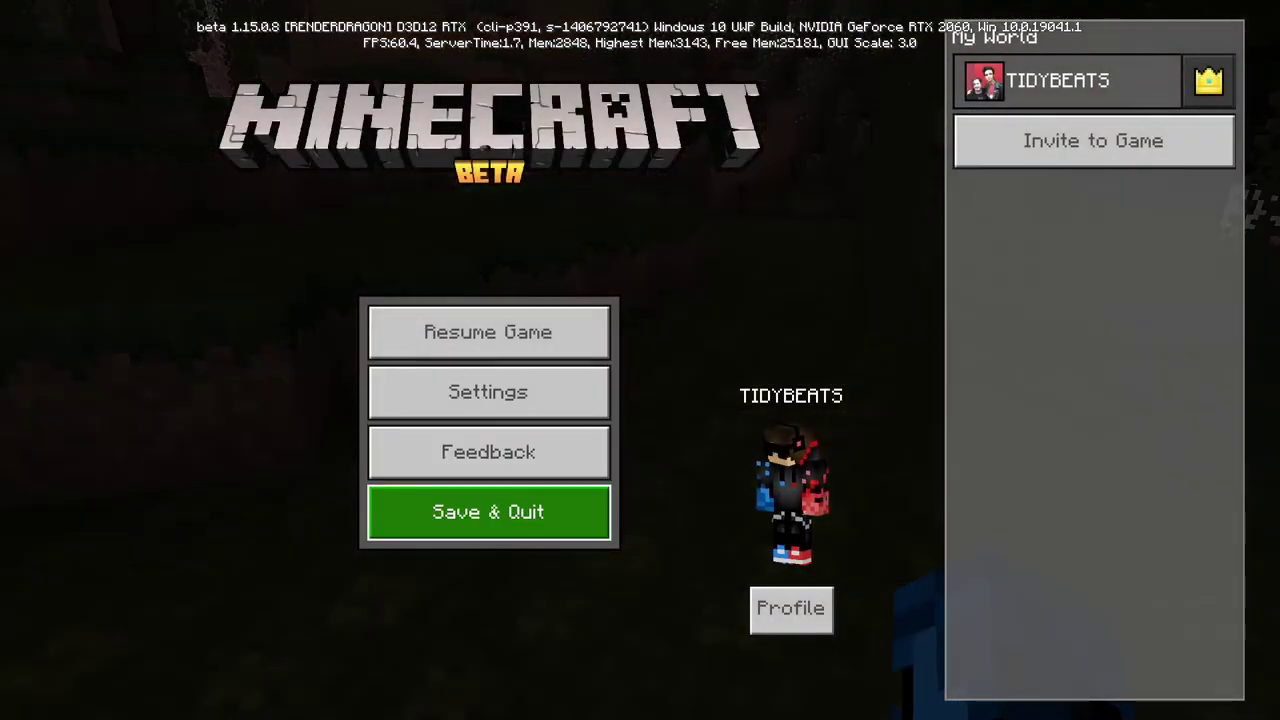
pyautogui.press('Return')
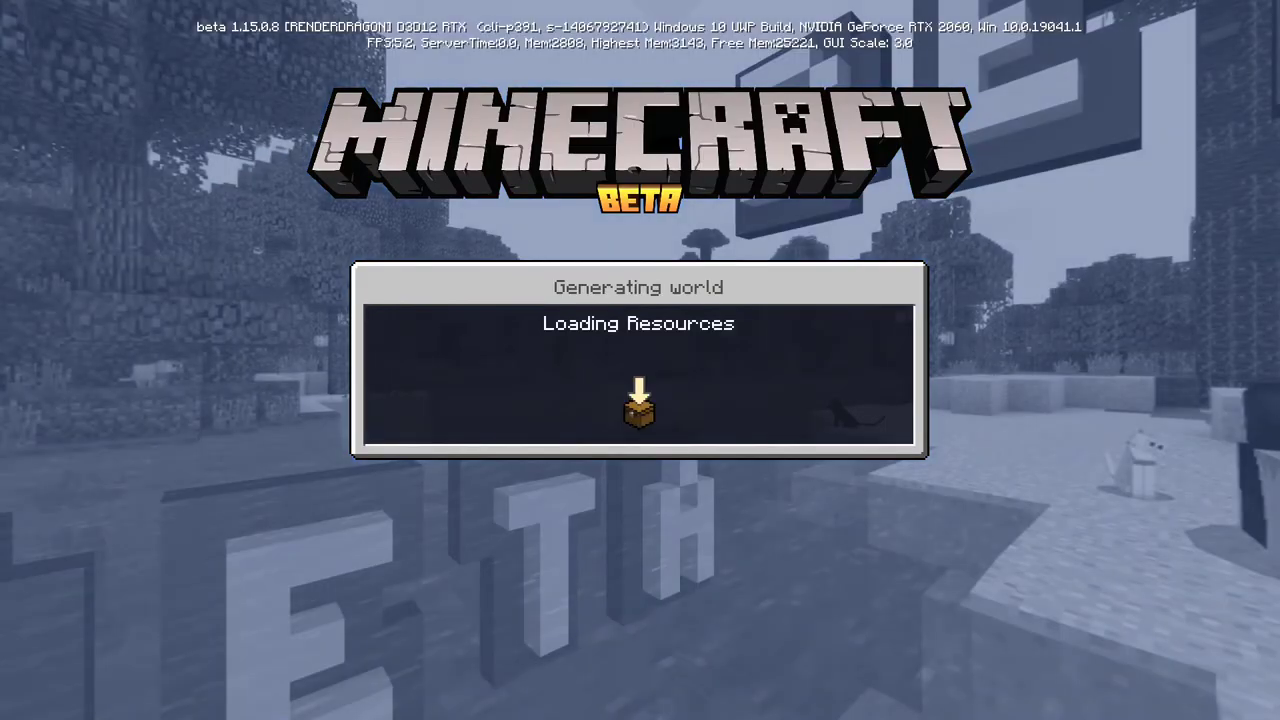
# Load the second My World entry from the list of existing worlds
pyautogui.press('Down')
pyautogui.press('Up')
pyautogui.press('Down')
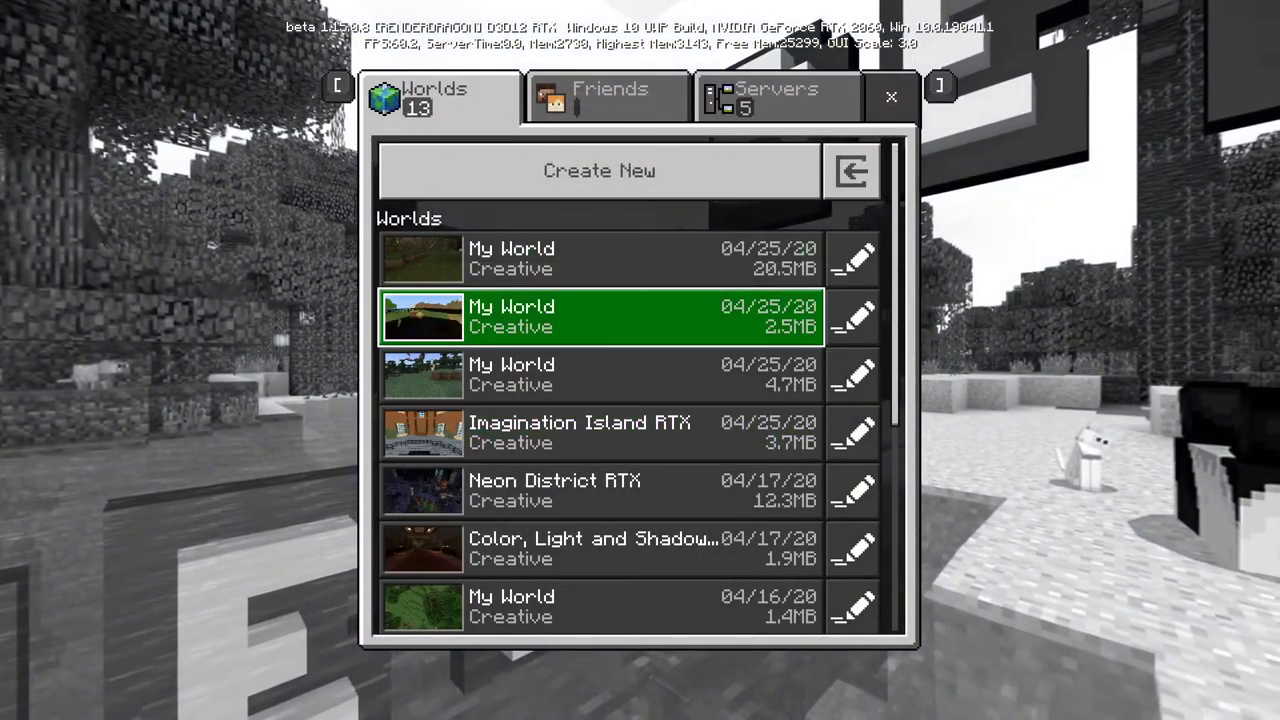
pyautogui.press('Return')
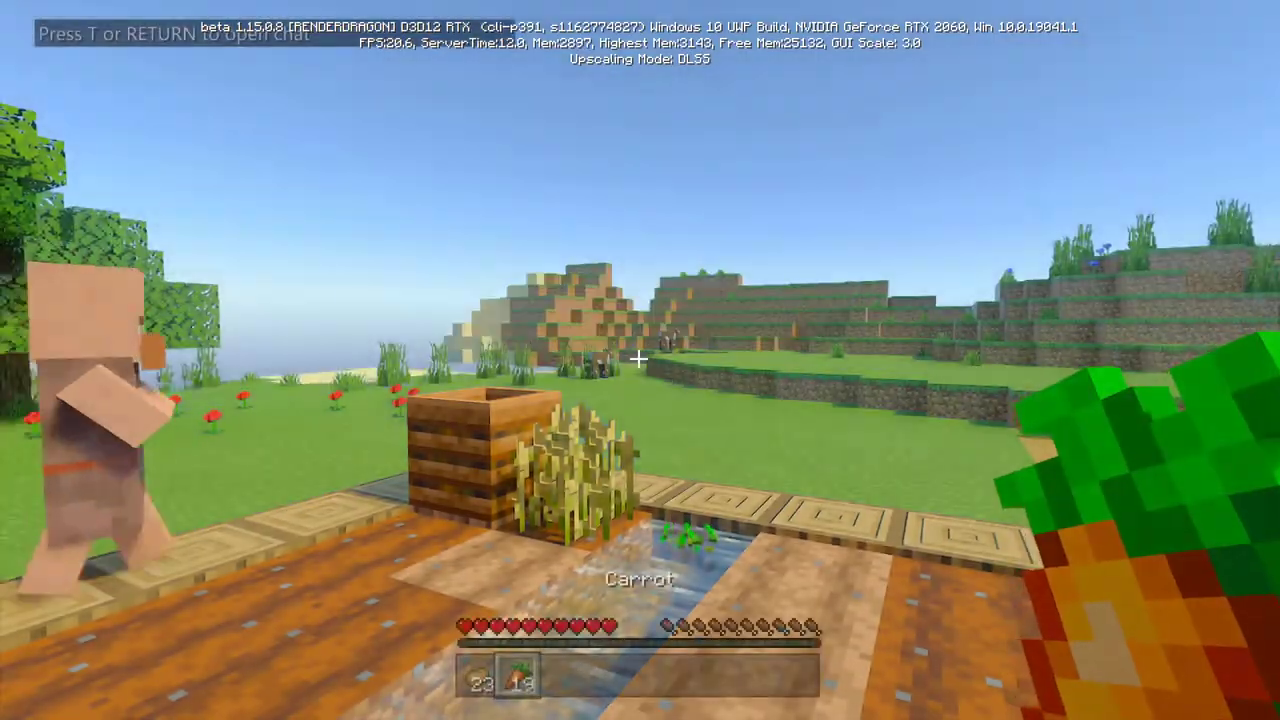
# Check the world's resource packs in the settings and return to the game
pyautogui.press('Escape')
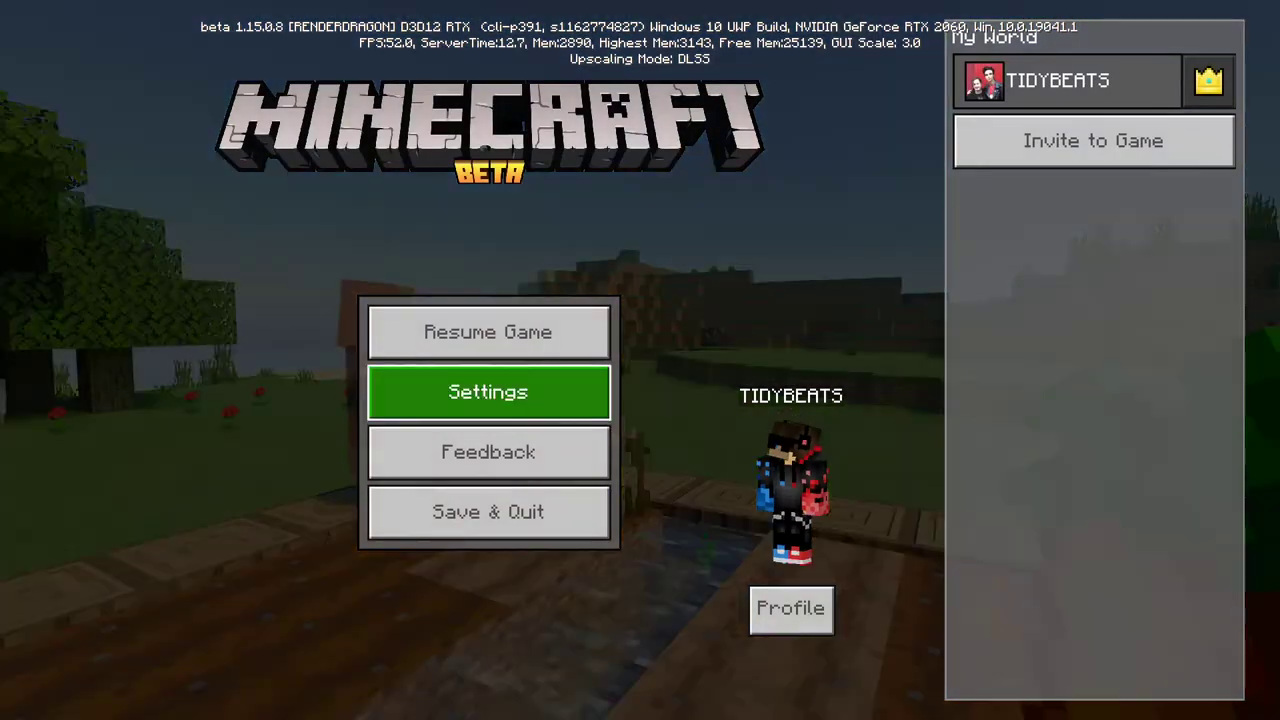
pyautogui.press('Escape')
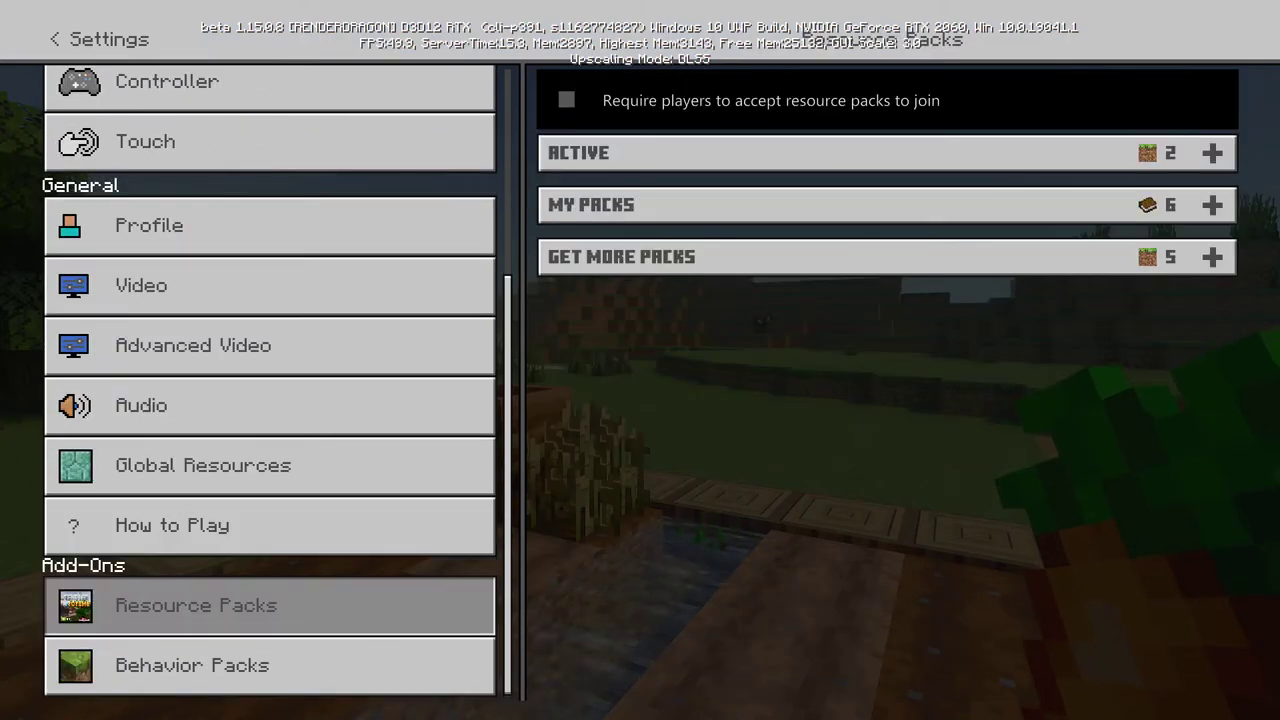
pyautogui.press('Escape')
pyautogui.press('Escape')
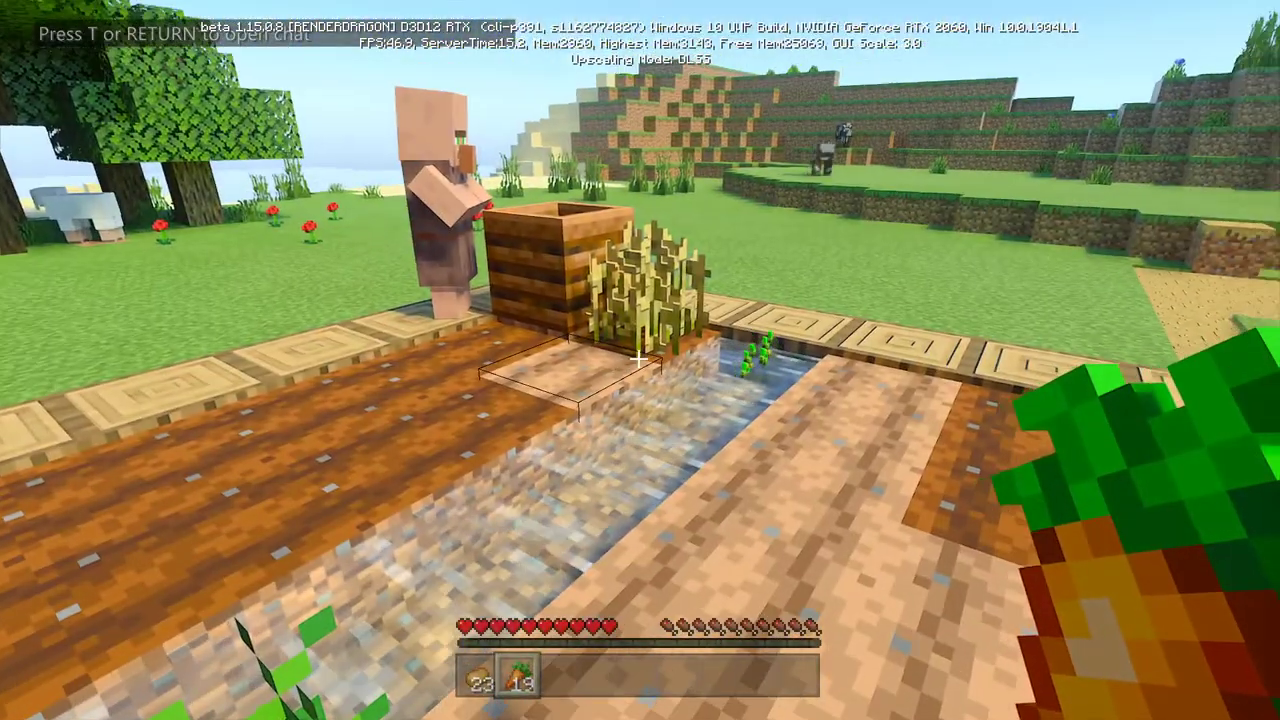
# Walk across the farm plot, collect the dropped seeds and approach the farmer villager beside the composter
pyautogui.press('w')
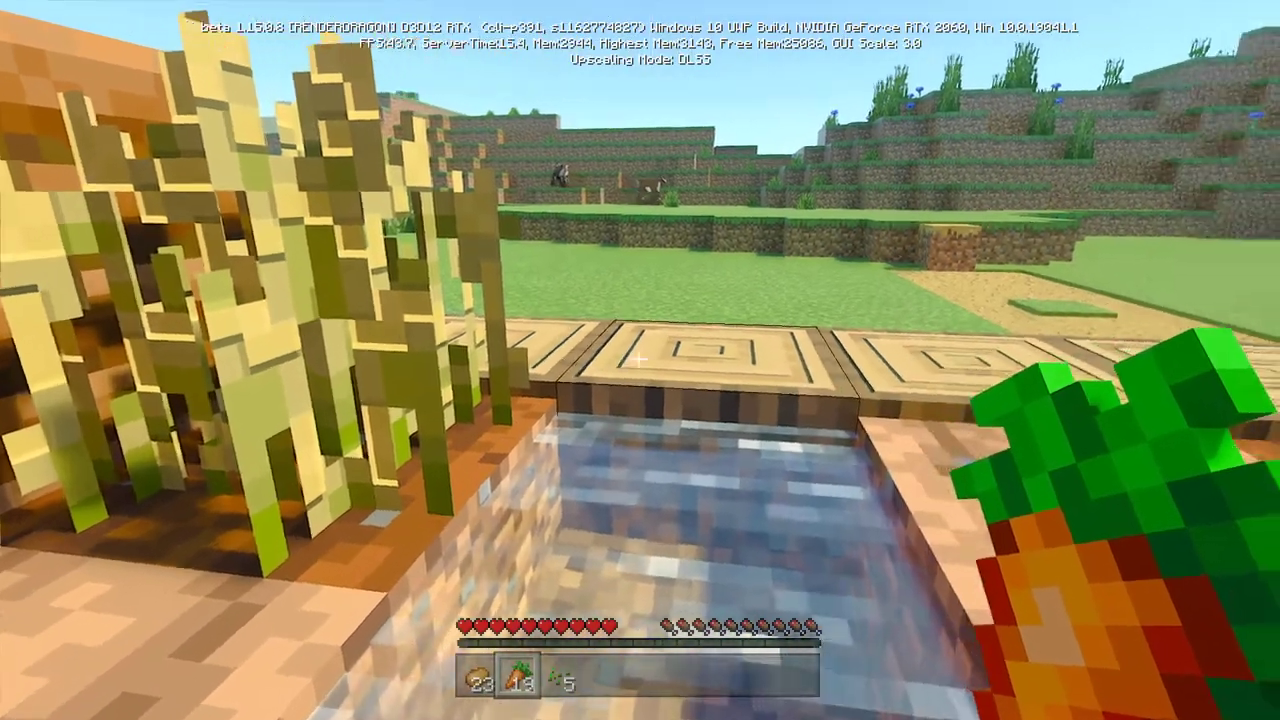
pyautogui.press('w')
pyautogui.press('space')
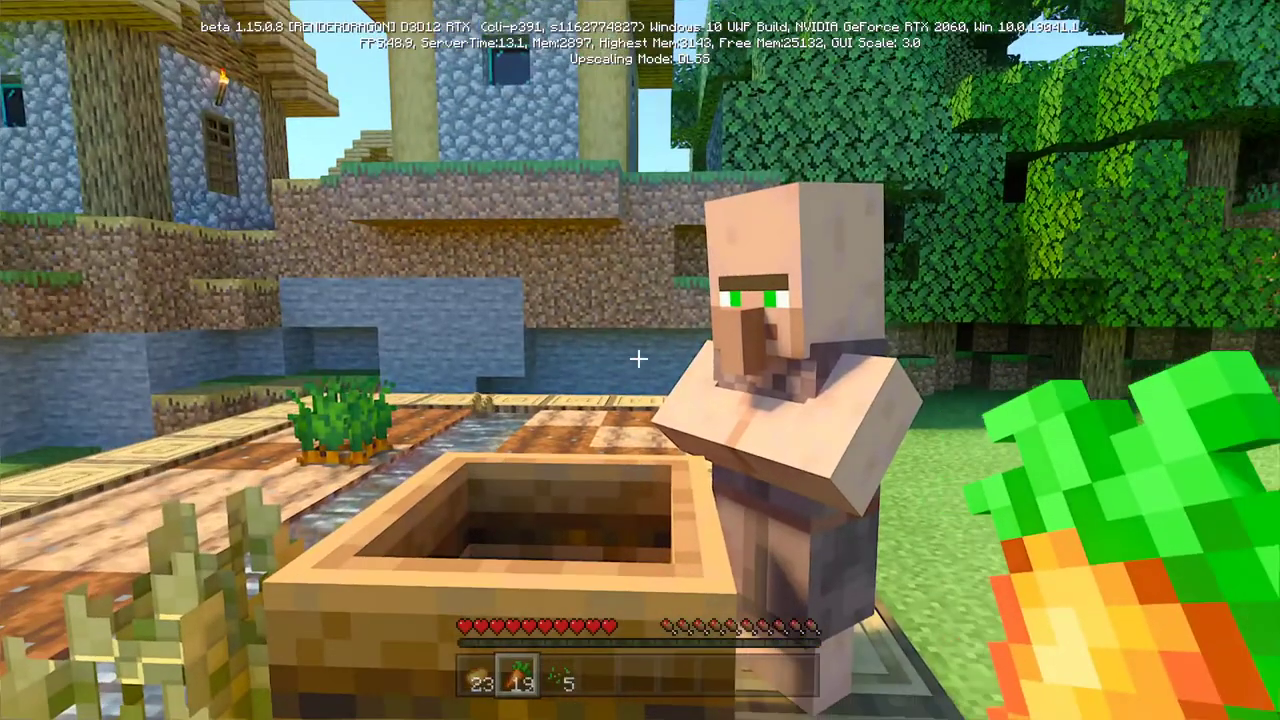
# Try to trade the potatoes to the farmer villager for an emerald, and hold the potatoes again
pyautogui.rightClick(638, 358)
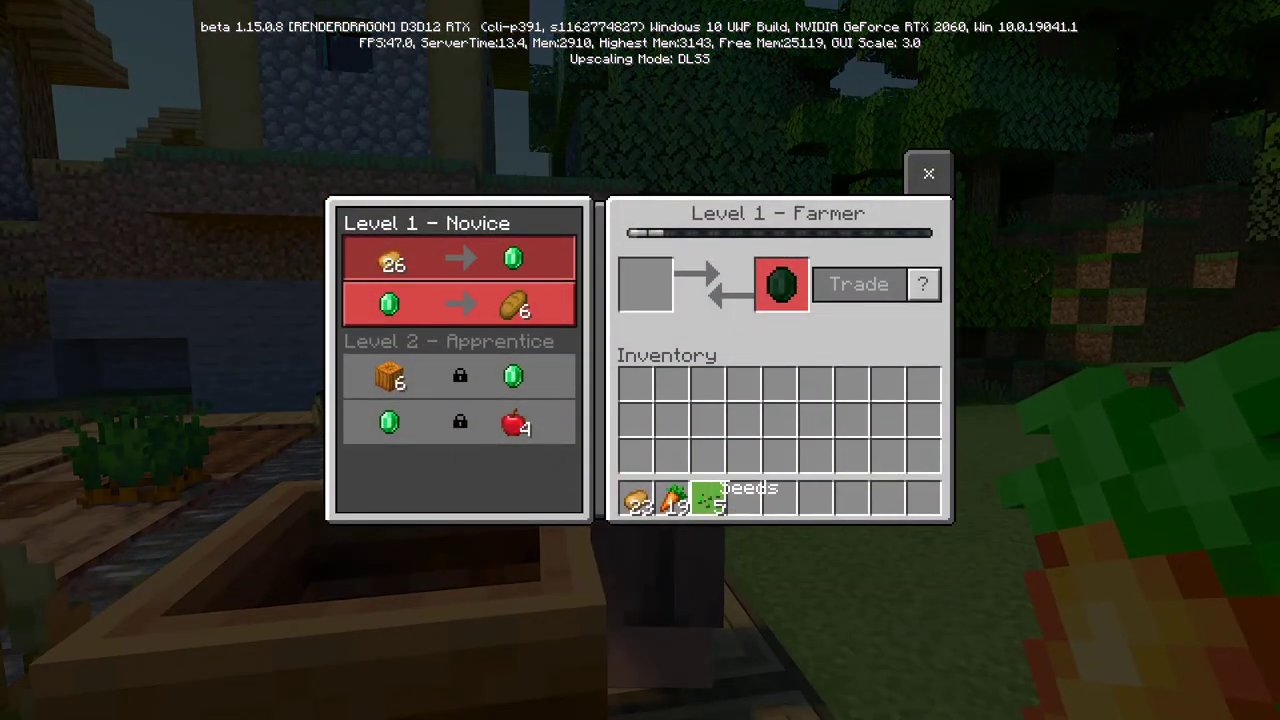
pyautogui.click(643, 286)
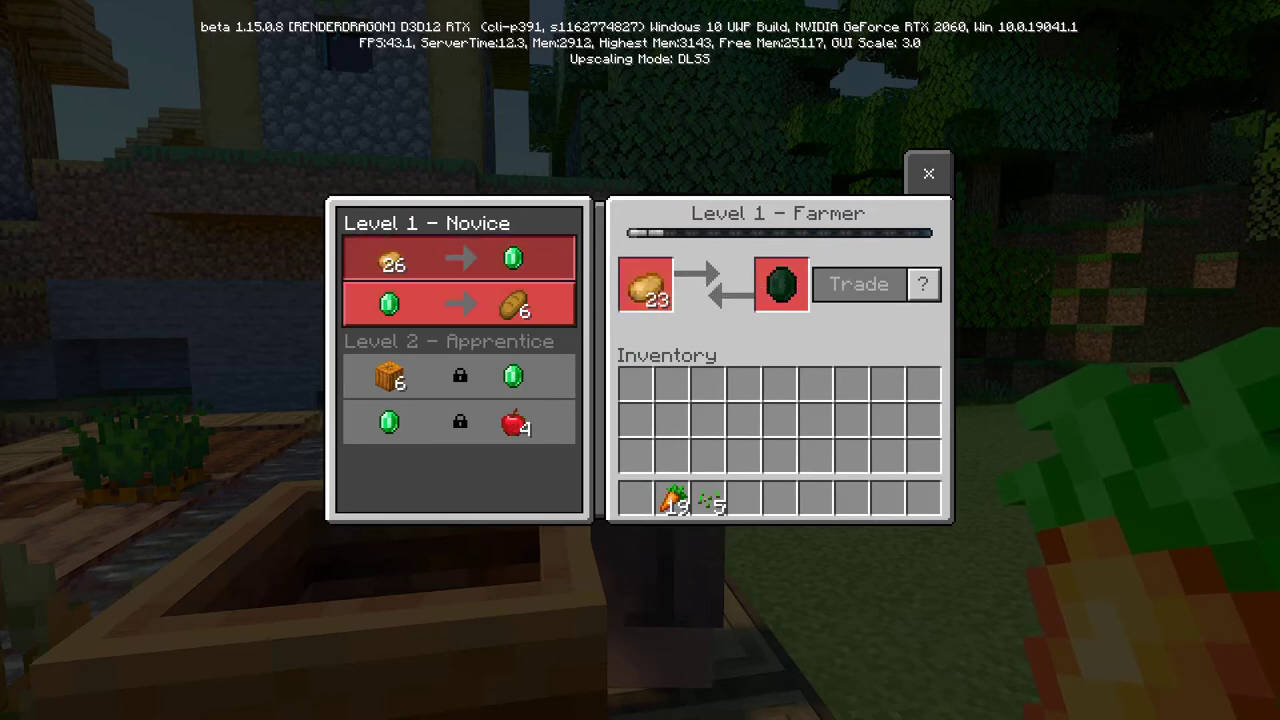
pyautogui.click(644, 284)
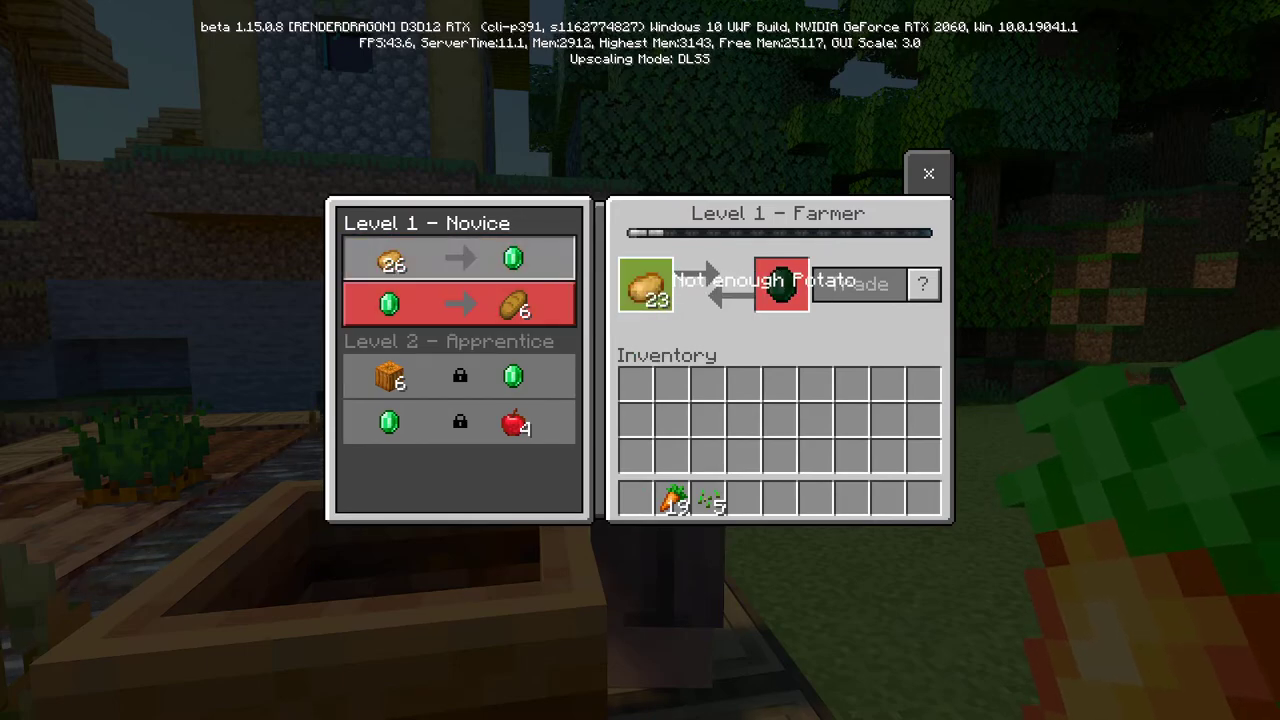
pyautogui.click(645, 286)
pyautogui.click(637, 498)
pyautogui.press('Escape')
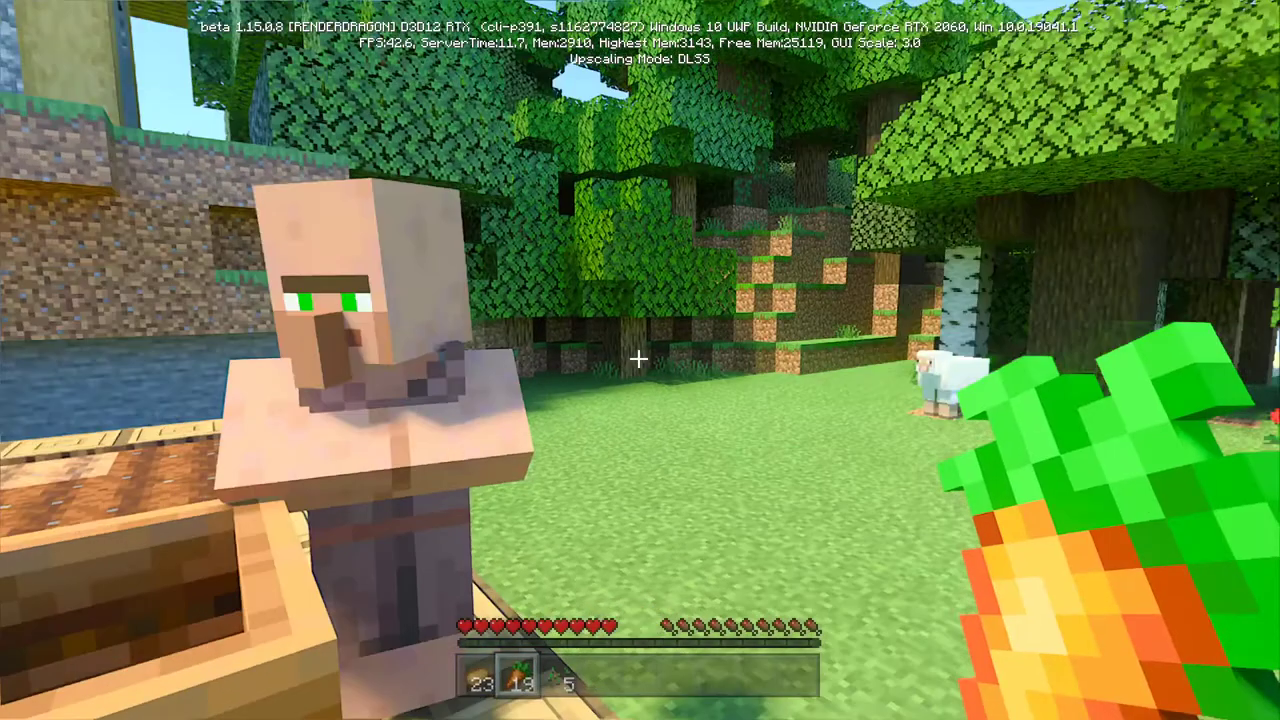
pyautogui.press('1')
# Try to run the short command /GM in chat
pyautogui.press('/')
pyautogui.write('g')
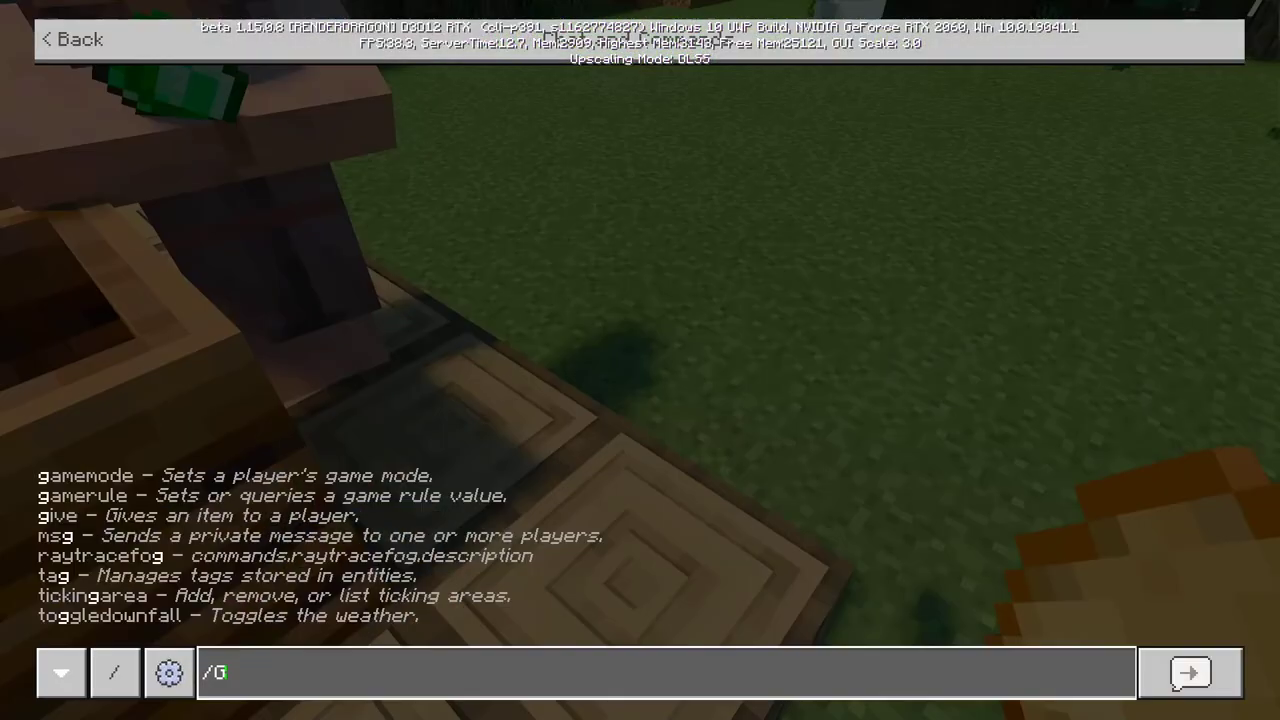
pyautogui.write('M')
pyautogui.press('Return')
# Switch the player's game mode to Creative with the gamemode command
pyautogui.press('/')
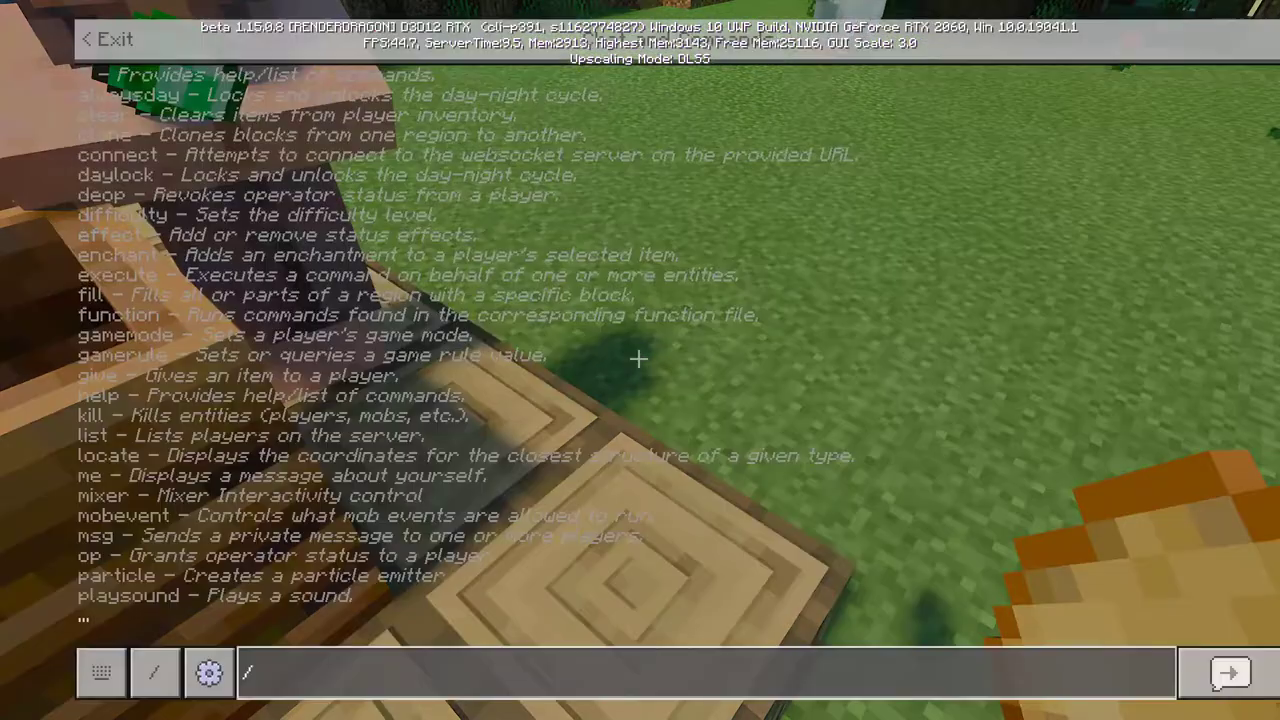
pyautogui.press('Up')
pyautogui.press('BackSpace')
pyautogui.press('BackSpace')
pyautogui.write('ga')
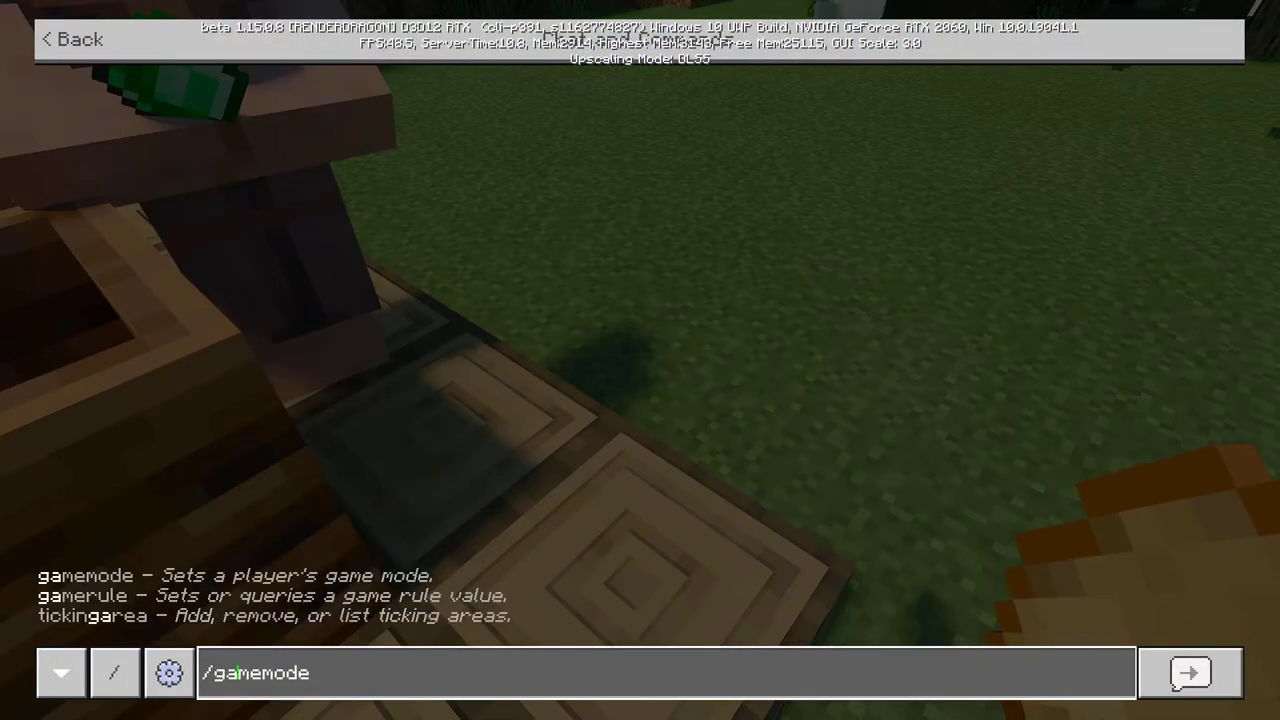
pyautogui.write(' adventure')
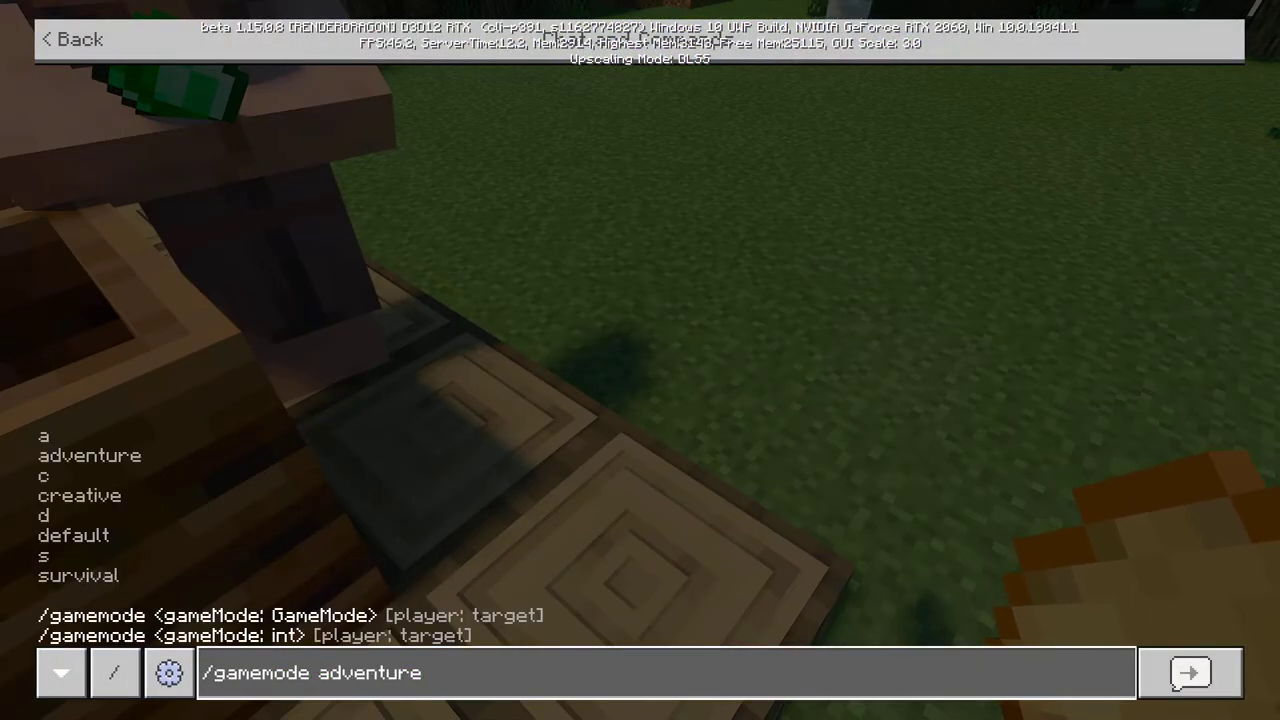
pyautogui.press('Return')
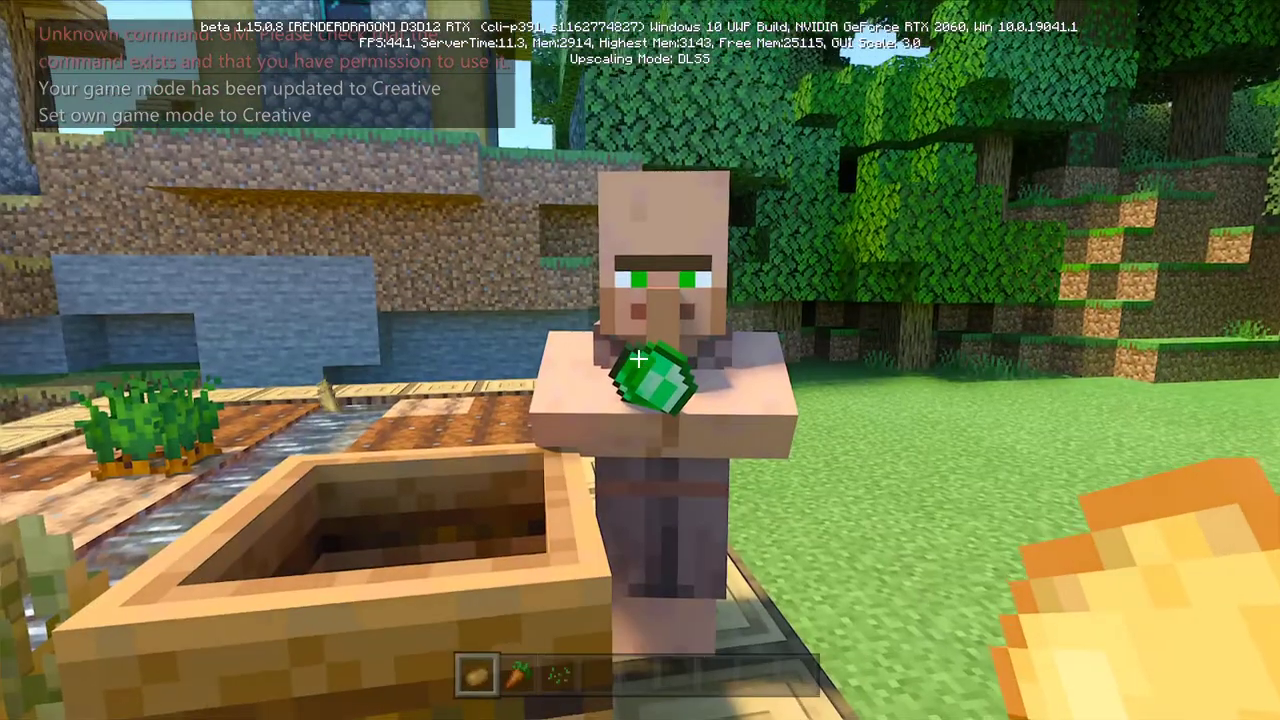
# Reopen the farmer's trades and move the potatoes from the trade slot back into the inventory
pyautogui.rightClick(640, 360)
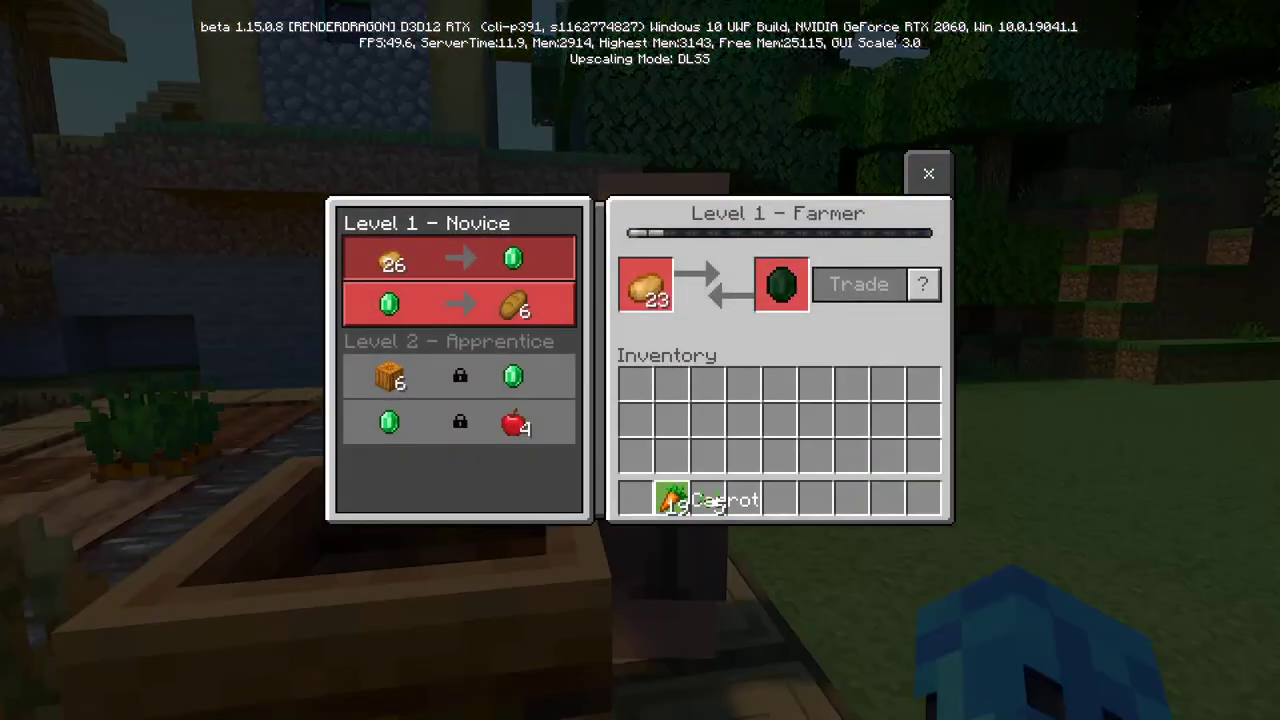
pyautogui.click(658, 285)
pyautogui.click(670, 384)
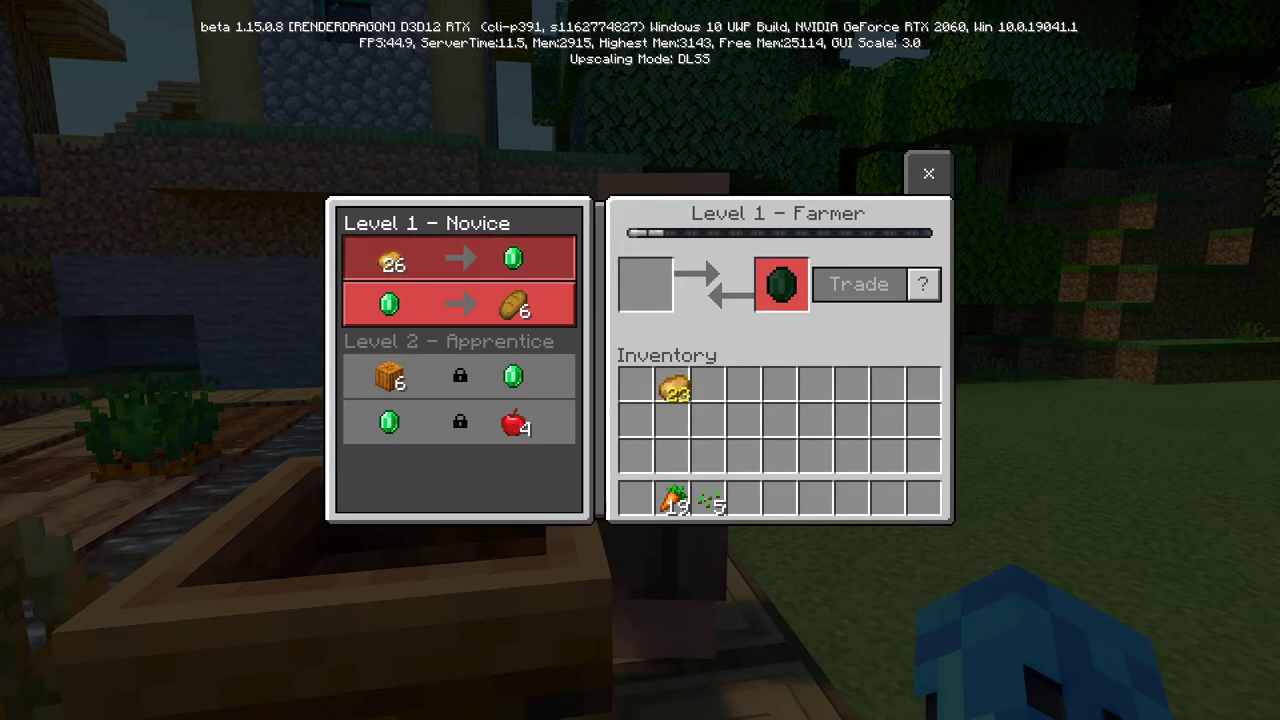
pyautogui.press('Escape')
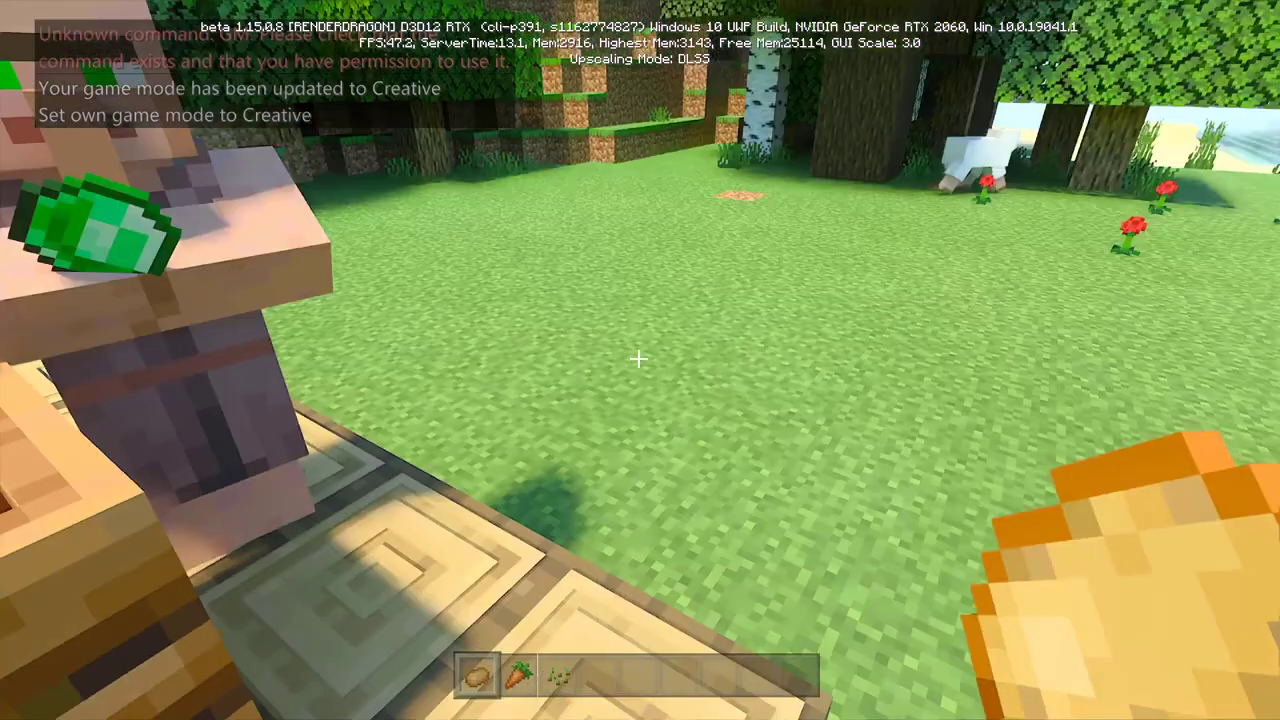
# Clear the potato stack from the hotbar in the creative inventory
pyautogui.press('e')
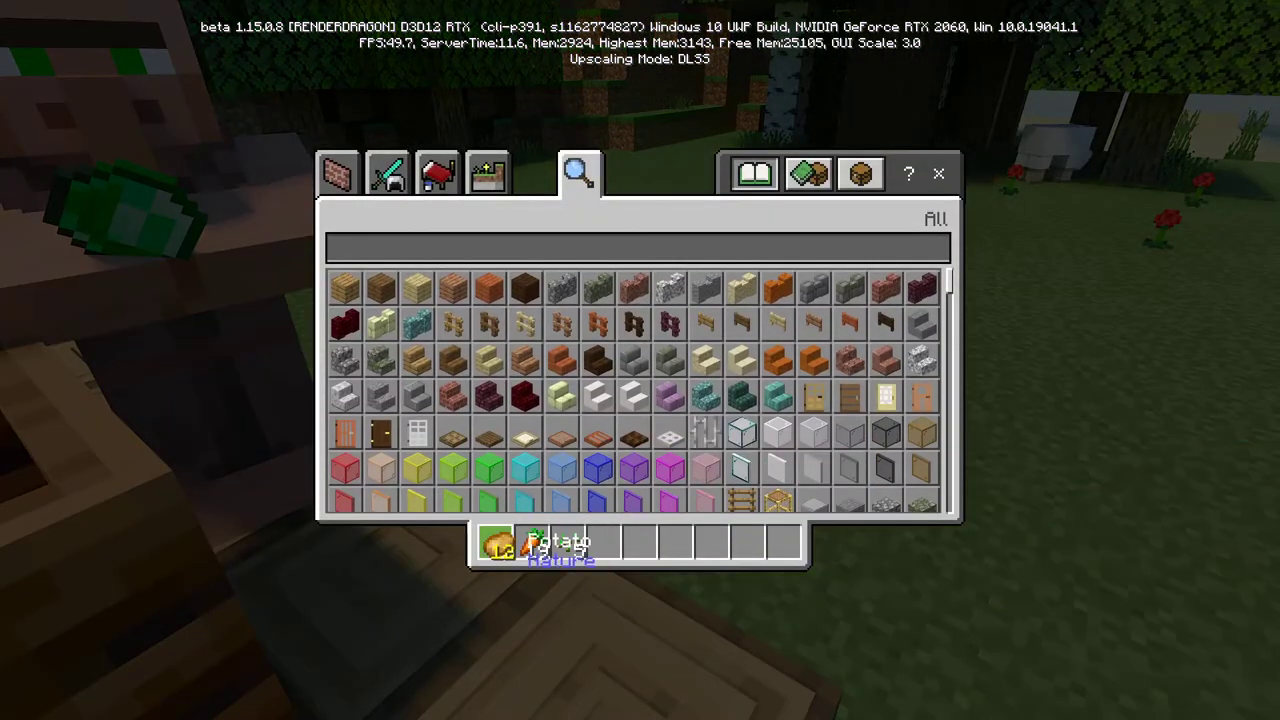
pyautogui.click(496, 543)
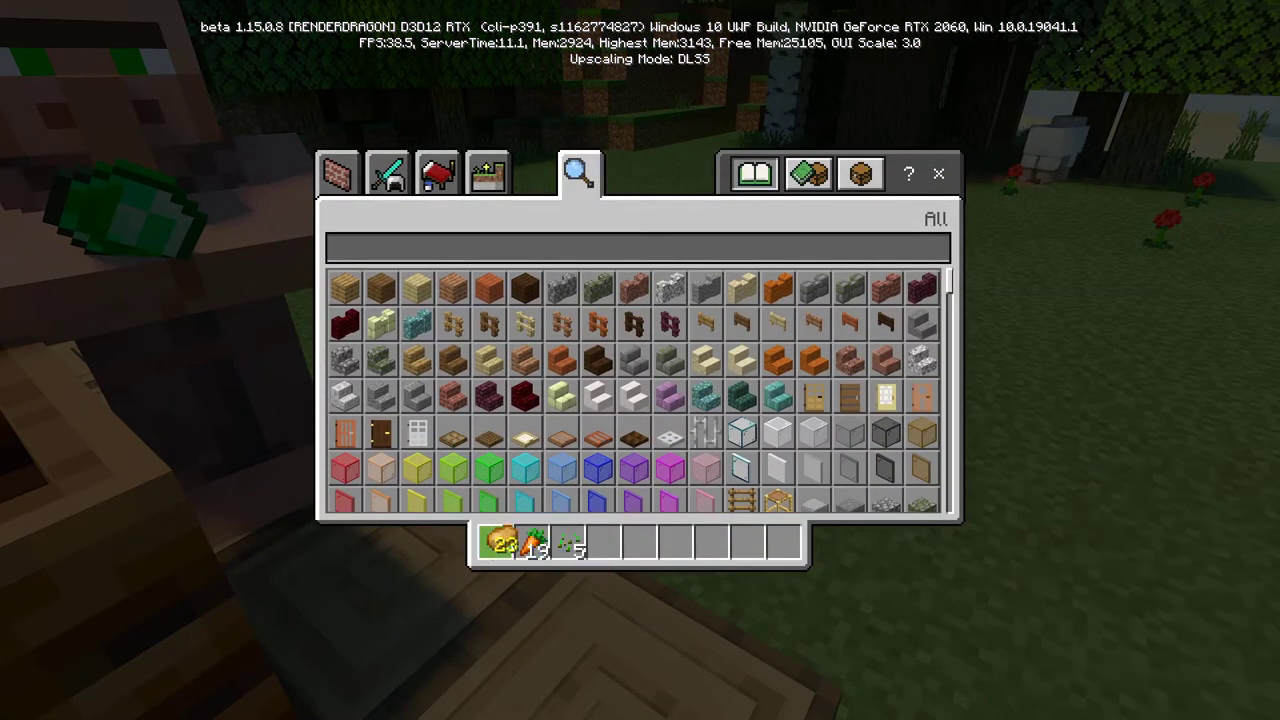
pyautogui.click(496, 543)
pyautogui.keyDown('shift'); pyautogui.click(496, 543); pyautogui.keyUp('shift')
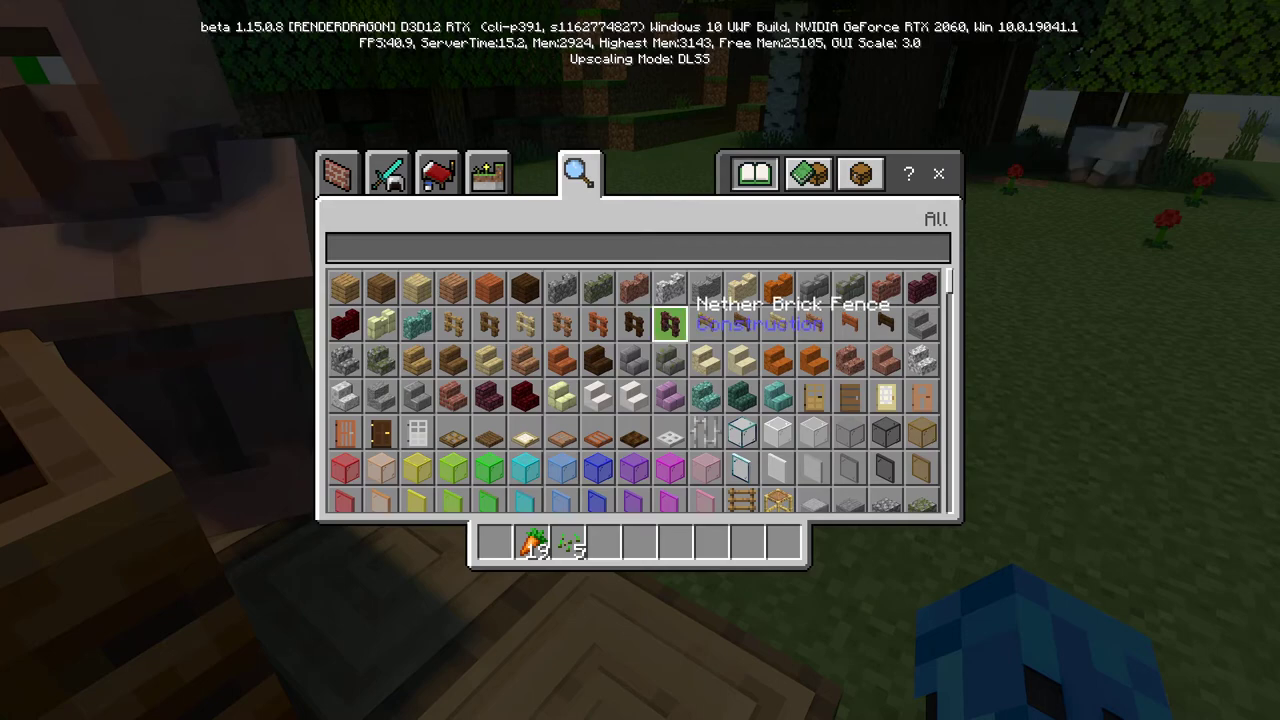
# Search the creative inventory for "PO" and add a stack of 64 potatoes to the hotbar
pyautogui.scroll(-10, 669, 323)
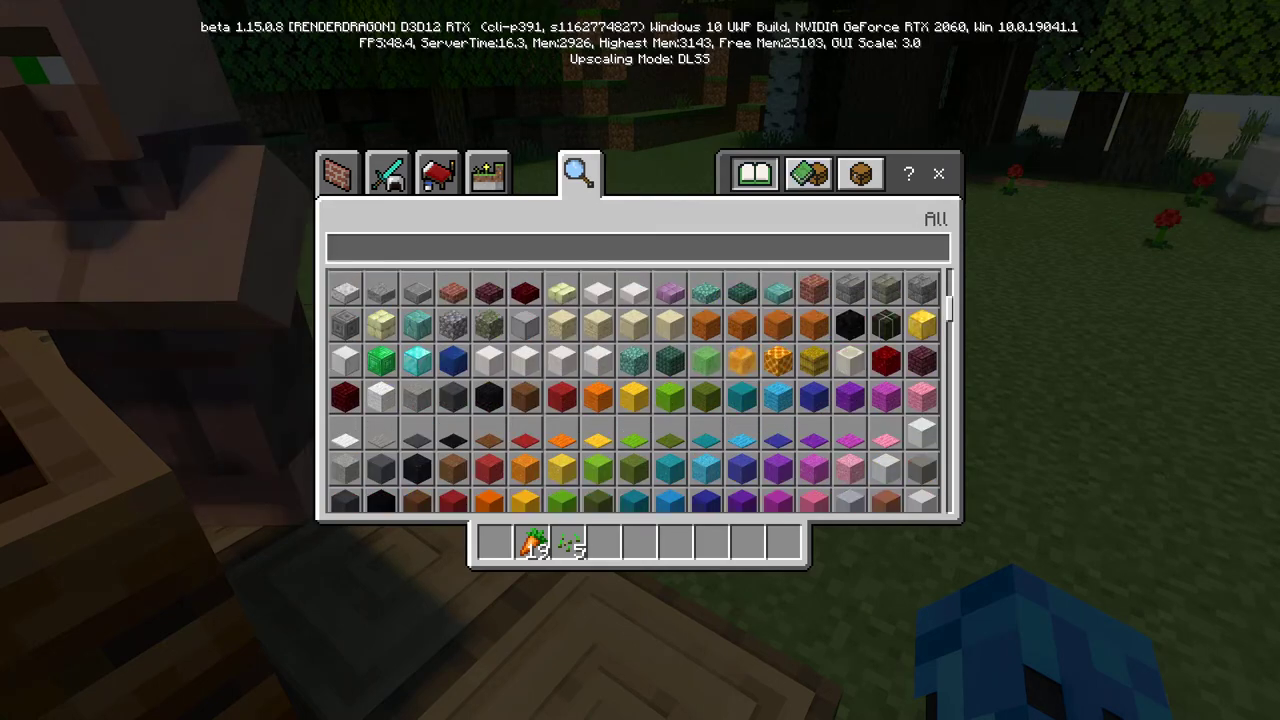
pyautogui.write('PO')
pyautogui.press('BackSpace')
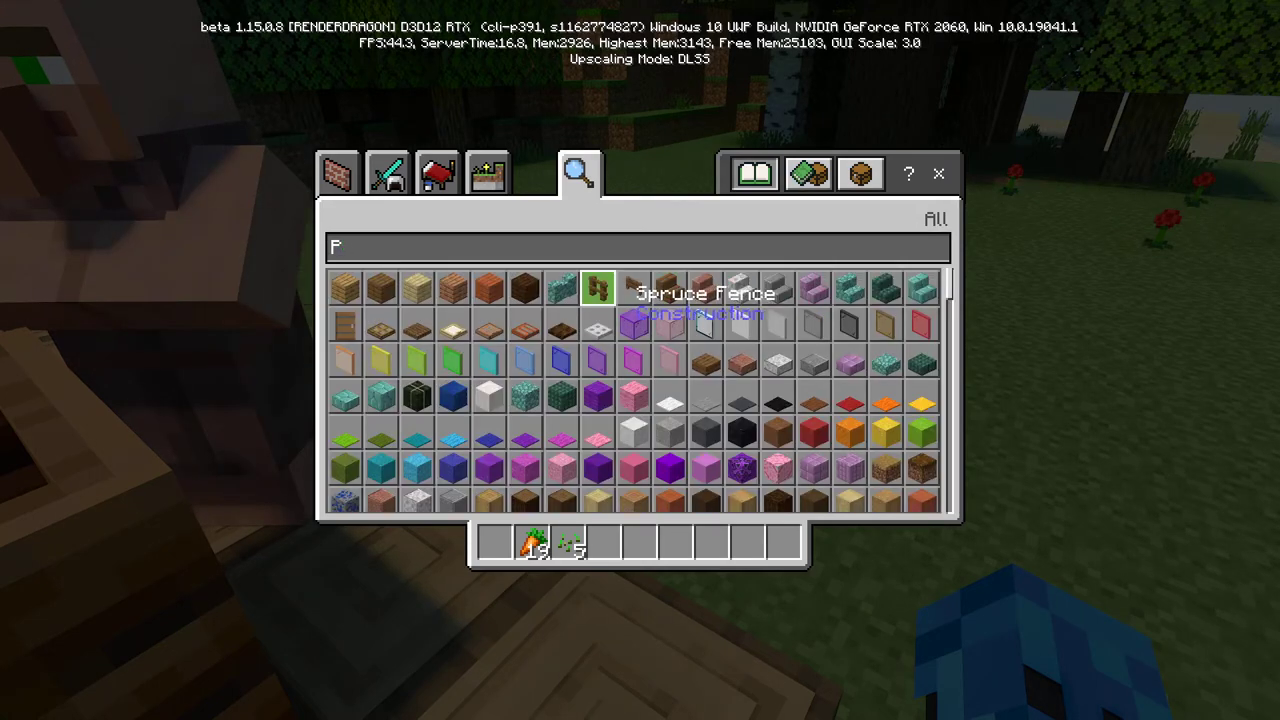
pyautogui.write('AT')
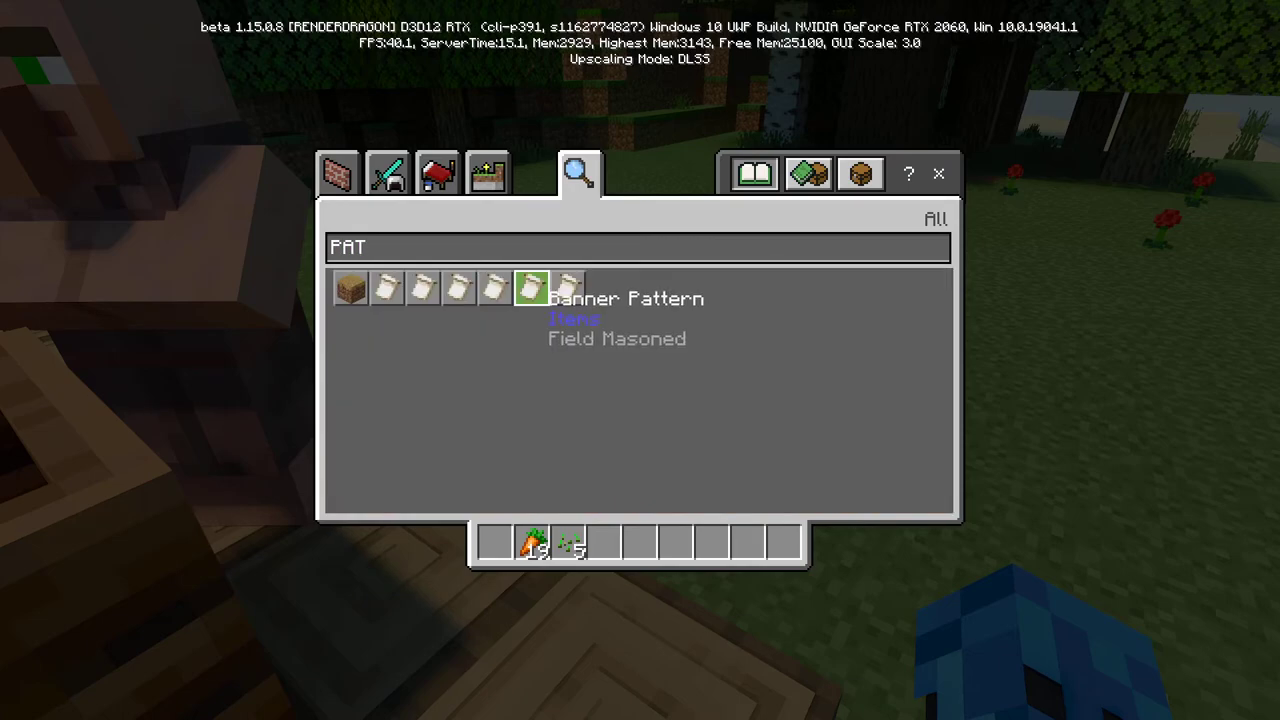
pyautogui.press('BackSpace')
pyautogui.press('BackSpace')
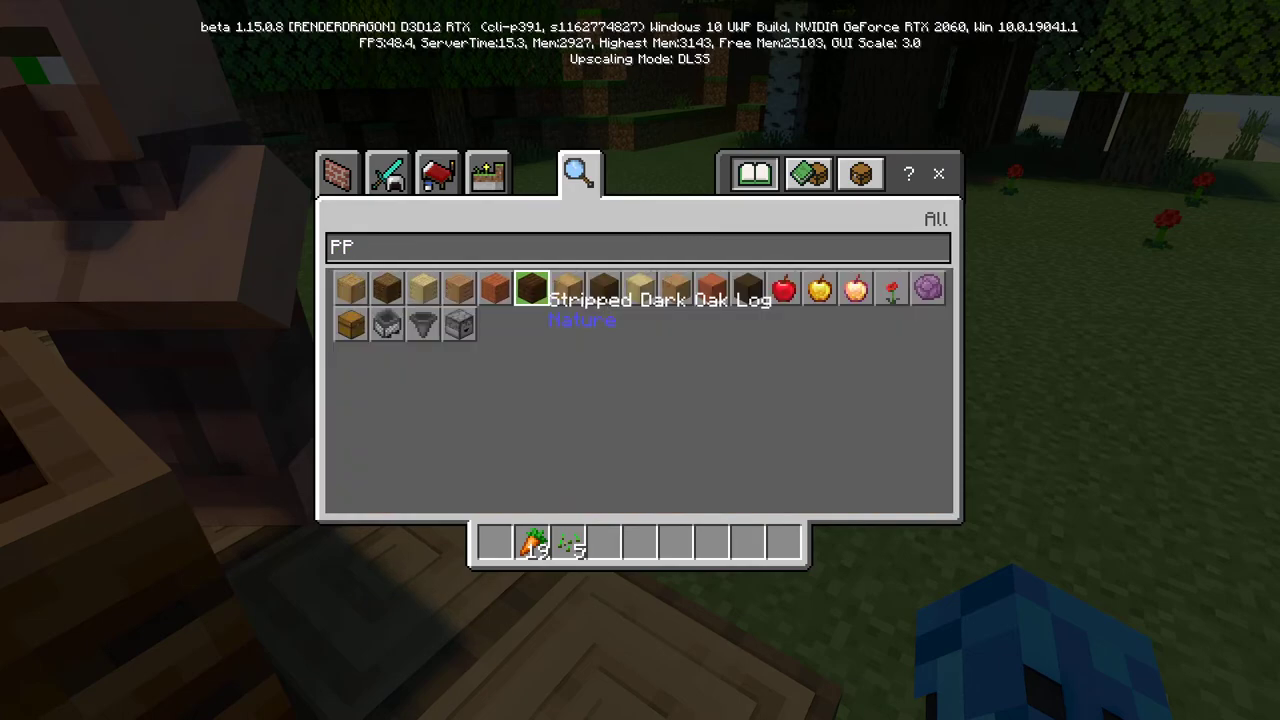
pyautogui.write('O')
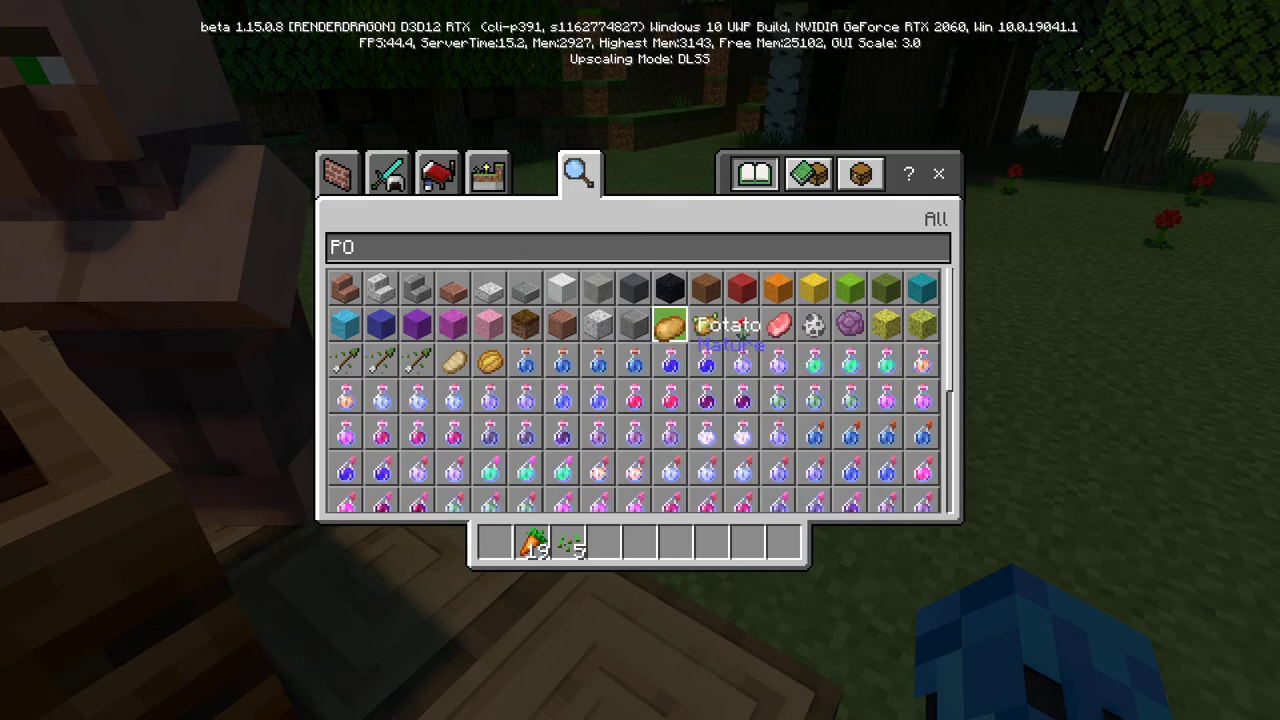
pyautogui.click(670, 325)
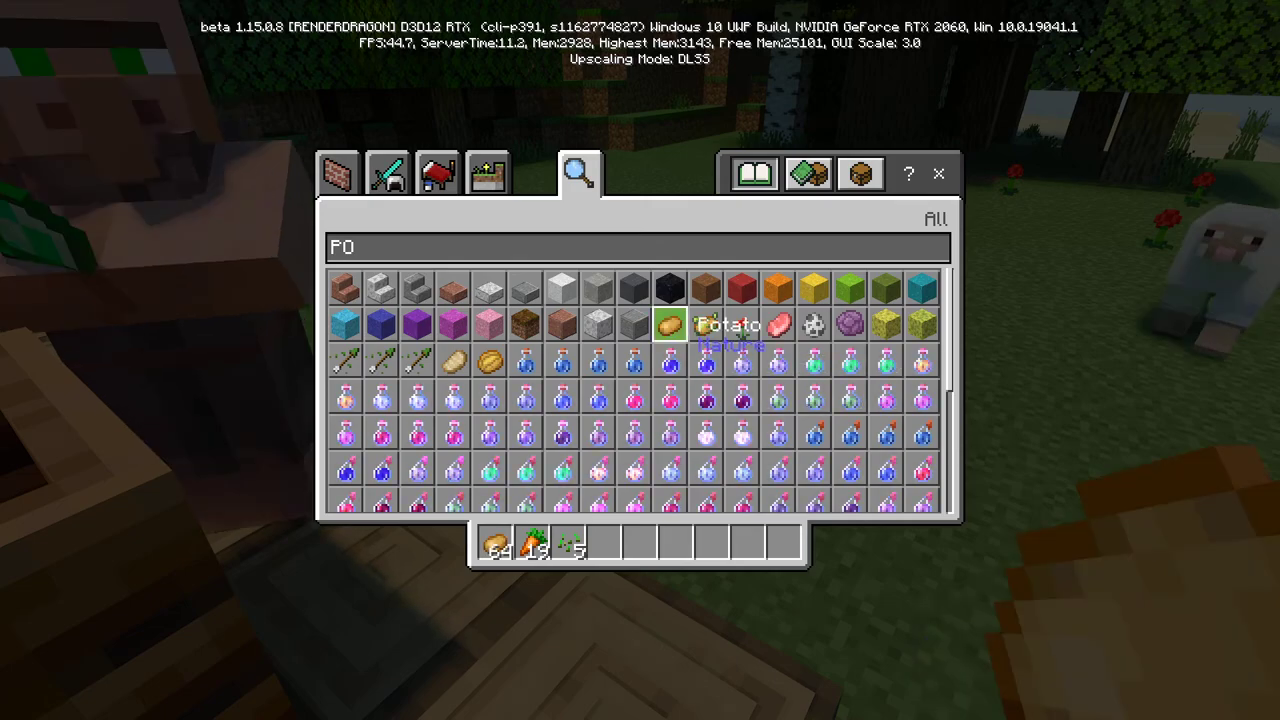
# Trade 26 potatoes for an emerald with the farmer villager twice
pyautogui.press('Escape')
pyautogui.rightClick(638, 358)
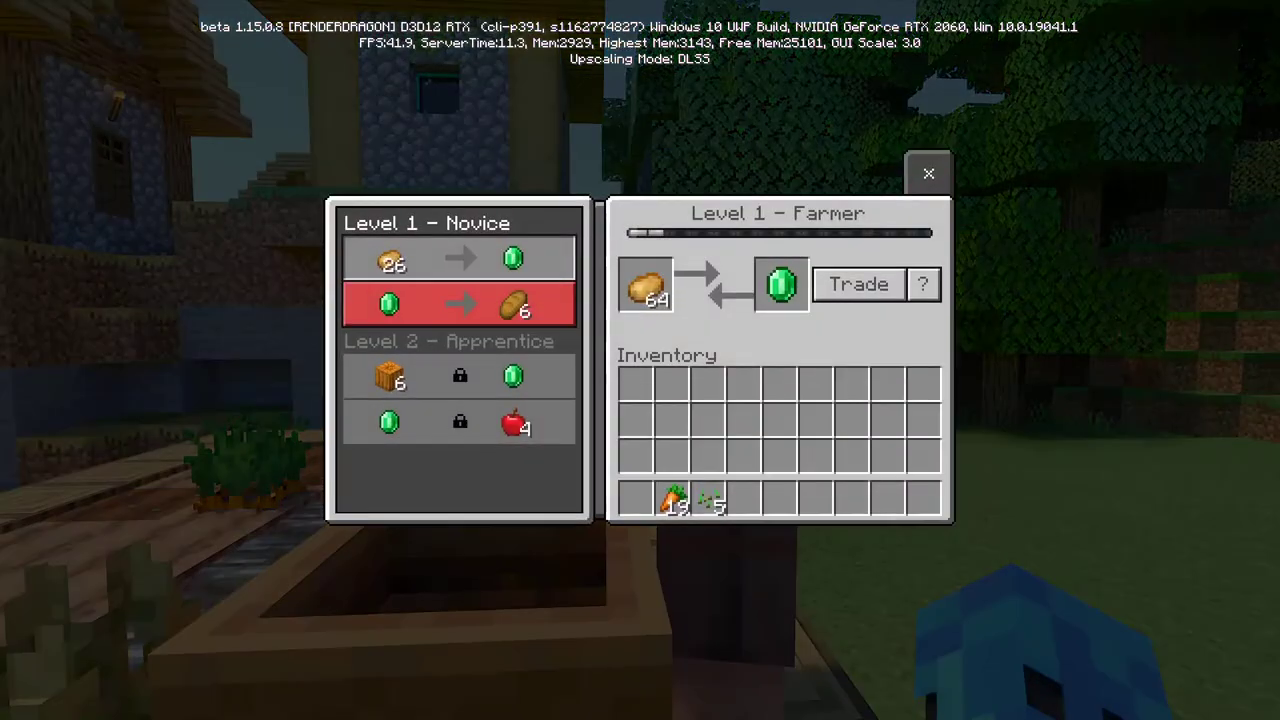
pyautogui.click(859, 285)
pyautogui.click(859, 285)
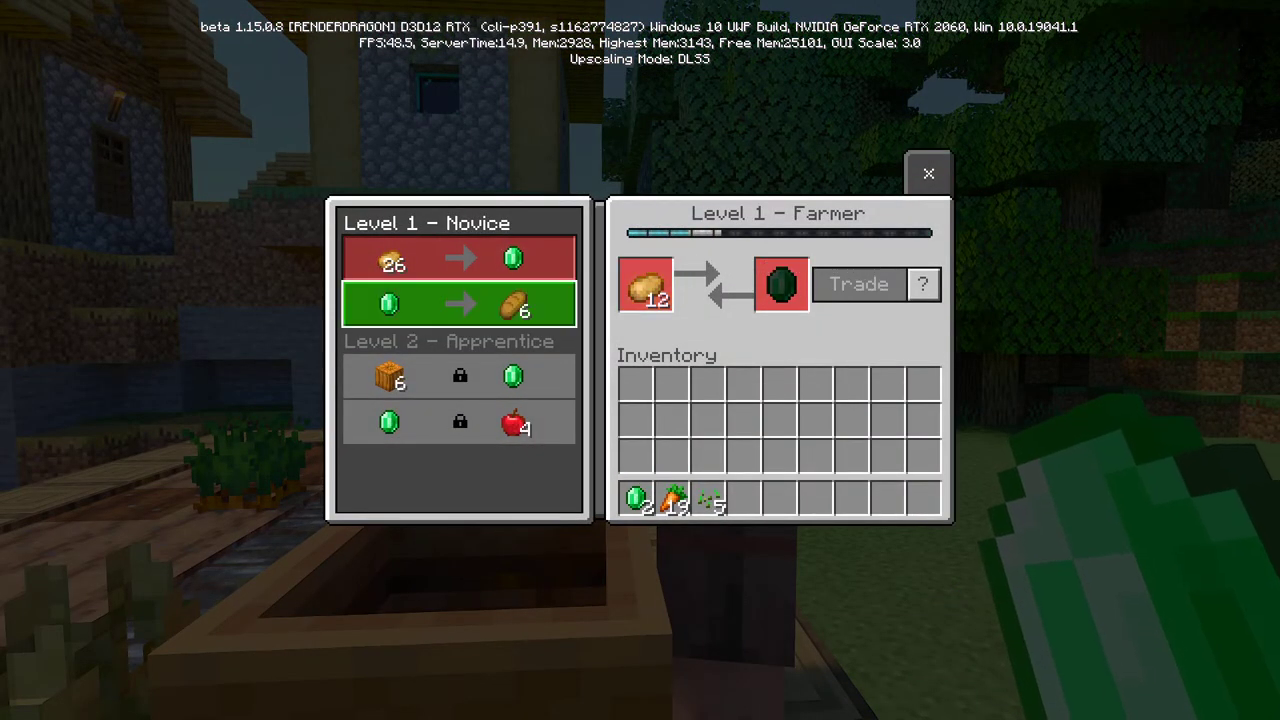
# Spend both emeralds on two batches of 6 bread from the farmer
pyautogui.click(500, 304)
pyautogui.press('Return')
pyautogui.press('Return')
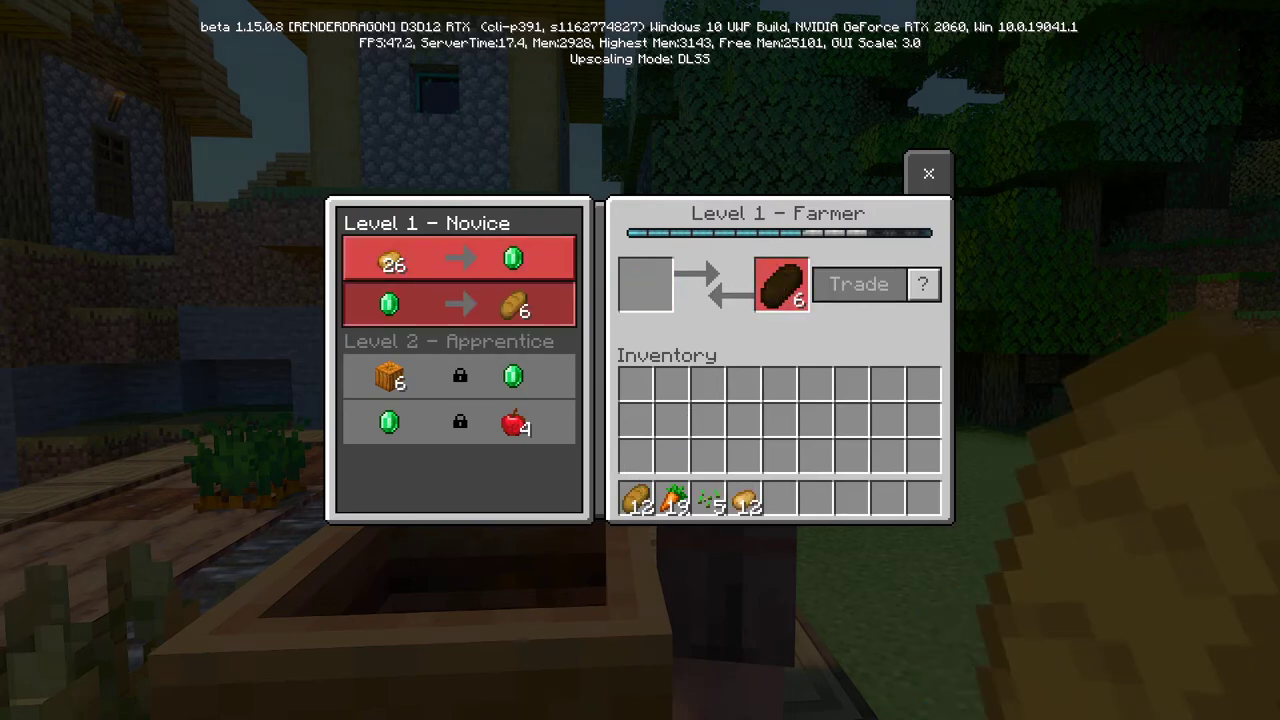
pyautogui.press('Up')
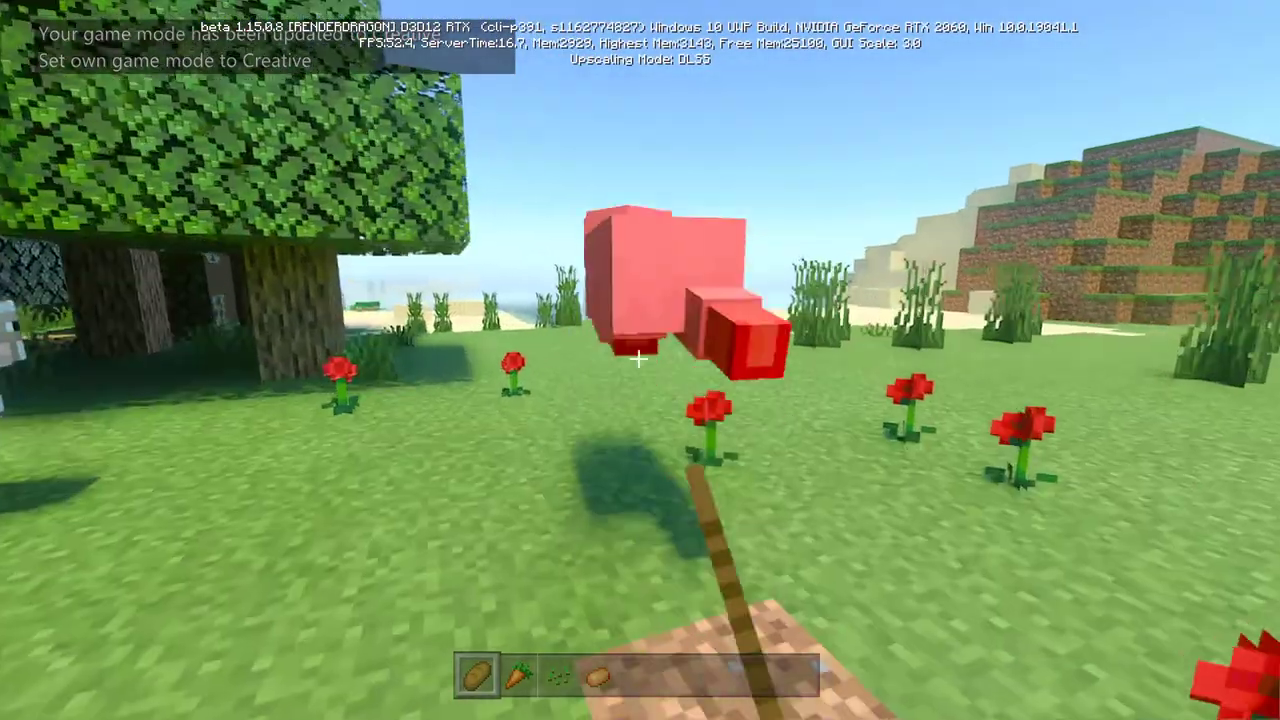
# Walk past the sheep to the lakeshore and toggle ray tracing to compare the water
pyautogui.press('w')
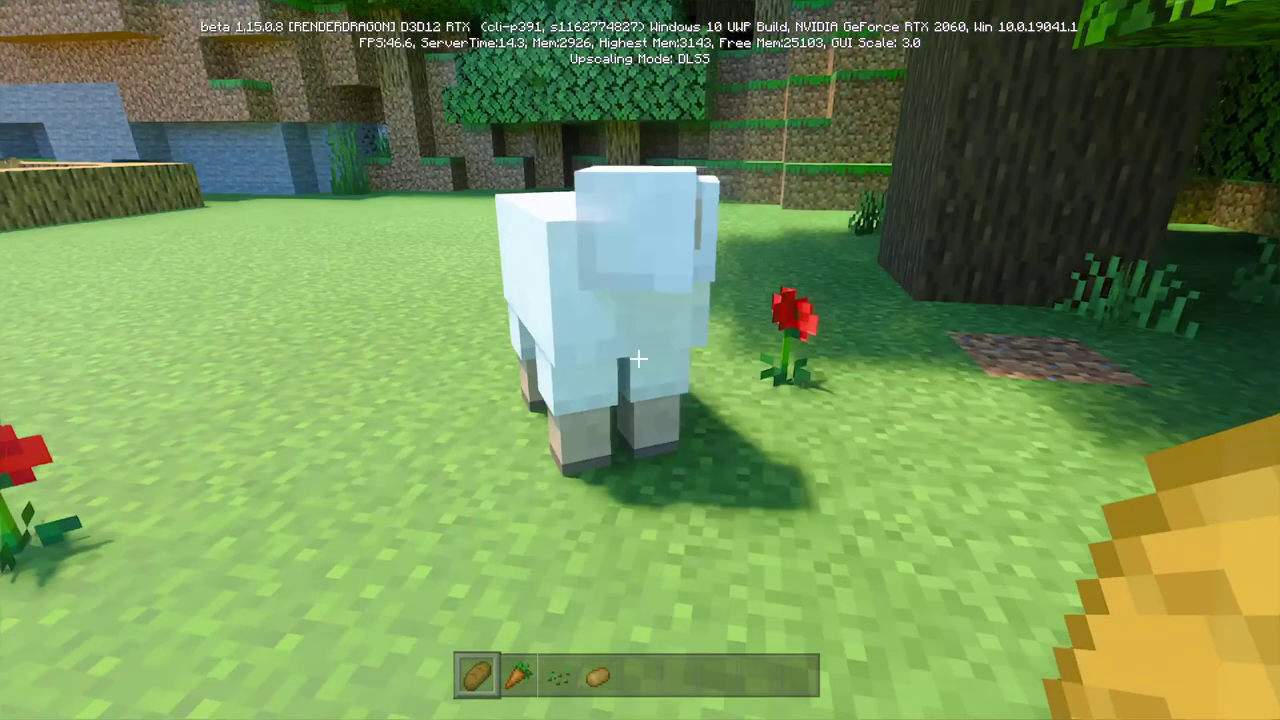
pyautogui.press('w')
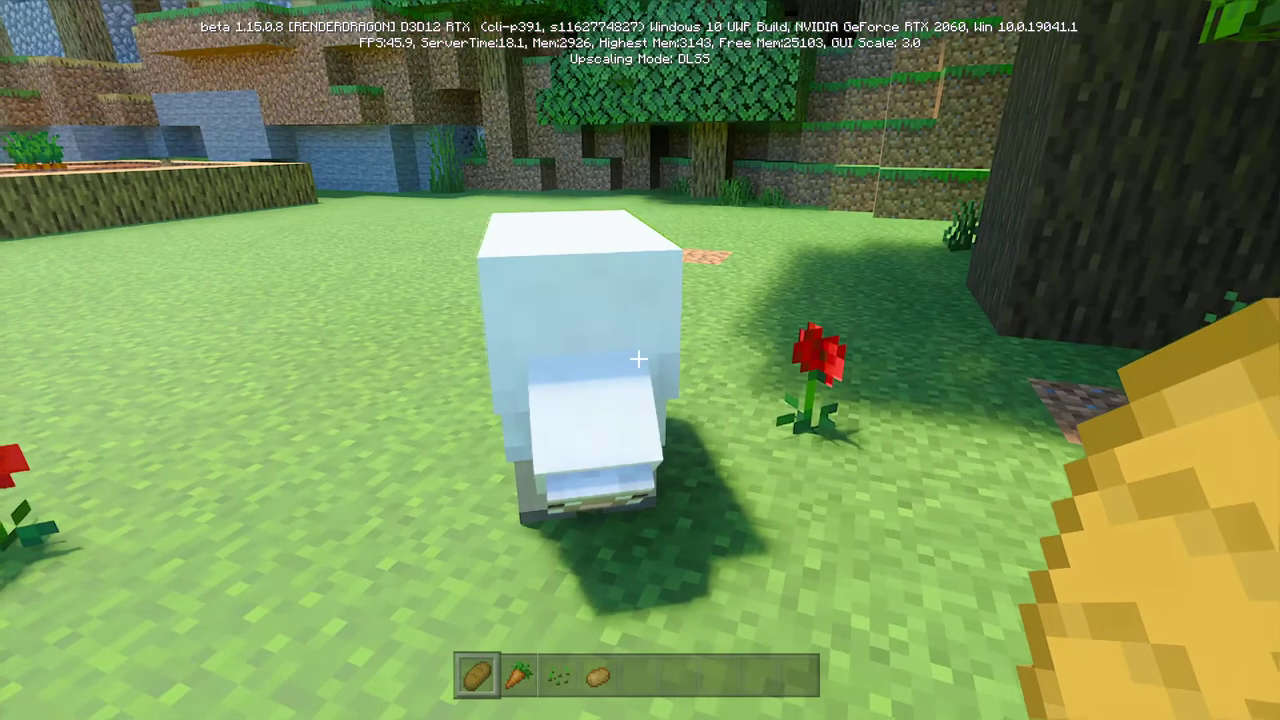
pyautogui.press('w')
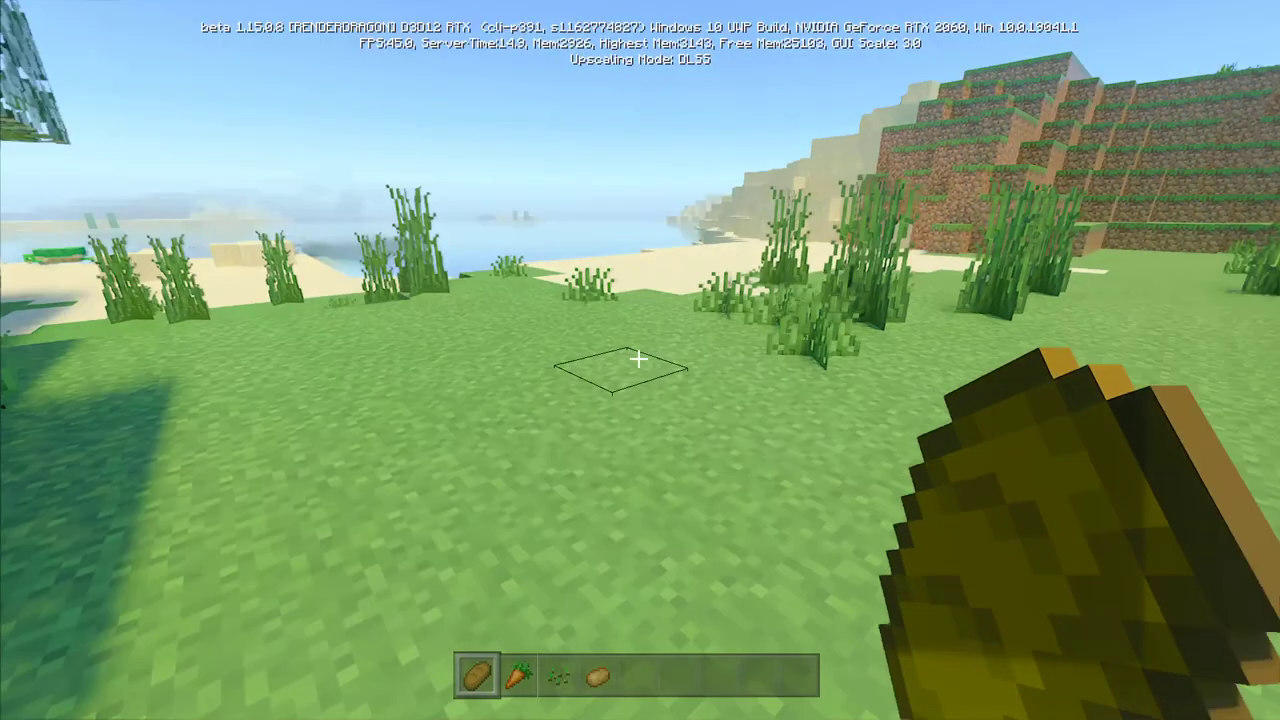
pyautogui.press('w')
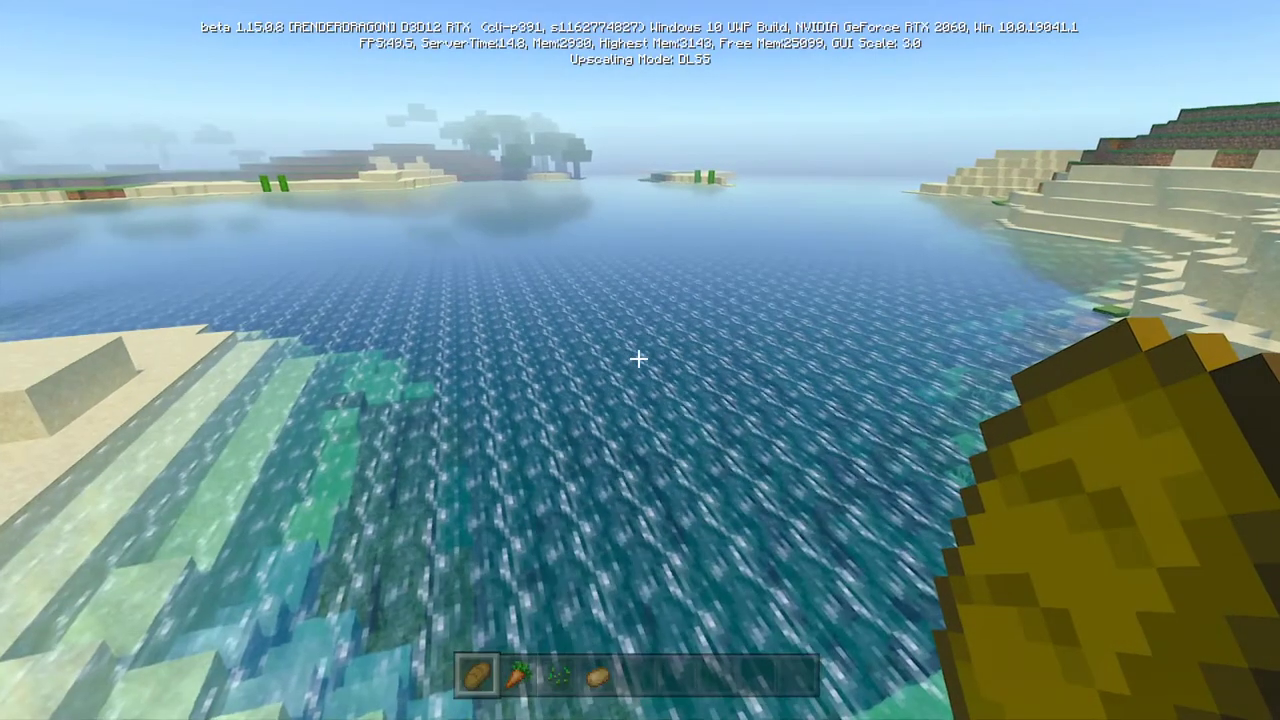
pyautogui.press(';')
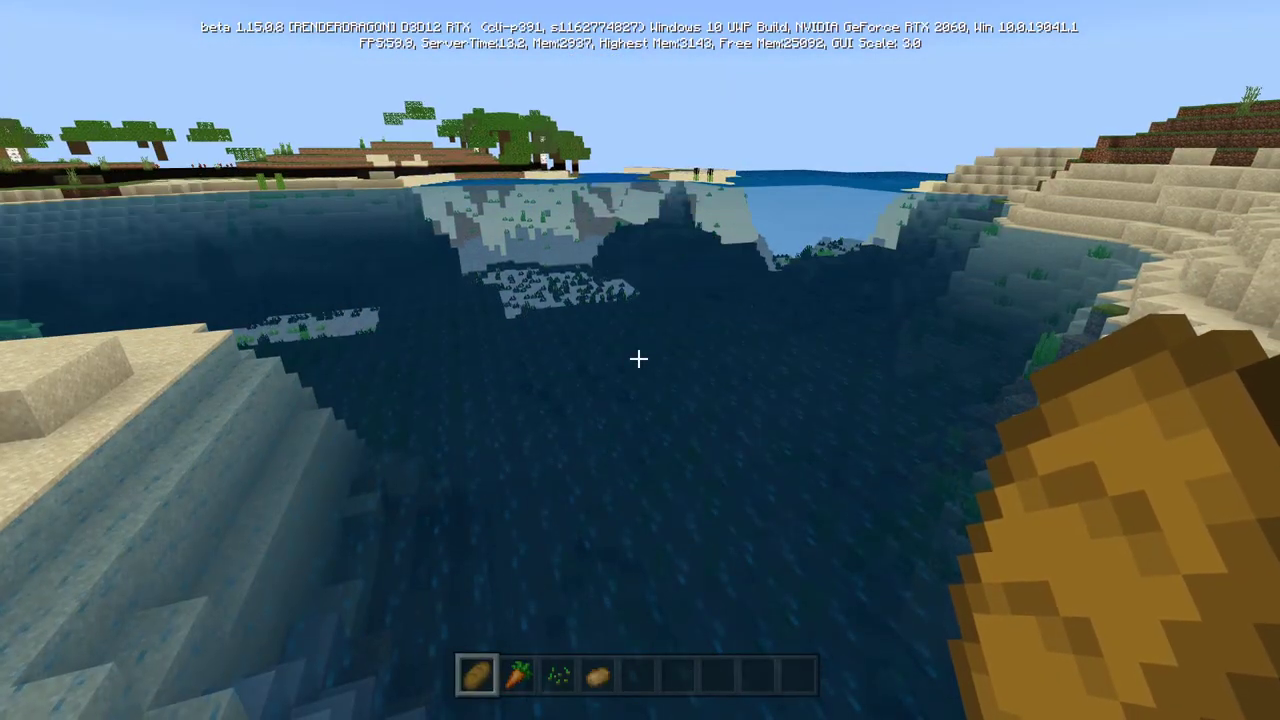
# Turn ray tracing back on, dive into the lake, and toggle ray tracing off and on underwater to compare the view
pyautogui.press(';')
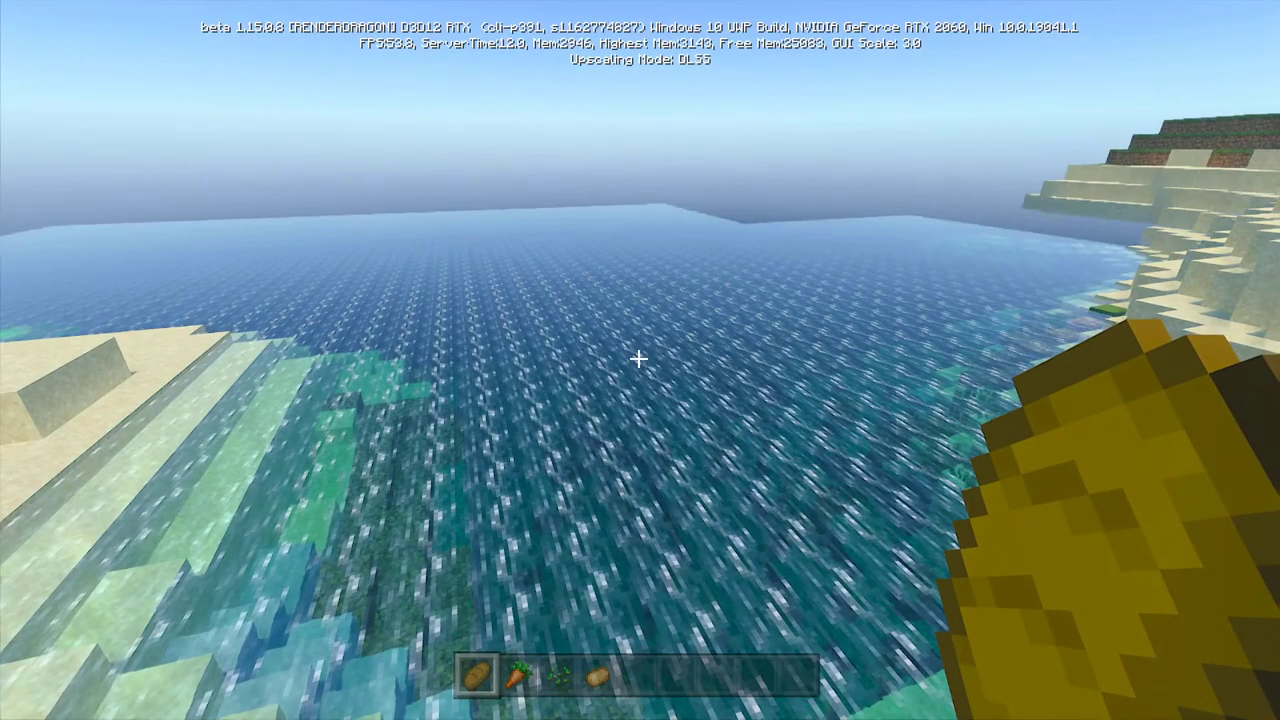
pyautogui.press('w')
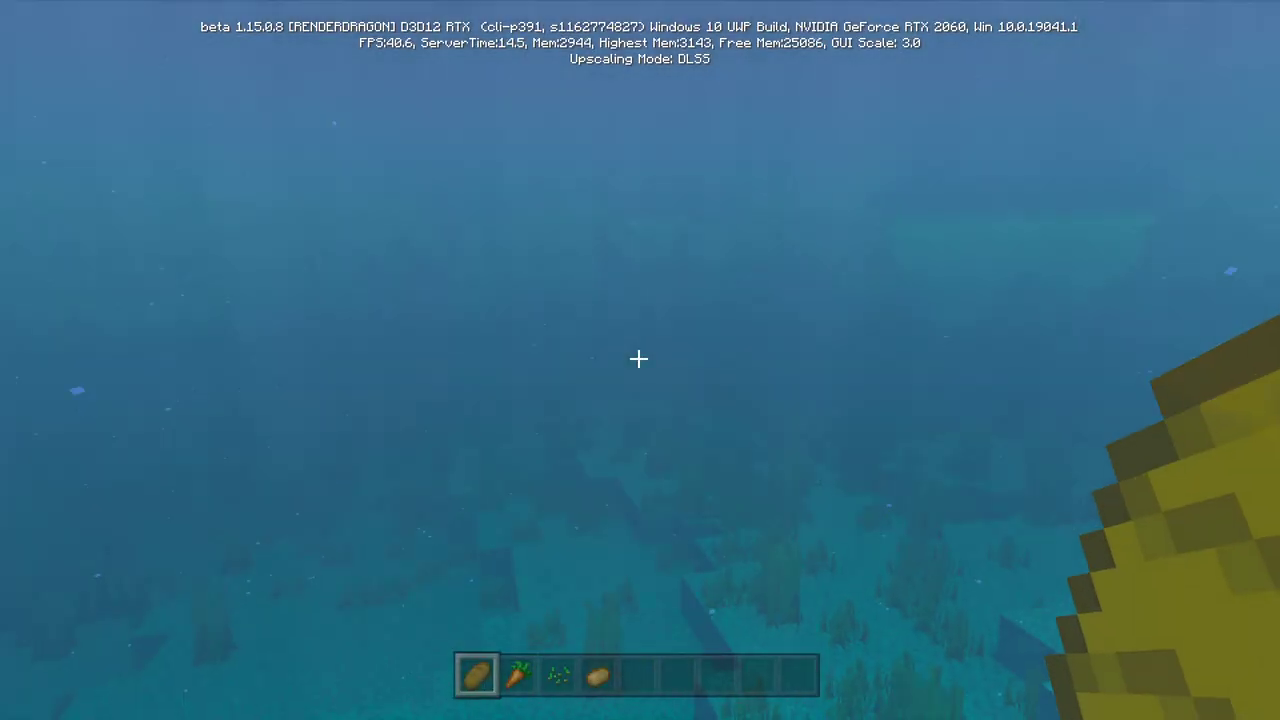
pyautogui.press(';')
pyautogui.press(';')
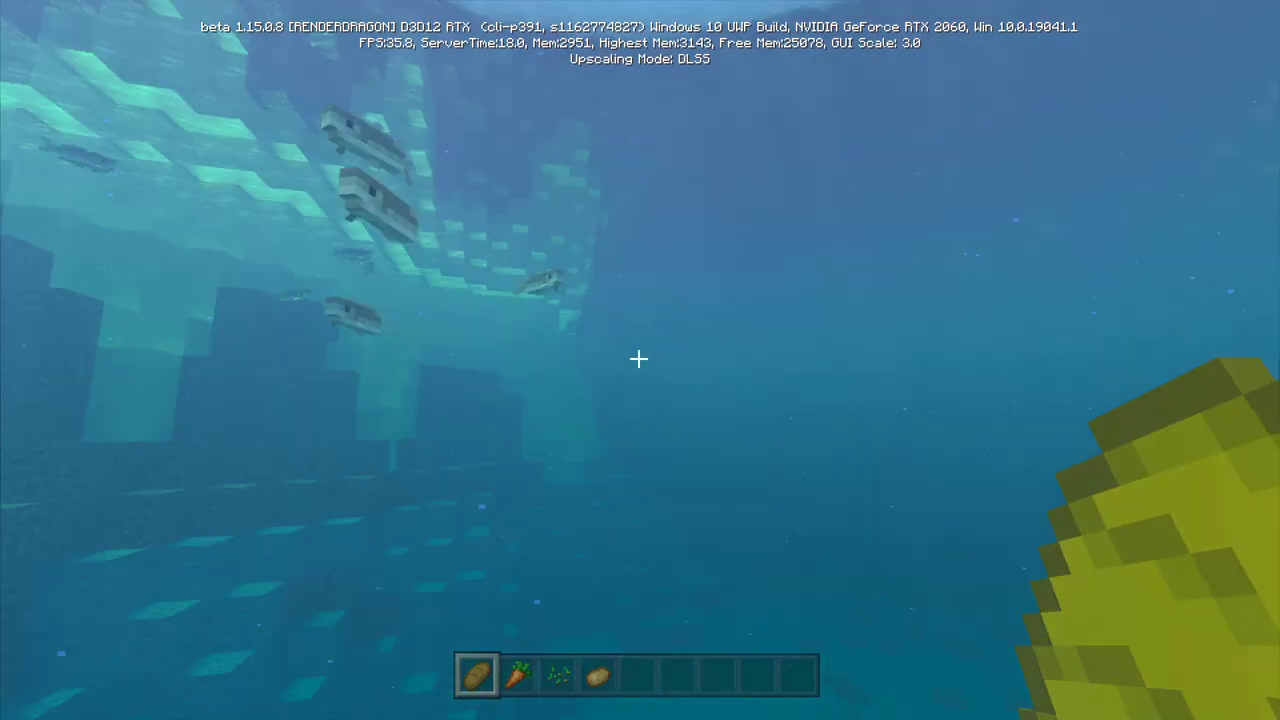
# Surface from the lake, swim to the sandy shore by the trees, and walk onto the grassland near the village
pyautogui.press('space')
pyautogui.press('w')
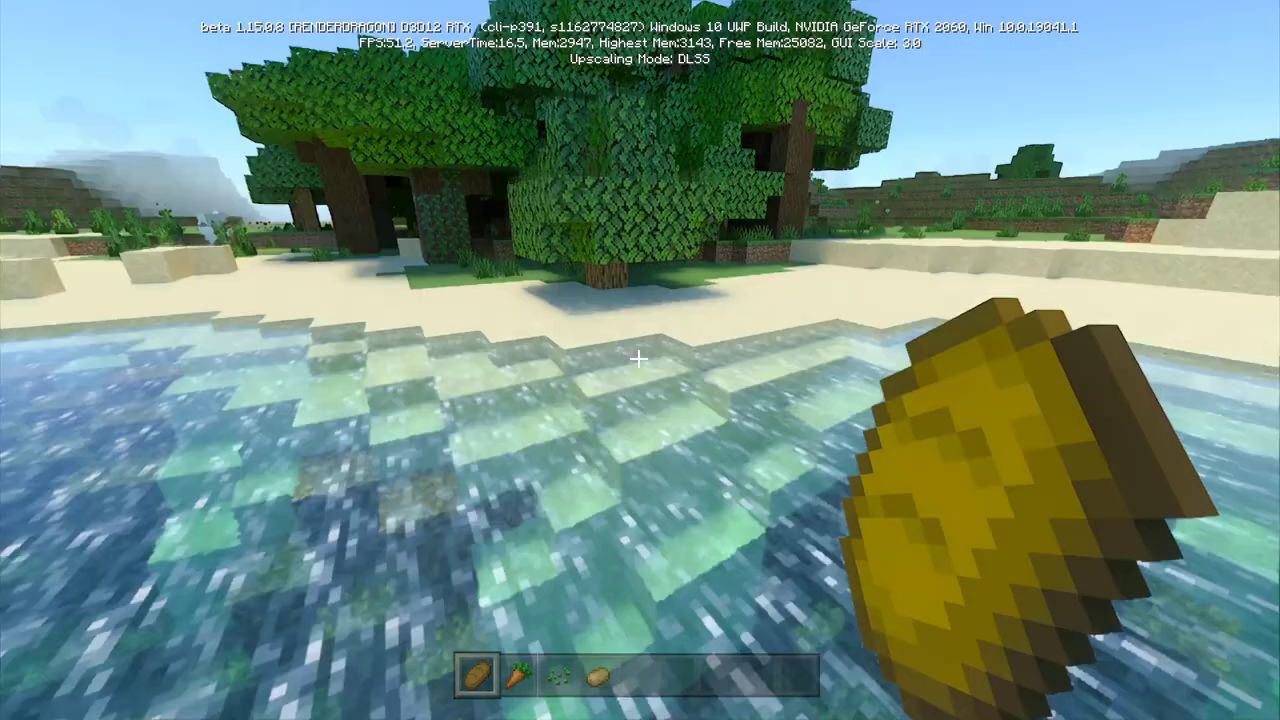
pyautogui.press('w')
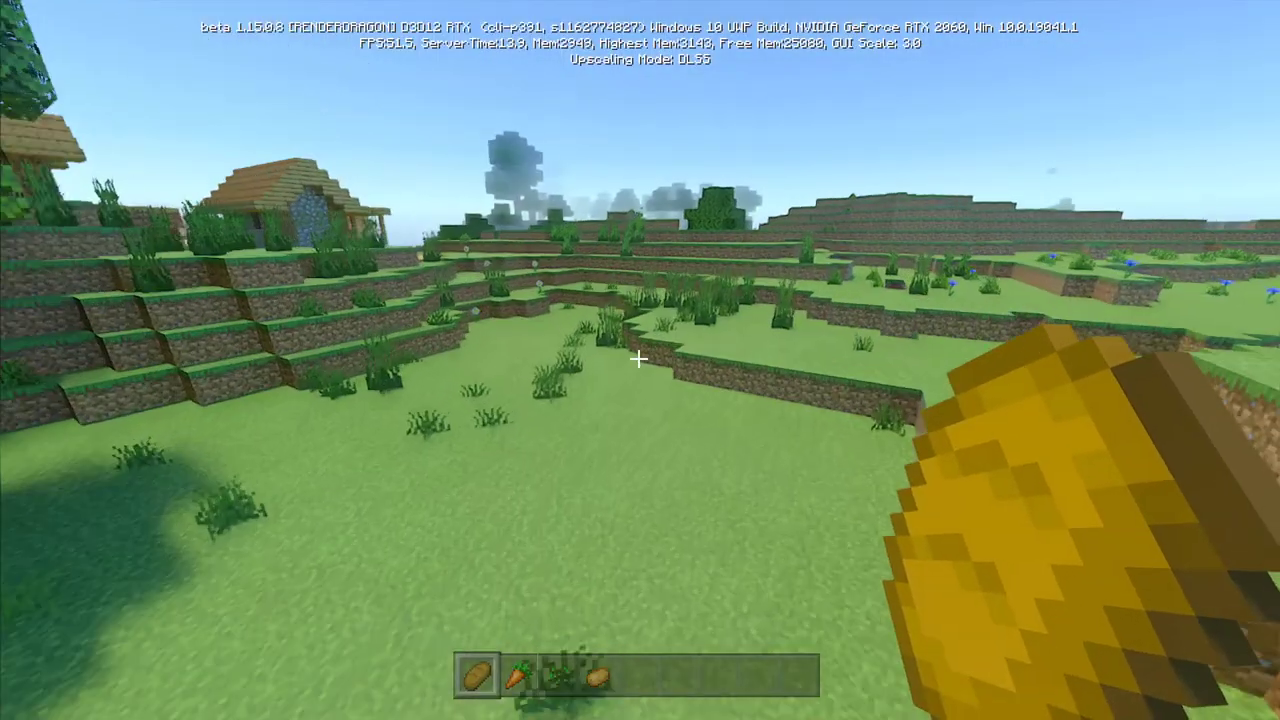
# Switch the camera to the third-person front view facing the player character on the grass
pyautogui.press('Escape')
pyautogui.press('Escape')
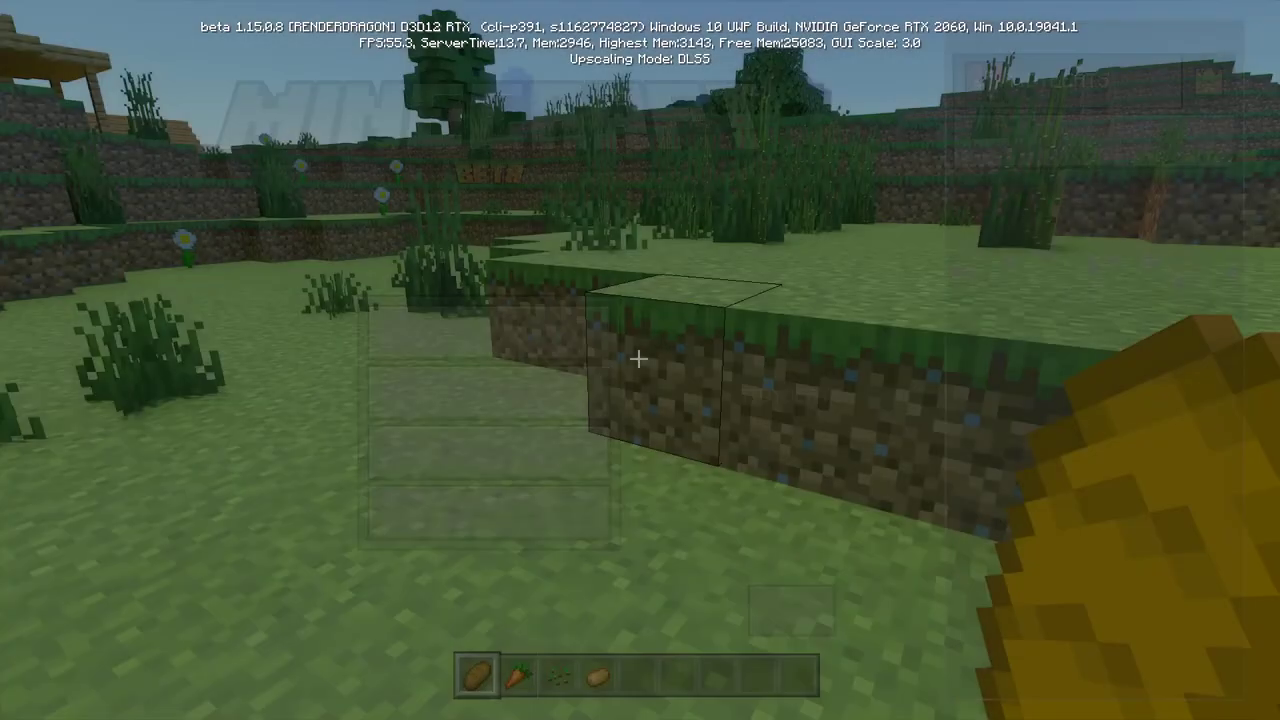
pyautogui.press('F5')
pyautogui.press('F5')
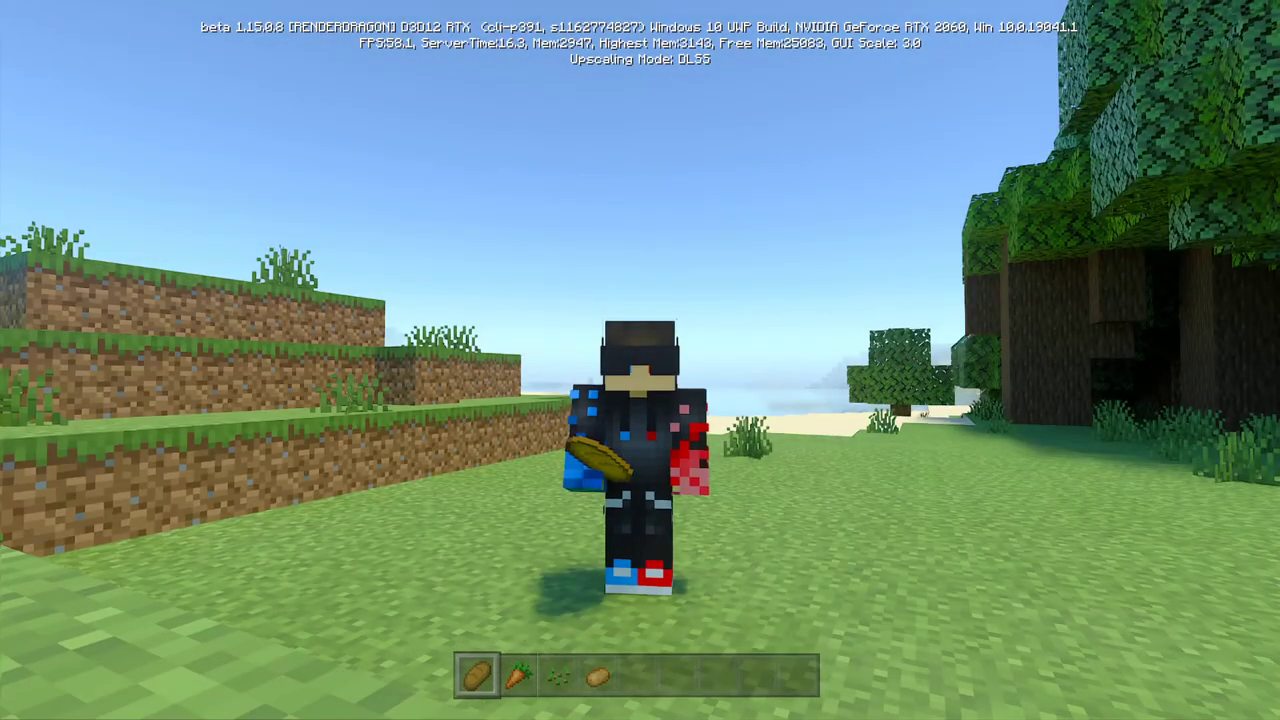